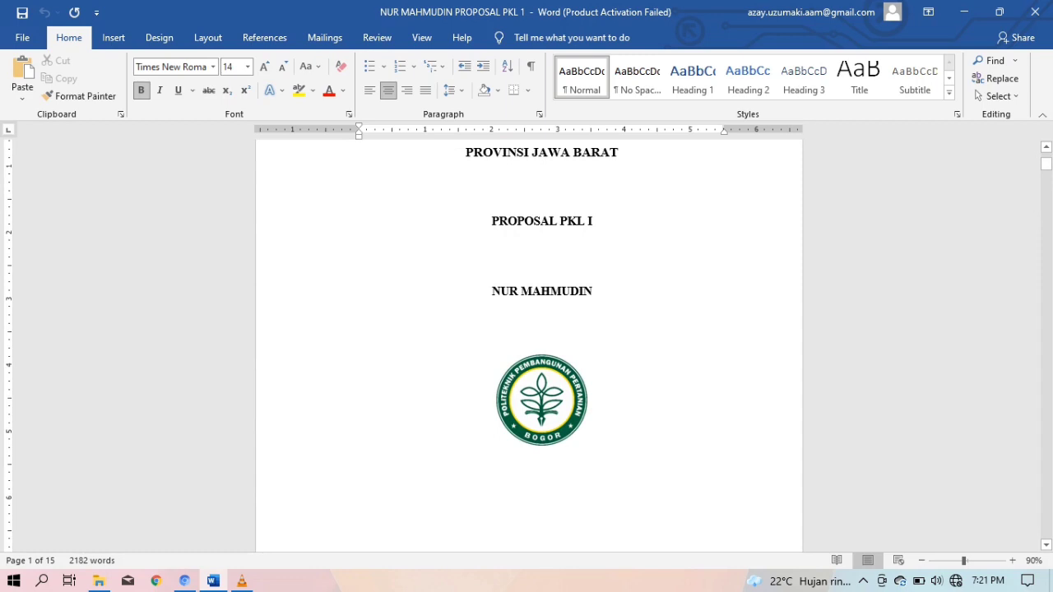
Create a new blank document with Ctrl+N and close the extra Document5
scroll(529, 346, up, 3)
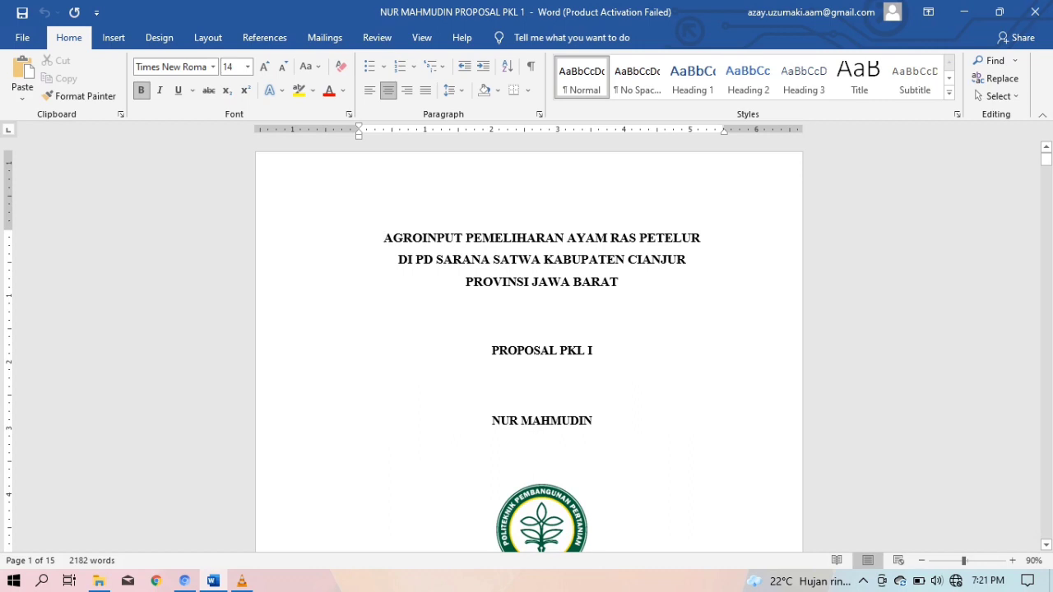
key(ctrl+n)
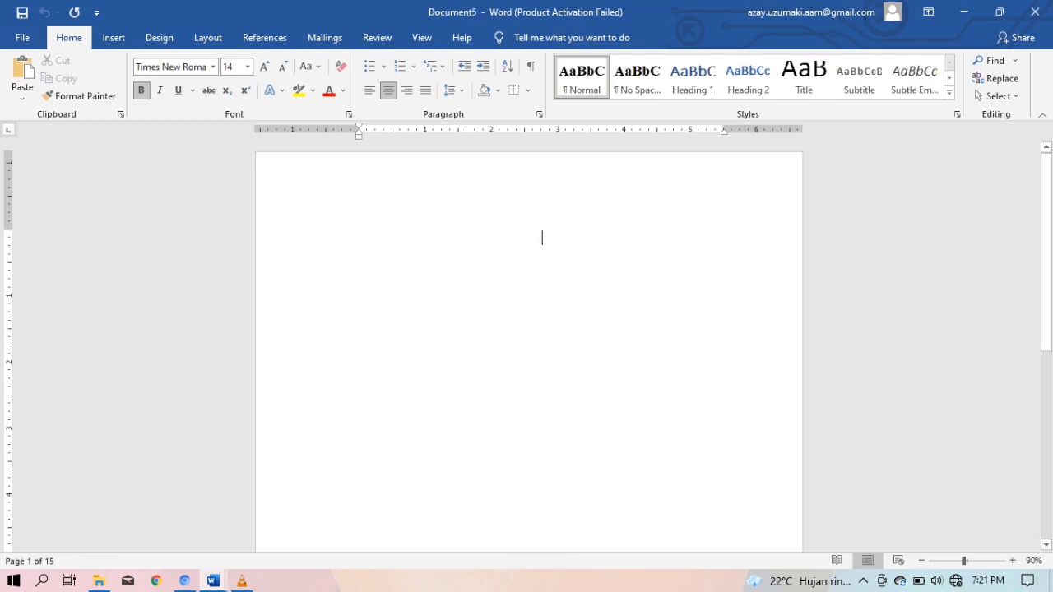
click(1036, 11)
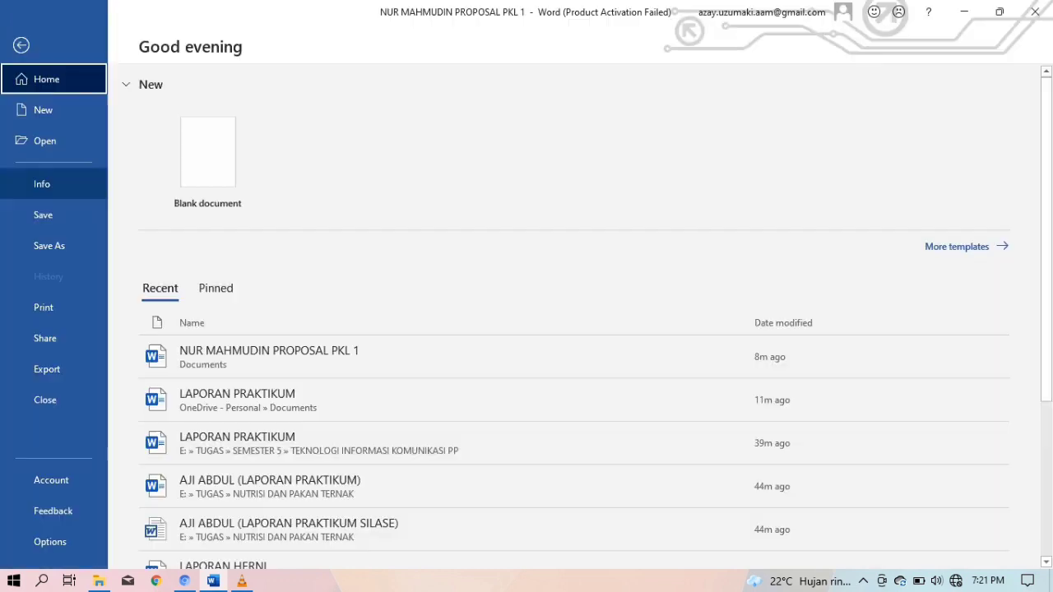
Create blank Document6 from File > New, then return to the File Home page
click(22, 37)
click(53, 110)
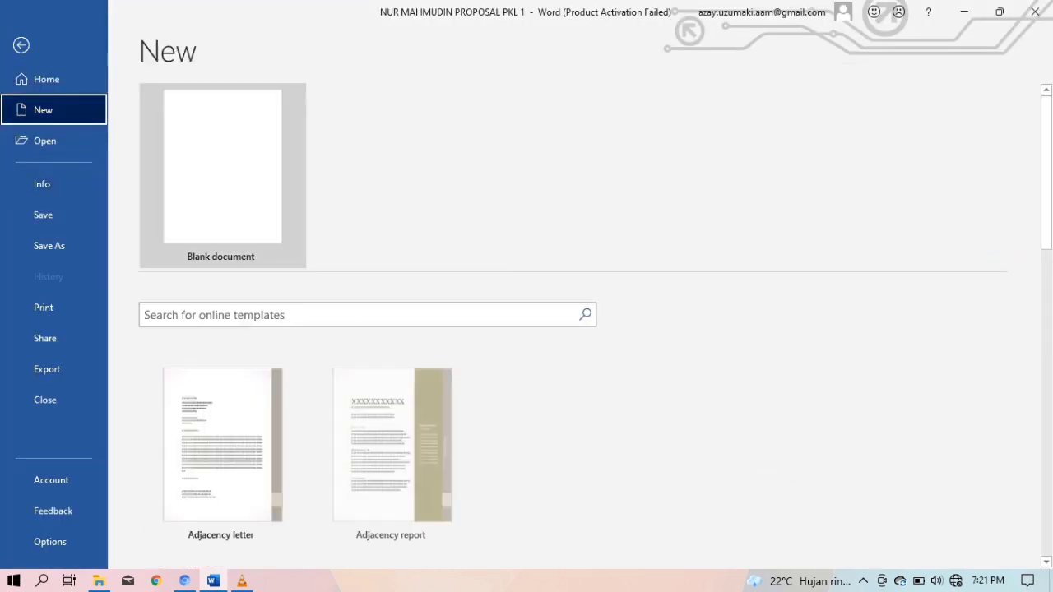
click(222, 166)
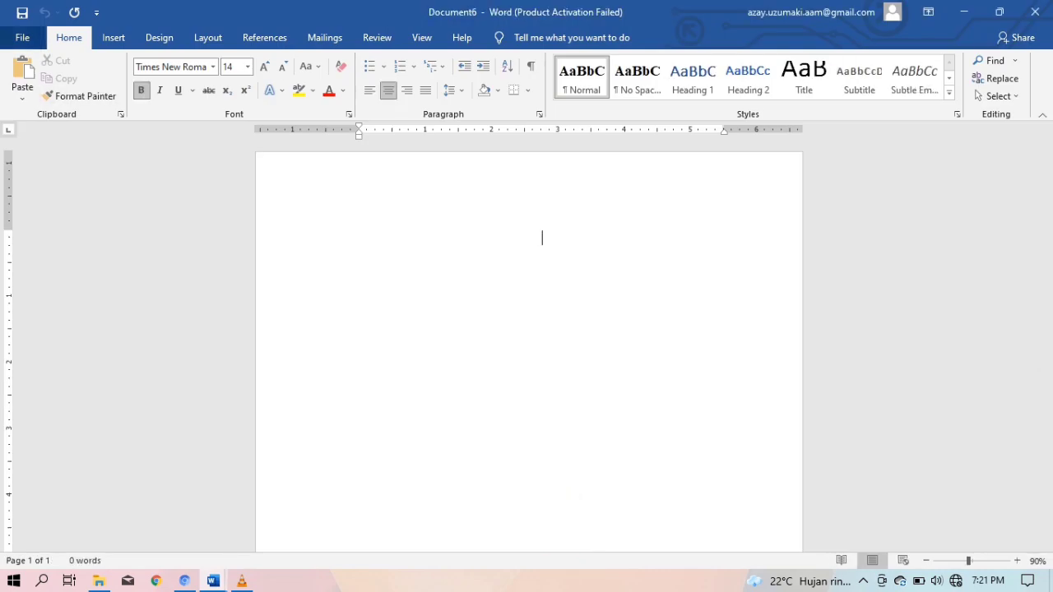
click(23, 37)
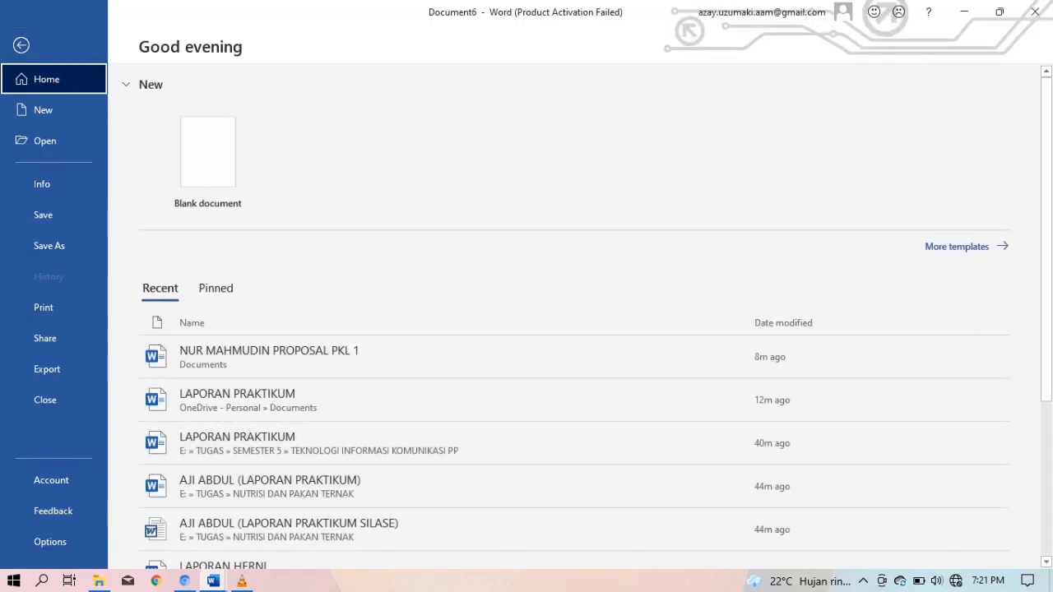
Turn on Show text boundaries in Word Options > Advanced and confirm
click(50, 542)
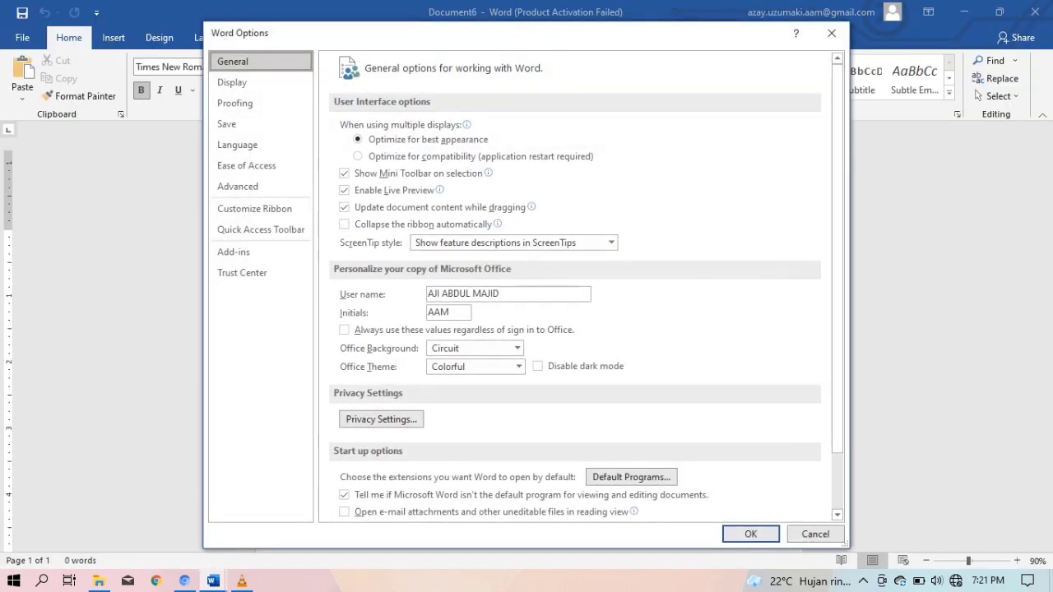
click(238, 186)
scroll(576, 288, down, 5)
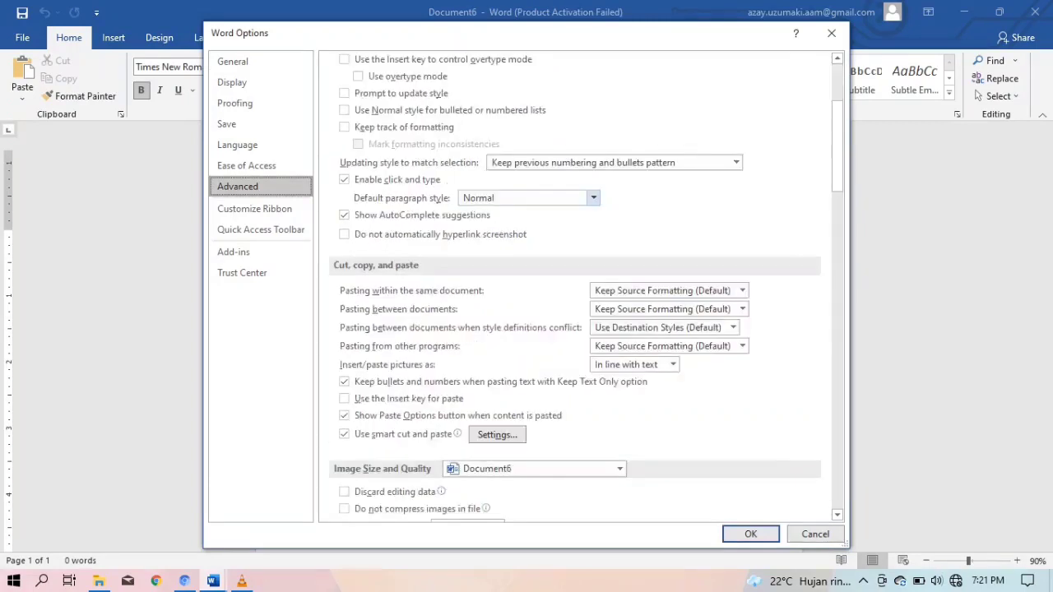
scroll(344, 329, down, 4)
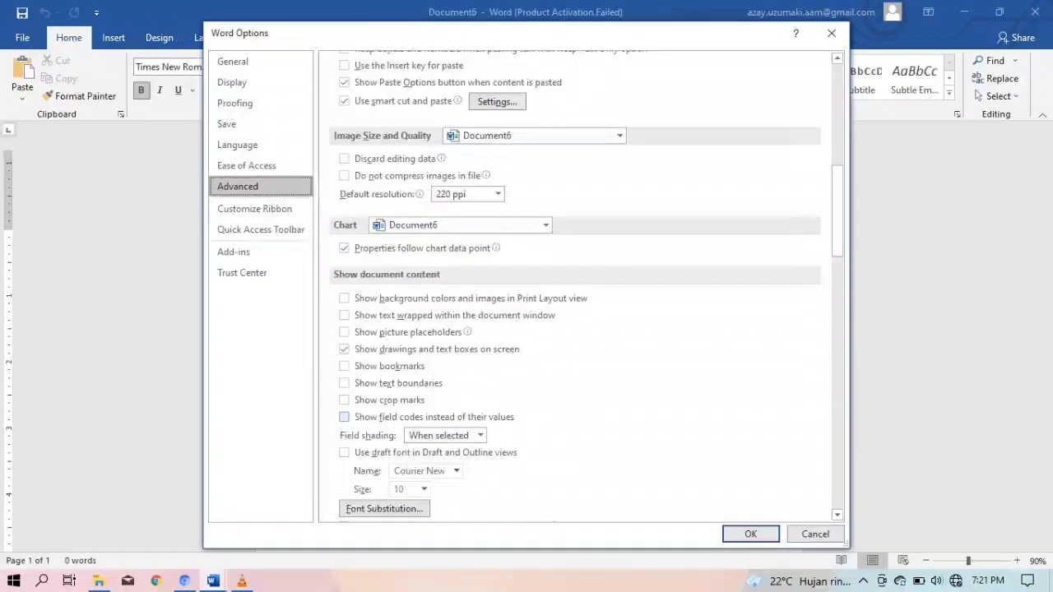
click(344, 383)
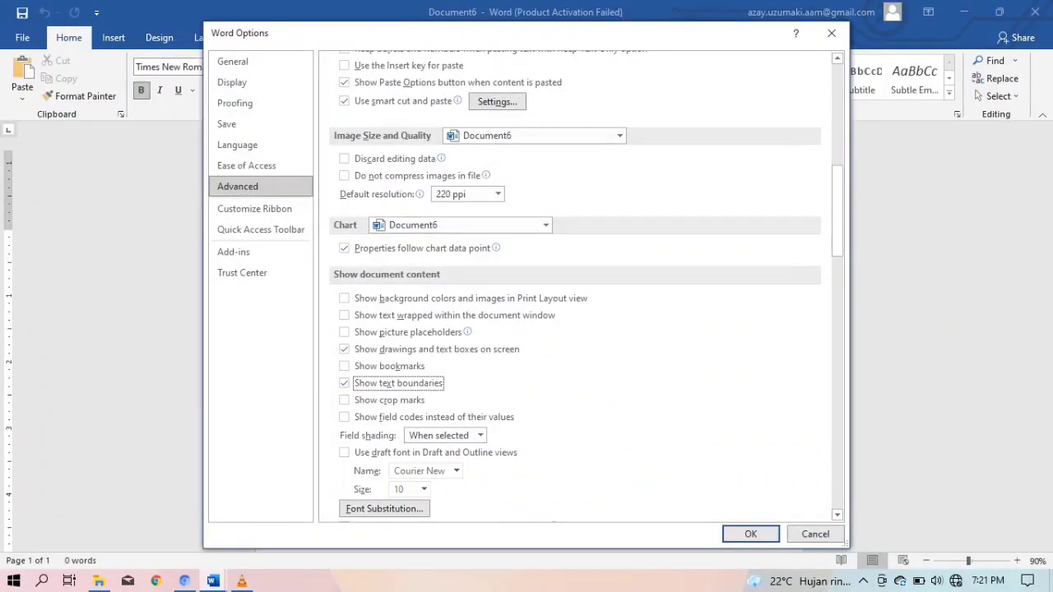
click(751, 534)
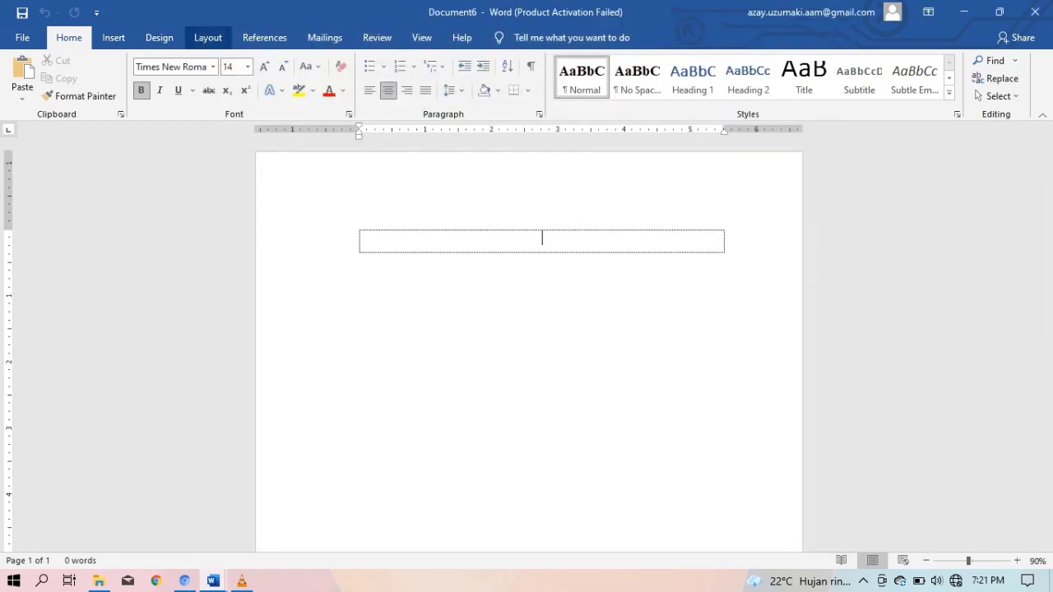
Set Document6's paper size to A4
click(208, 37)
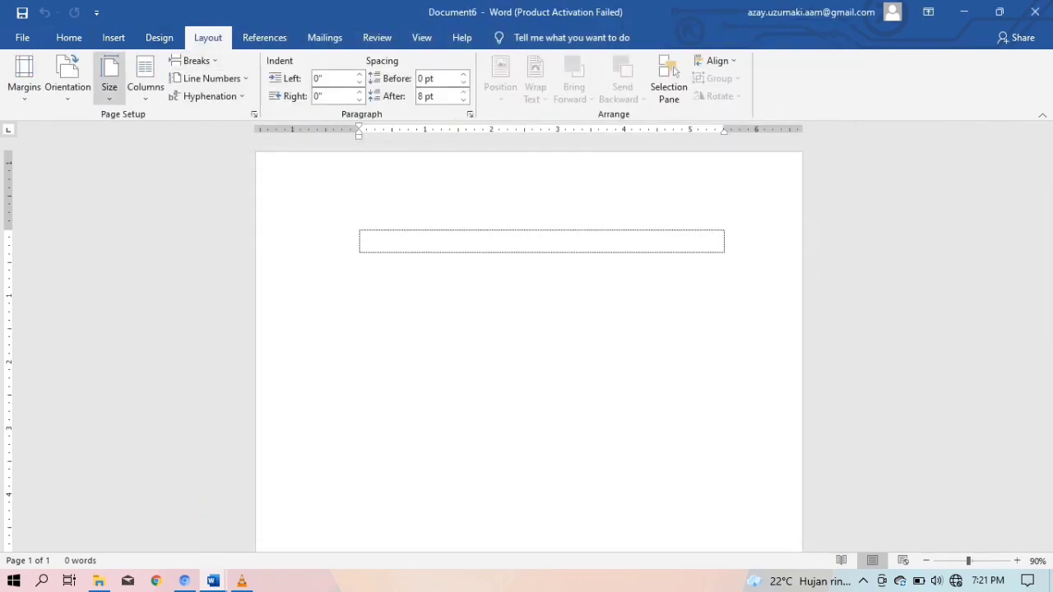
click(110, 78)
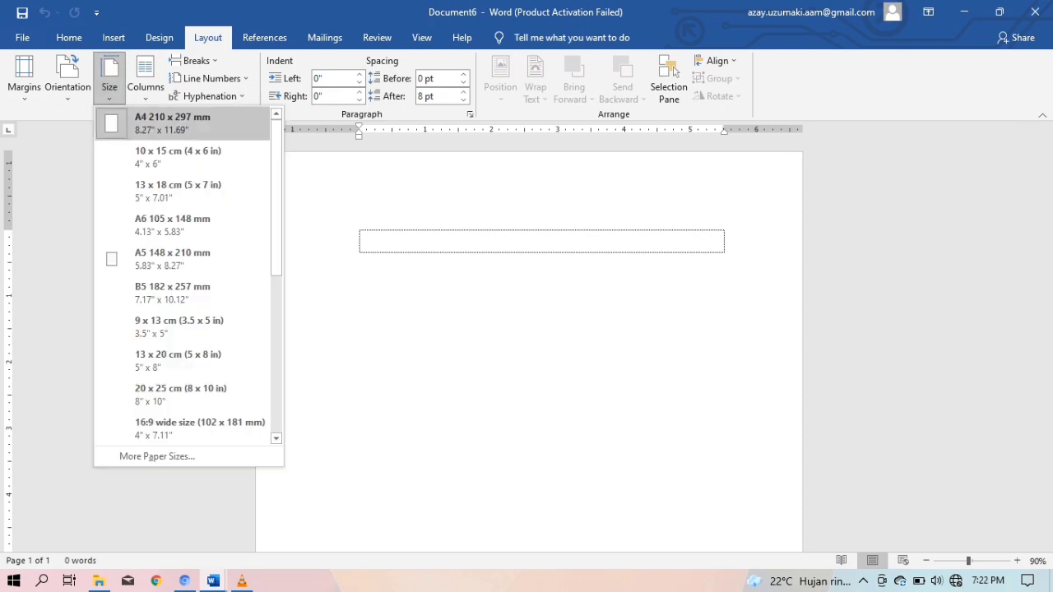
click(183, 124)
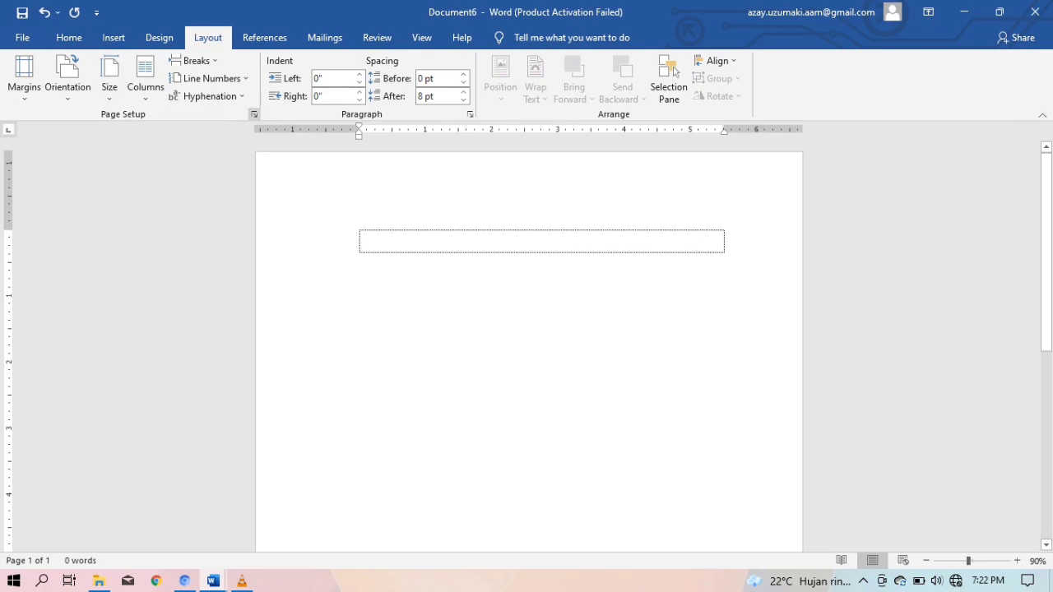
In Page Setup, set margins to Top 3 cm, Left 4 cm, Bottom 3 cm, Right 3 cm
click(254, 115)
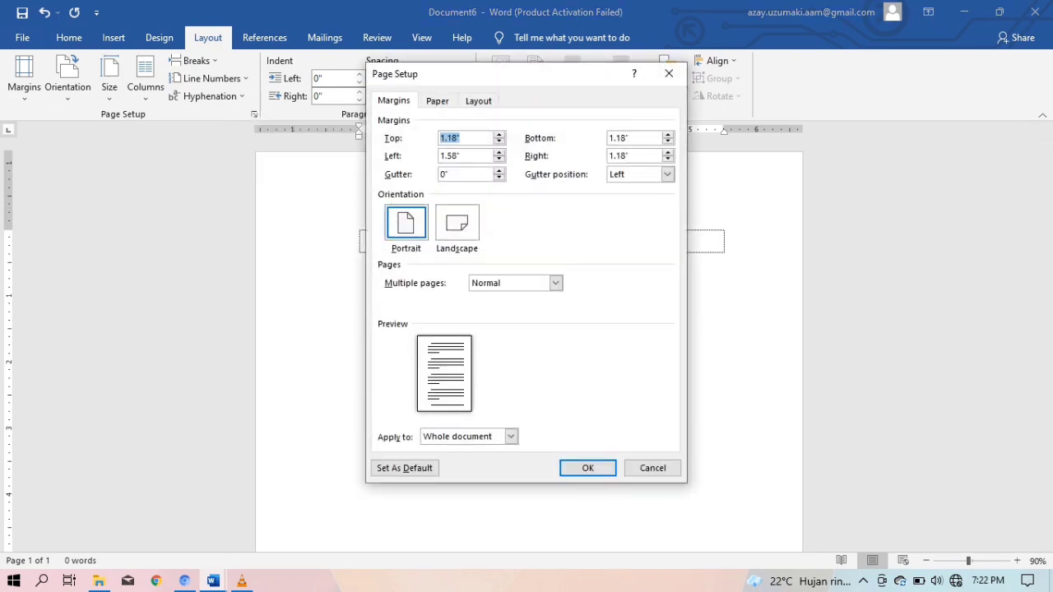
click(458, 138)
key(BackSpace)
key(BackSpace)
key(BackSpace)
key(BackSpace)
key(BackSpace)
text(3 cm)
key(Tab)
key(Tab)
text(4 cm)
double_click(619, 138)
text(3 cm)
double_click(619, 156)
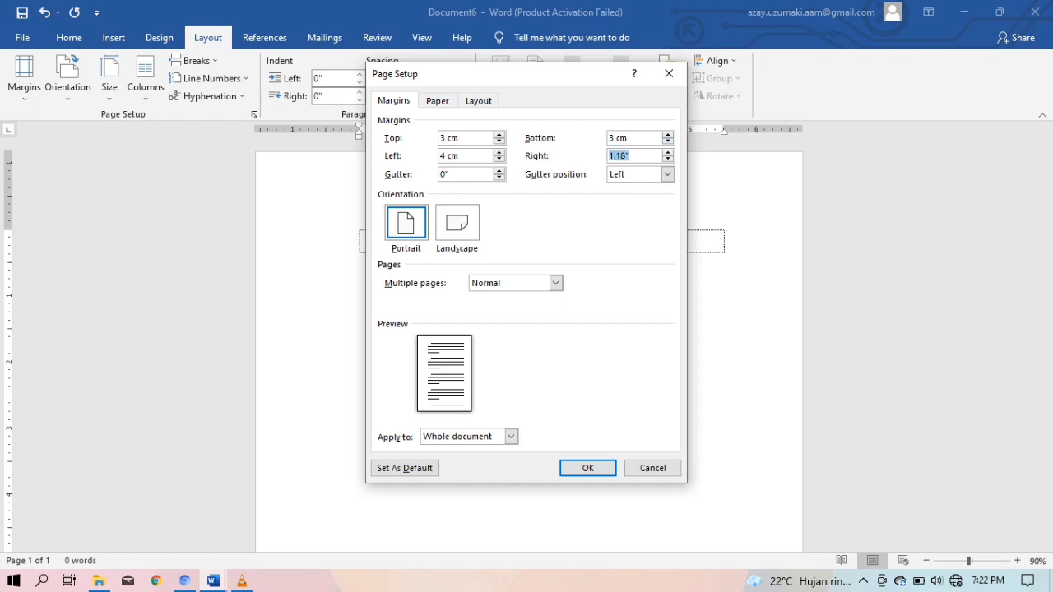
text(3 cm)
click(588, 467)
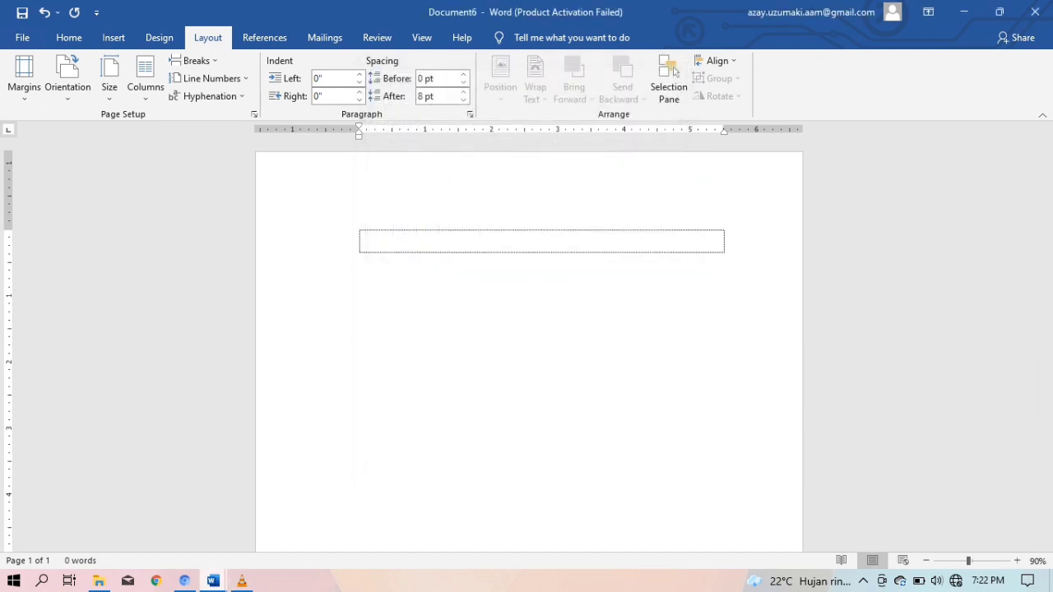
Copy the entire source proposal and paste it into Document6
mouse_move(213, 581)
click(130, 514)
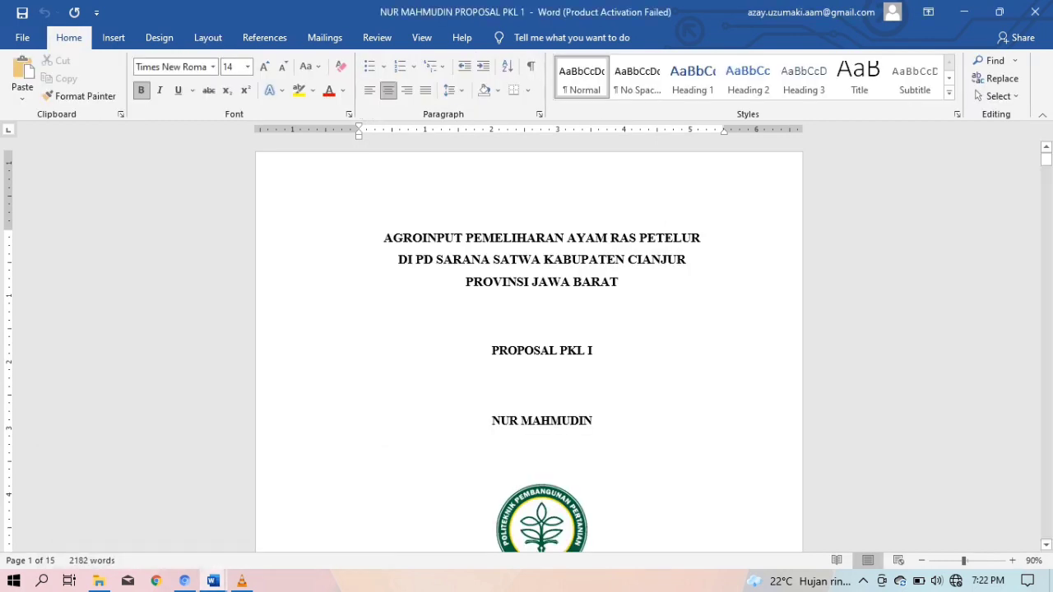
scroll(529, 345, down, 5)
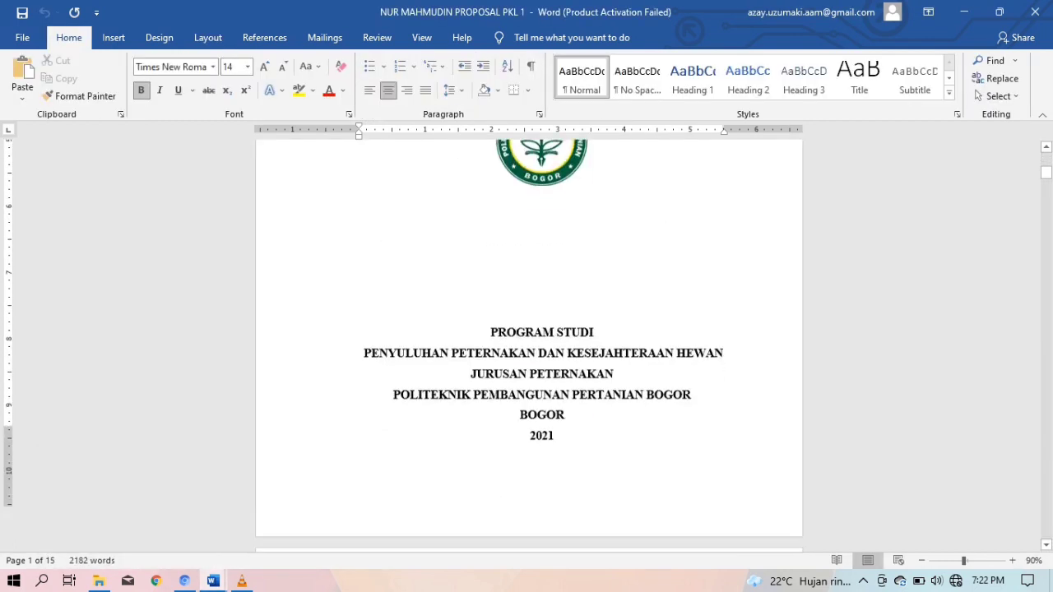
scroll(529, 346, up, 3)
scroll(529, 345, up, 2)
key(ctrl+a)
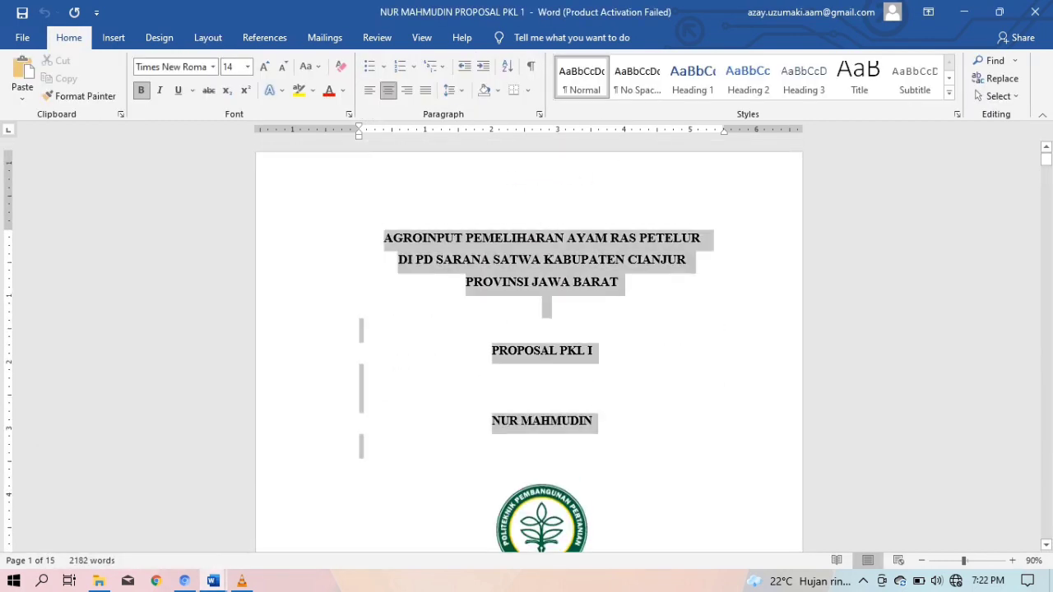
scroll(529, 346, down, 6)
scroll(530, 345, down, 1)
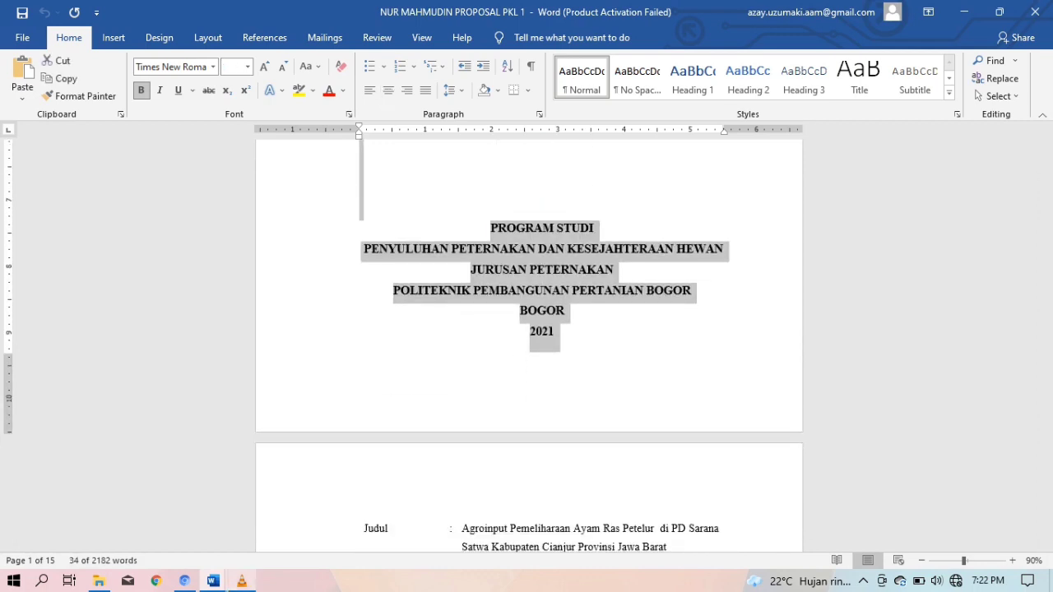
mouse_move(241, 581)
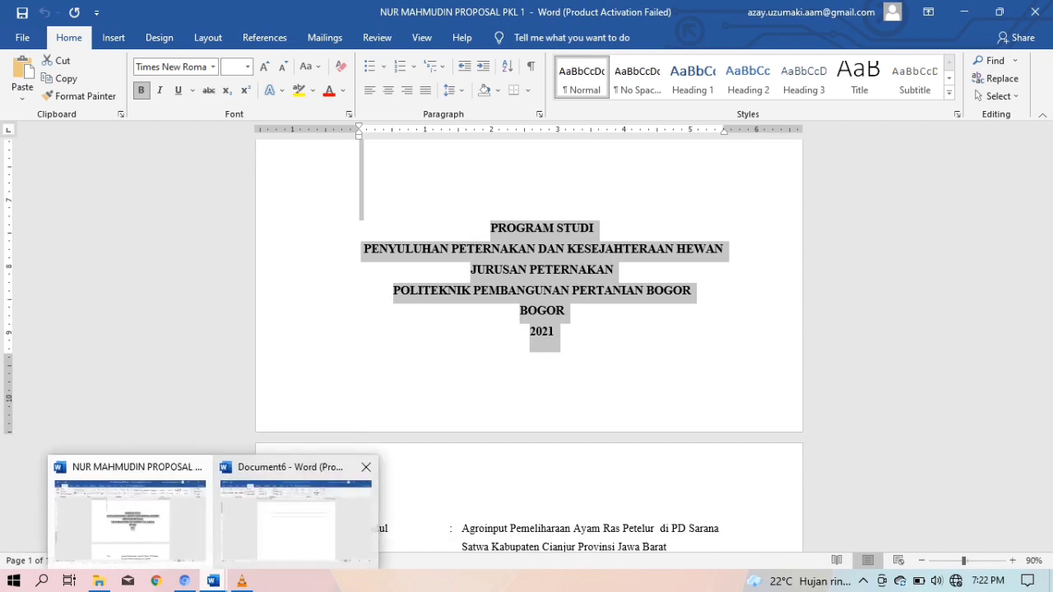
click(287, 515)
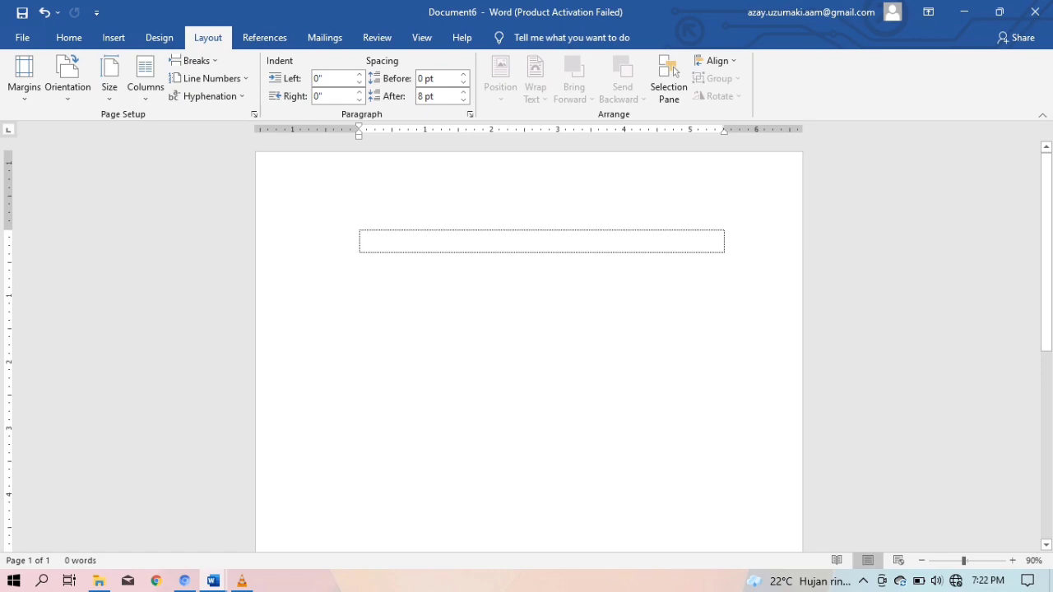
key(ctrl+v)
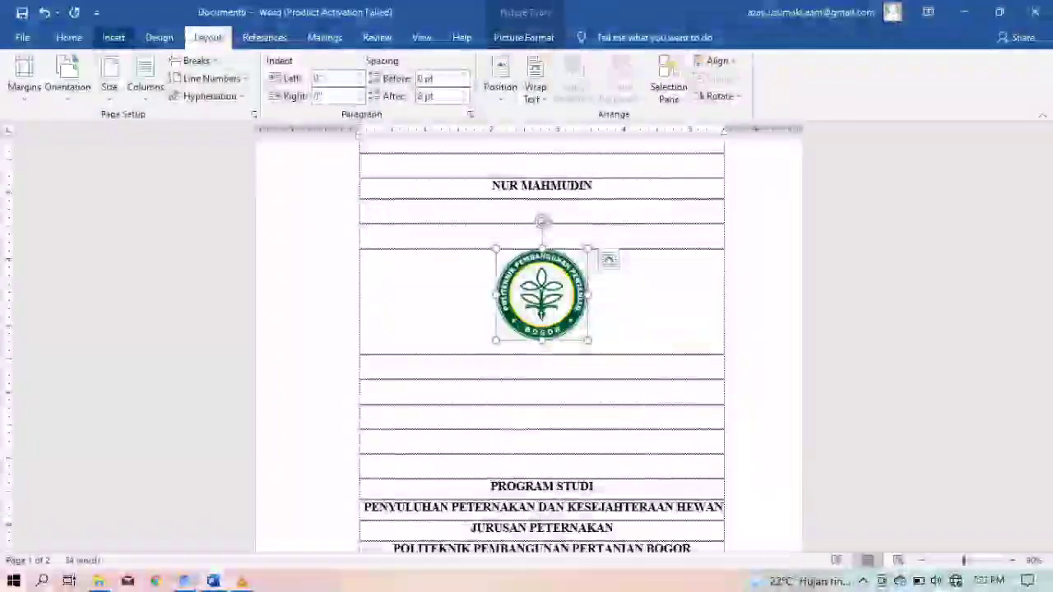
click(113, 37)
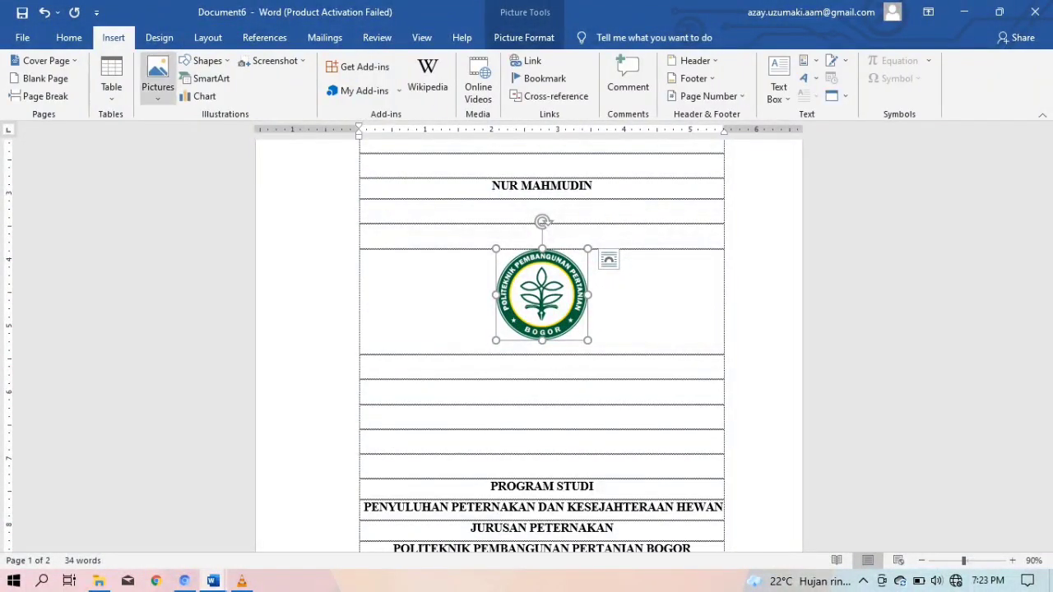
click(157, 80)
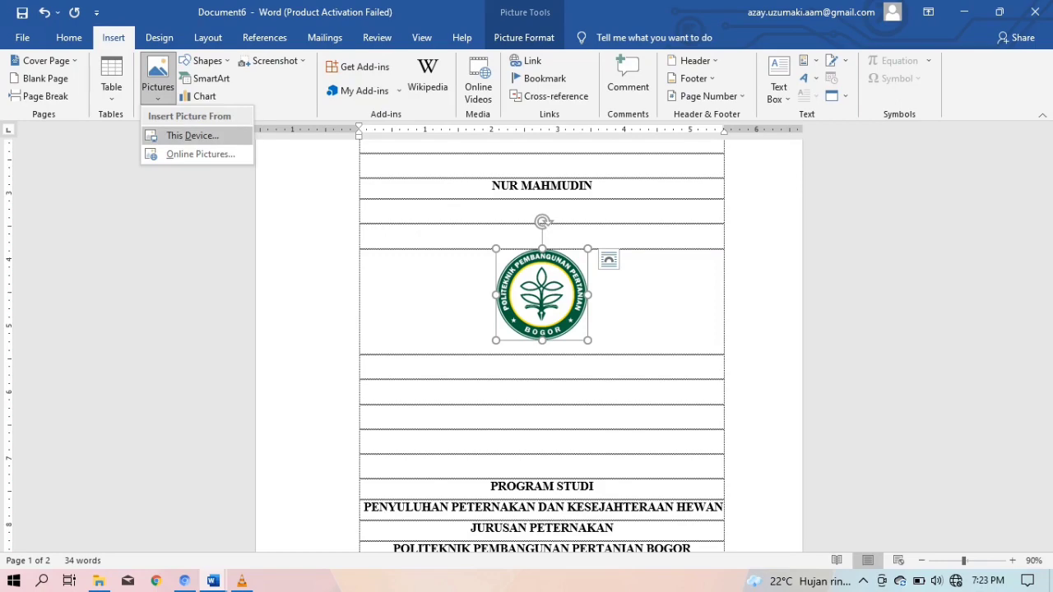
click(191, 136)
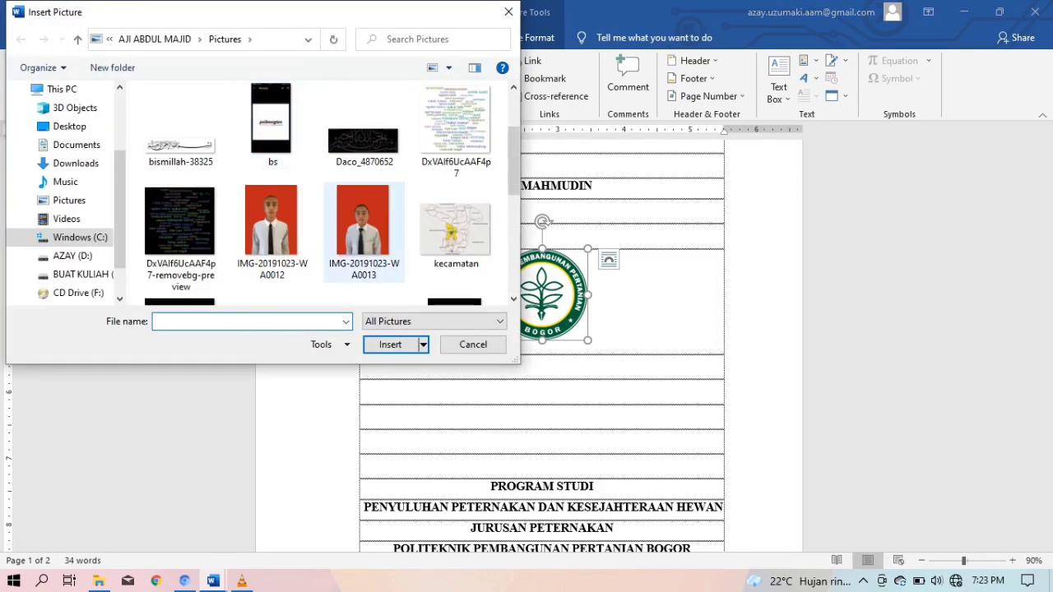
scroll(362, 231, down, 5)
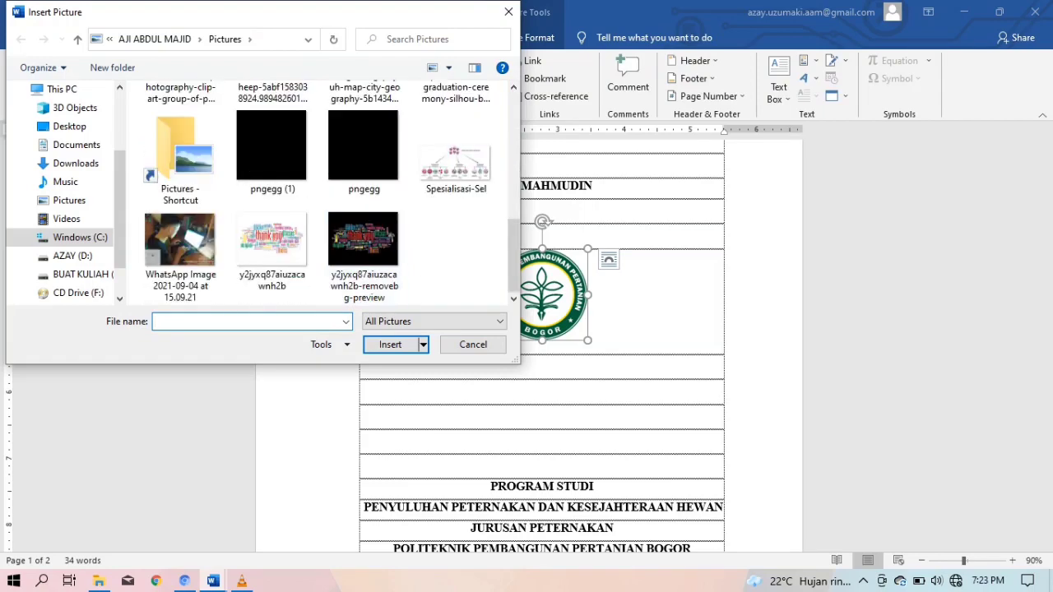
scroll(456, 230, up, 4)
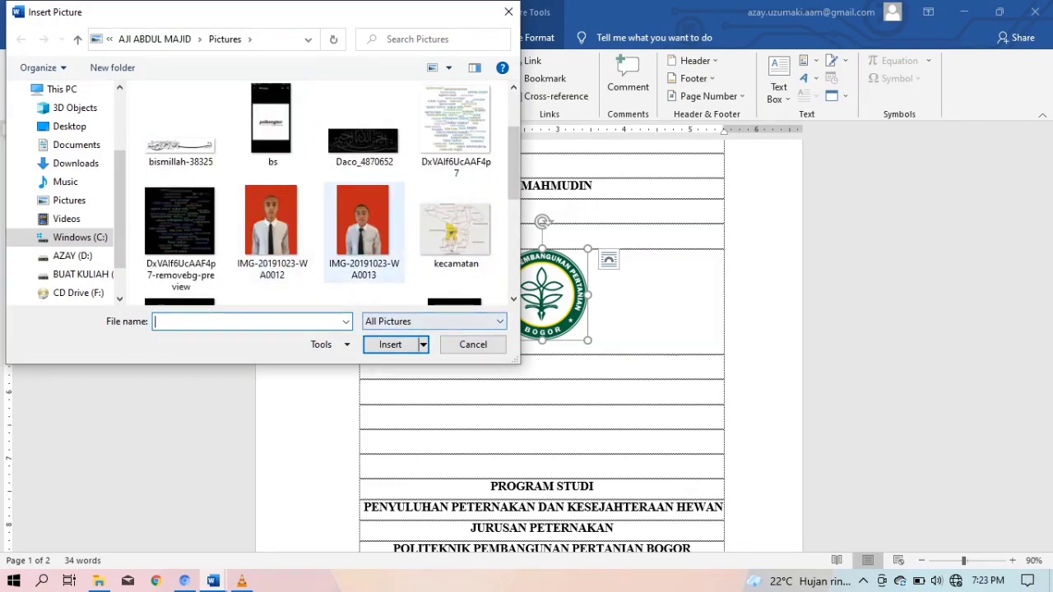
click(364, 232)
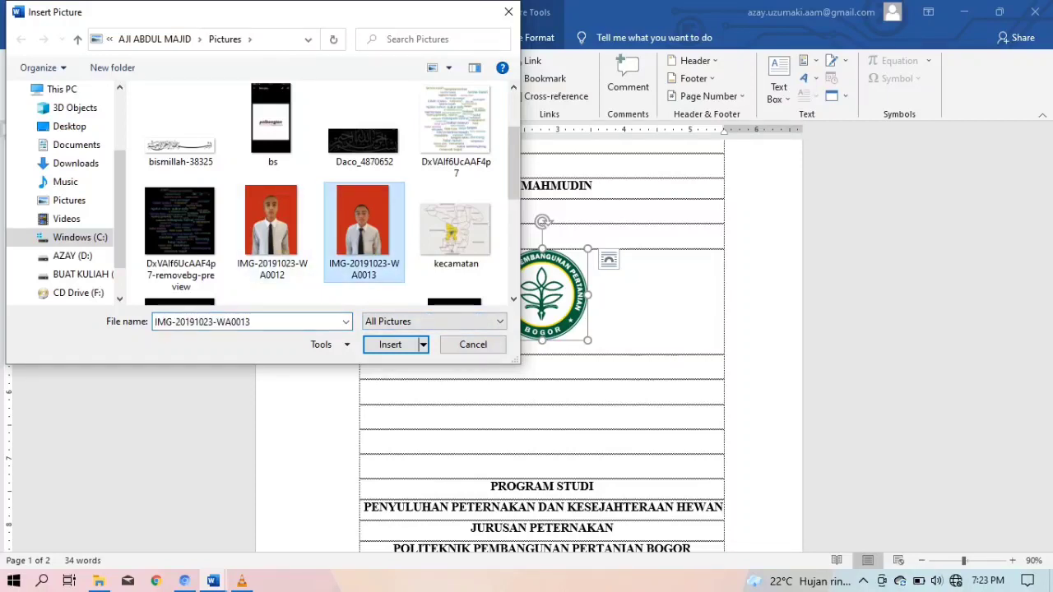
click(390, 344)
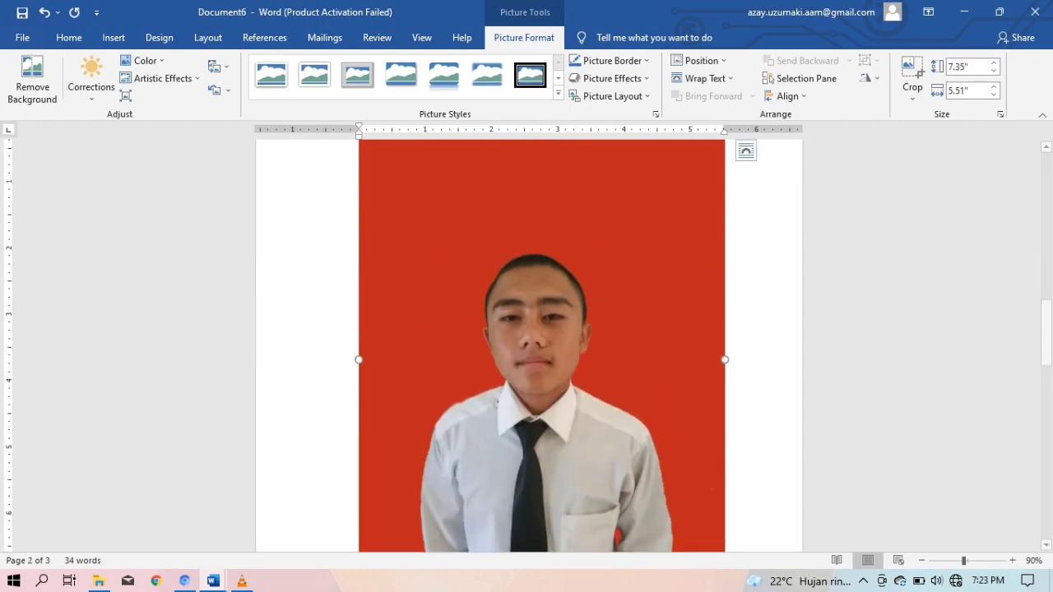
click(967, 66)
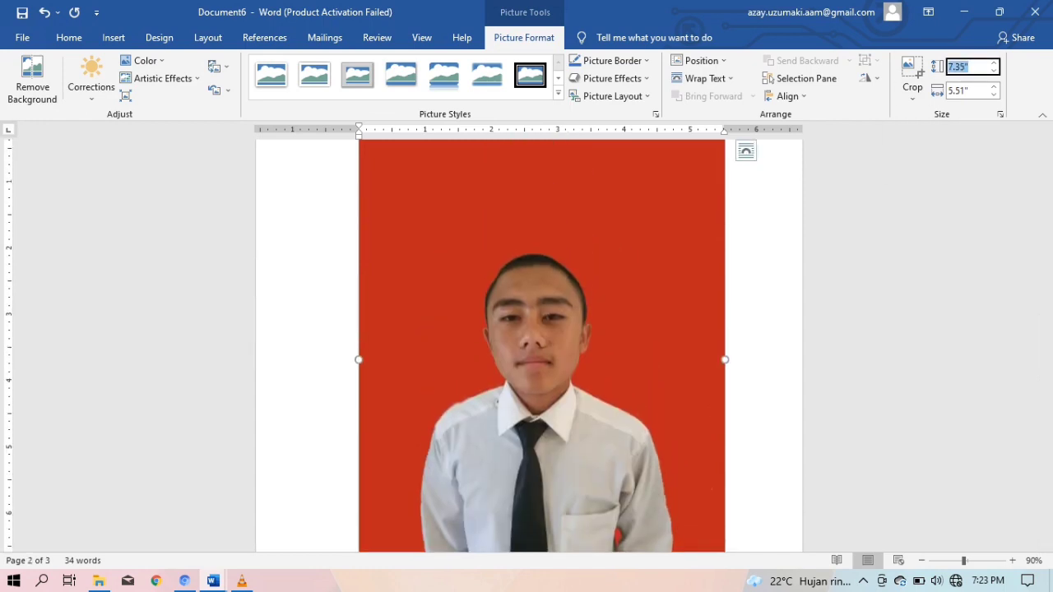
text(3 cm)
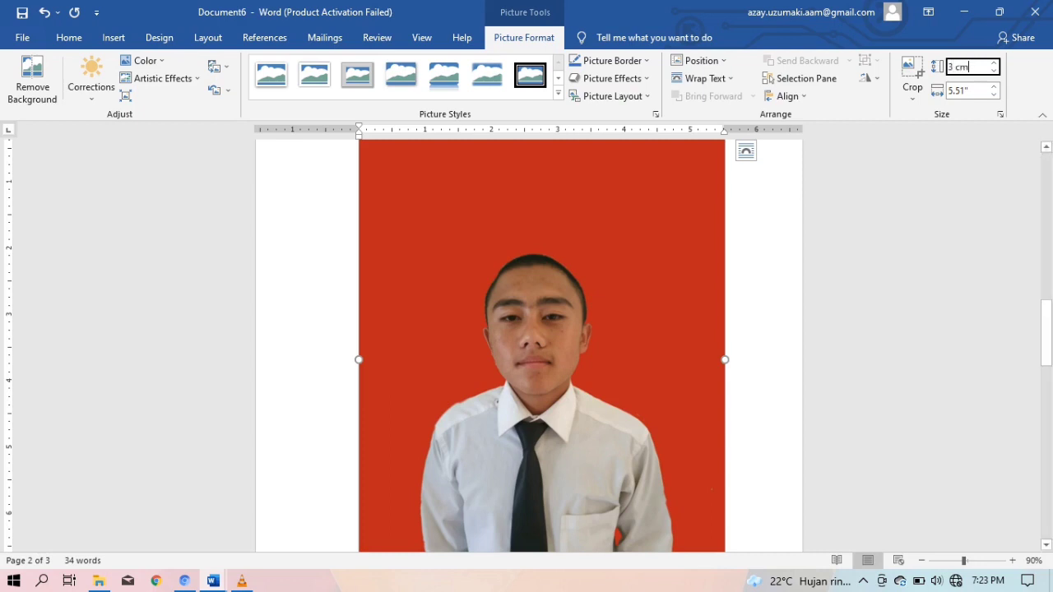
key(Tab)
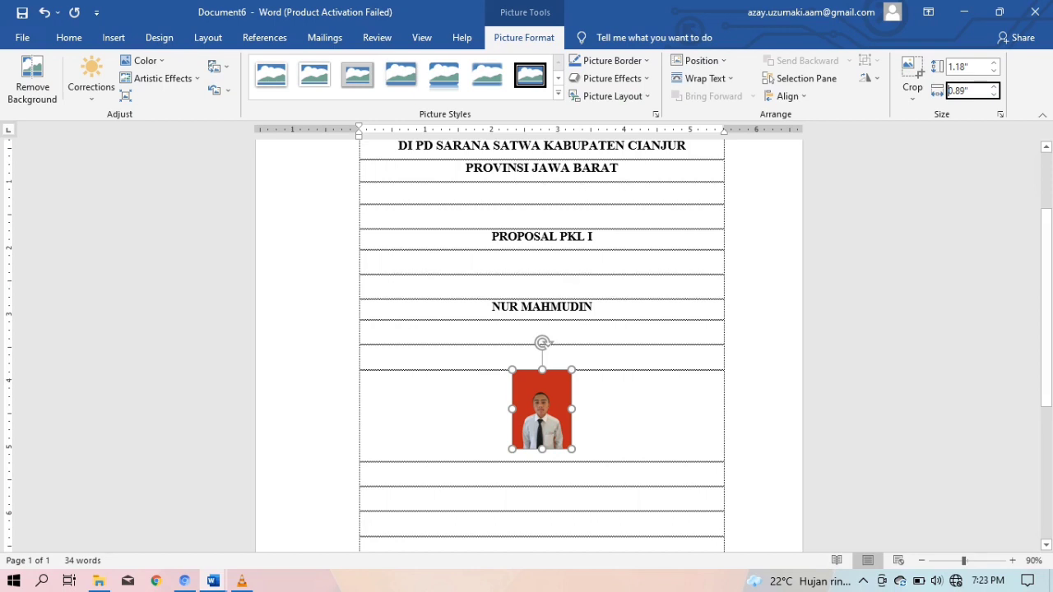
click(638, 412)
key(ctrl+z)
key(ctrl+z)
key(ctrl+z)
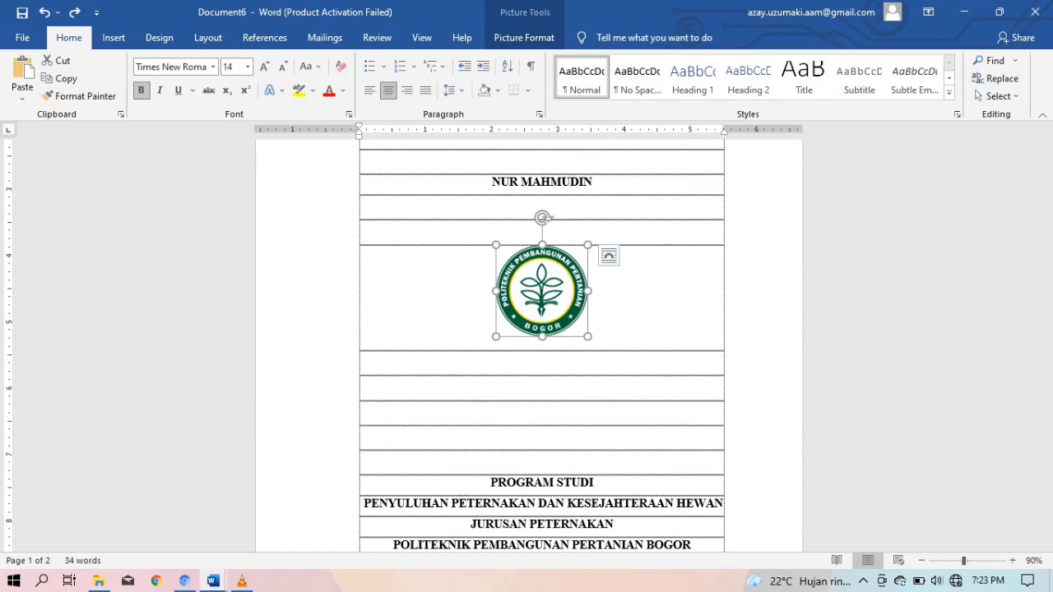
click(524, 37)
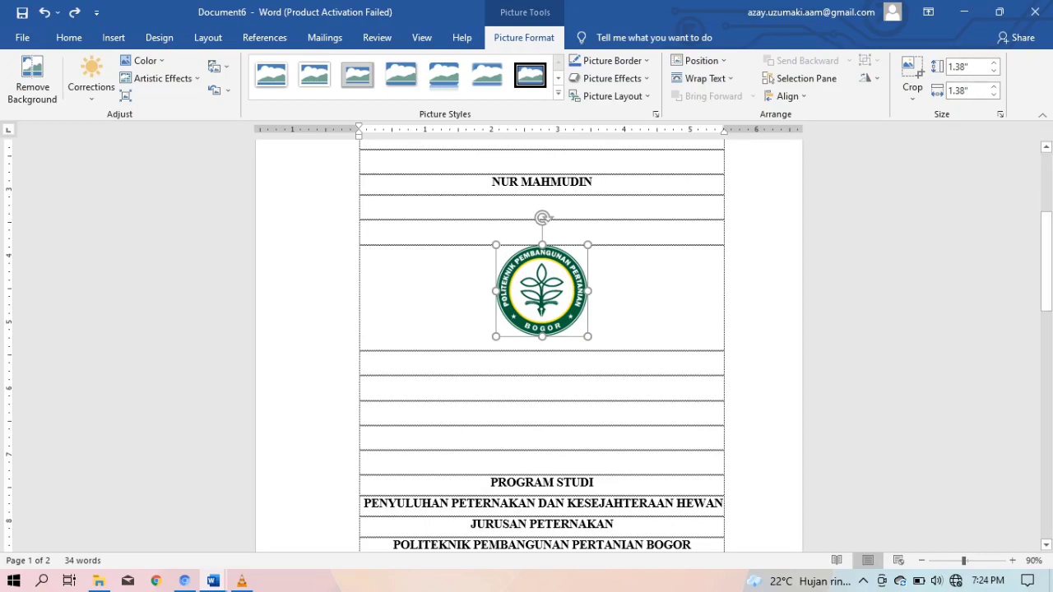
scroll(529, 346, down, 8)
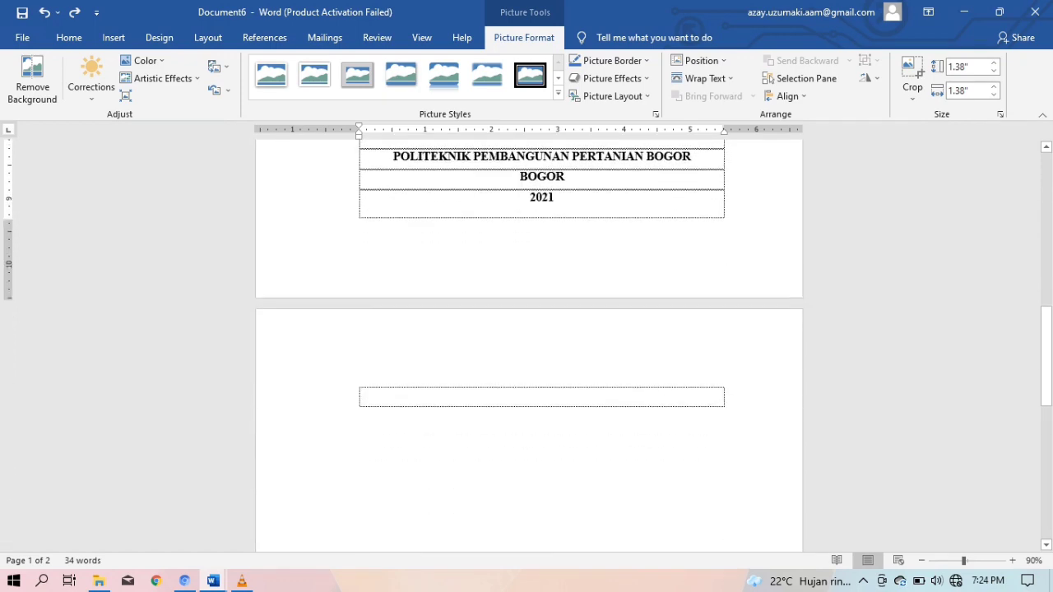
In the proposal, select the approval page from Judul through Tanggal Ujian
click(542, 397)
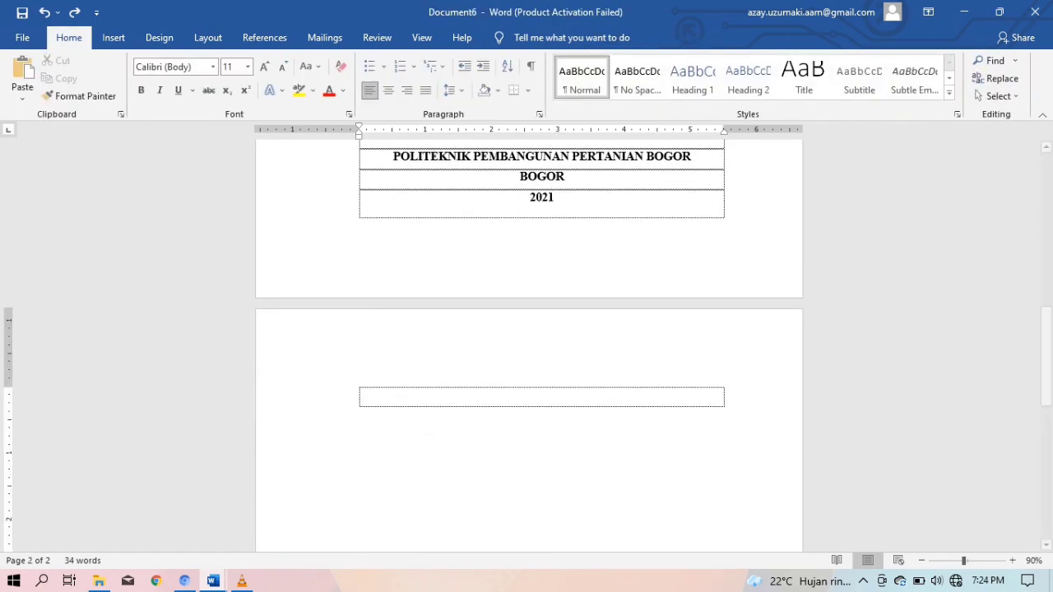
mouse_move(213, 581)
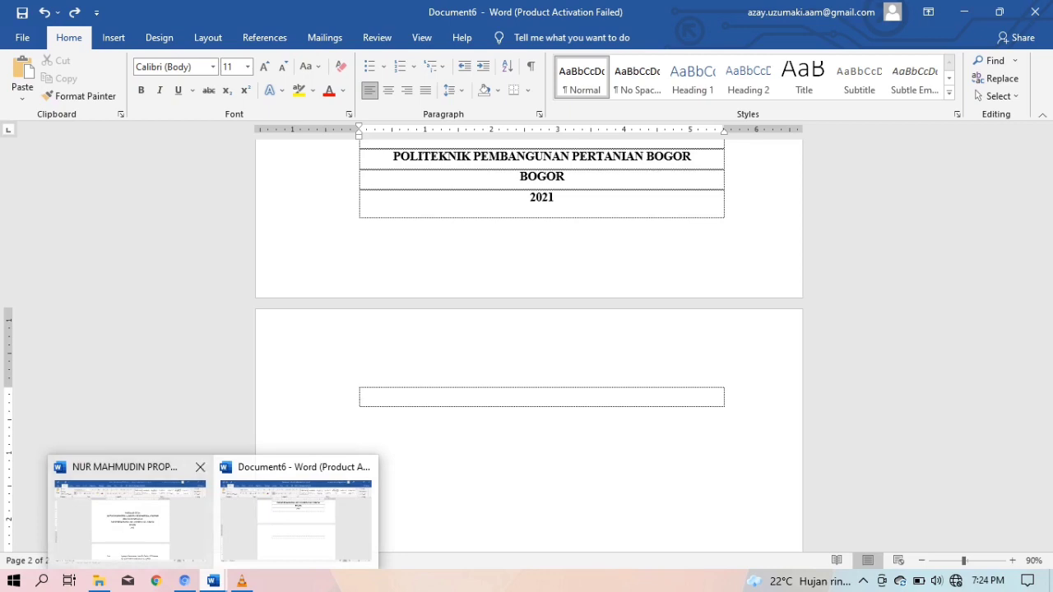
click(130, 519)
scroll(529, 346, down, 5)
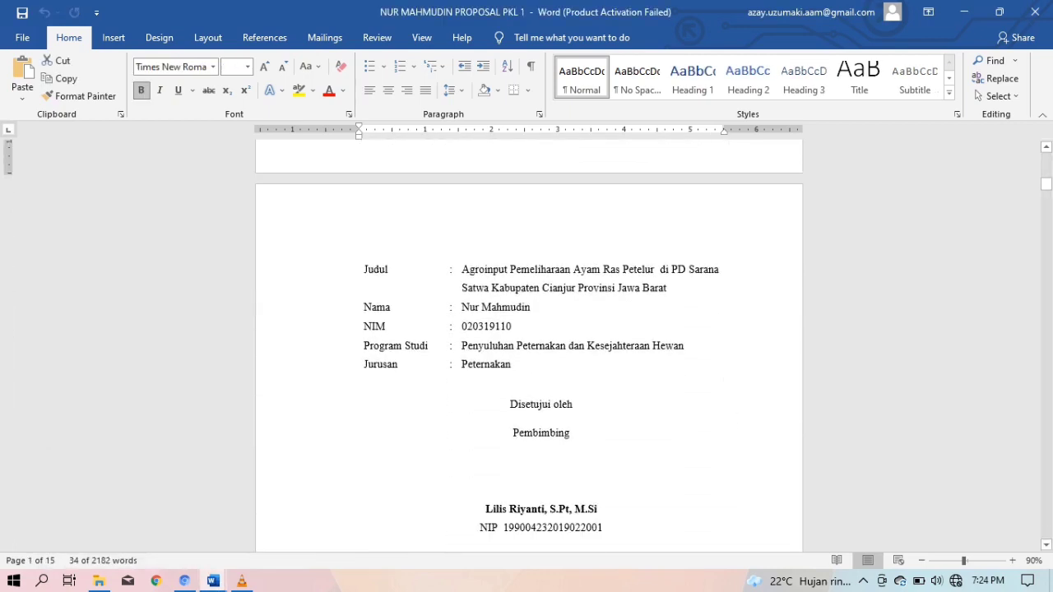
click(344, 273)
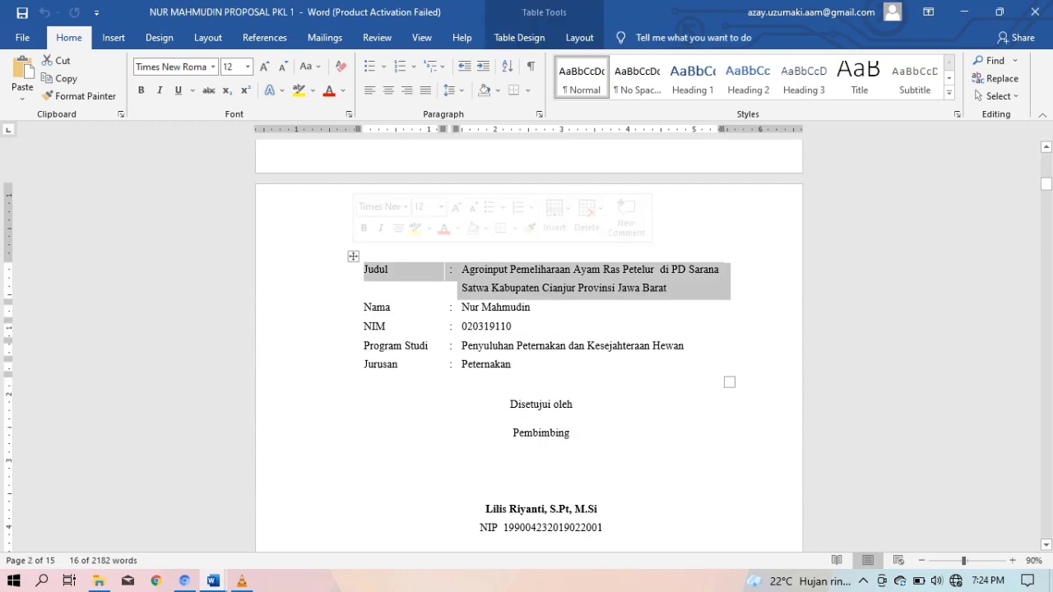
click(542, 385)
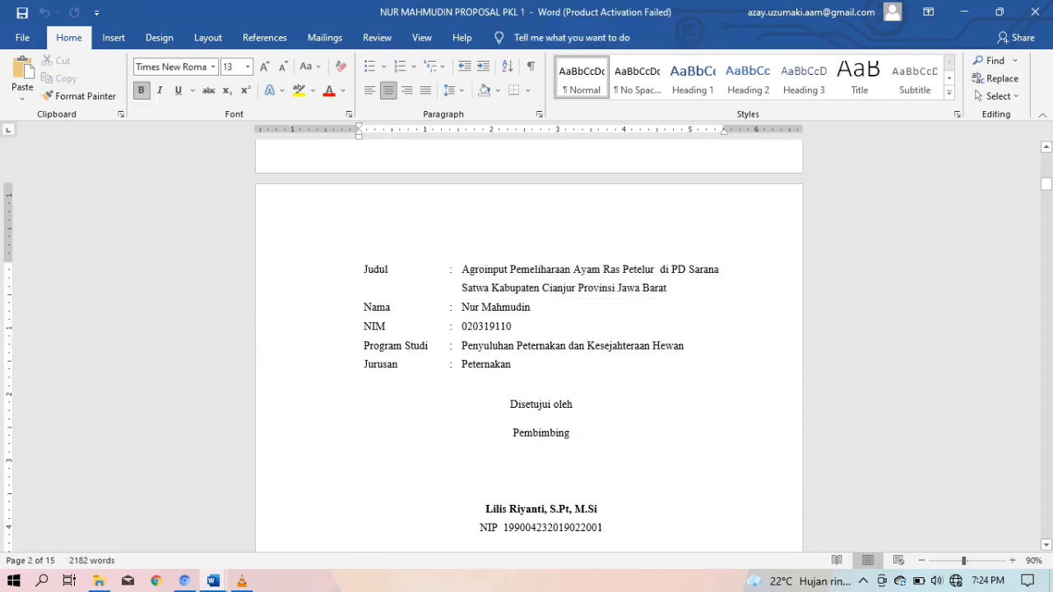
click(403, 261)
drag(404, 262, 512, 398)
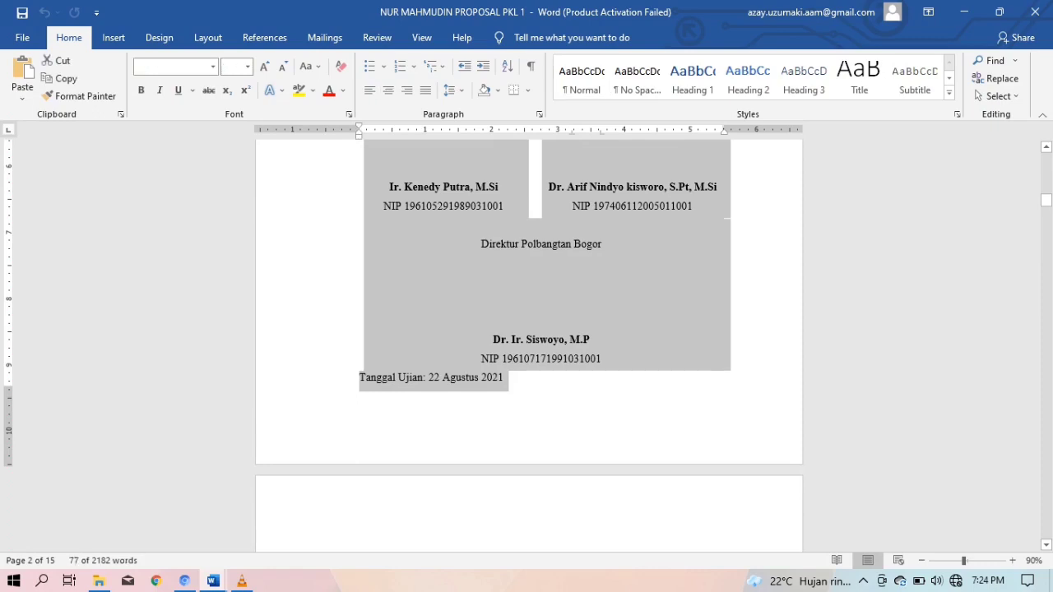
Paste the approval page into Document6 as page 2
mouse_move(242, 581)
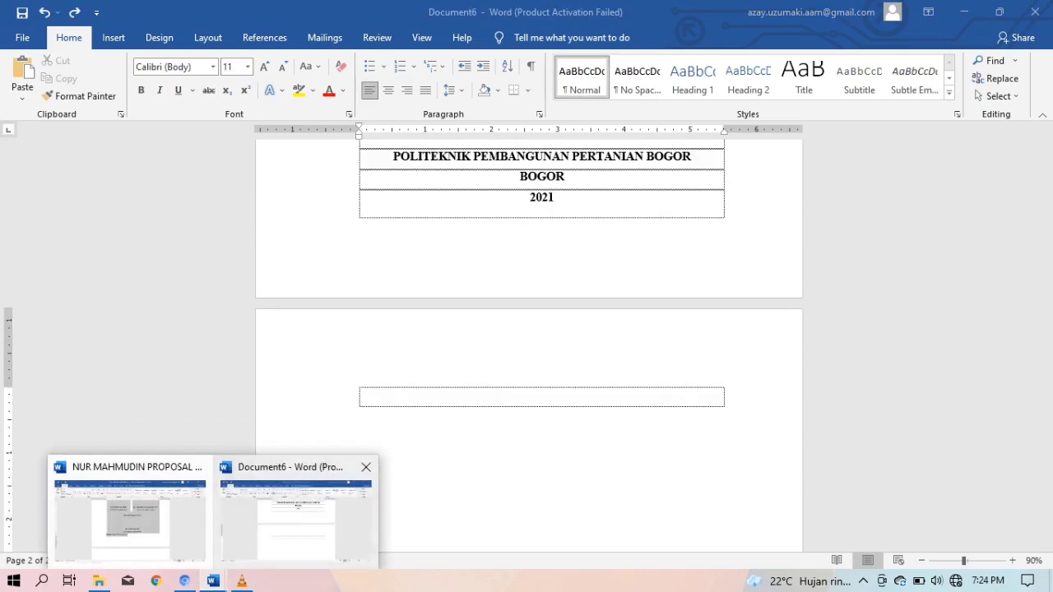
click(294, 514)
key(ctrl+v)
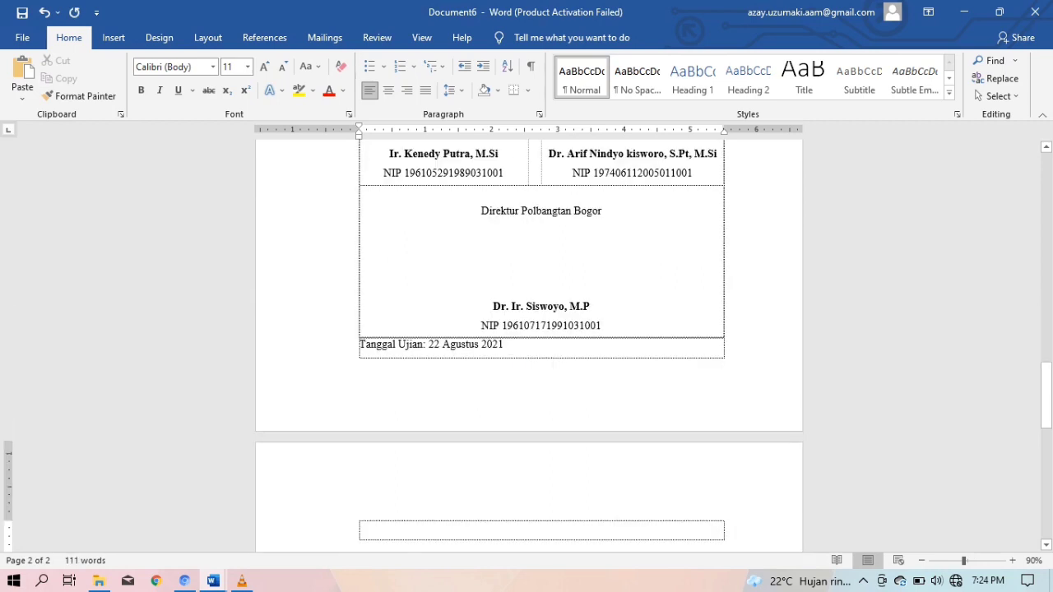
scroll(526, 346, up, 6)
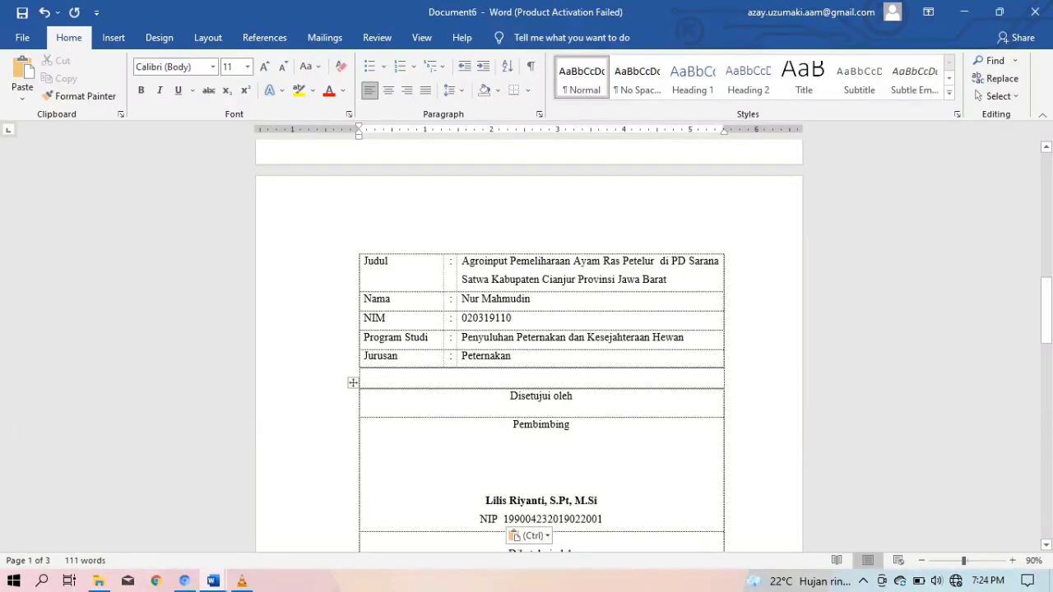
Apply All Borders to the Judul-to-Jurusan identity table
scroll(542, 411, up, 2)
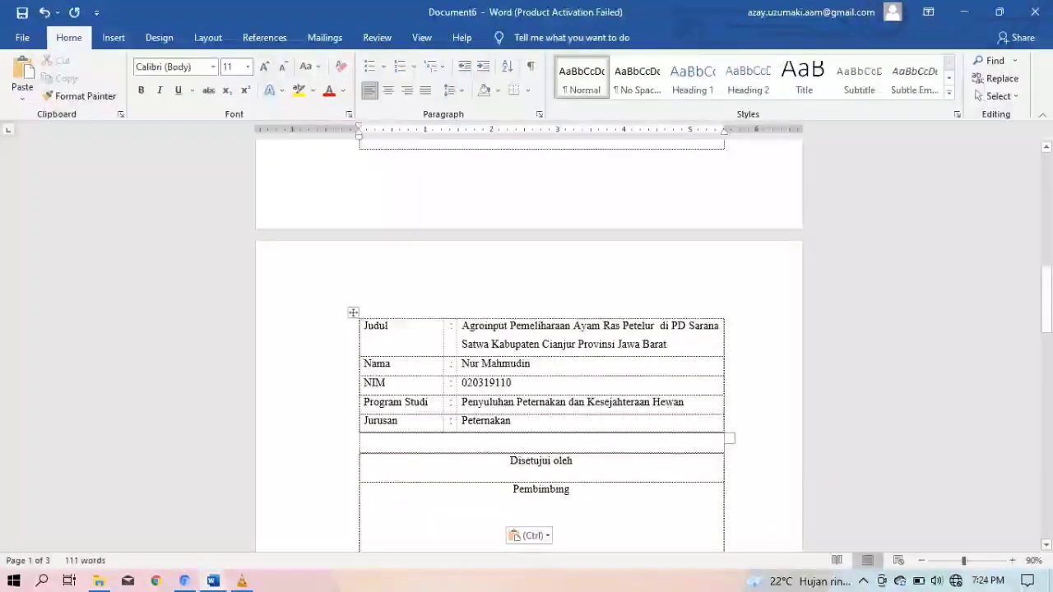
click(353, 313)
click(528, 90)
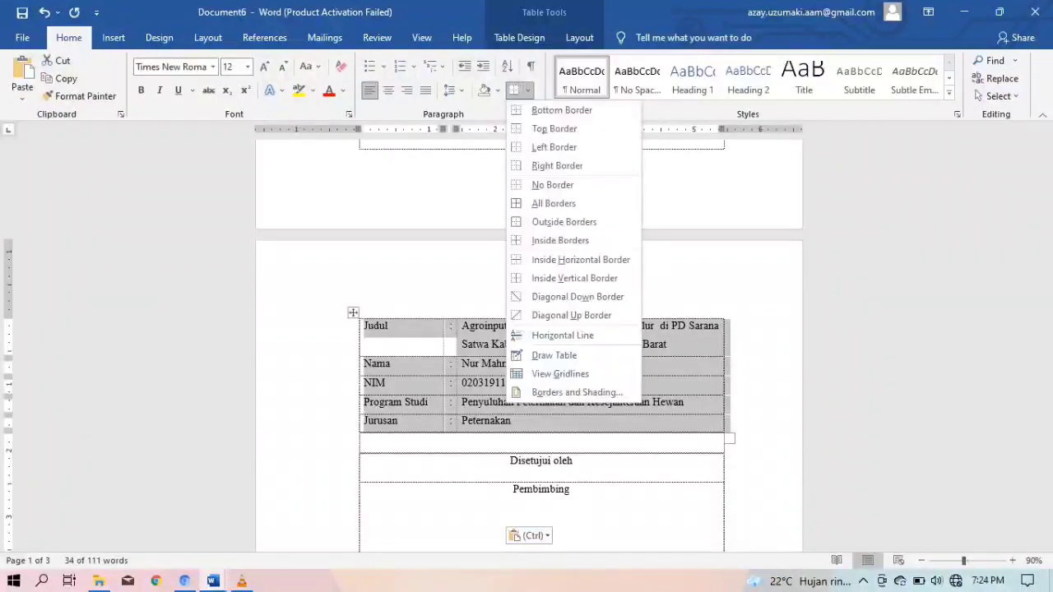
click(553, 203)
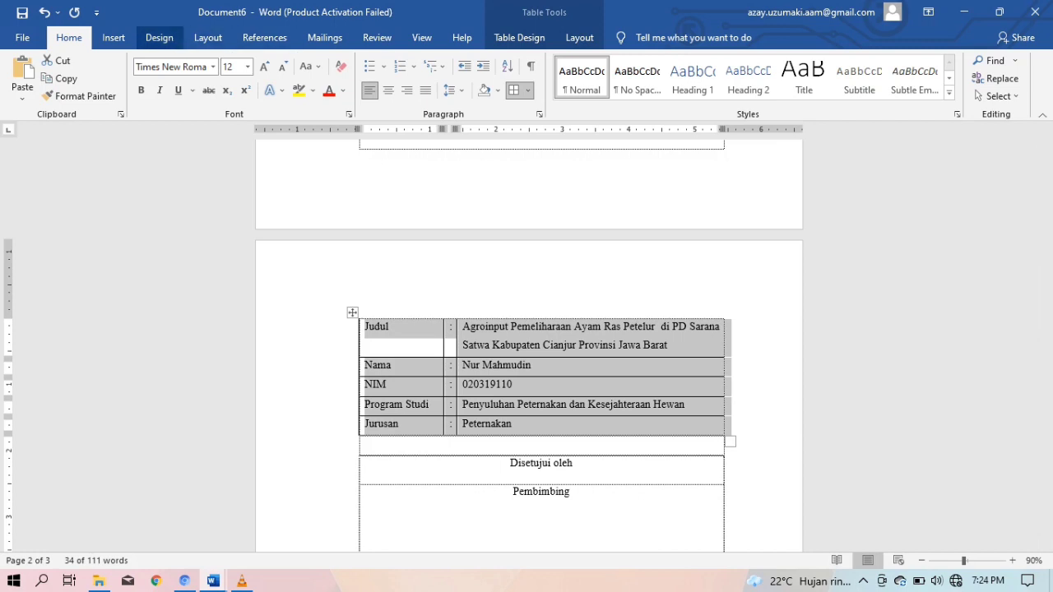
Preview inserting a table near Disetujui oleh, then cancel without inserting one
click(114, 37)
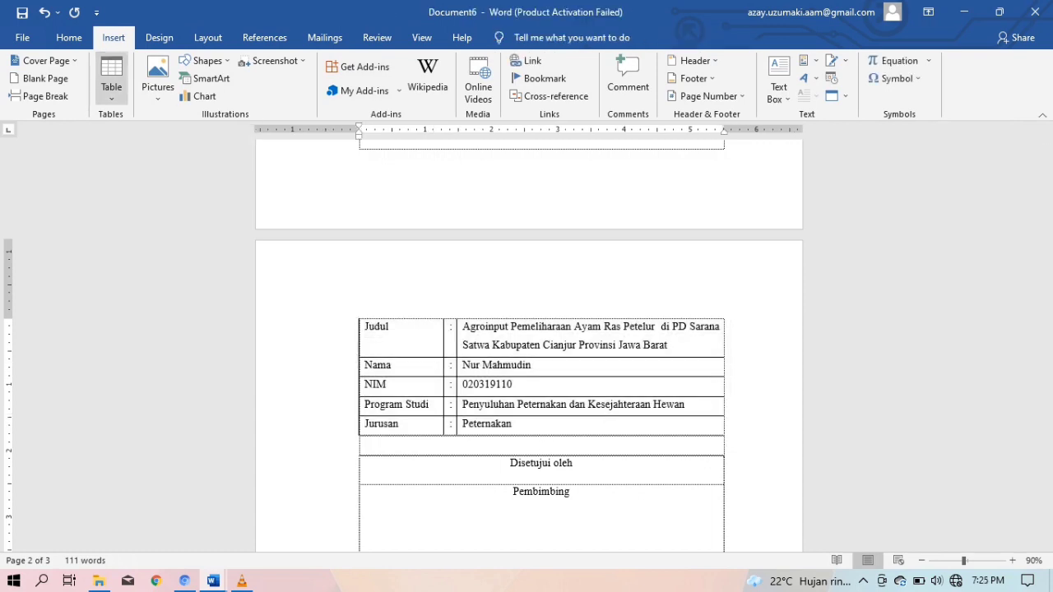
click(111, 79)
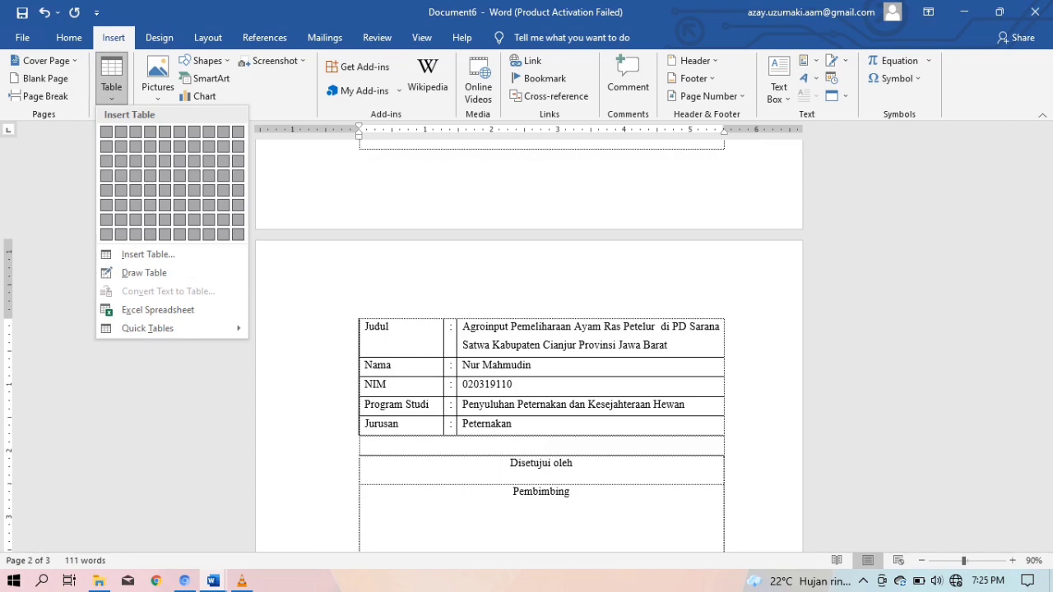
key(Escape)
click(111, 78)
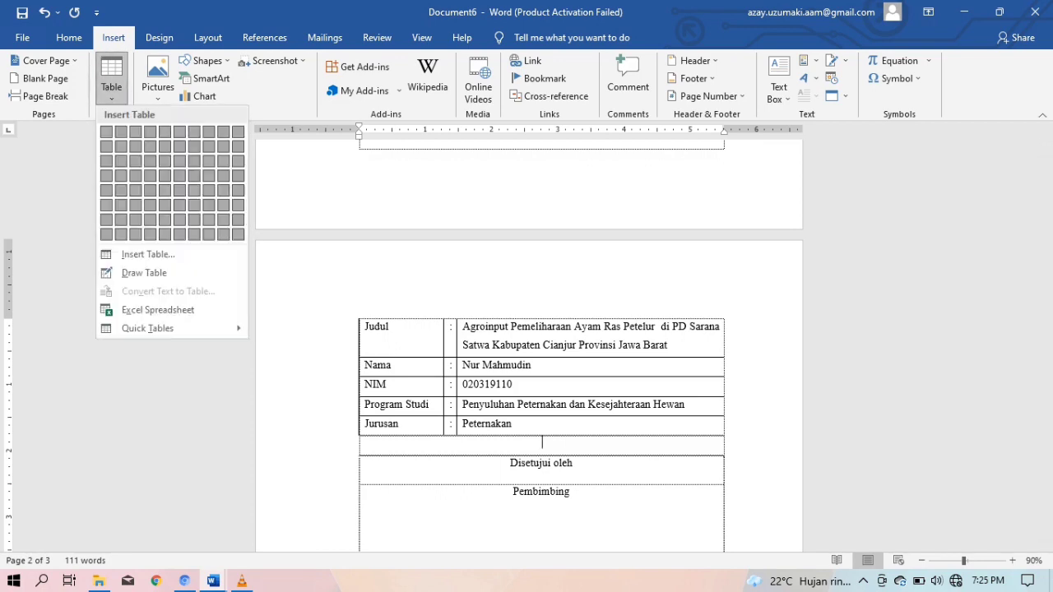
key(Escape)
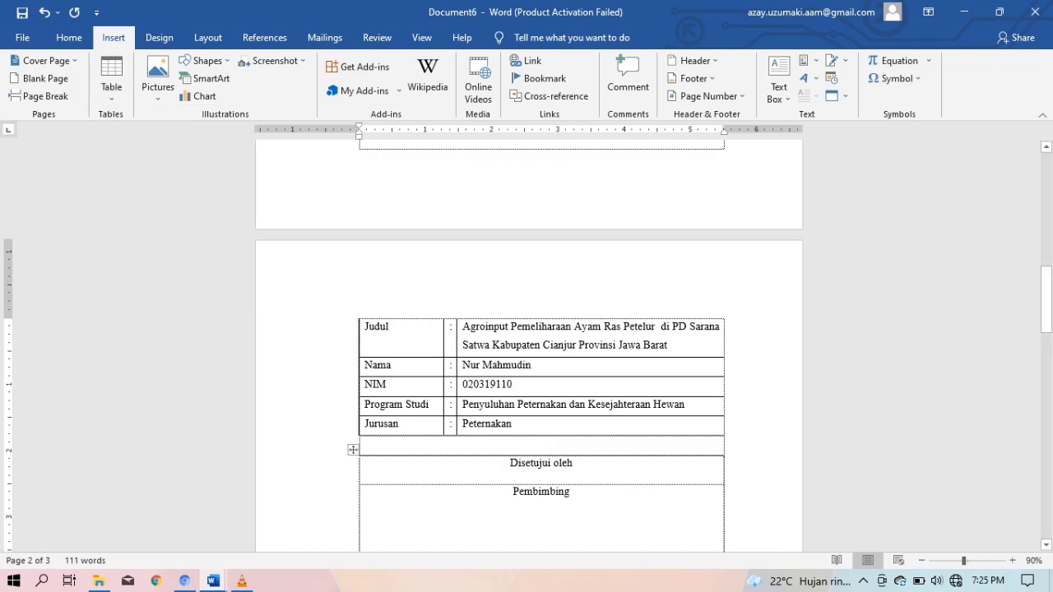
click(510, 463)
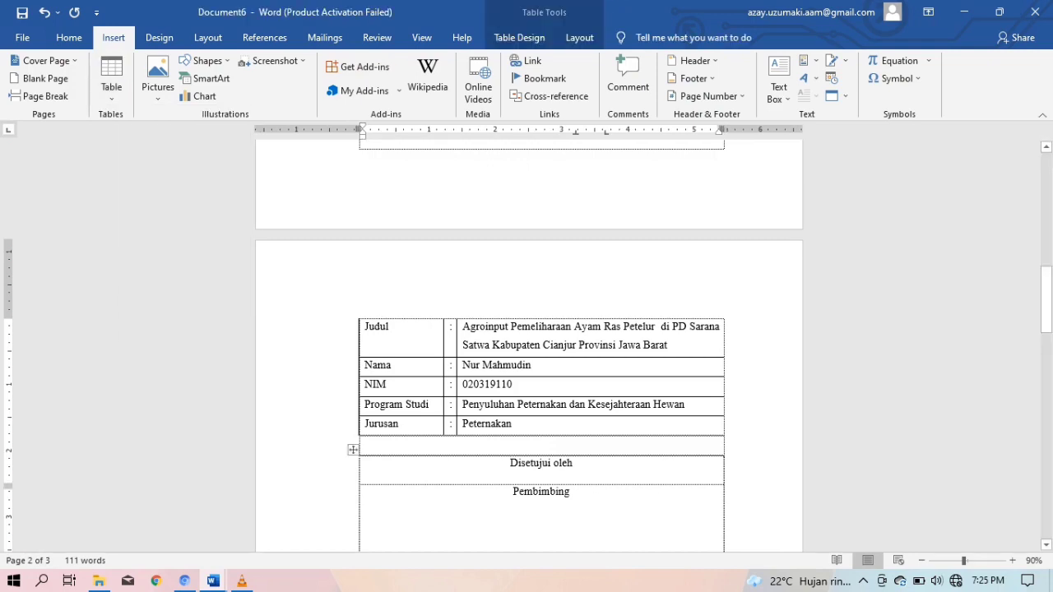
click(111, 78)
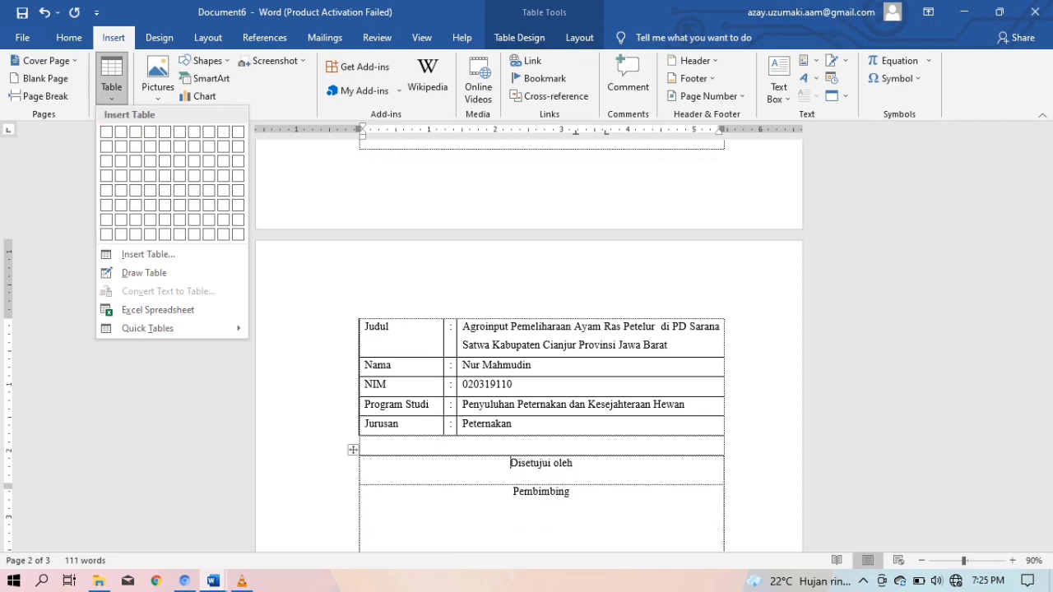
key(Escape)
click(393, 327)
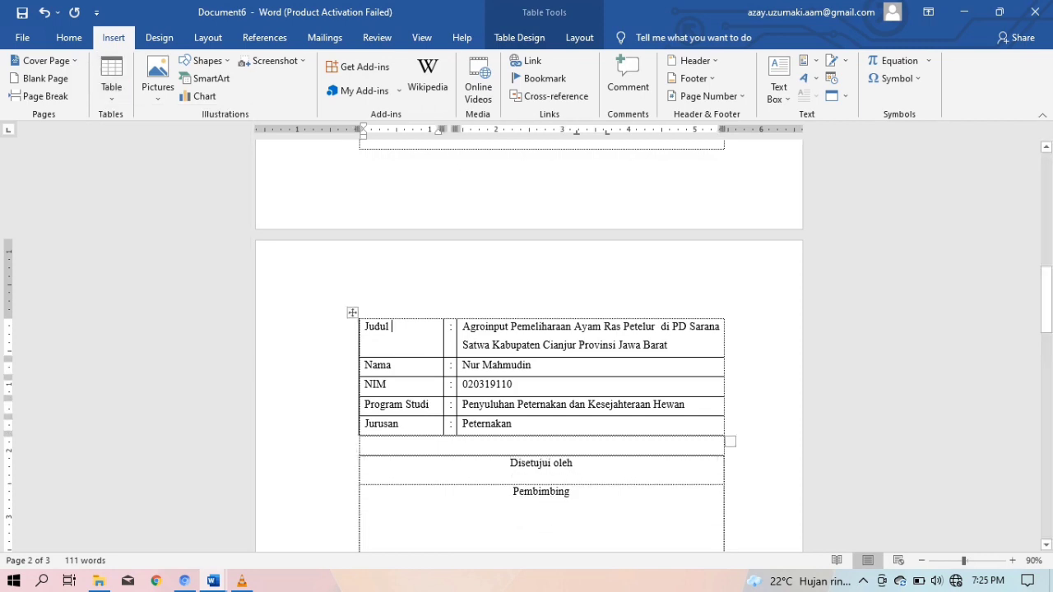
Set the Judul-to-Jurusan identity table to No Border
click(352, 312)
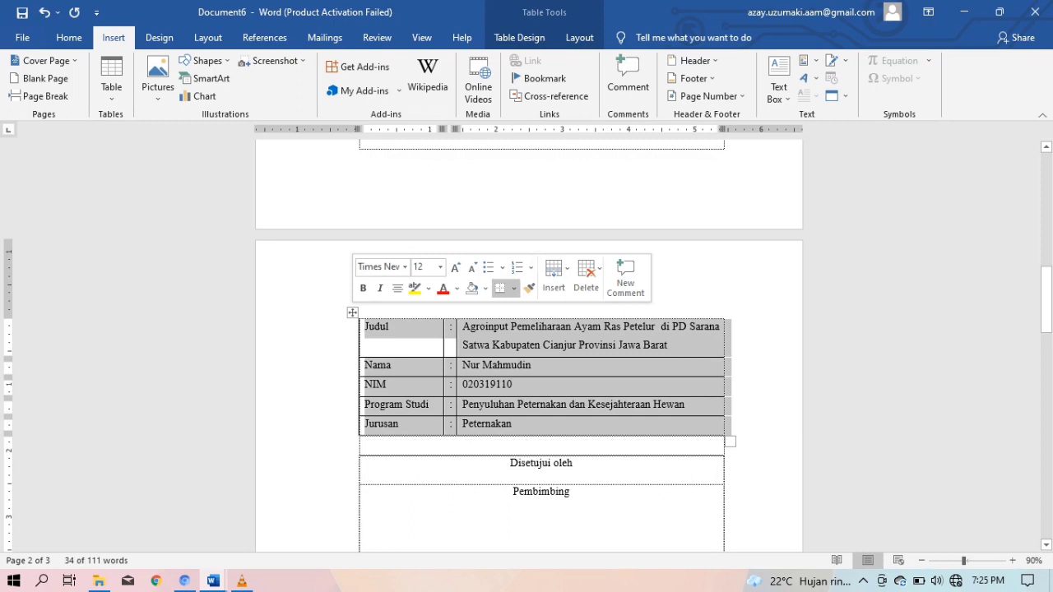
click(69, 38)
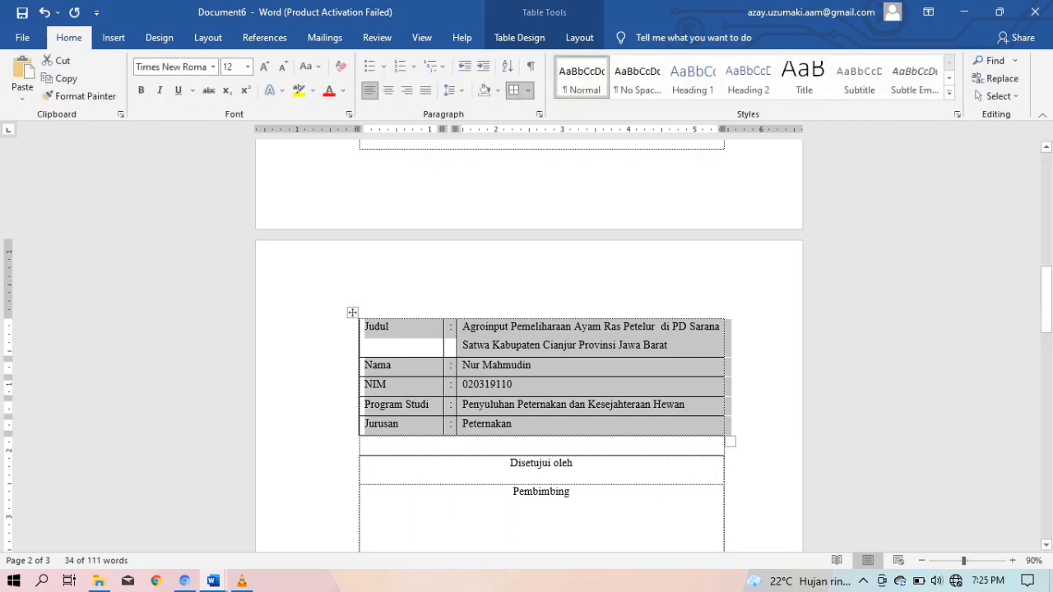
click(528, 90)
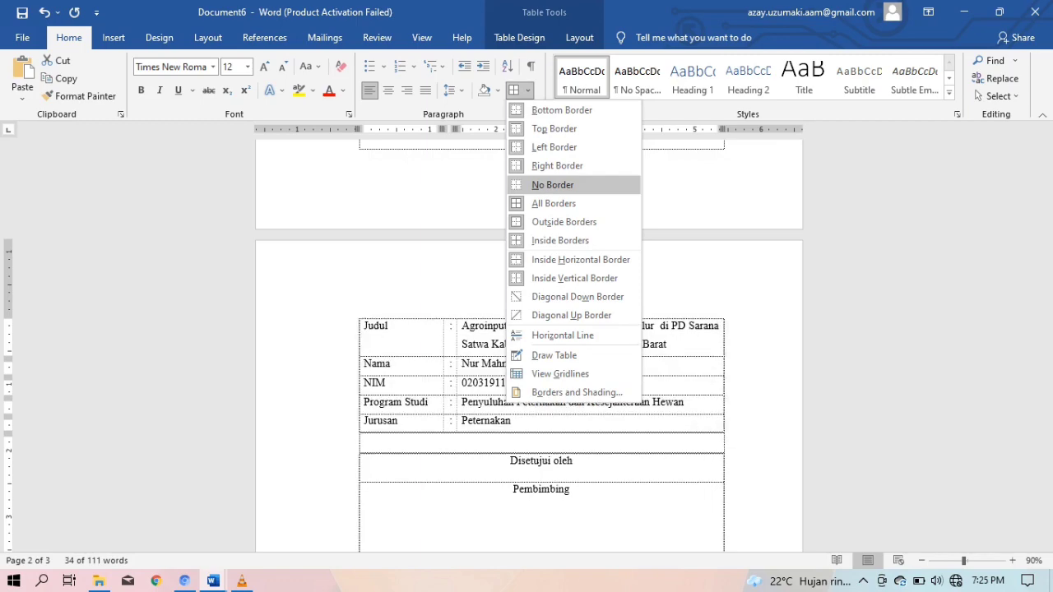
click(553, 184)
scroll(529, 329, down, 8)
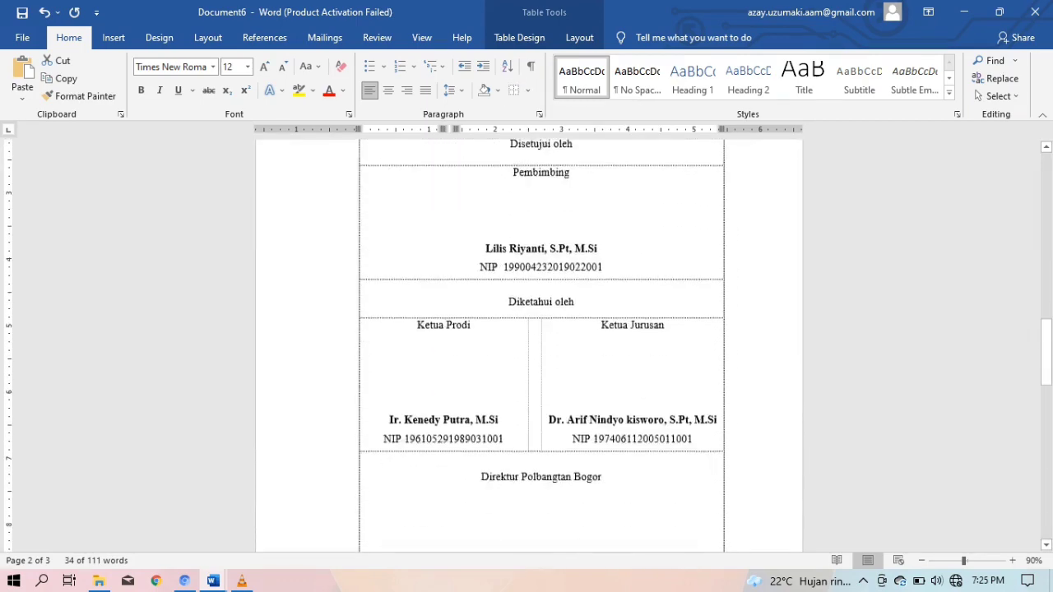
scroll(529, 329, down, 6)
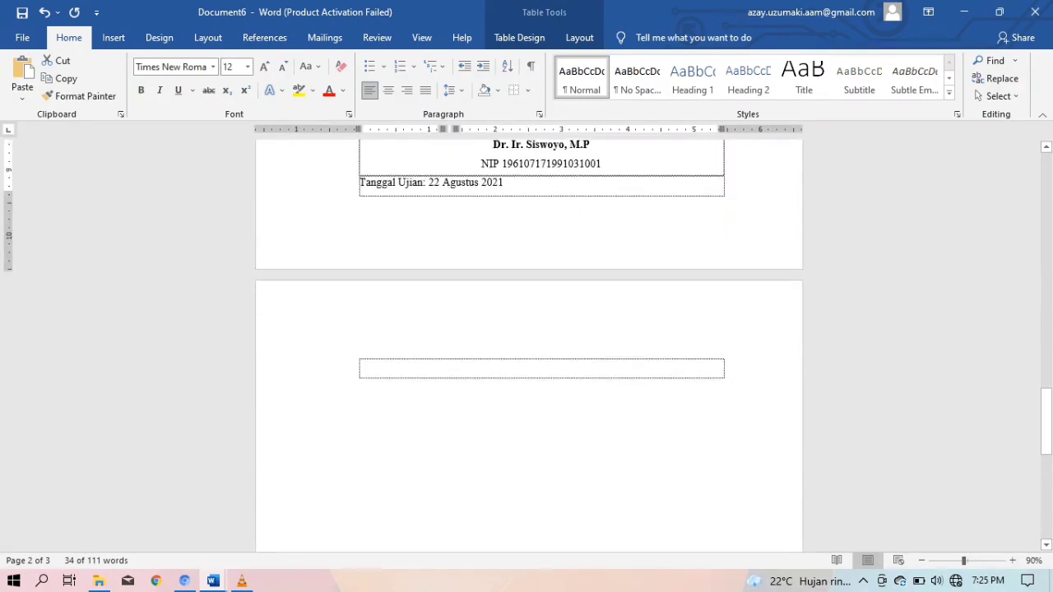
Enter rows KATA PENGANTAR, PENDAHULUAN, Latar Belakang, Tujuan and Manfaat in the page-3 table
click(494, 420)
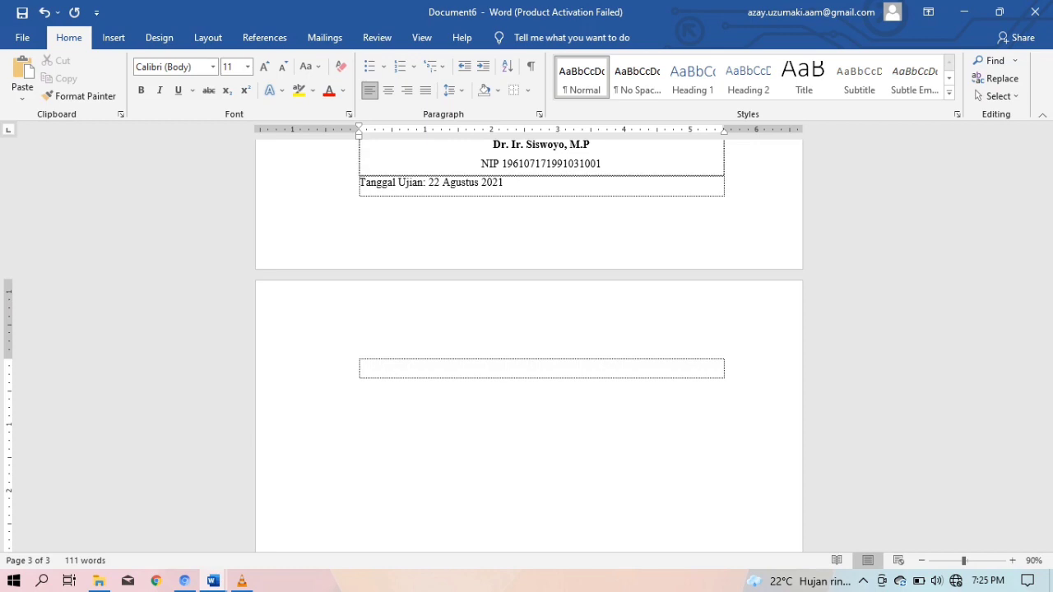
text(KATA PENGANTAR)
key(Return)
key(Return)
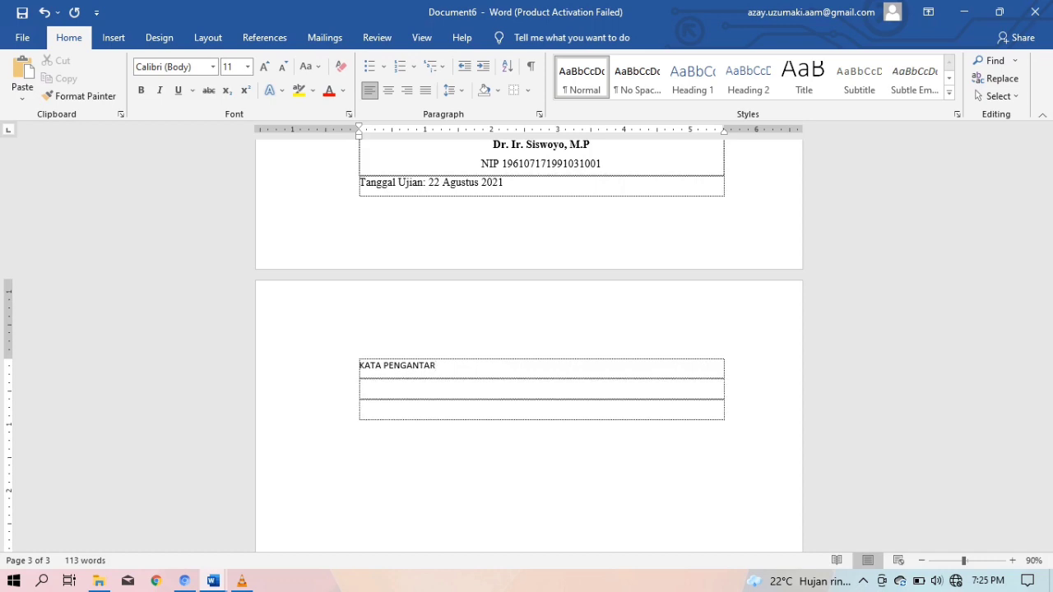
text(PENDAHULUAN)
key(Return)
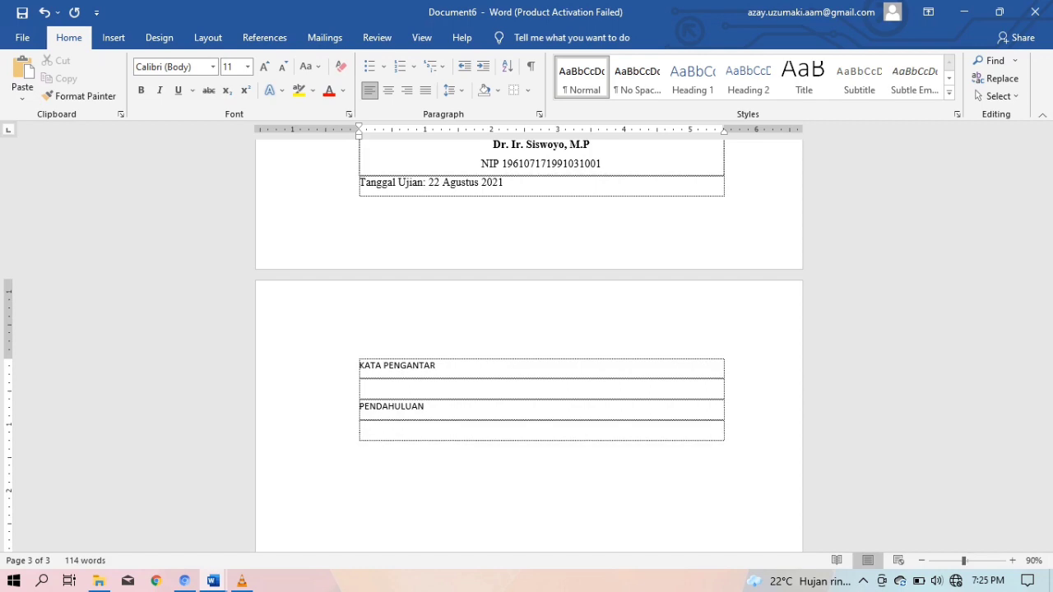
text(Latar Belakang)
key(Tab)
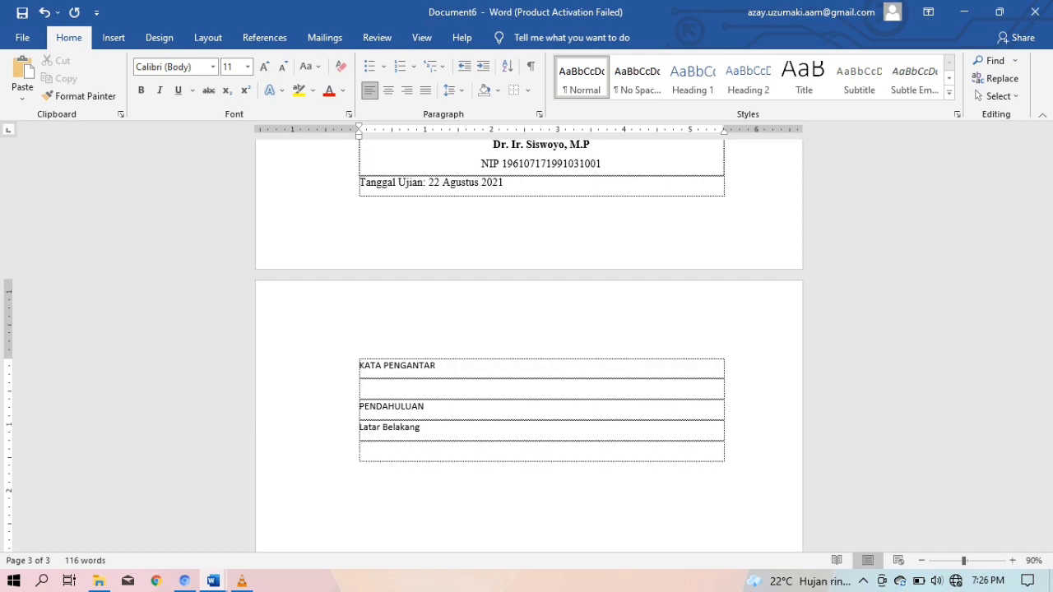
text(Tujuan)
key(Tab)
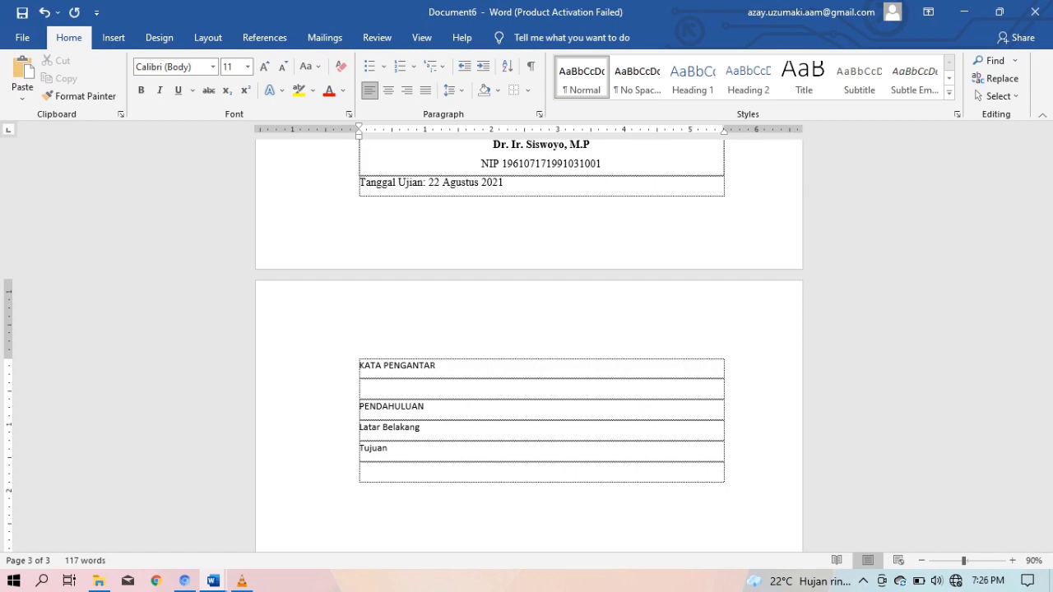
text(Manfaat)
key(Tab)
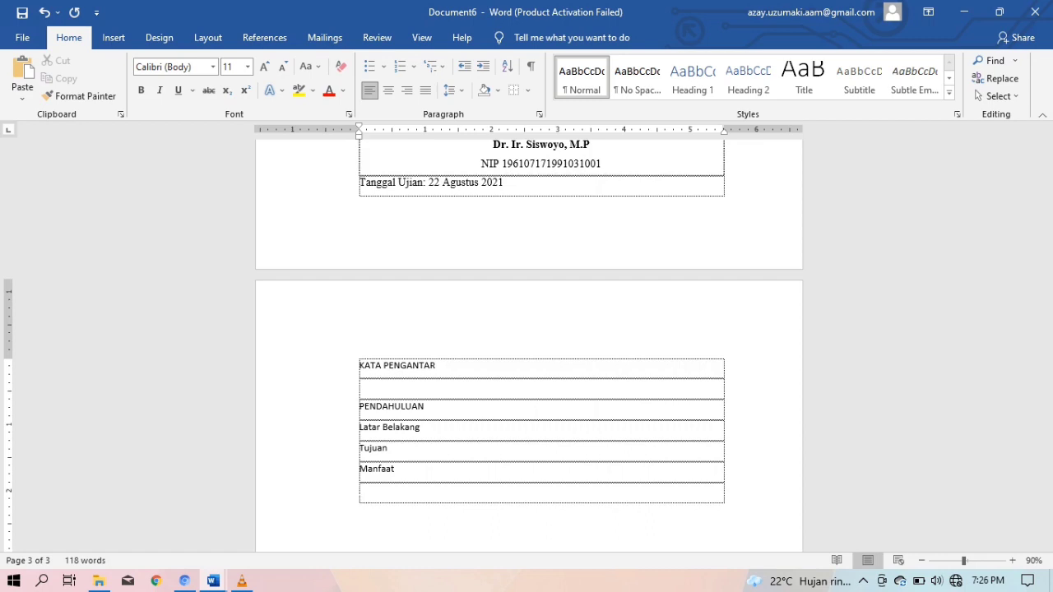
Add rows TINJAUAN PUSTAKA, Agribisnis, Karakter Agribisnis and Agroinput Budidaya Ayam Ras Petelur
text(Tinjauan Pustaka)
key(BackSpace)
key(BackSpace)
key(BackSpace)
key(BackSpace)
key(BackSpace)
key(BackSpace)
key(BackSpace)
key(BackSpace)
key(BackSpace)
key(BackSpace)
key(BackSpace)
key(BackSpace)
key(BackSpace)
key(BackSpace)
key(BackSpace)
key(BackSpace)
text(TINJAUAN PUSTAKA)
key(Tab)
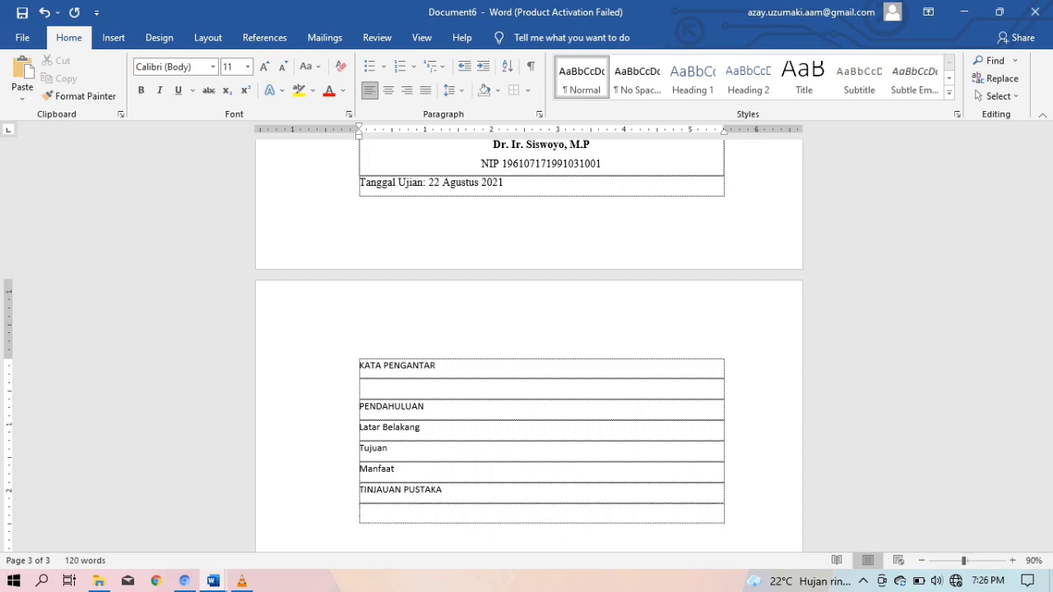
text(Agribisnis)
key(Tab)
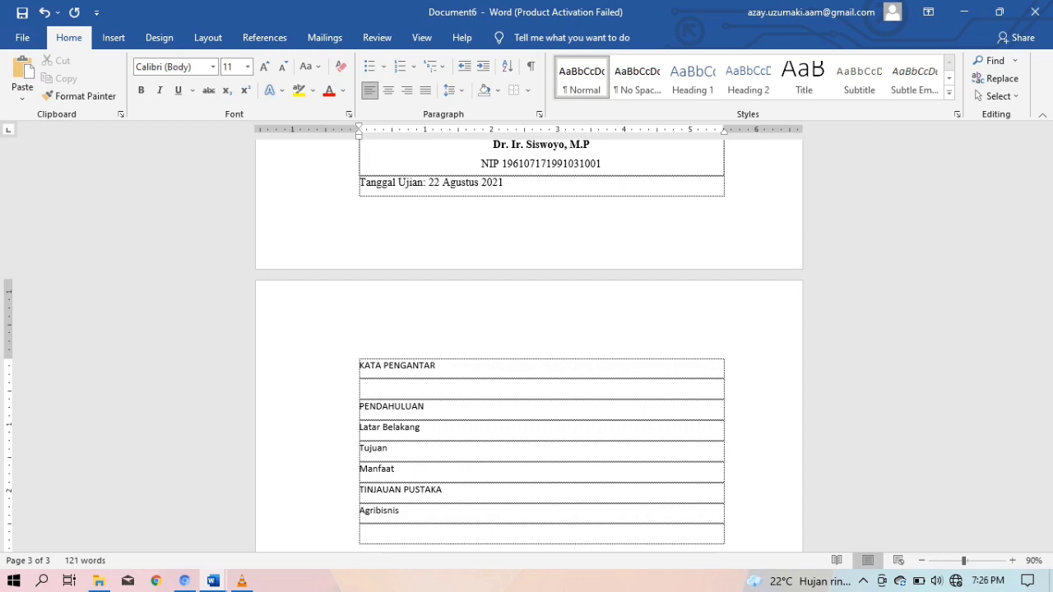
text(Karakter Agribisnis)
key(Tab)
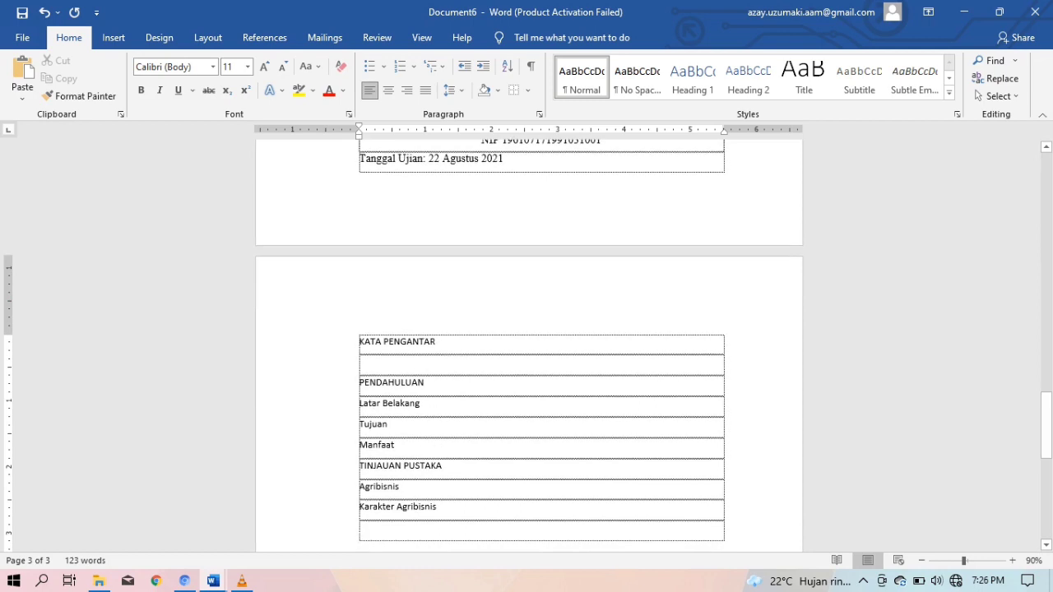
text(Ag)
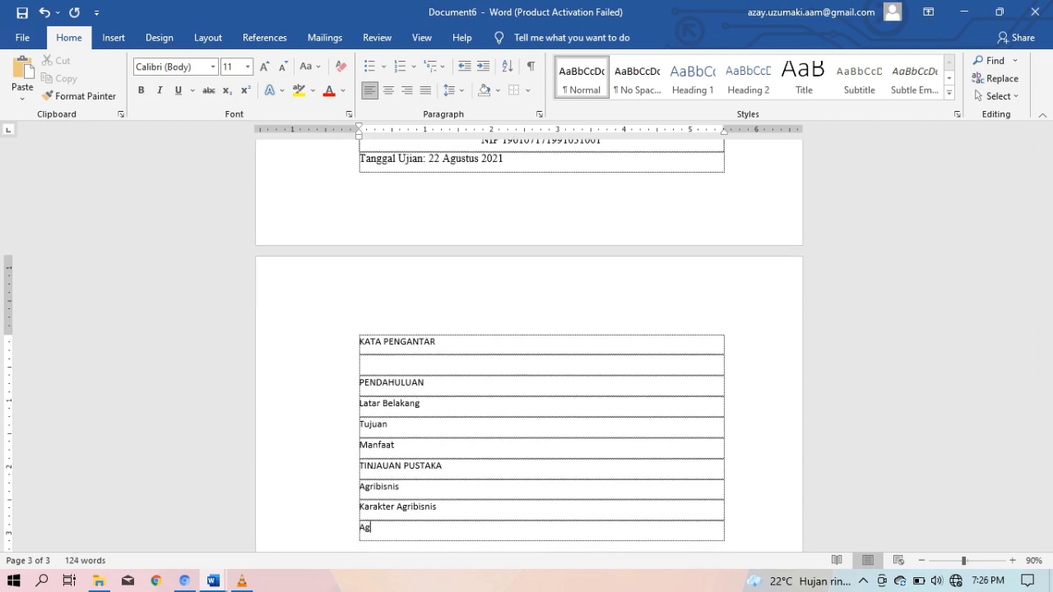
text(roinput)
text(Budidaya Ayam )
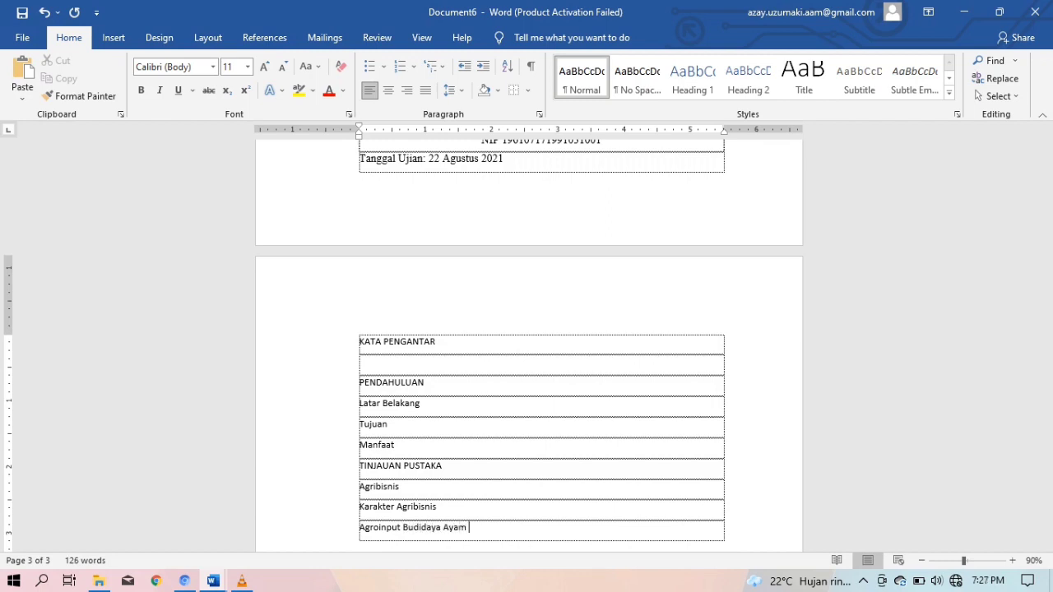
text(Ras Petelur)
key(Tab)
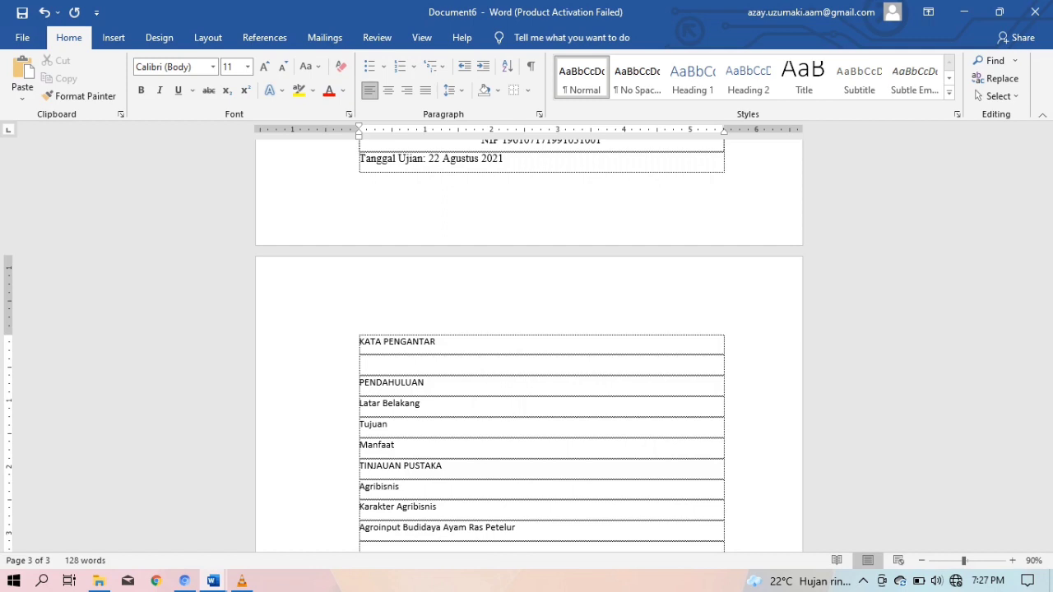
Add the METODE PELAKSANAAN row to the outline table
scroll(529, 345, down, 1)
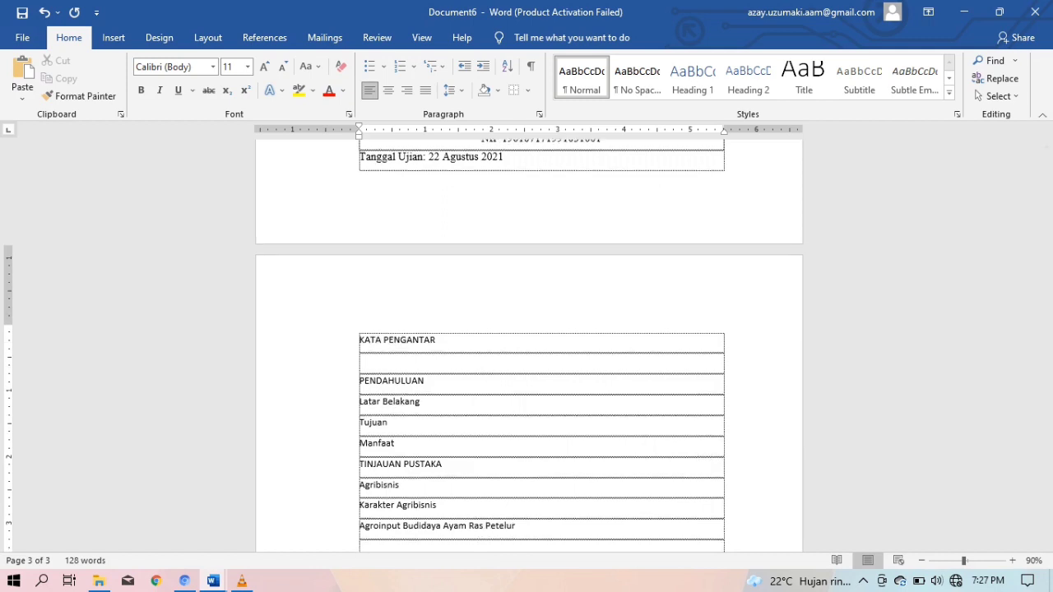
scroll(529, 346, down, 3)
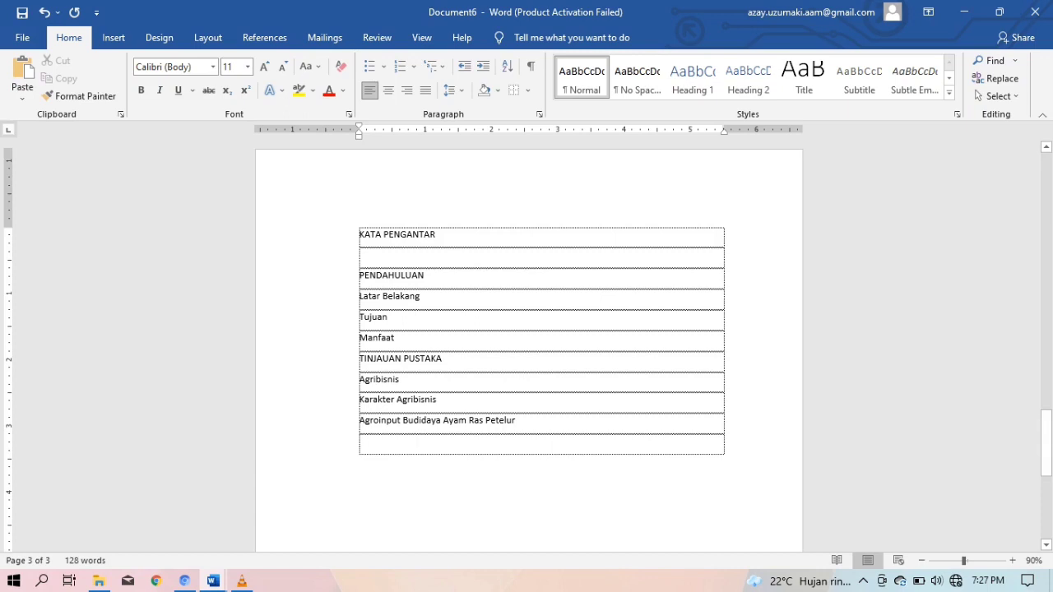
text(Ma)
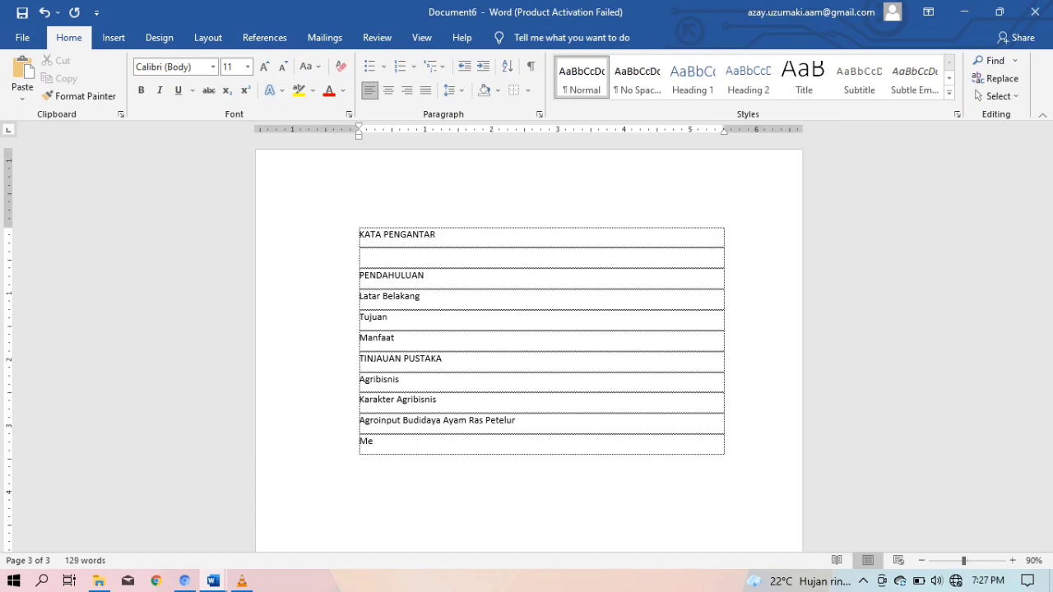
key(BackSpace)
text(ETODE P)
text(ELA)
key(BackSpace)
key(BackSpace)
text(AKSAA)
key(BackSpace)
text(NAAN)
key(Tab)
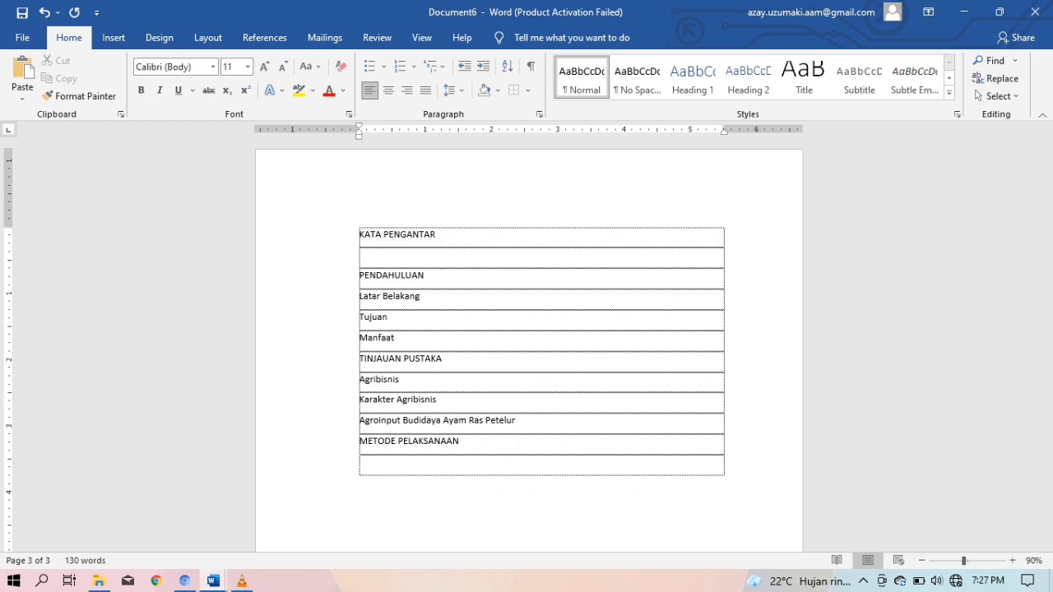
Add rows Waktu dan Tempat, Materi Kegiatan, Tahapan Pelaksanaan and DAFTAR PUSTAKA
text(Karakt)
text(e)
key(BackSpace)
key(BackSpace)
key(BackSpace)
key(BackSpace)
key(BackSpace)
key(BackSpace)
key(BackSpace)
key(BackSpace)
text(Waktu dan Tempat)
key(Tab)
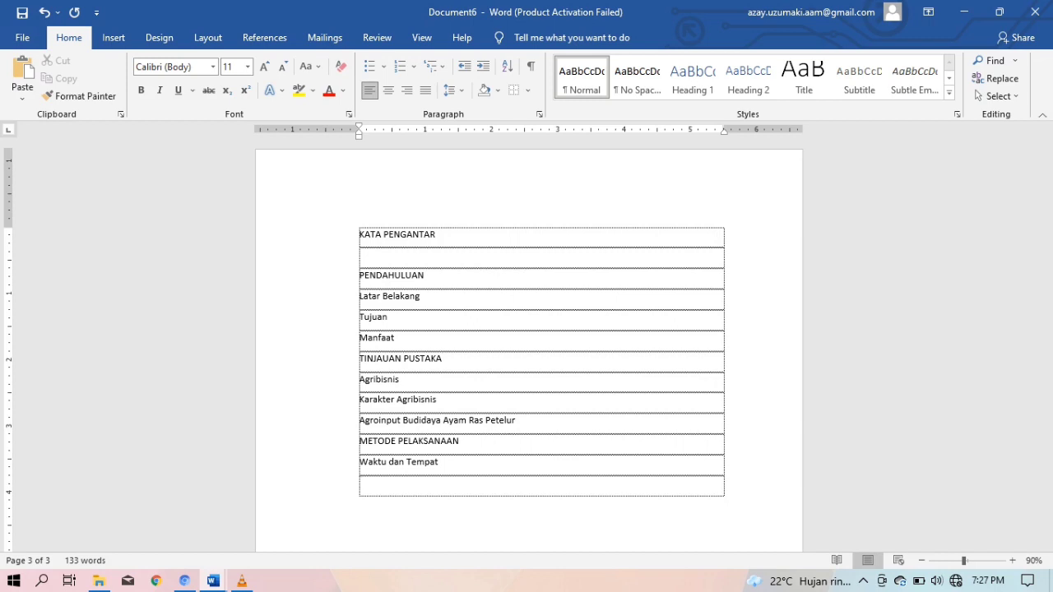
text(Materi Kegiatan)
key(Tab)
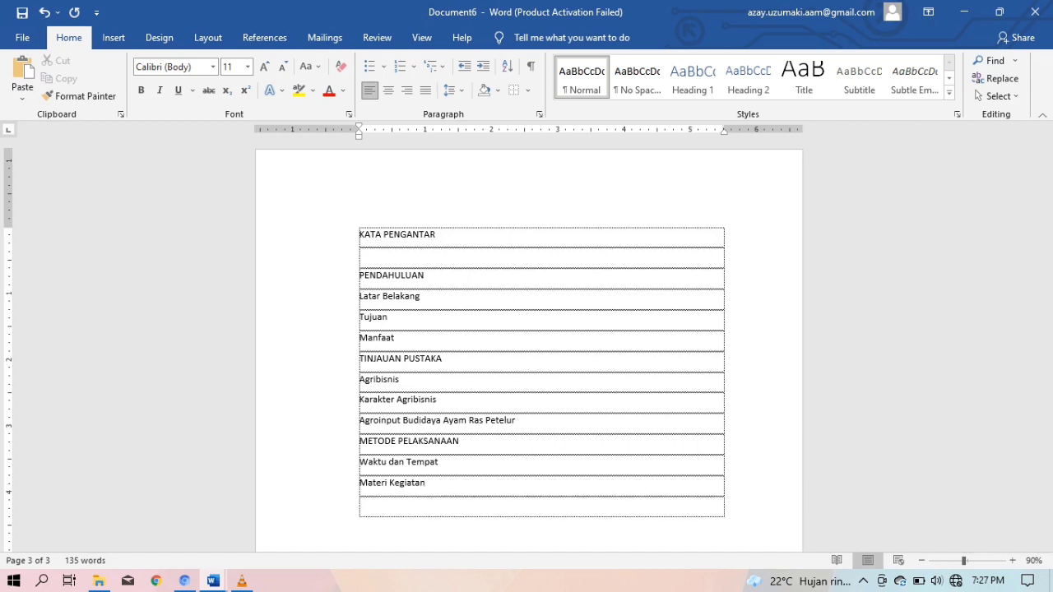
text(Taha)
text(pan Pelaksanaan)
key(Tab)
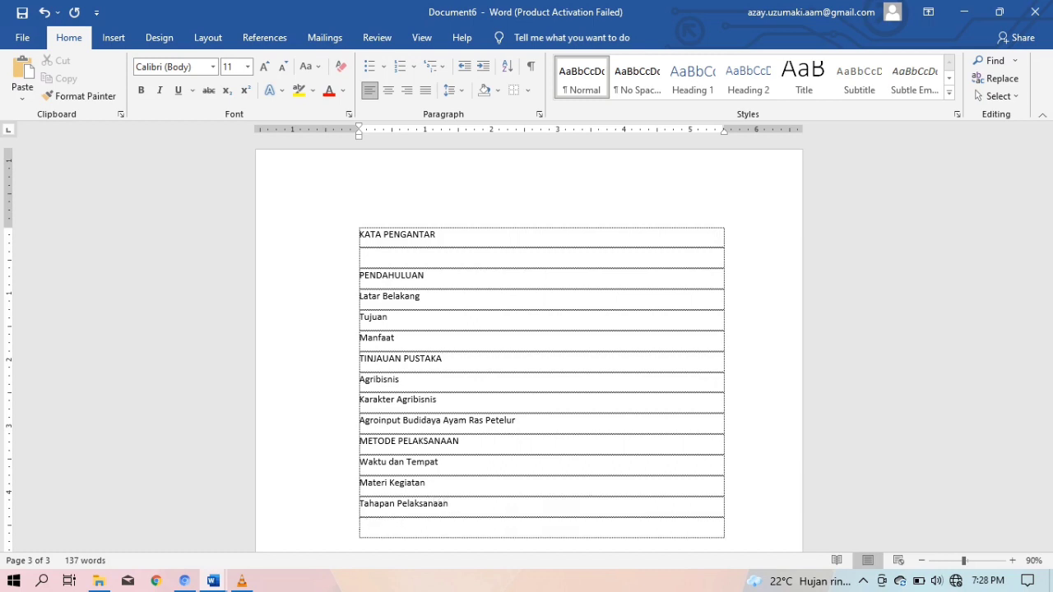
text(DAFTAR PUSTAKA)
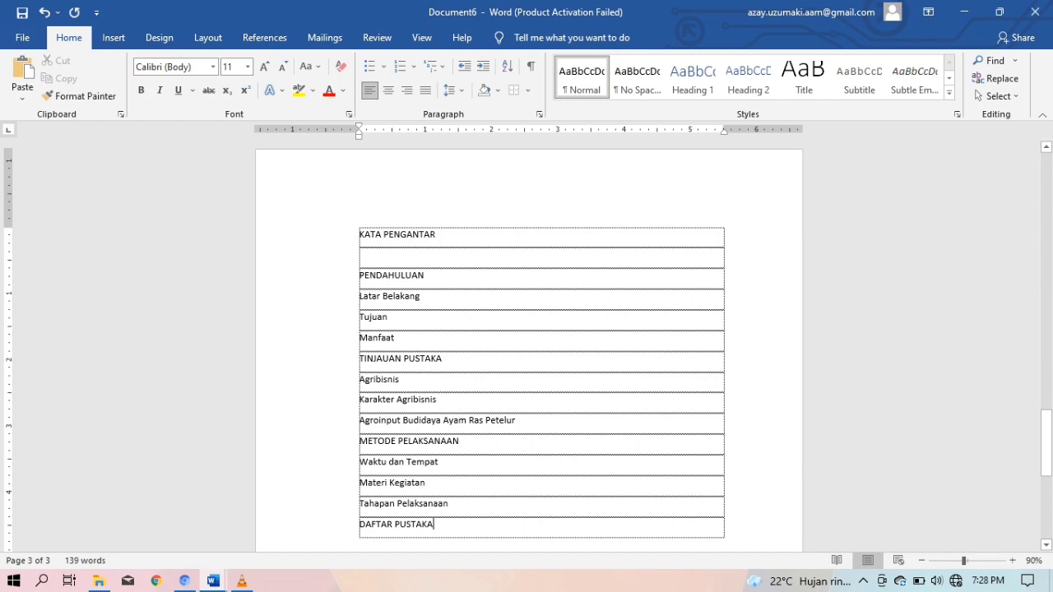
Insert blank lines after PENDAHULUAN, Latar Belakang, Tujuan and Manfaat
key(Return)
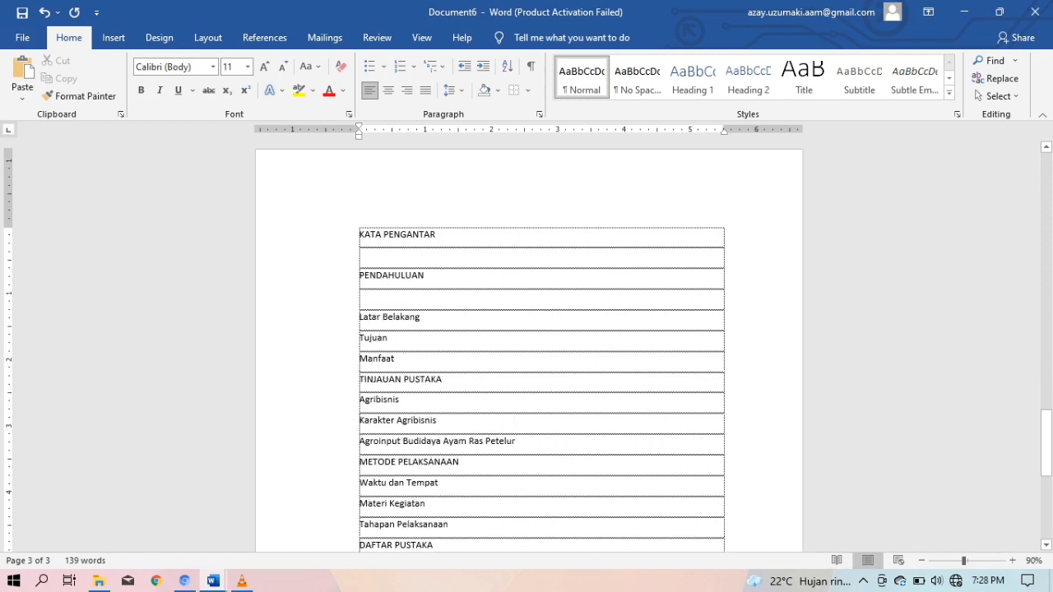
key(Return)
scroll(529, 346, down, 3)
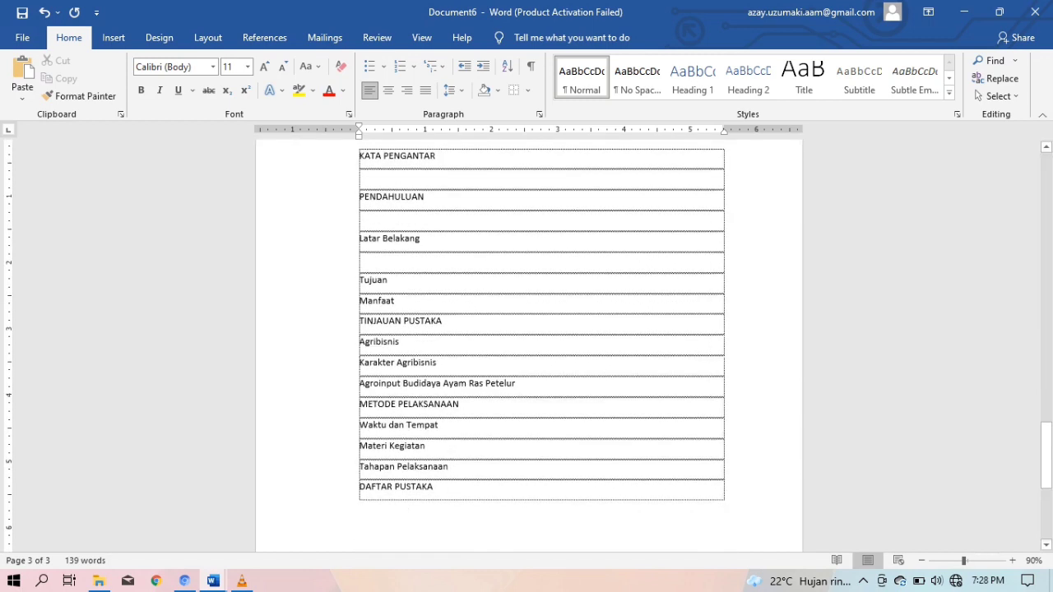
key(Return)
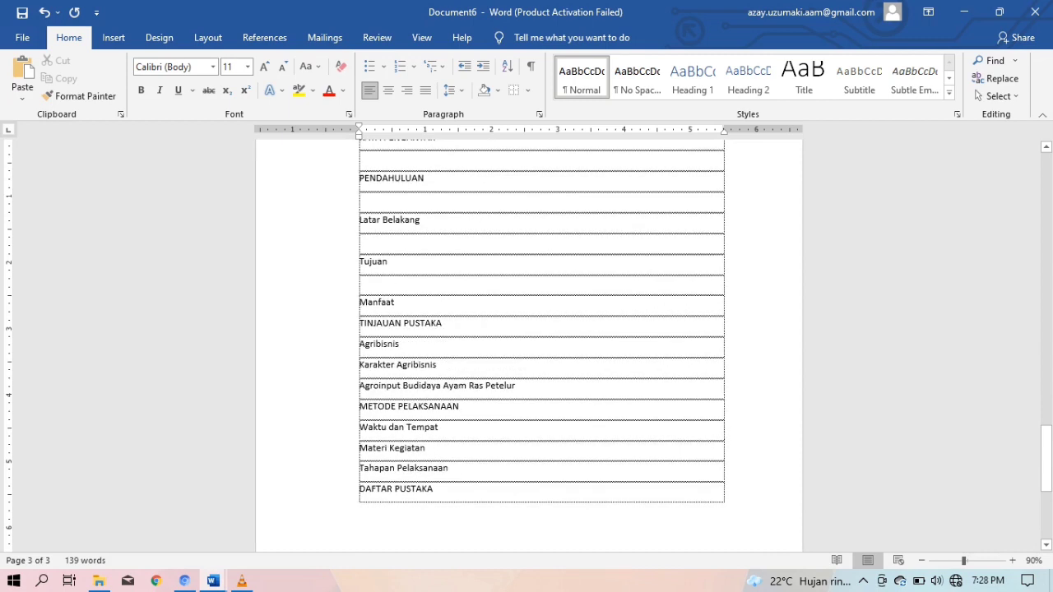
key(Return)
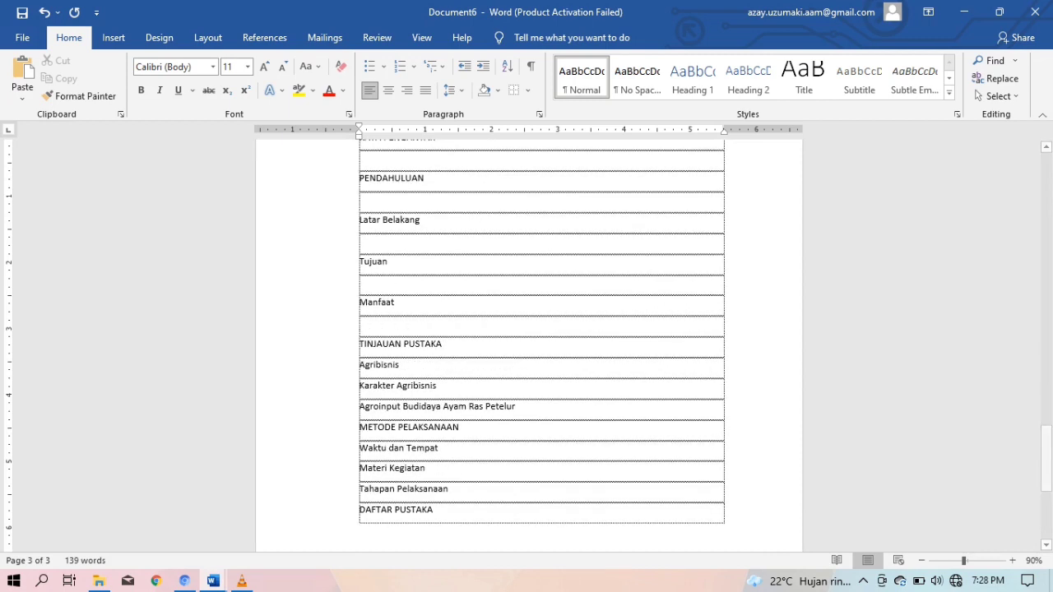
Insert empty rows after each entry from TINJAUAN PUSTAKA through Tahapan Pelaksanaan
key(Return)
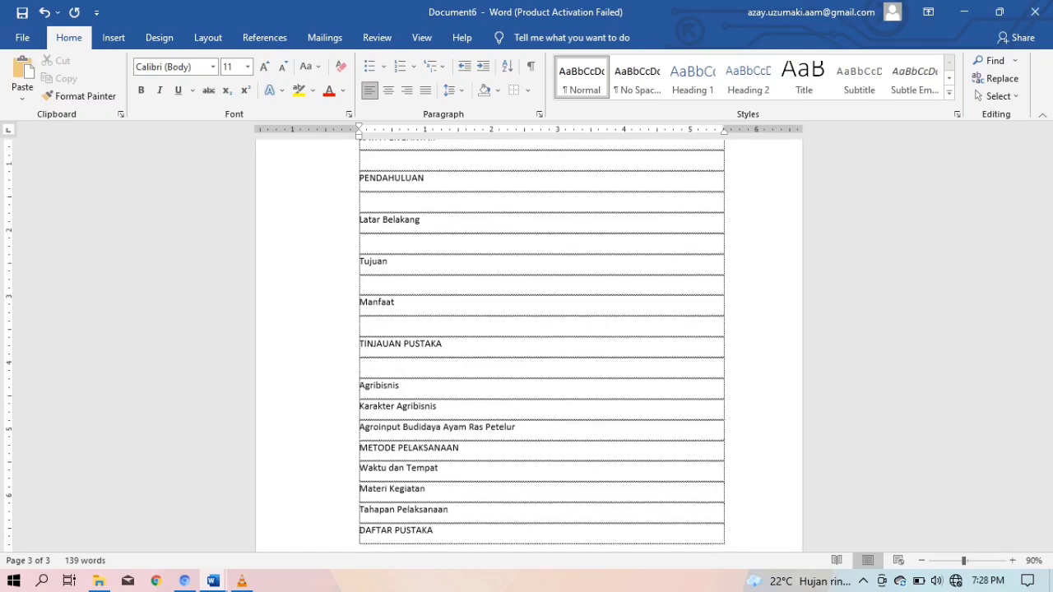
scroll(541, 329, down, 2)
key(Return)
scroll(541, 329, down, 1)
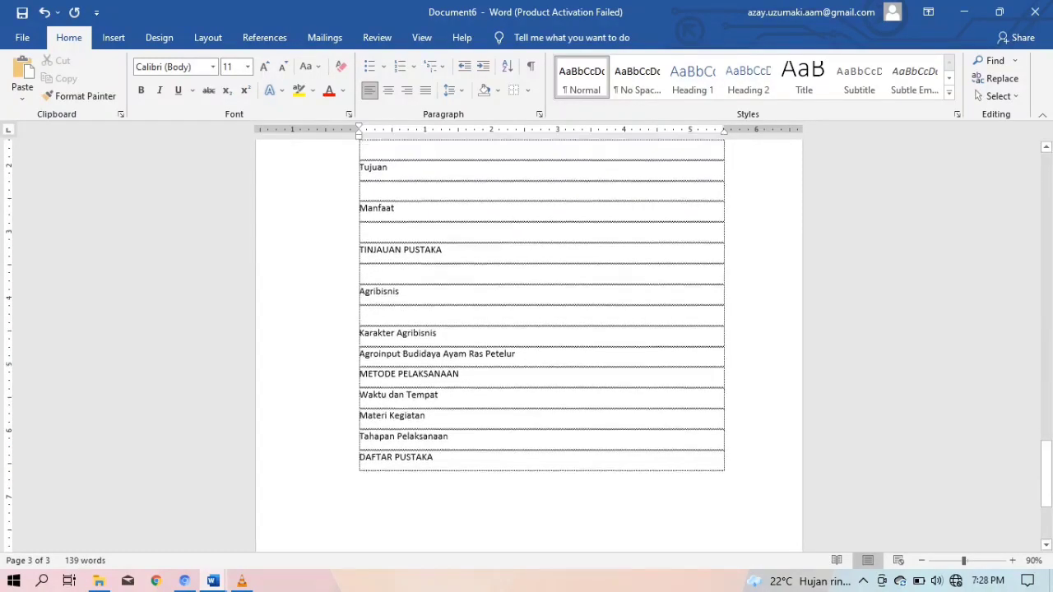
key(Return)
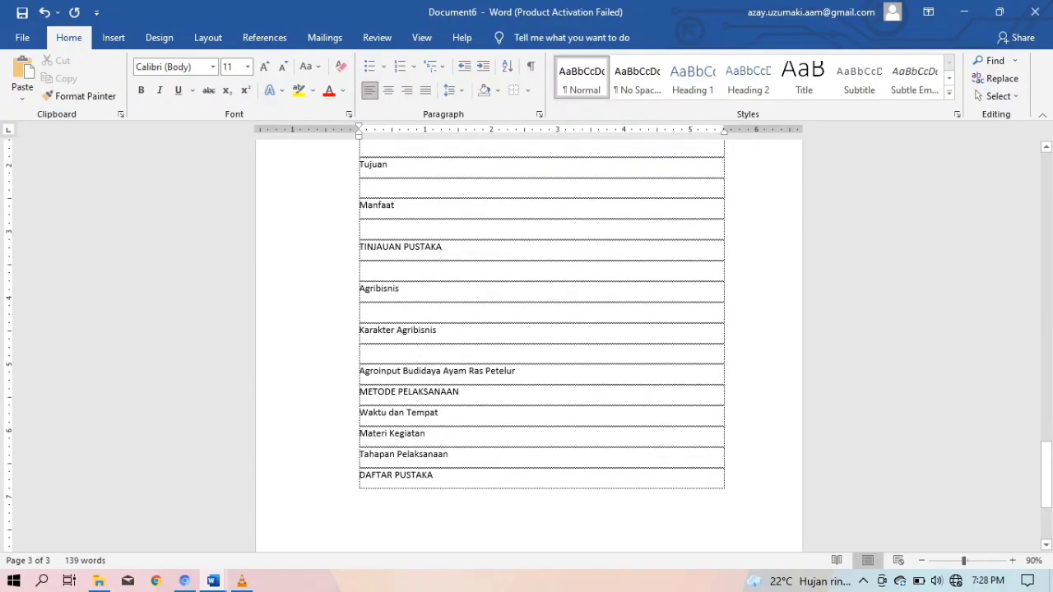
key(Return)
scroll(542, 329, down, 3)
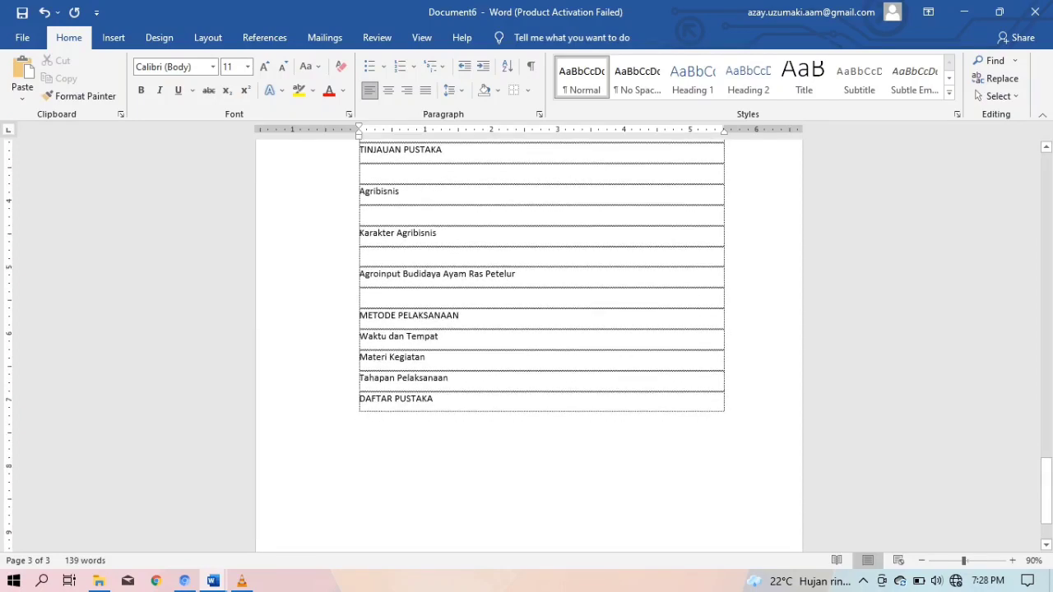
key(Return)
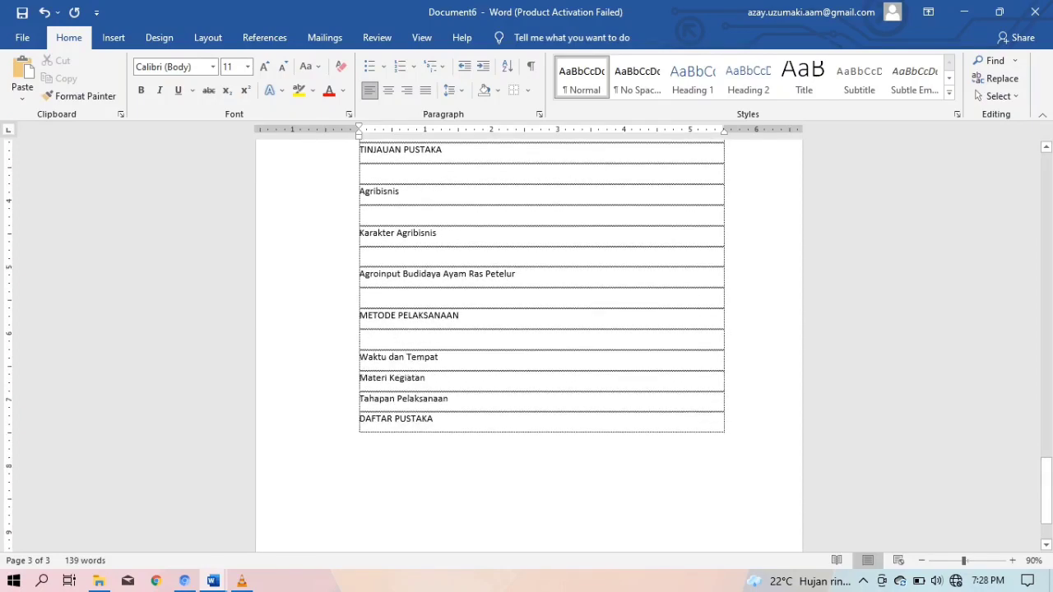
key(Return)
scroll(541, 329, down, 2)
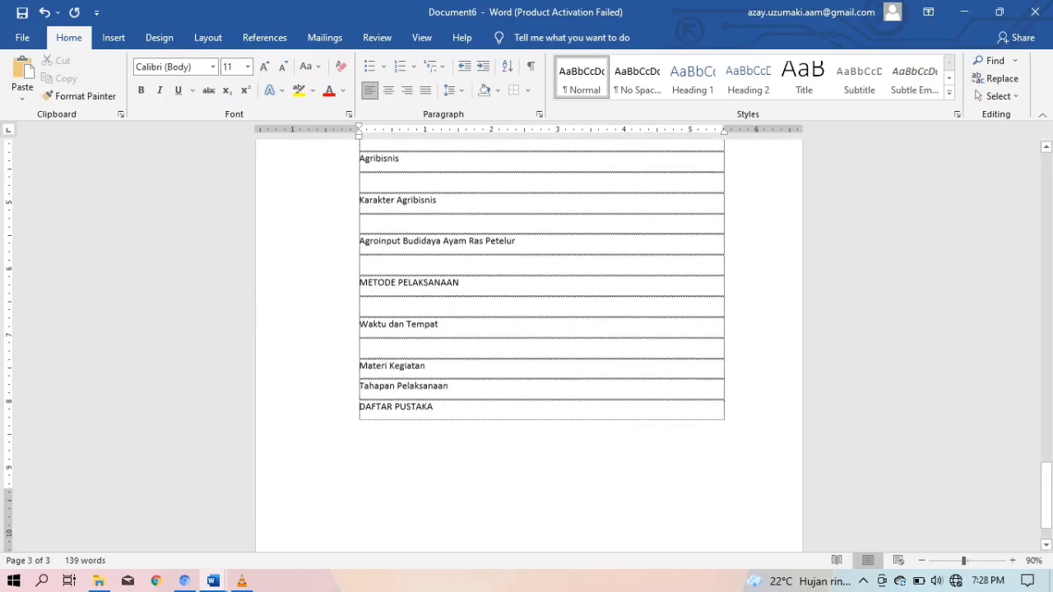
key(Return)
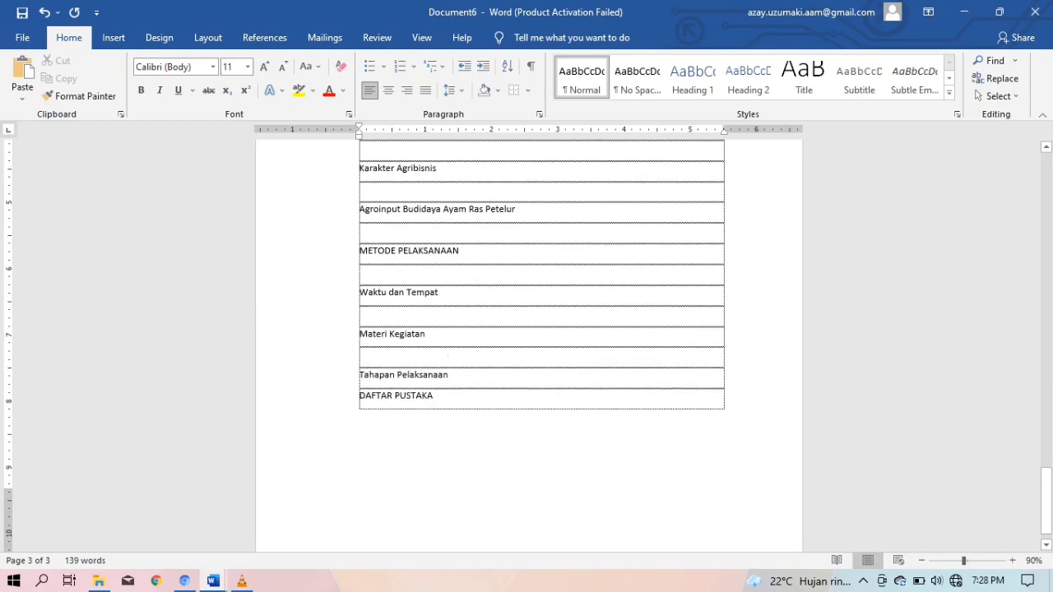
key(Return)
scroll(542, 345, up, 8)
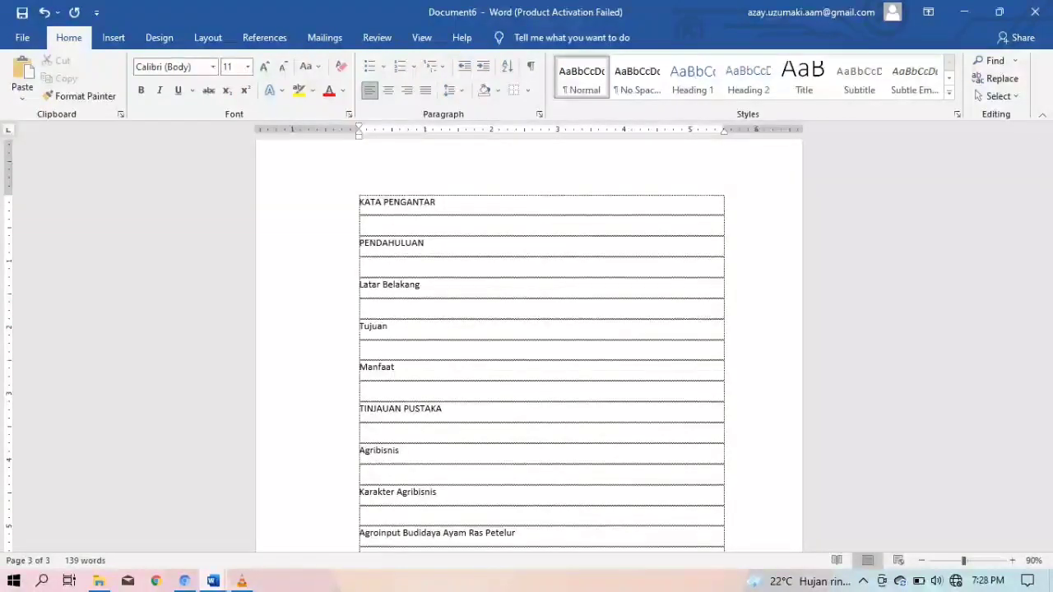
mouse_move(213, 581)
click(123, 515)
scroll(529, 346, down, 15)
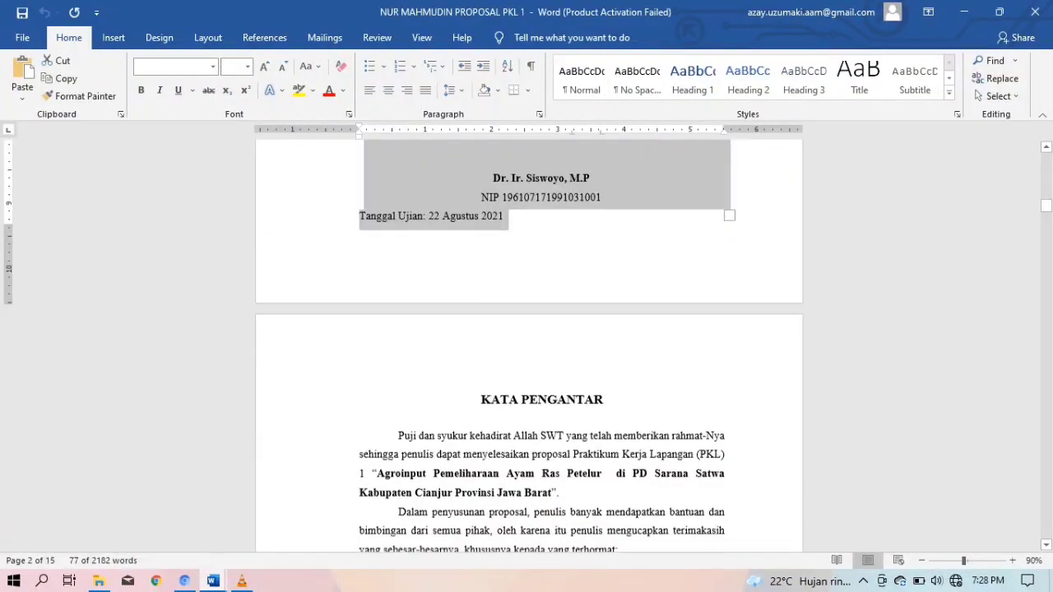
scroll(529, 346, down, 1)
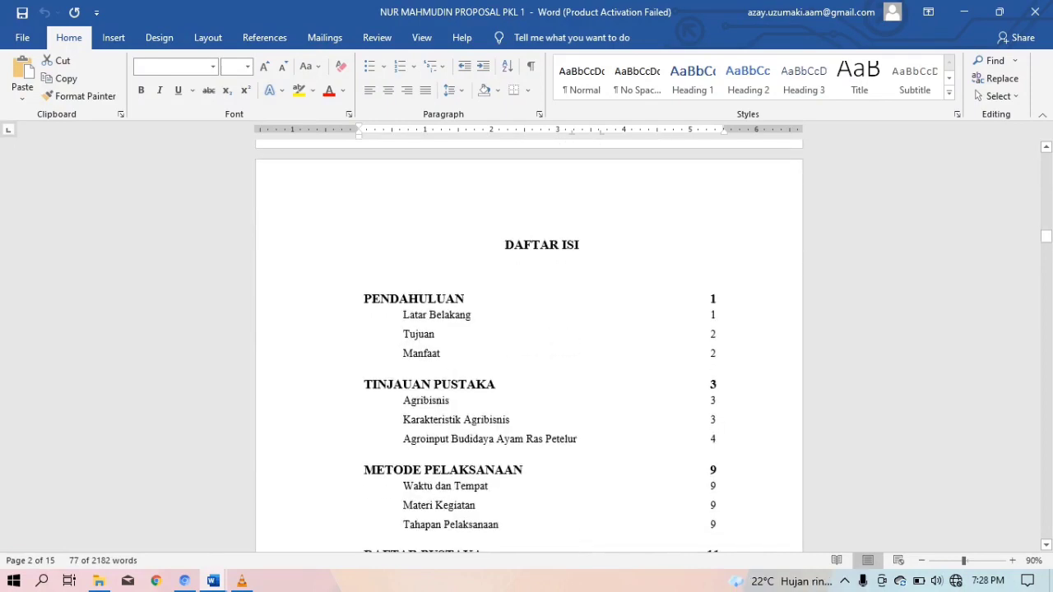
scroll(529, 346, up, 4)
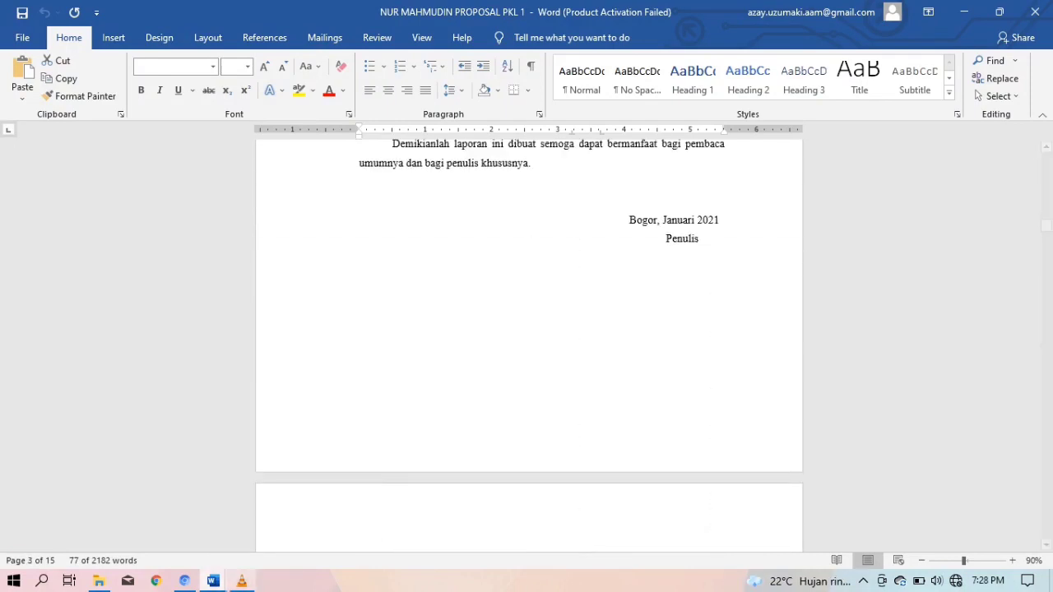
mouse_move(213, 581)
click(296, 514)
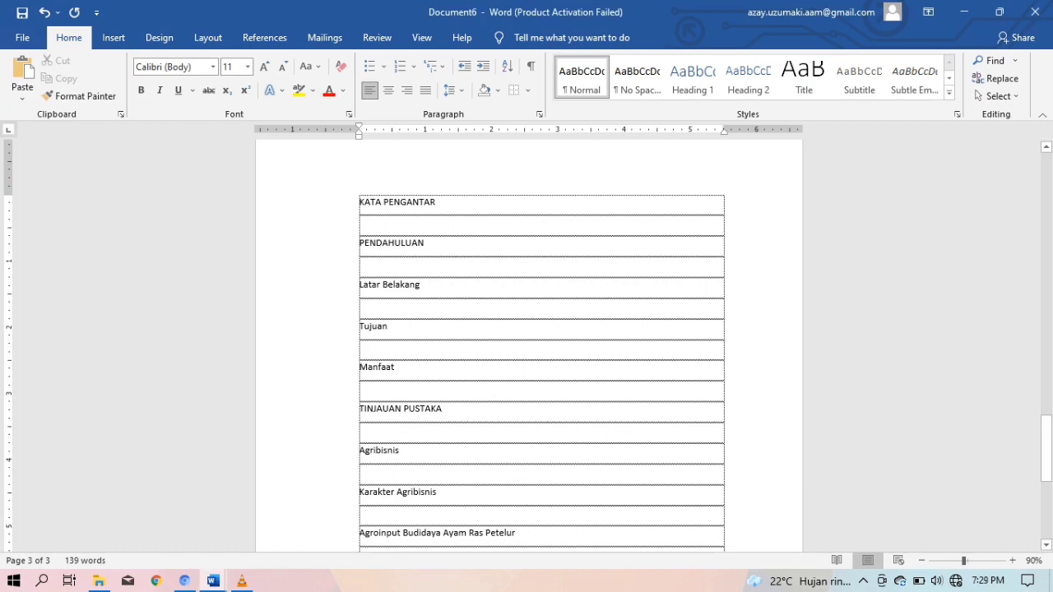
Add a DAFTAR ISI row and an empty row beneath it, below KATA PENGANTAR
key(Return)
text(D)
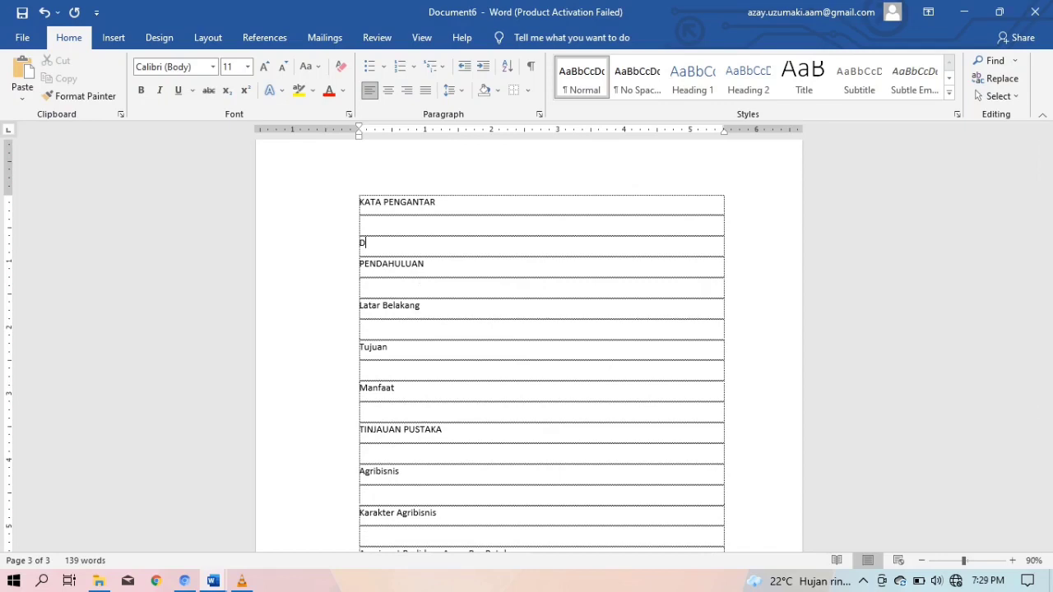
text(AFTAR ISI)
key(Return)
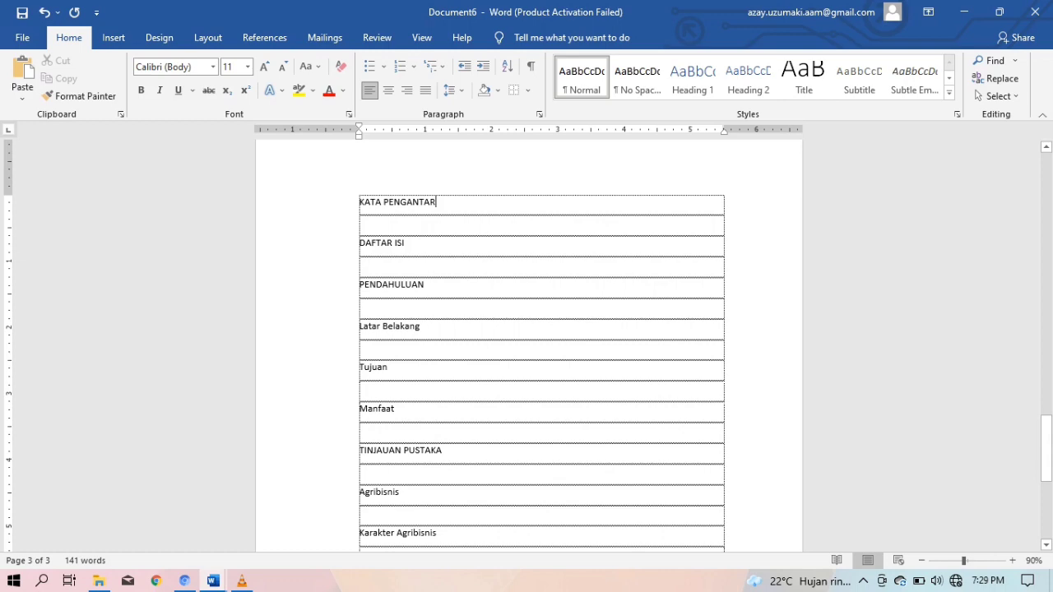
scroll(541, 346, down, 3)
scroll(541, 345, down, 1)
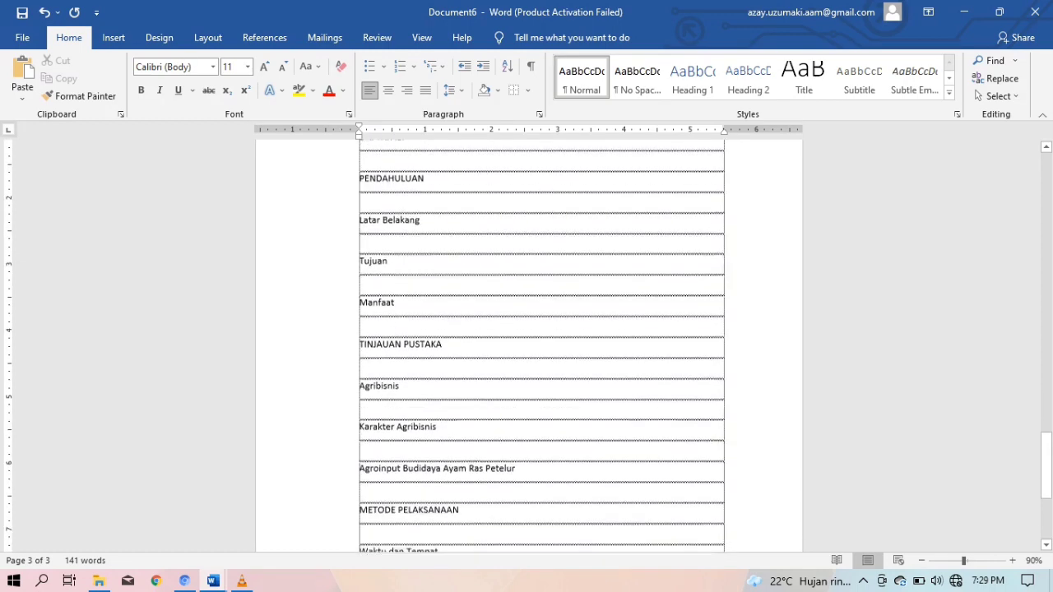
scroll(541, 346, up, 3)
scroll(542, 346, down, 3)
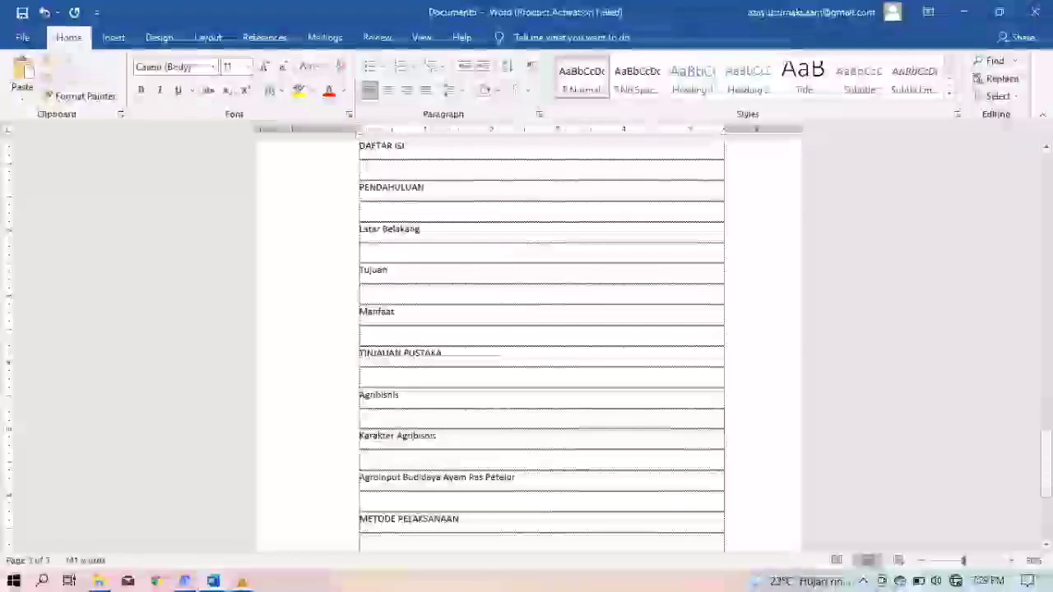
scroll(542, 345, up, 2)
scroll(542, 346, up, 3)
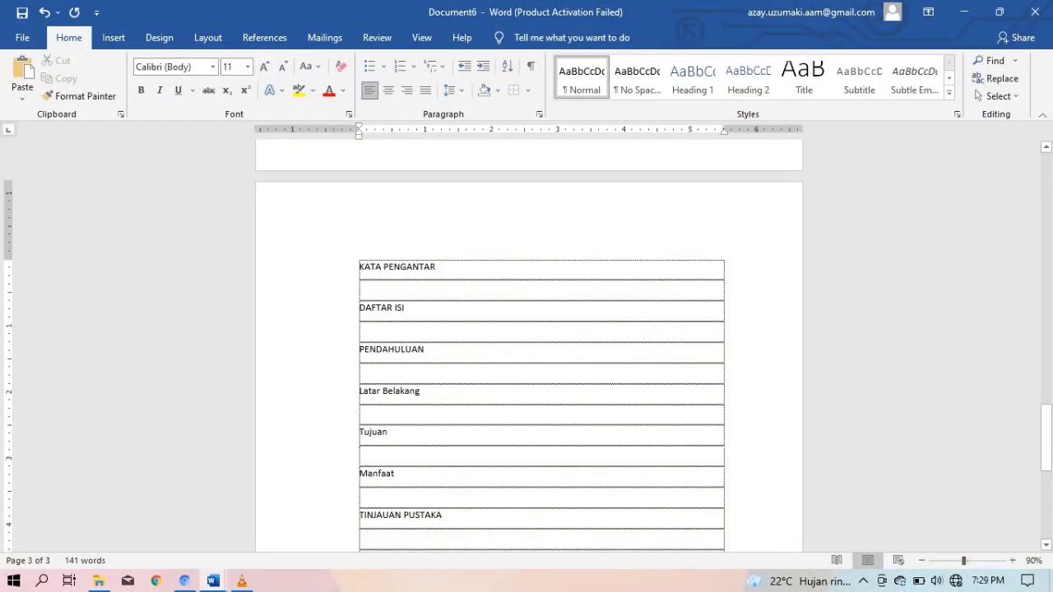
key(shift+Left)
key(shift+Left)
key(shift+Left)
key(shift+Left)
key(shift+Left)
key(shift+Left)
key(shift+Left)
key(shift+Left)
key(shift+Left)
key(shift+Left)
key(shift+Left)
key(shift+Left)
key(shift+Left)
key(shift+Left)
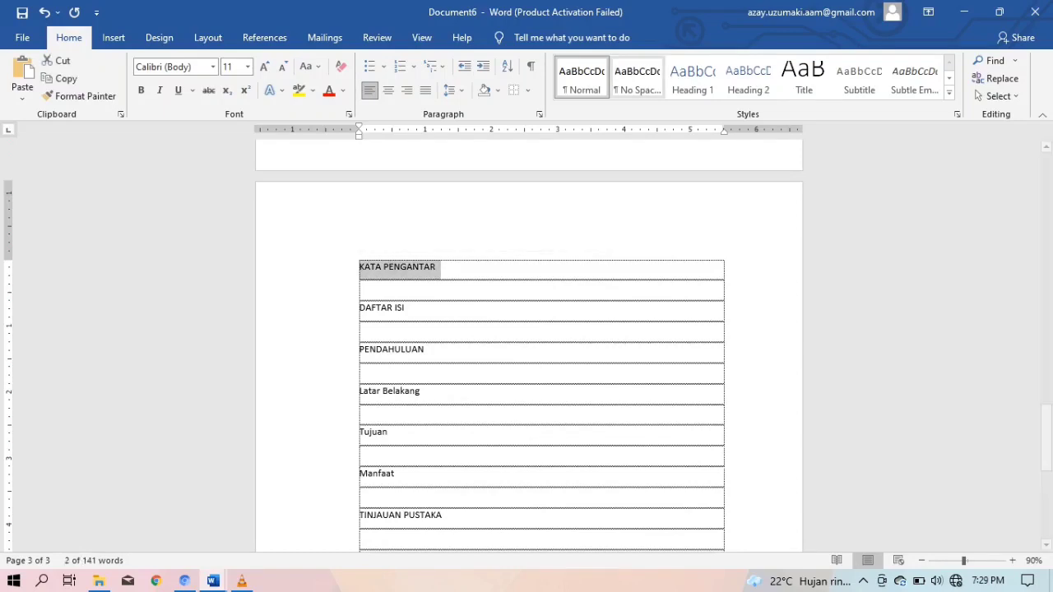
Apply Heading 1 to KATA PENGANTAR and set the style's text colour to Automatic
click(692, 79)
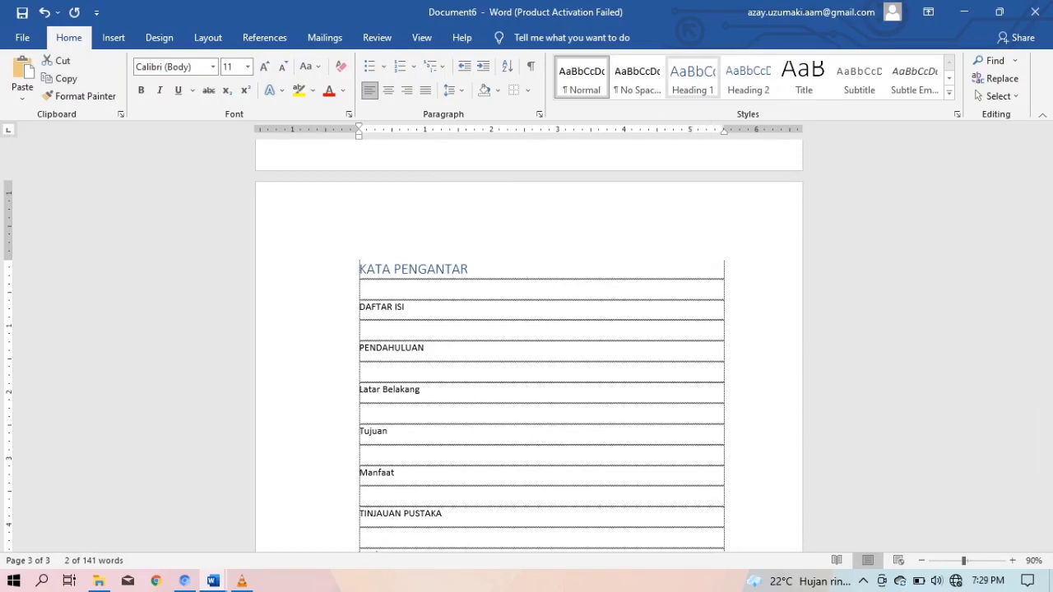
right_click(689, 75)
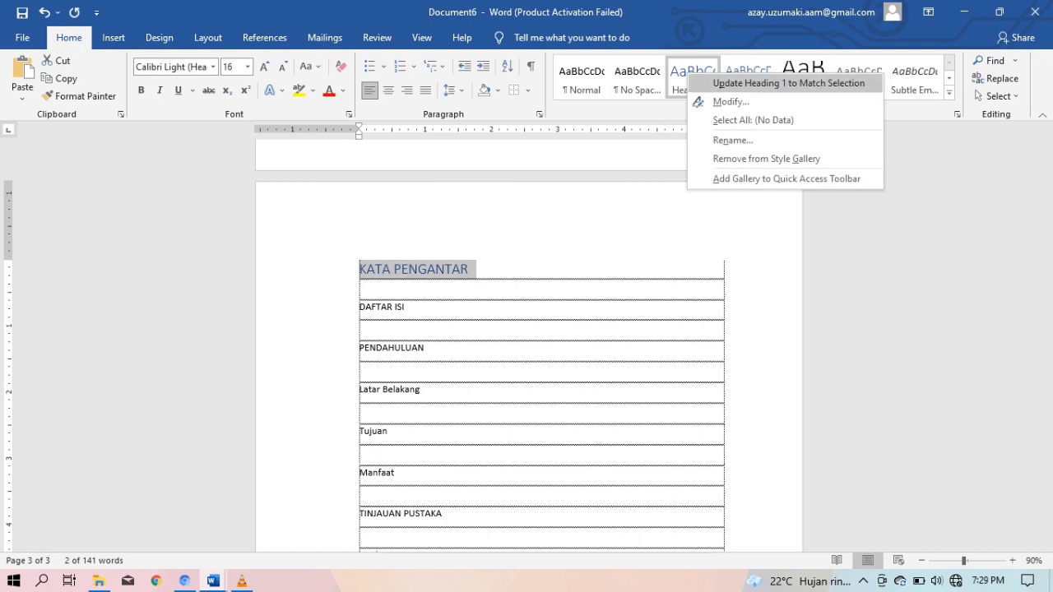
click(731, 101)
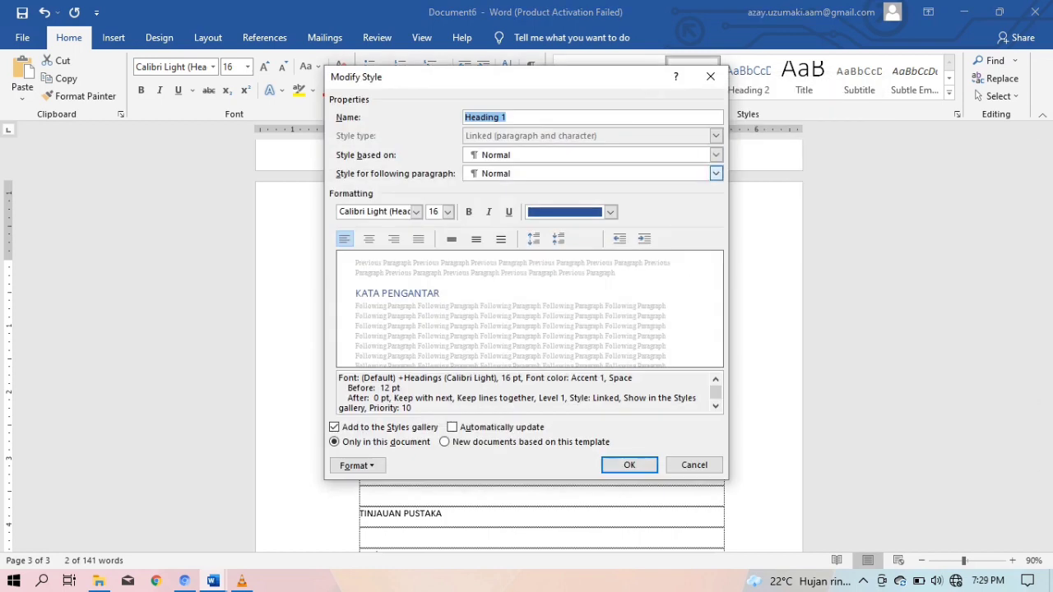
click(611, 213)
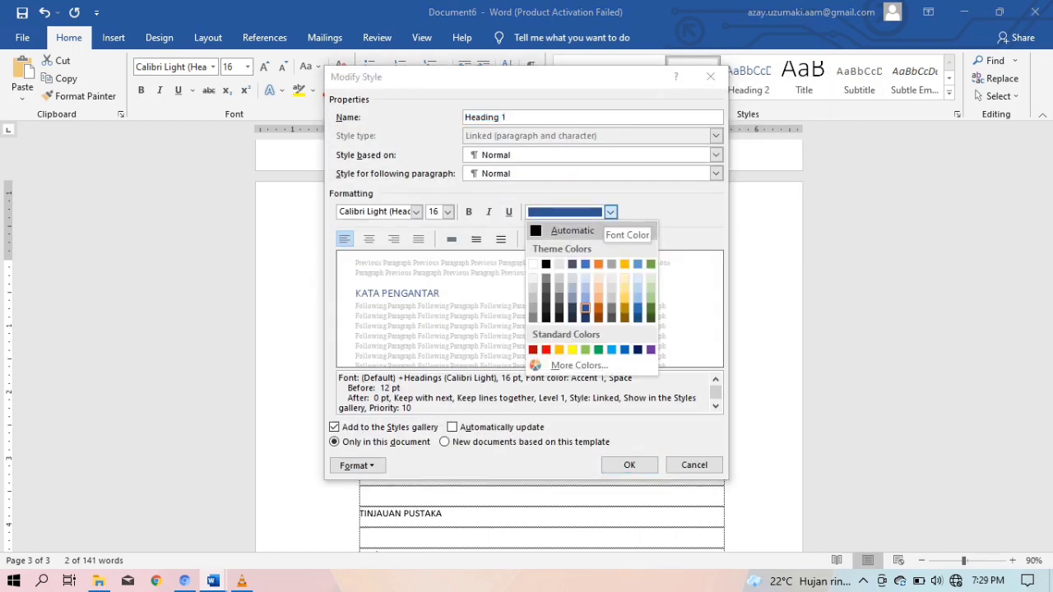
click(548, 229)
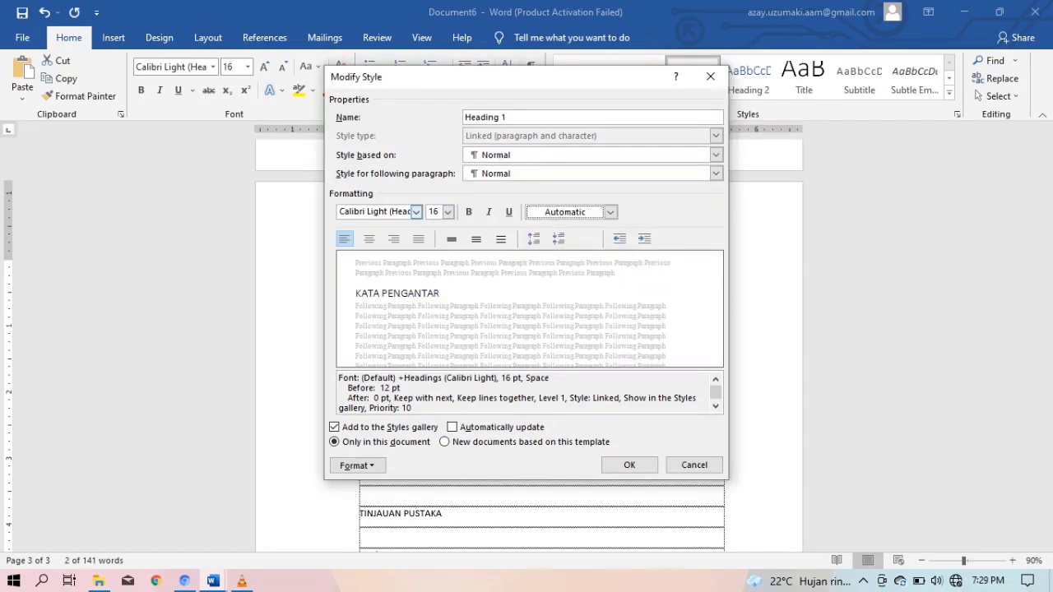
Make Heading 1 bold, centred Times New Roman 14 with 1.5 line spacing
click(447, 212)
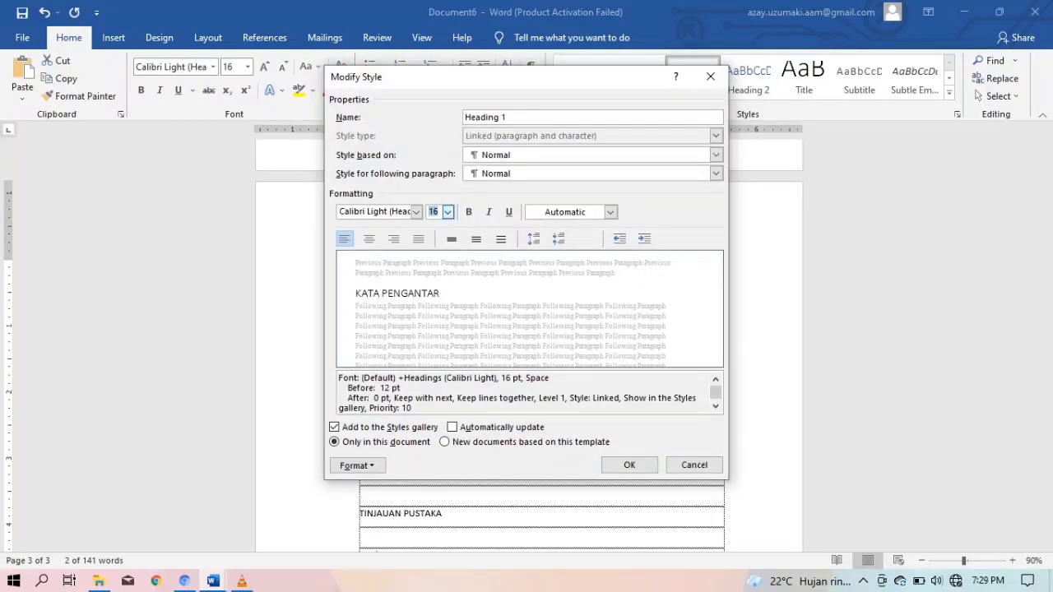
click(447, 212)
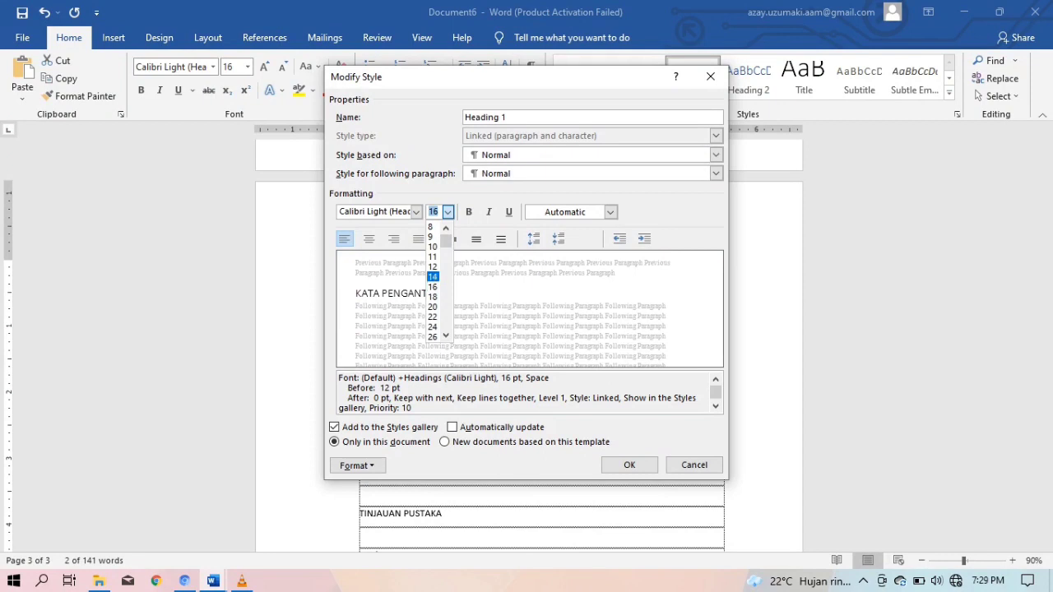
click(433, 277)
click(416, 212)
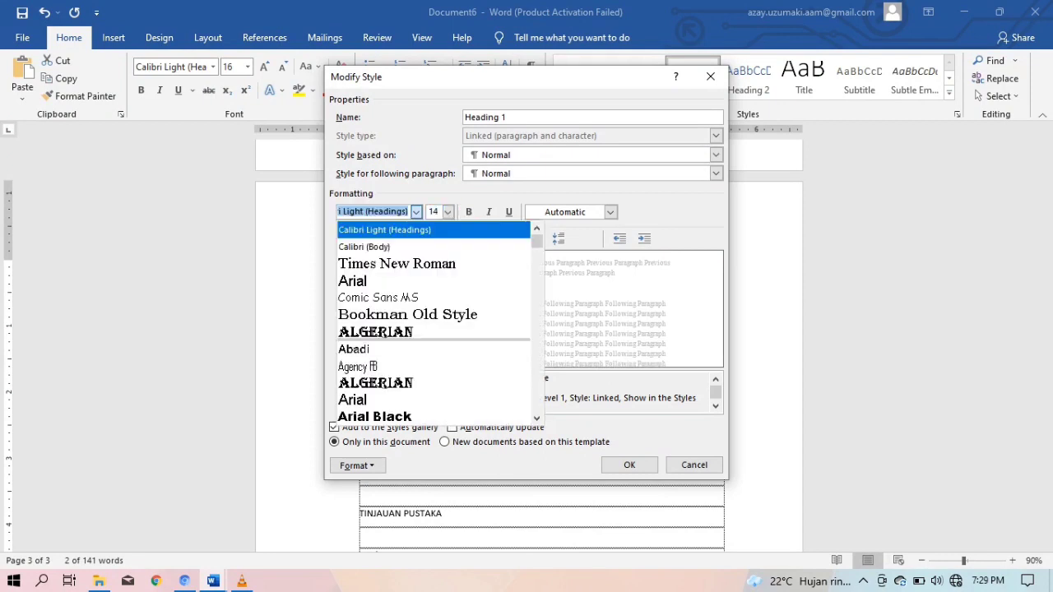
click(397, 264)
click(468, 213)
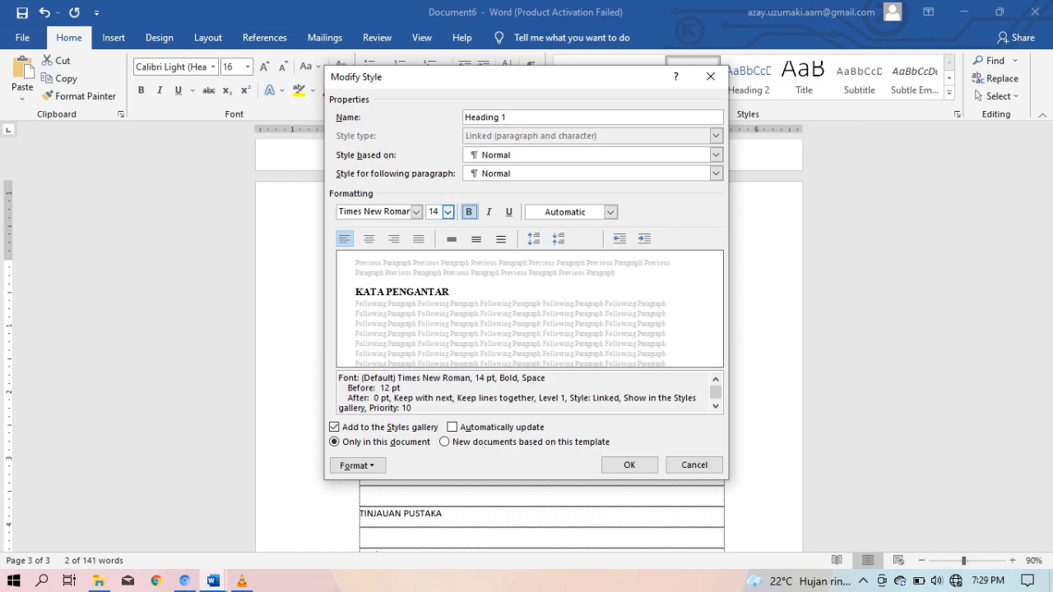
click(368, 239)
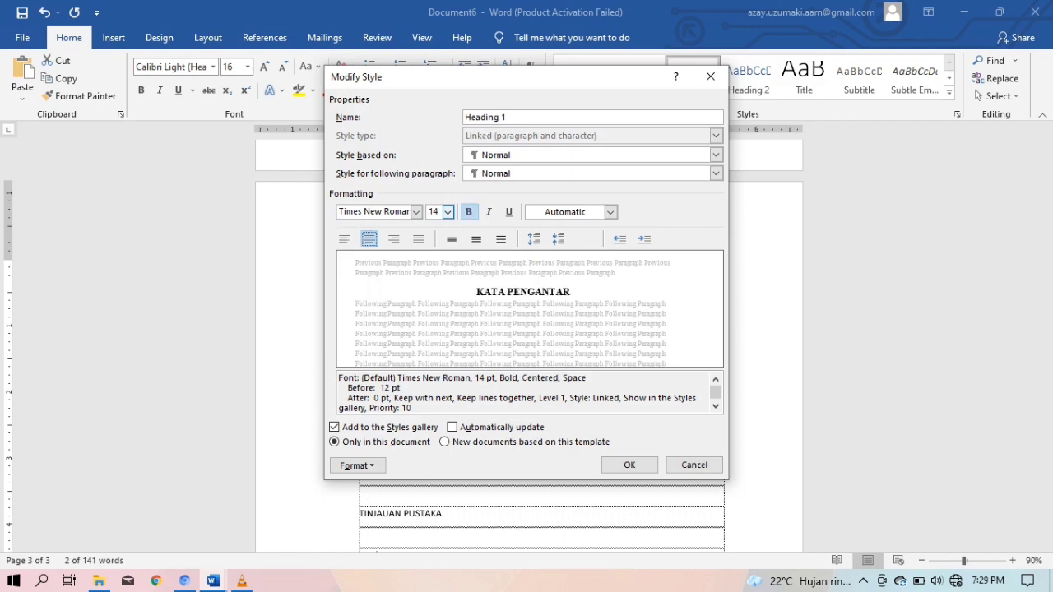
click(477, 240)
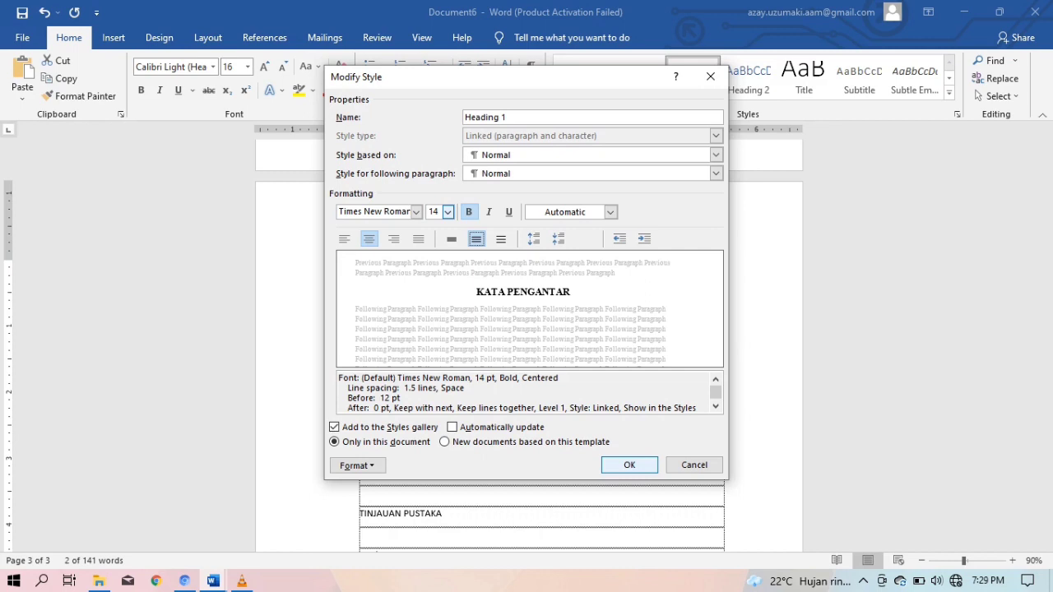
click(630, 464)
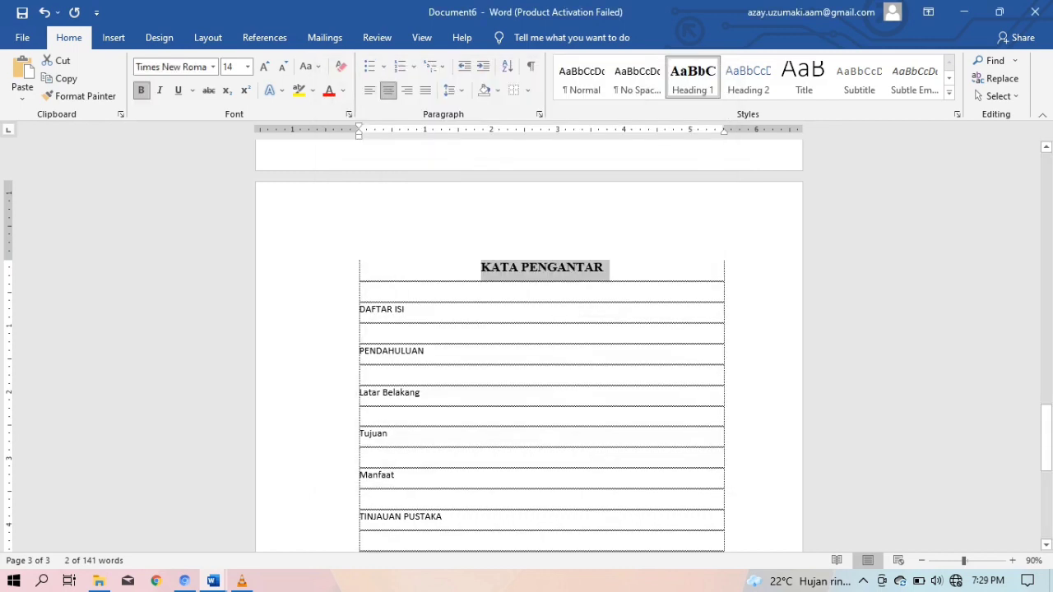
Select the DAFTAR ISI, PENDAHULUAN, TINJAUAN PUSTAKA, METODE PELAKSANAAN and DAFTAR PUSTAKA titles together
drag(406, 311, 360, 311)
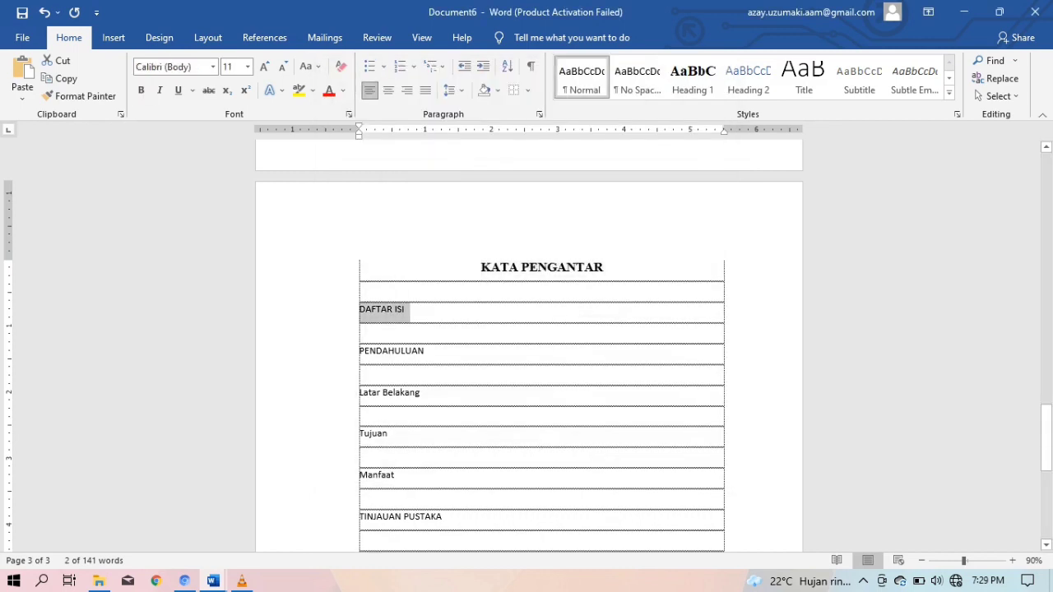
drag(426, 352, 359, 352)
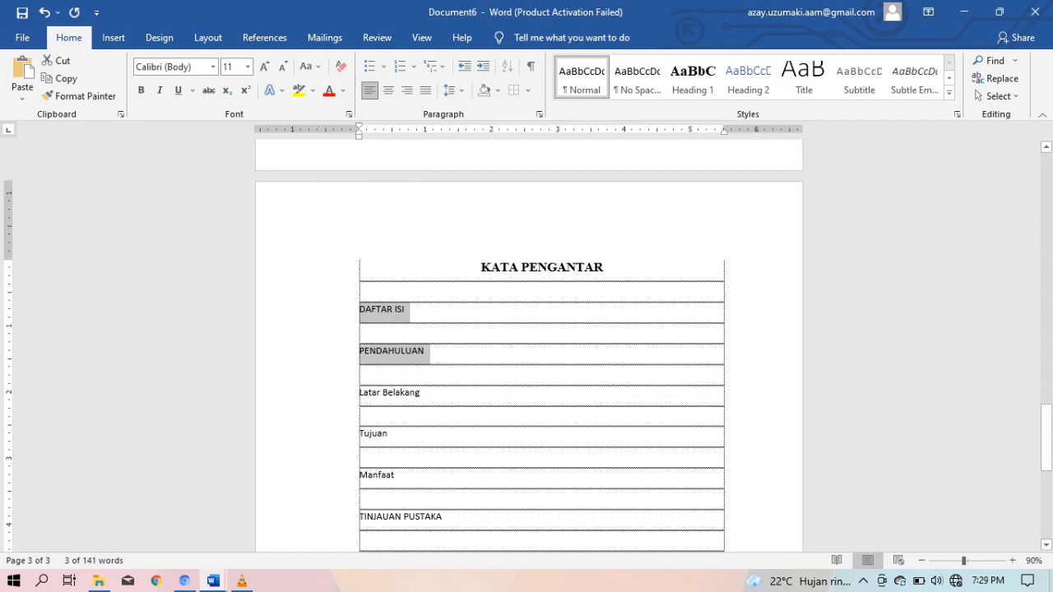
drag(446, 517, 360, 516)
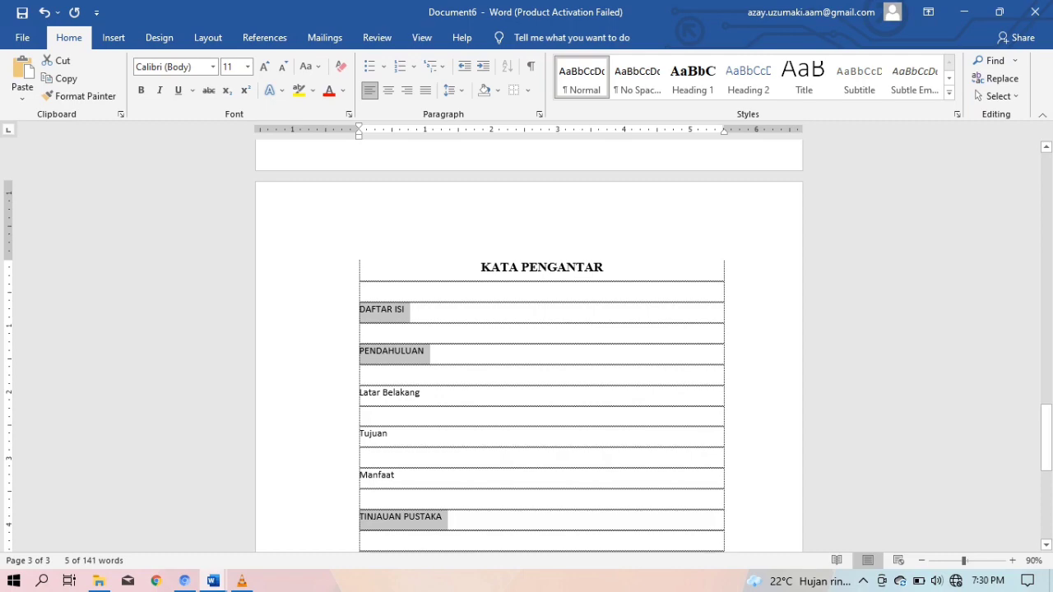
scroll(529, 346, down, 5)
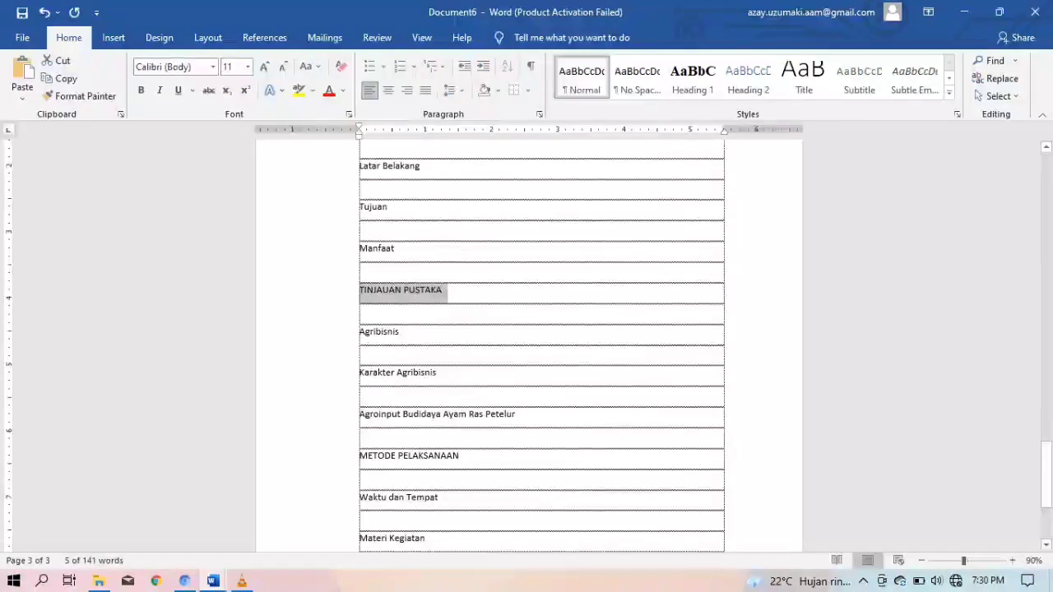
drag(462, 457, 359, 457)
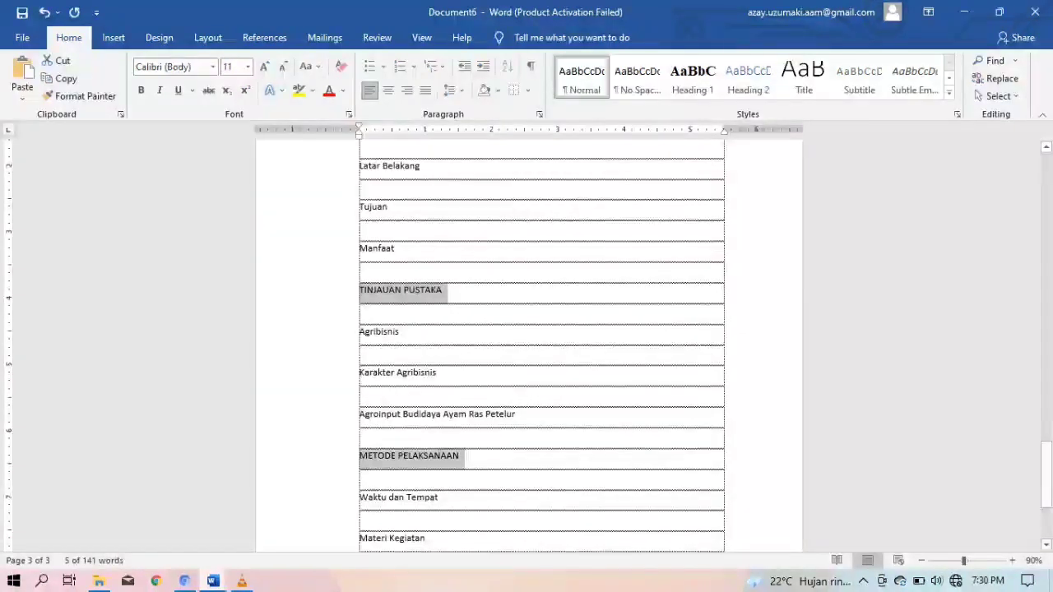
scroll(541, 345, down, 3)
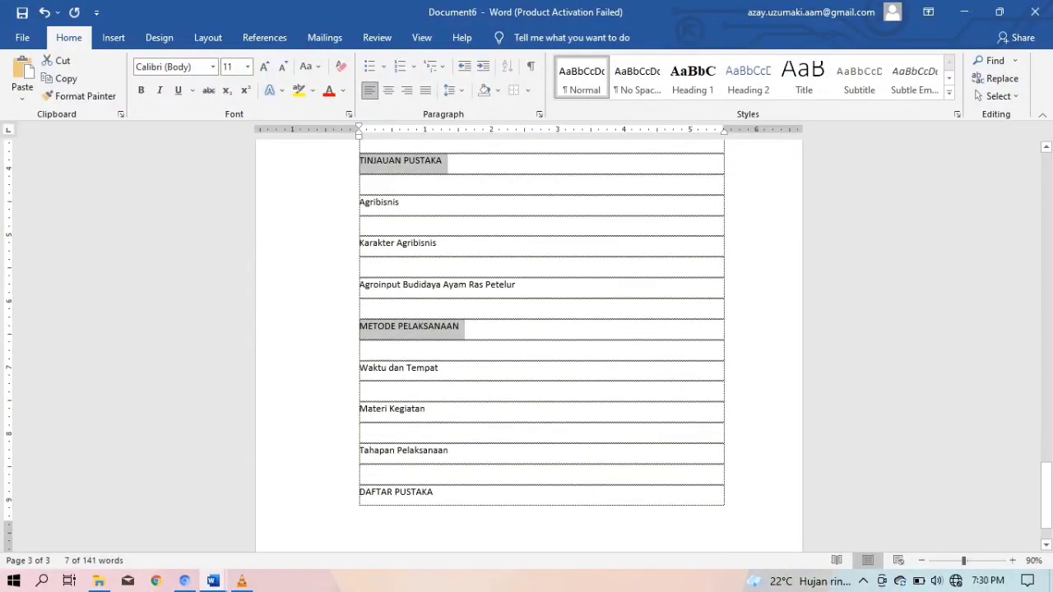
drag(437, 492, 359, 492)
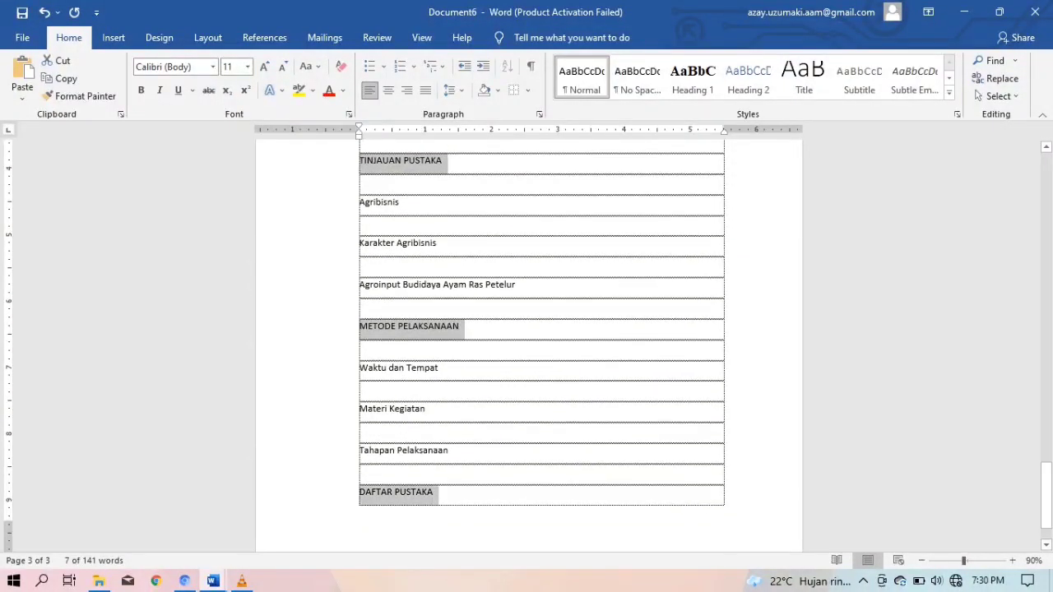
scroll(542, 345, up, 4)
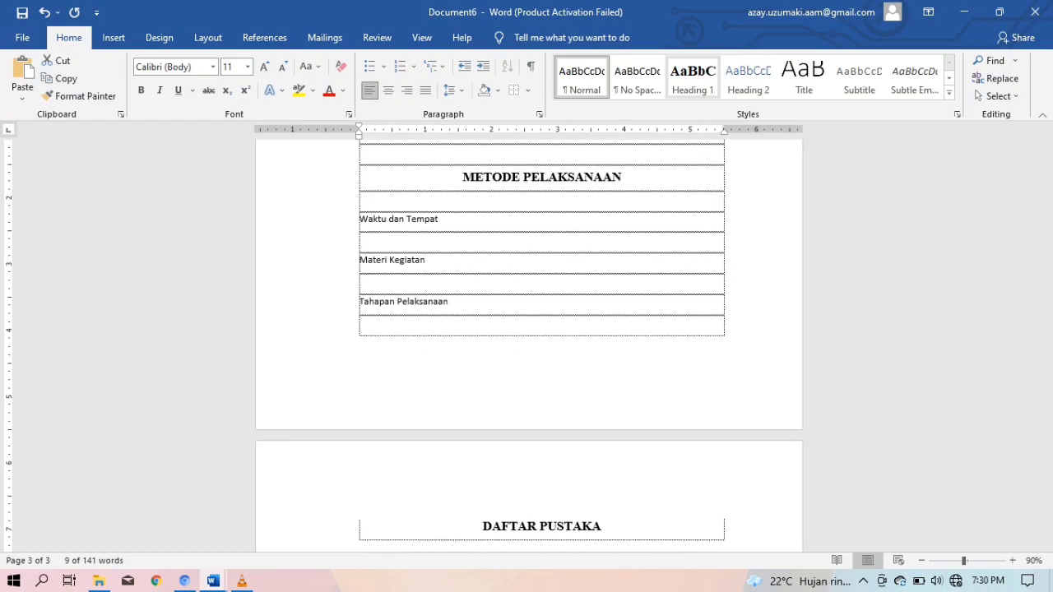
Apply Heading 1 to the selected section titles
click(693, 79)
scroll(541, 345, down, 2)
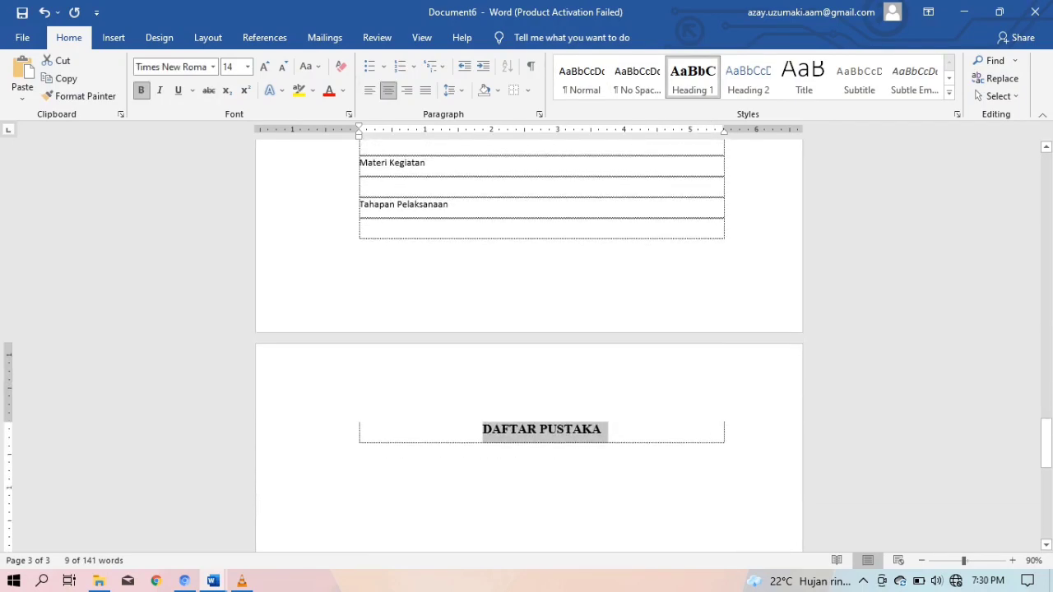
scroll(541, 346, up, 10)
scroll(541, 346, up, 3)
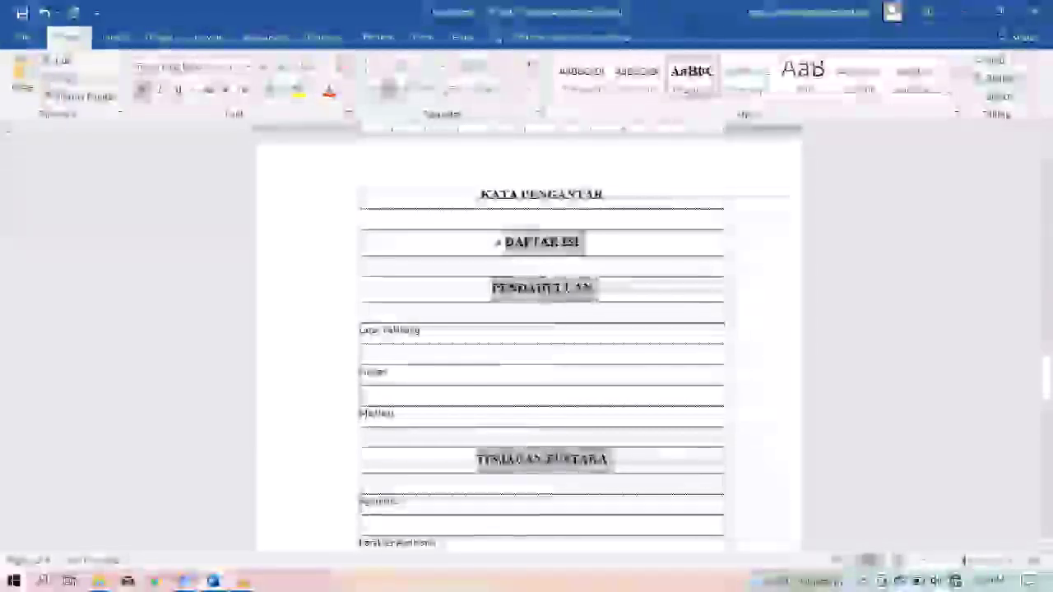
click(423, 331)
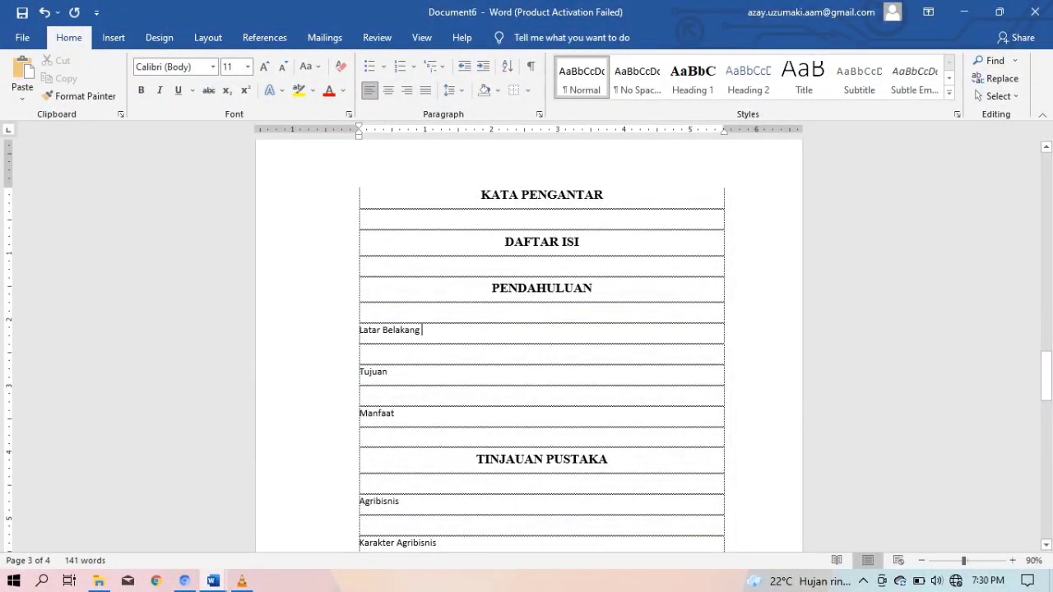
Select the Latar Belakang, Tujuan and Manfaat subsection titles
scroll(529, 346, down, 1)
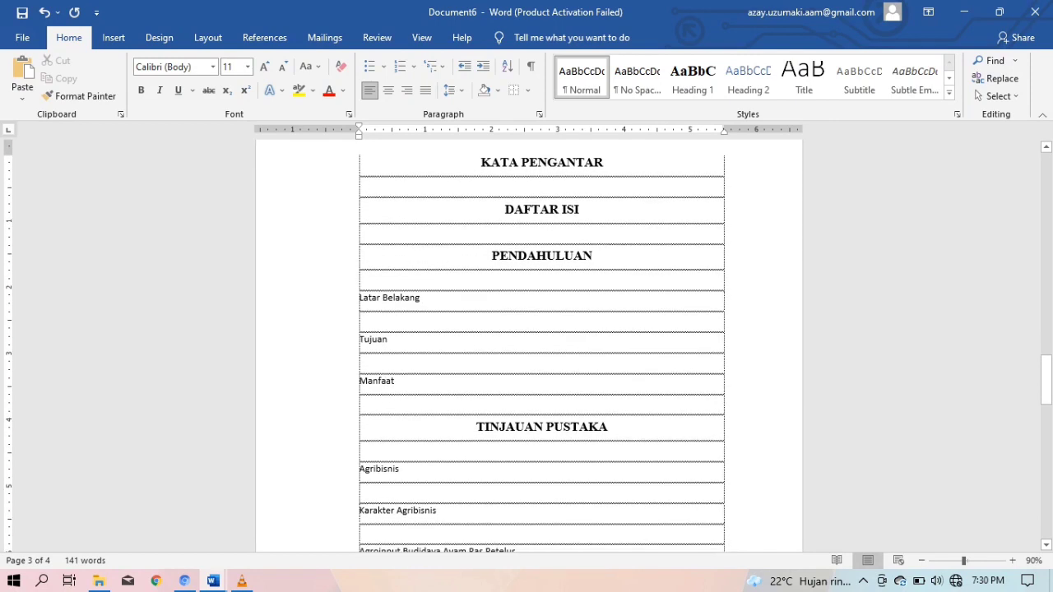
drag(426, 298, 360, 298)
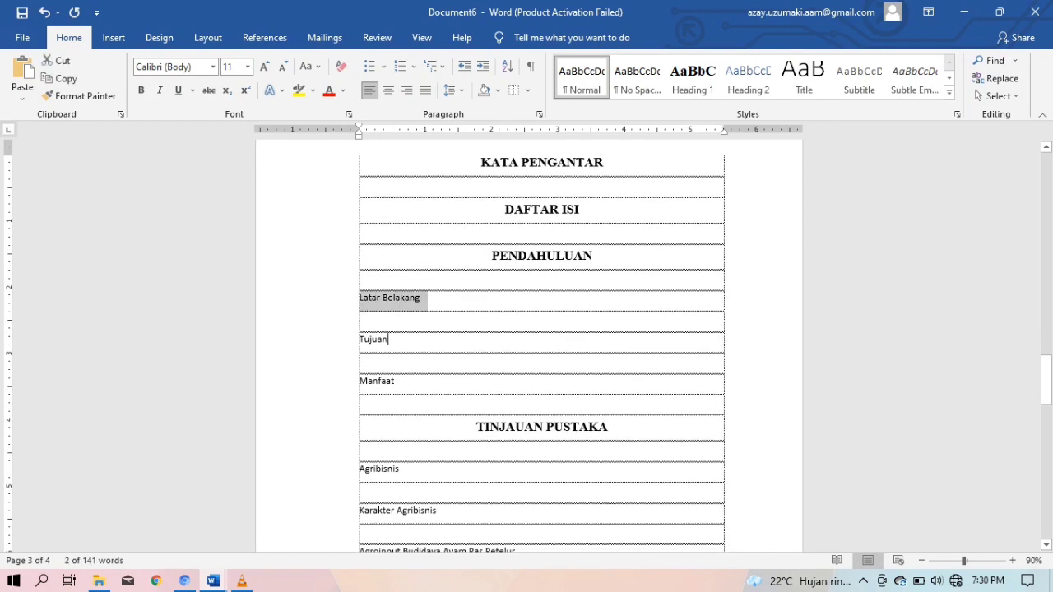
drag(389, 339, 359, 339)
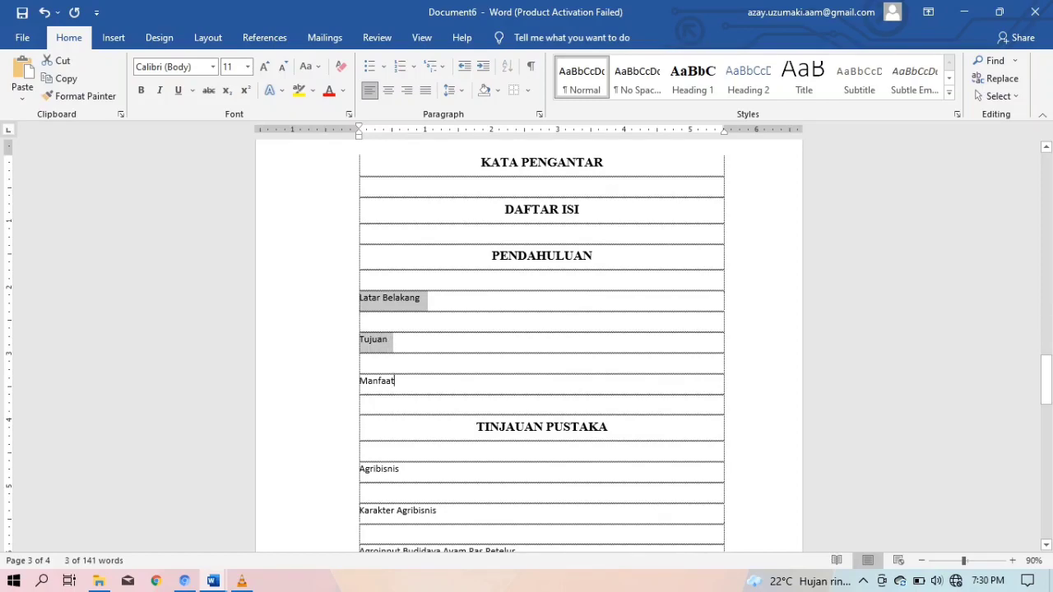
drag(395, 381, 360, 381)
scroll(359, 381, down, 4)
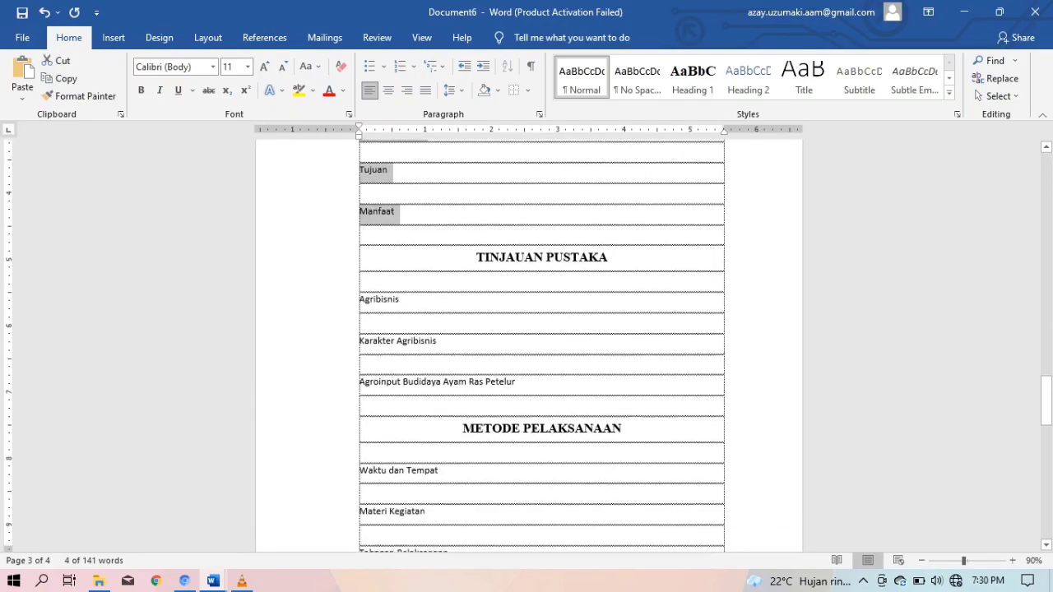
scroll(541, 346, down, 1)
Add Agribisnis through Tahapan Pelaksanaan to the selection and apply Heading 2
drag(400, 243, 360, 243)
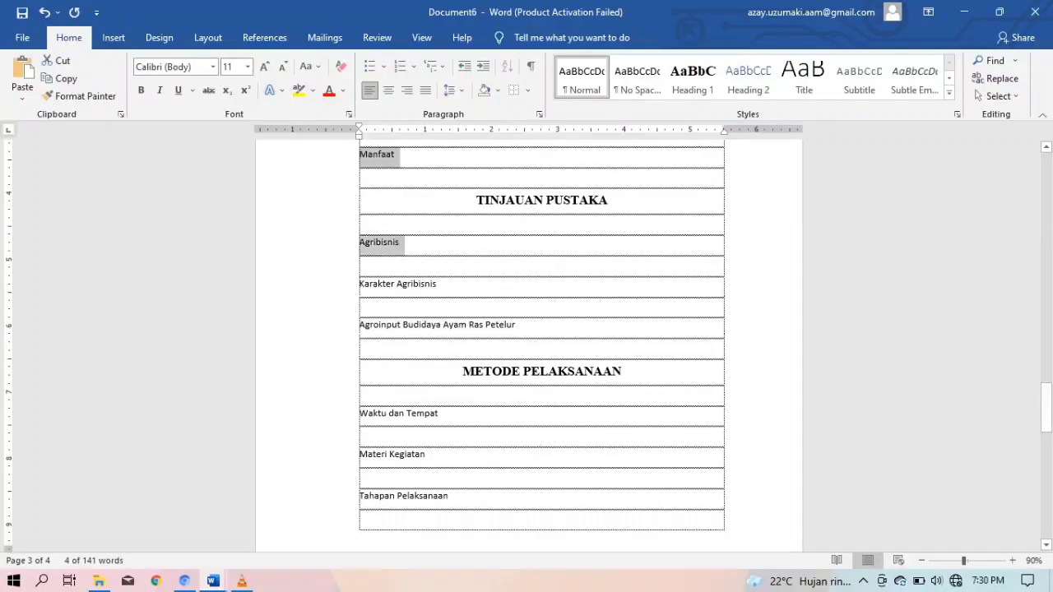
drag(437, 285, 360, 284)
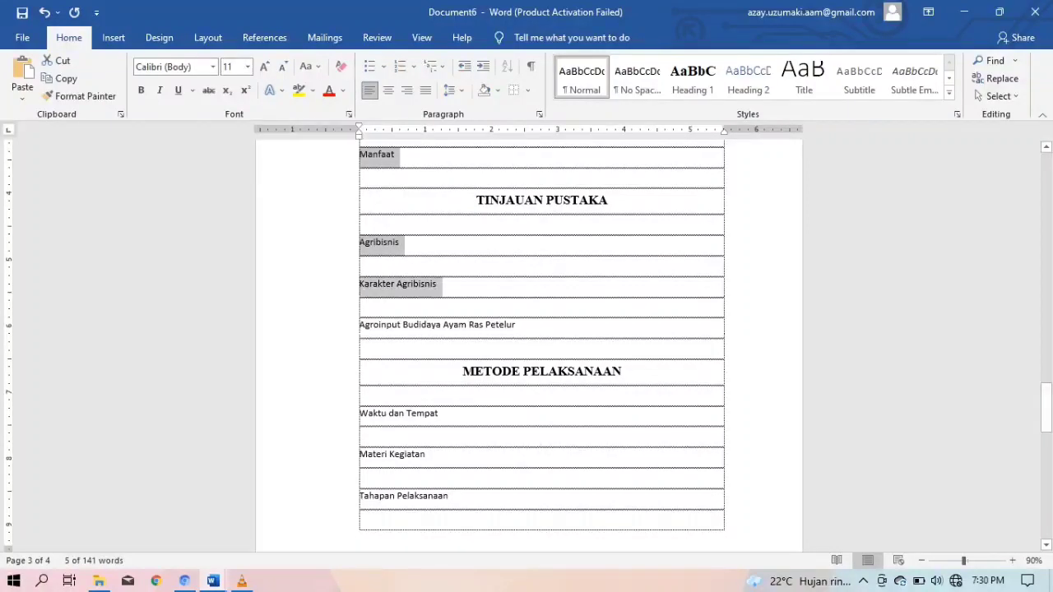
drag(519, 325, 360, 325)
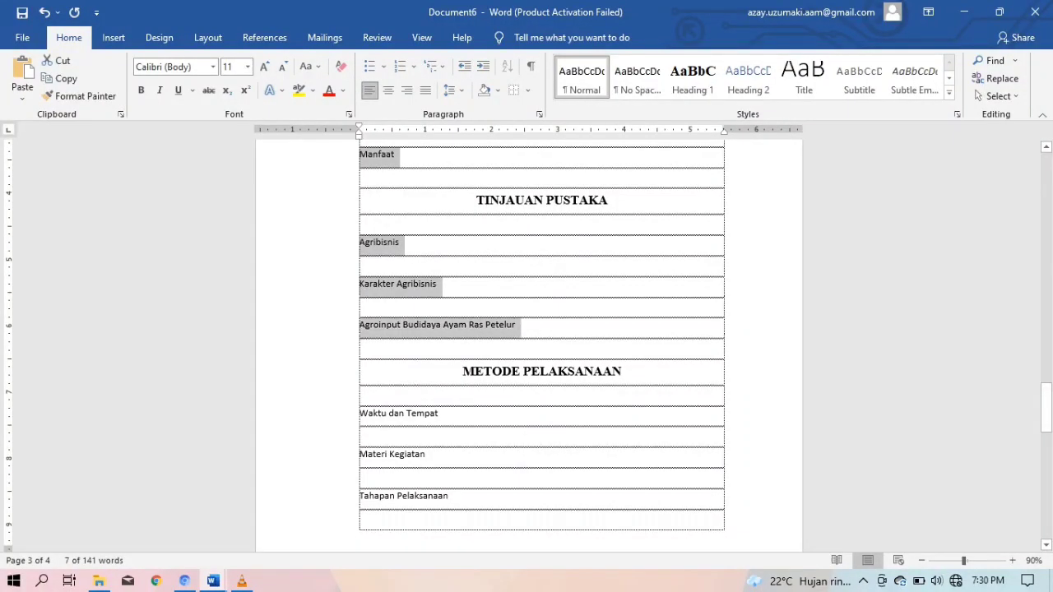
drag(441, 414, 360, 414)
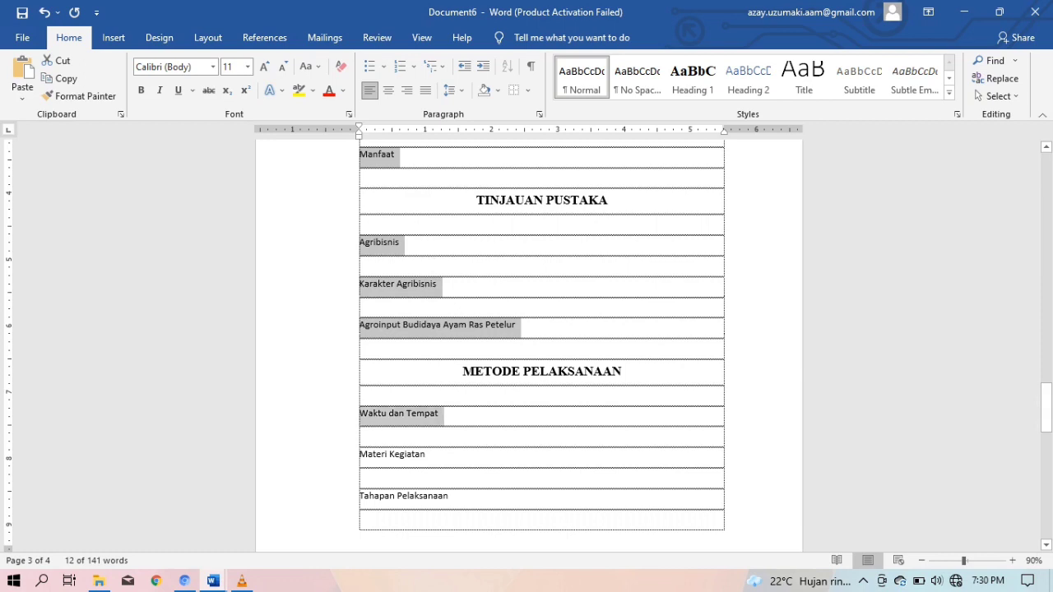
drag(430, 454, 360, 455)
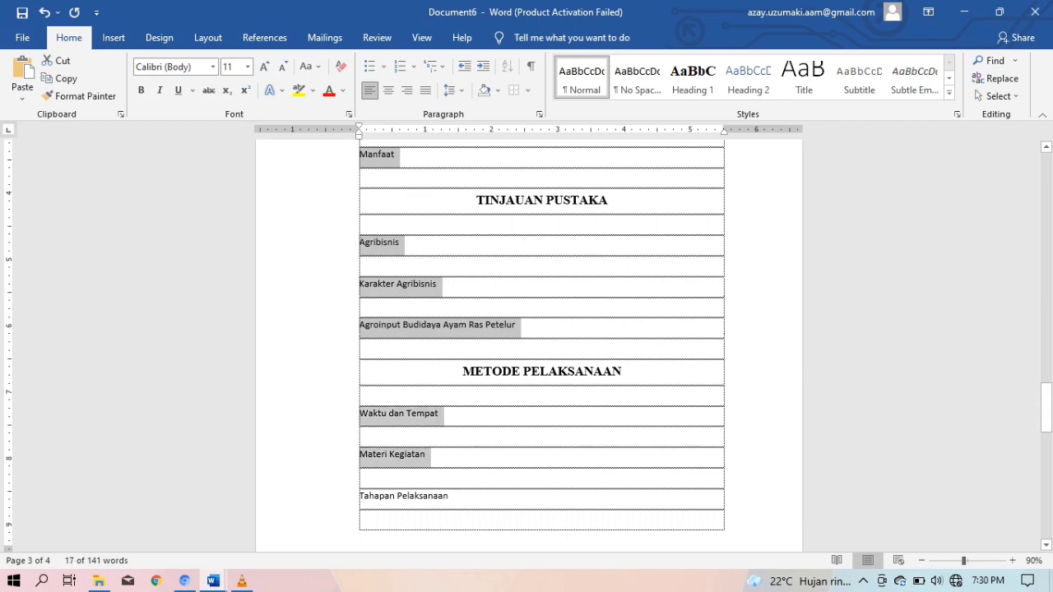
drag(453, 496, 359, 496)
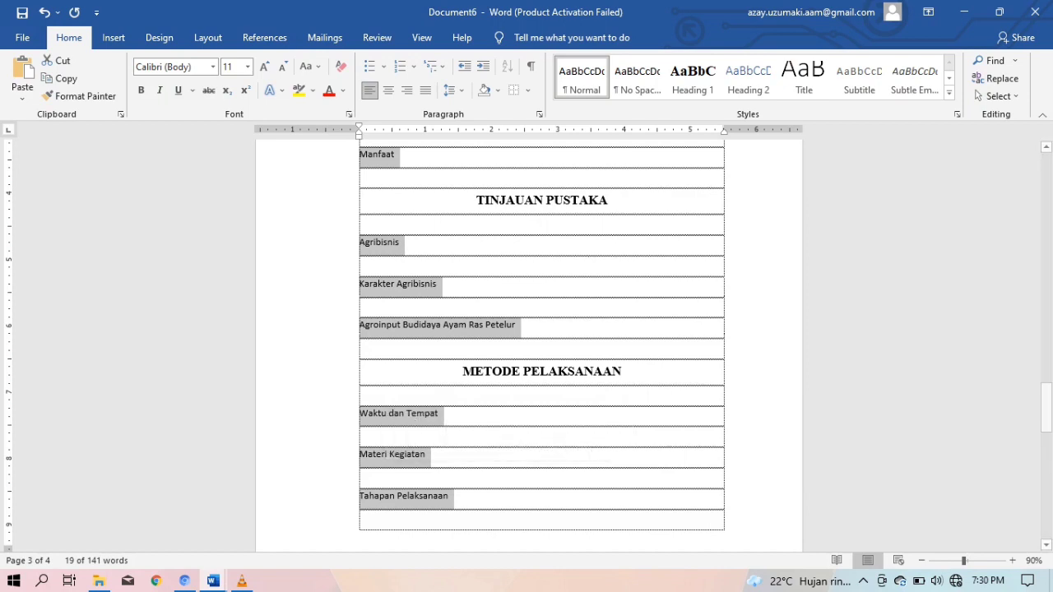
scroll(542, 346, up, 3)
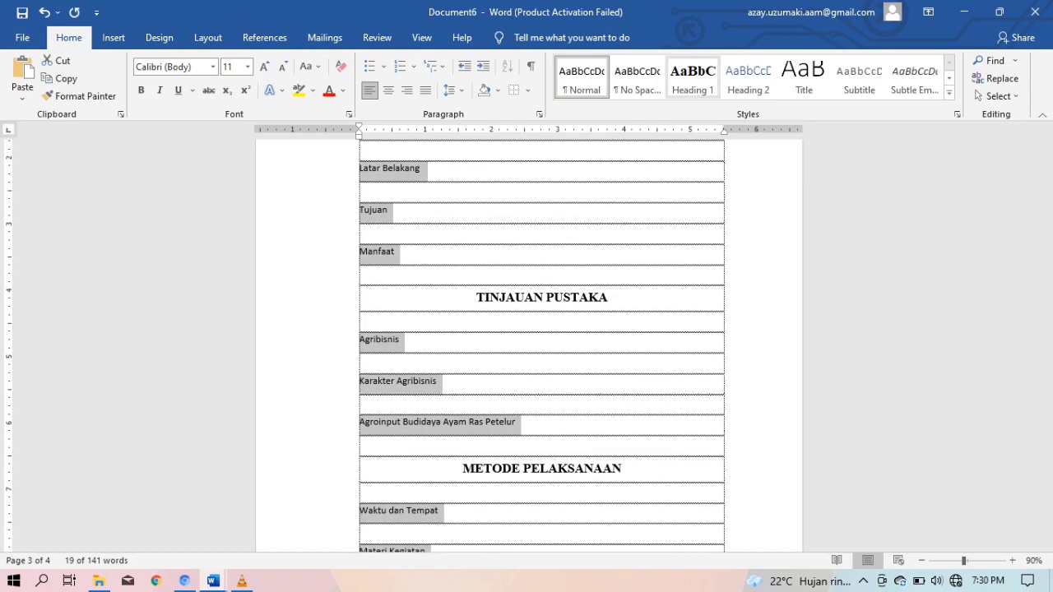
click(748, 80)
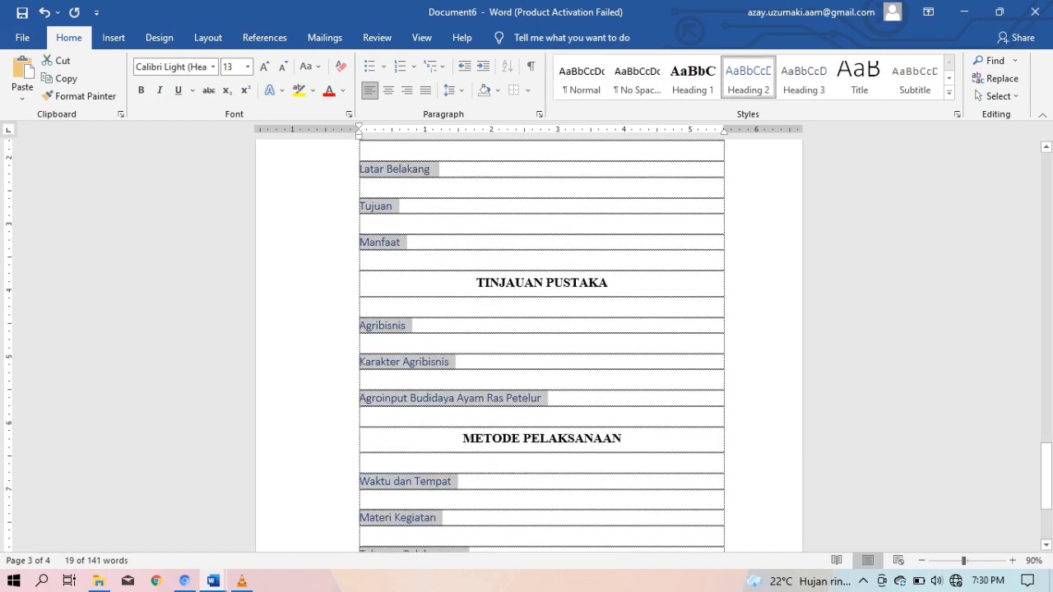
right_click(751, 84)
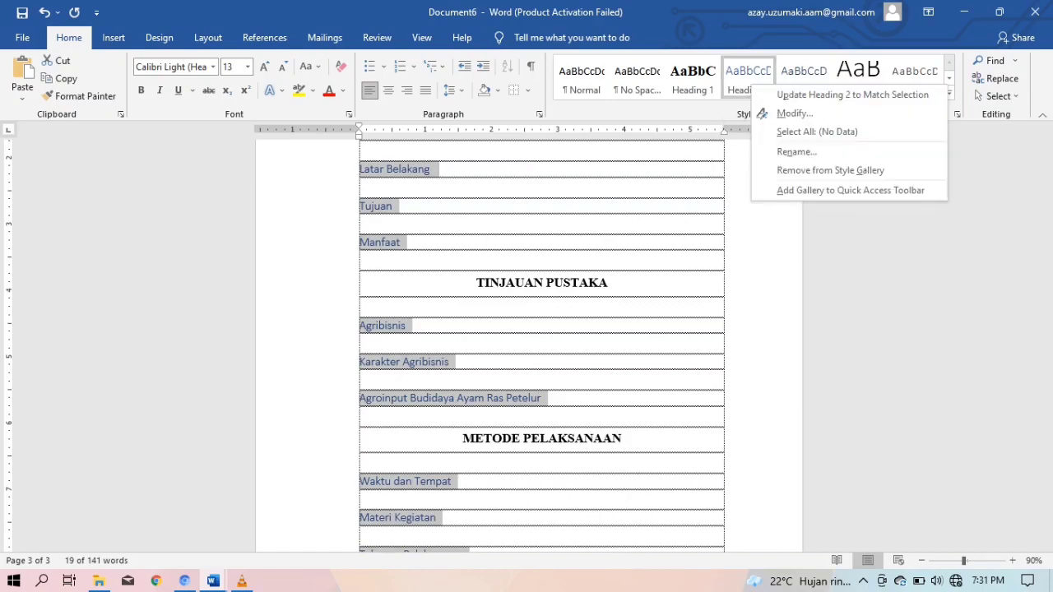
Redefine Heading 2 as bold, centred Times New Roman 12, automatic colour, 1.5 line spacing
click(792, 114)
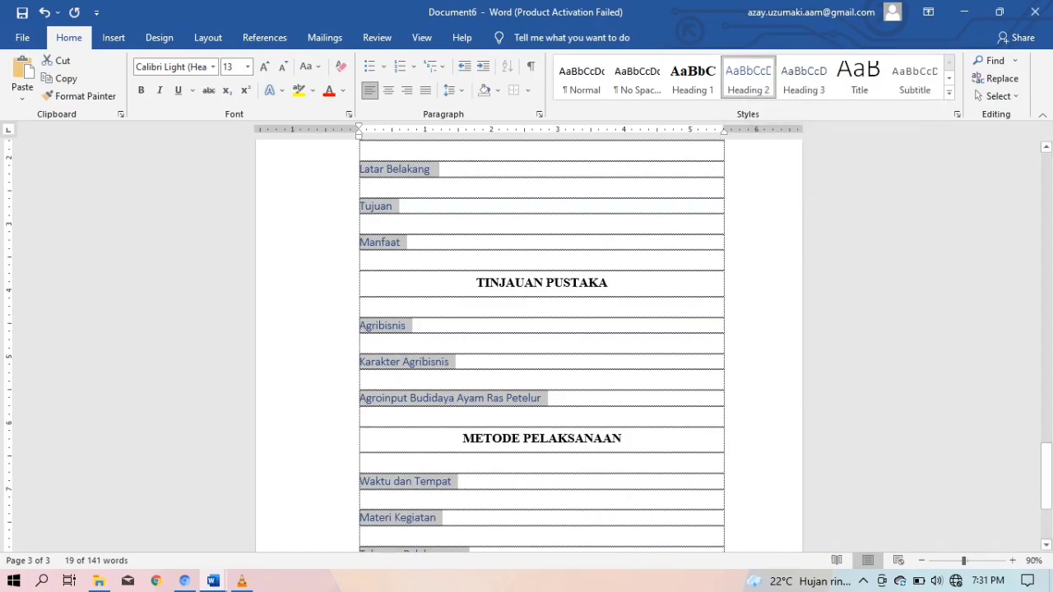
click(610, 212)
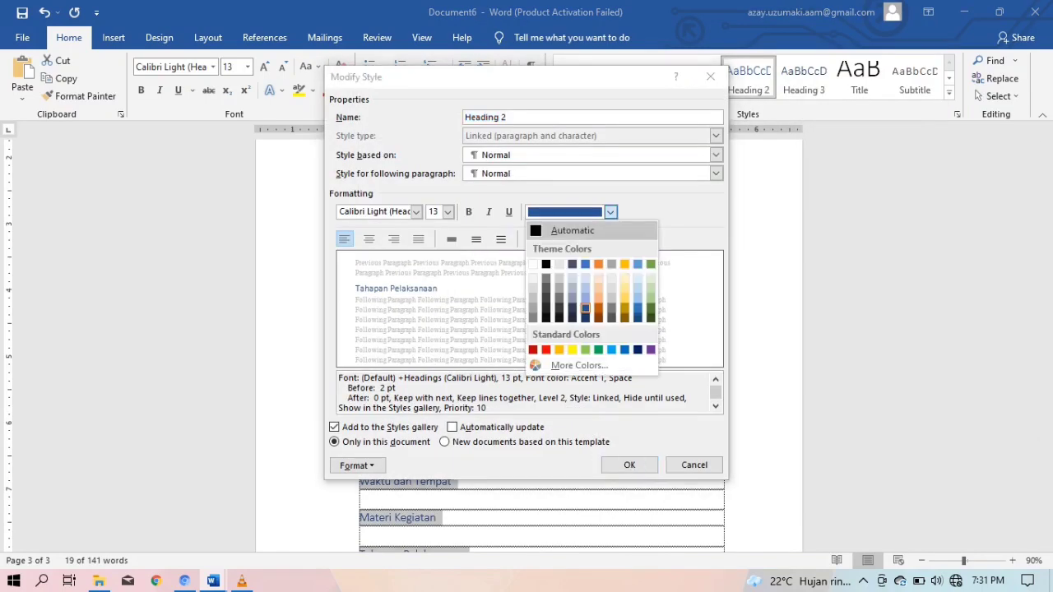
click(571, 231)
click(416, 211)
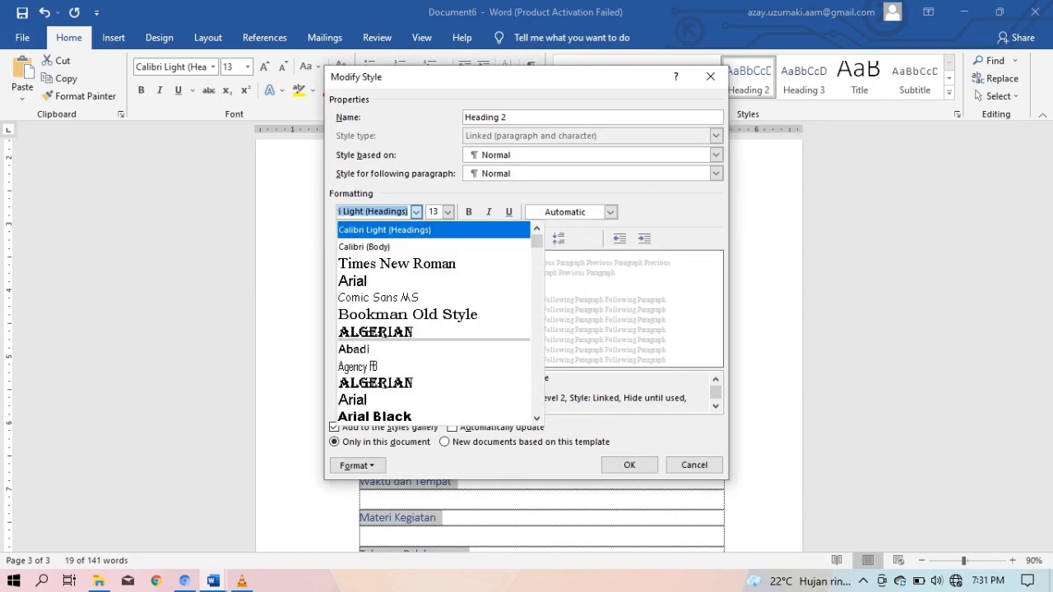
click(434, 263)
click(447, 211)
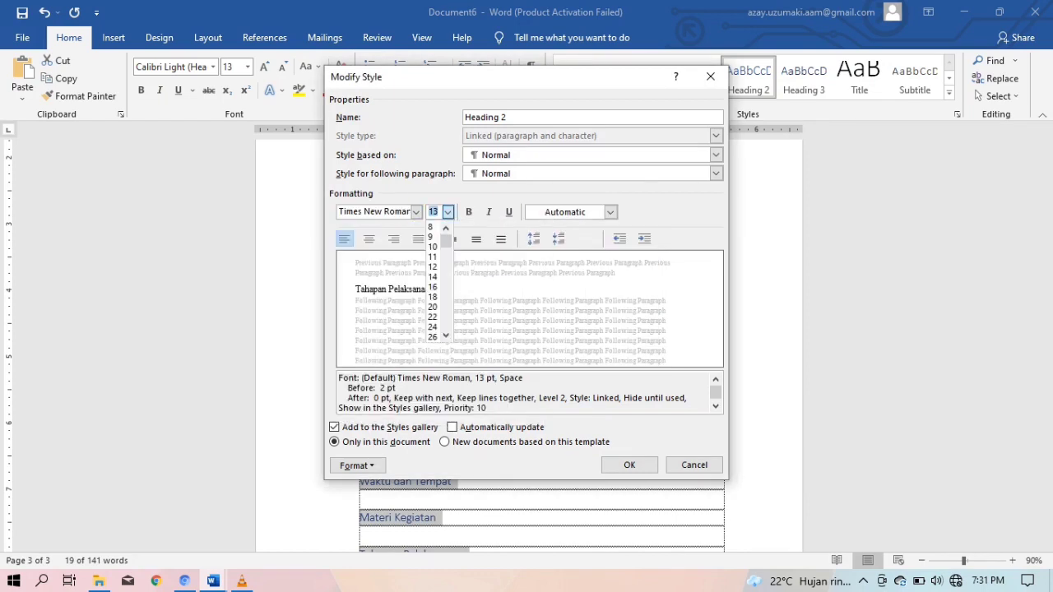
click(433, 266)
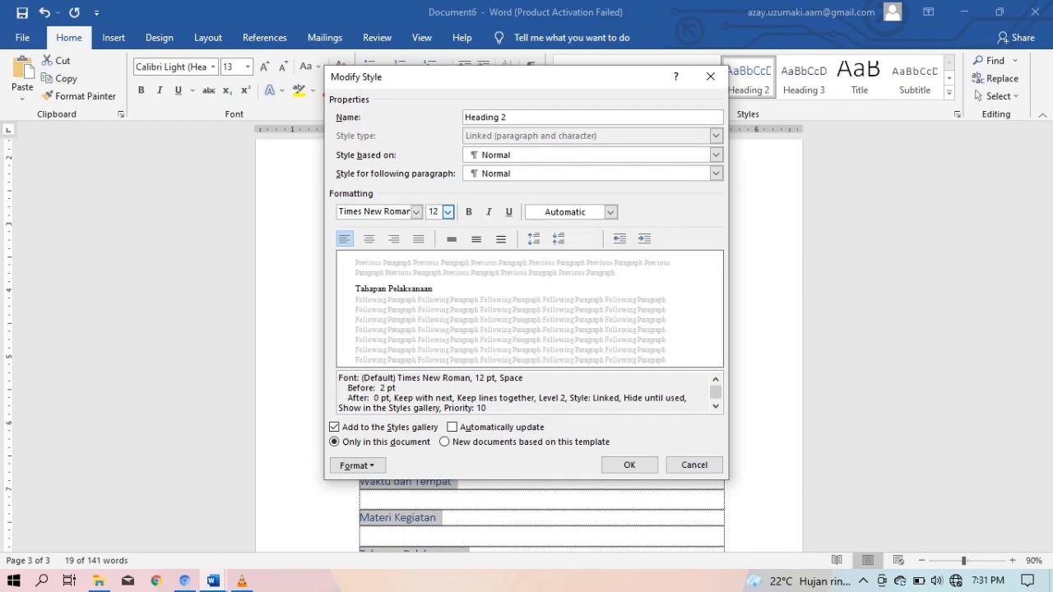
click(370, 238)
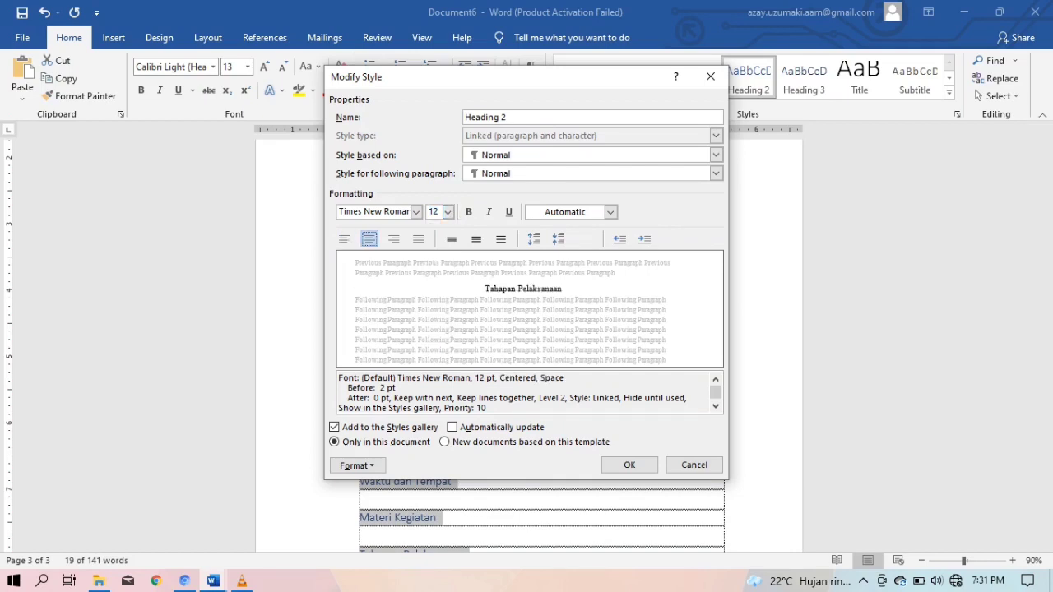
click(469, 212)
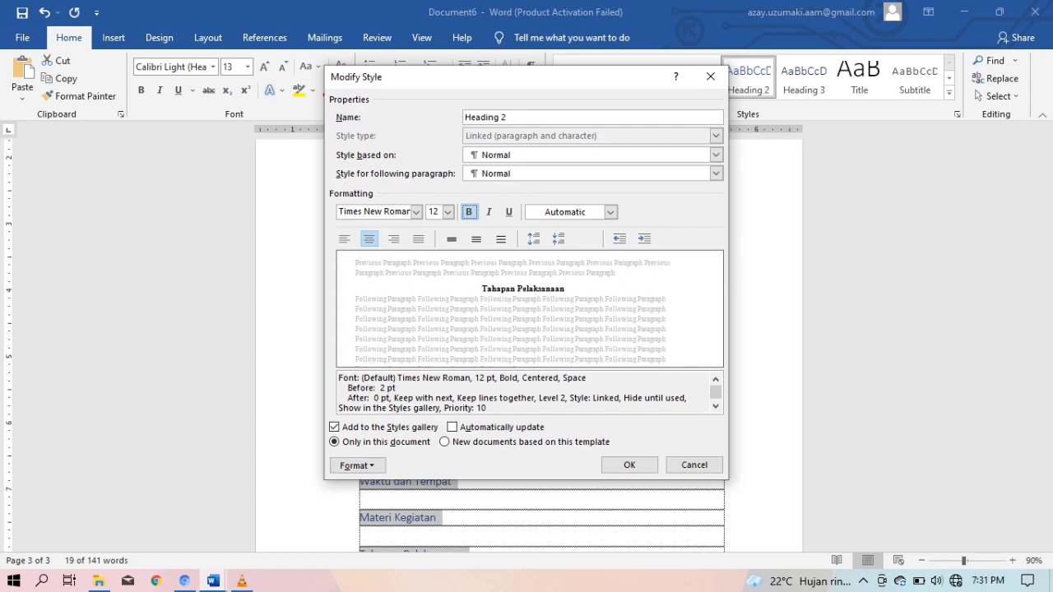
click(476, 239)
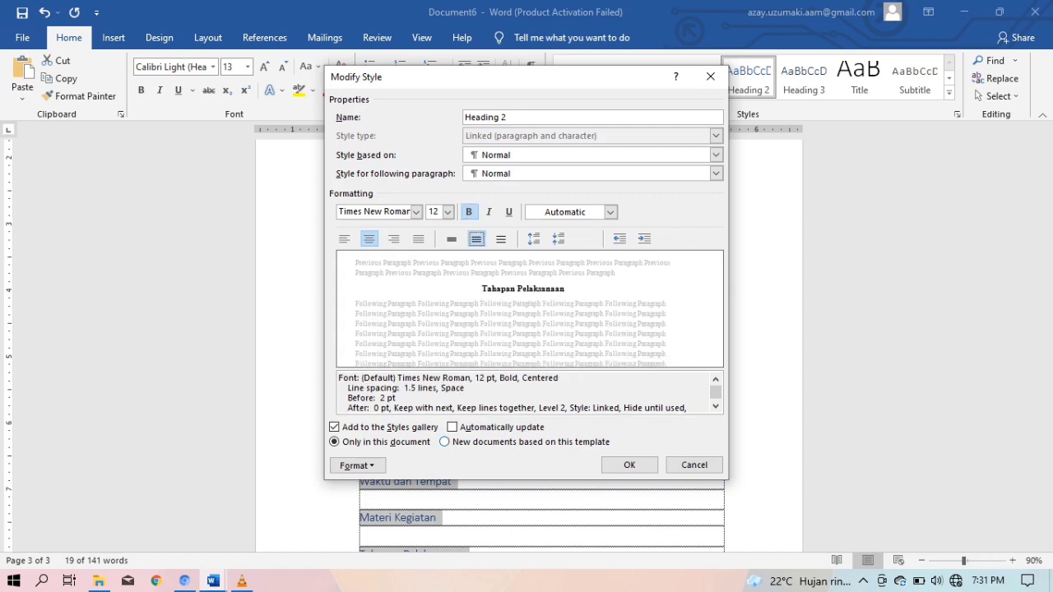
click(630, 465)
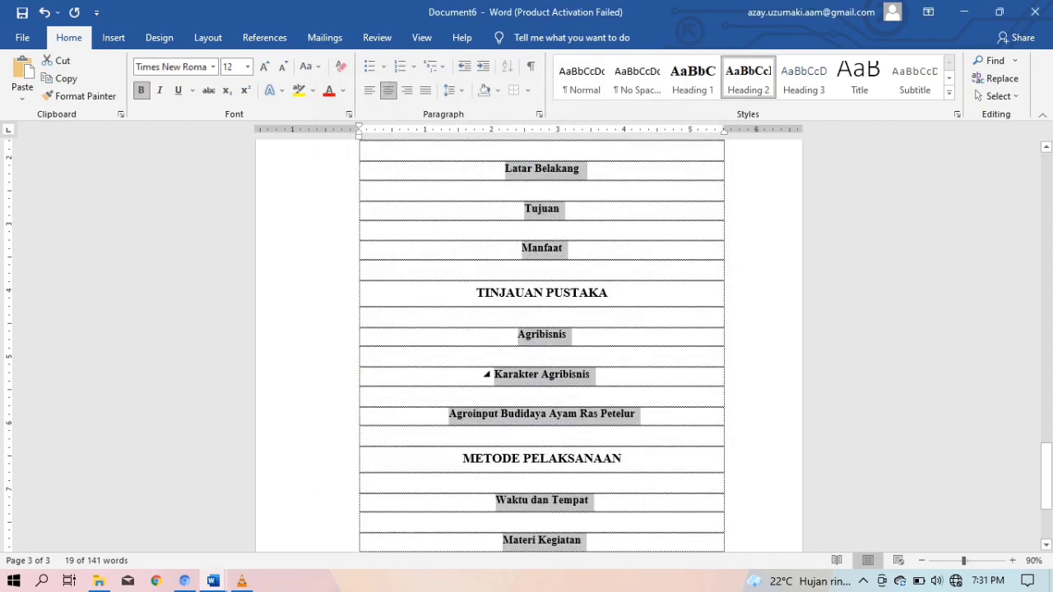
Clear the heading selection and switch to the source proposal document
scroll(527, 370, up, 5)
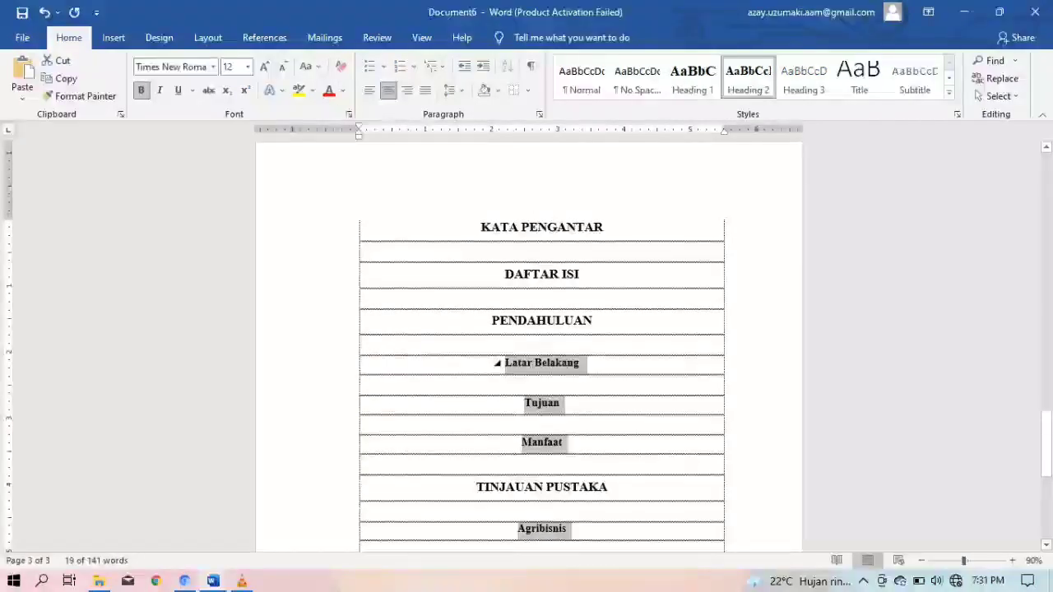
click(543, 299)
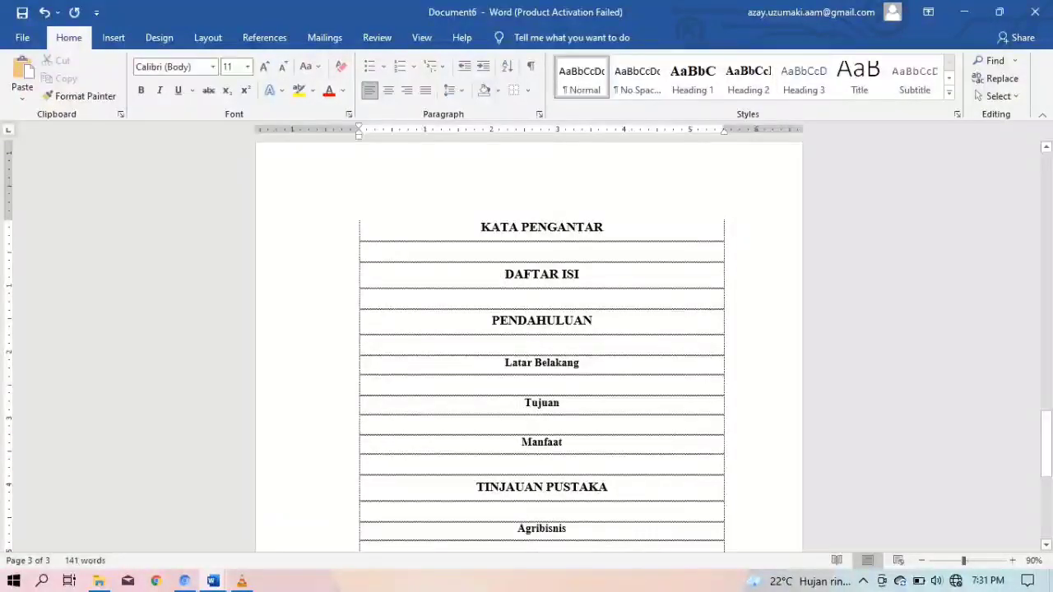
mouse_move(213, 581)
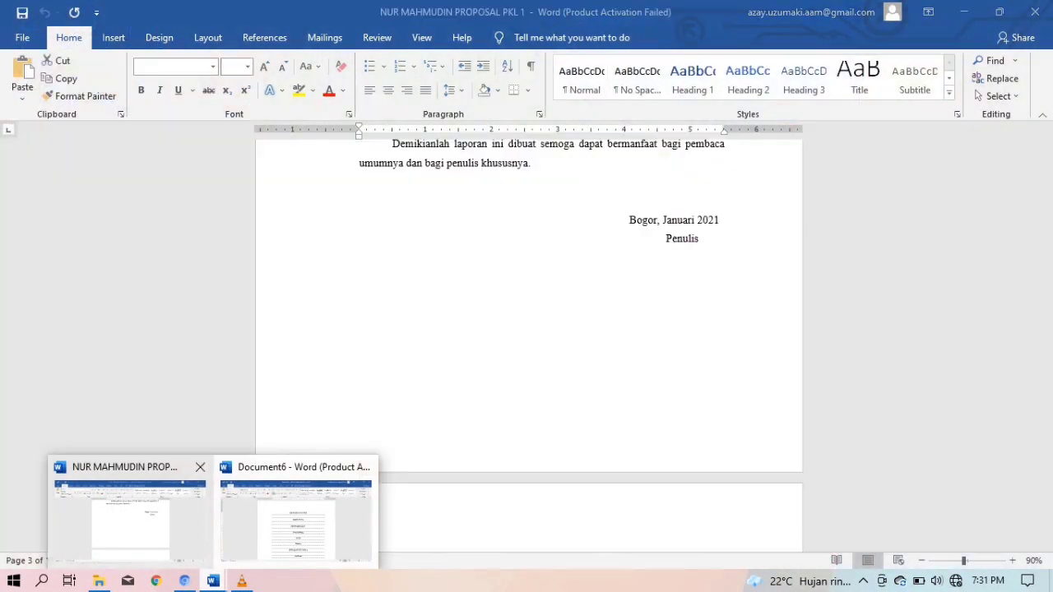
click(130, 520)
Copy the Kata Pengantar body text and return to Document6
scroll(529, 346, up, 7)
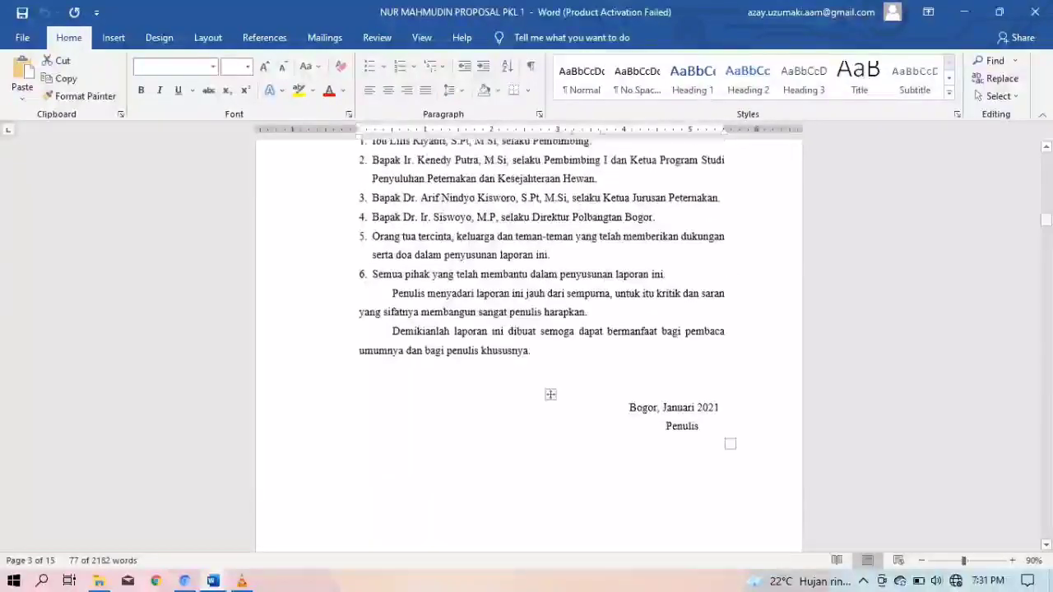
drag(399, 174, 700, 261)
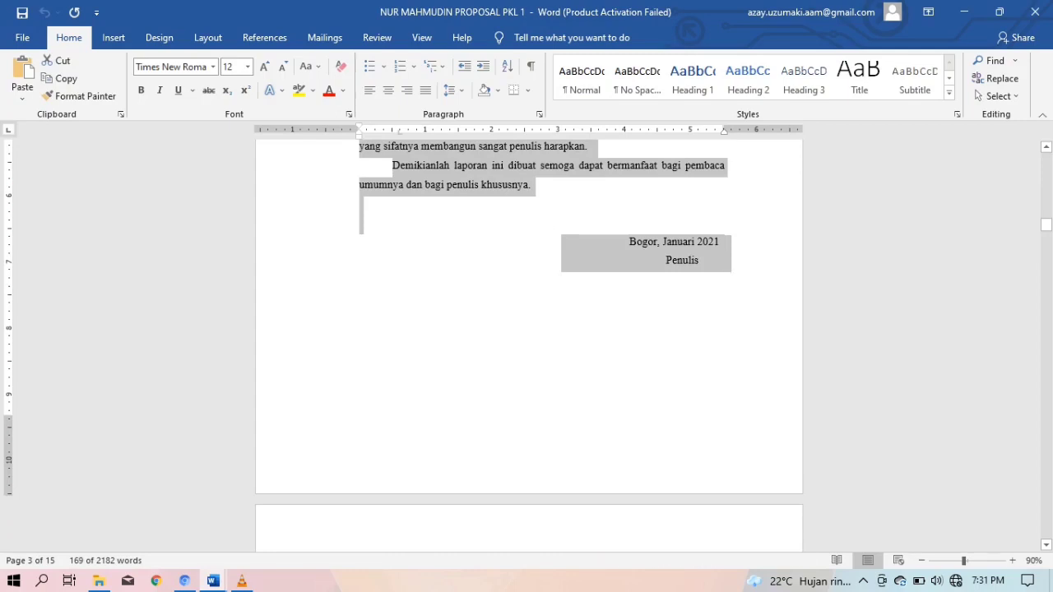
scroll(440, 239, up, 1)
right_click(440, 239)
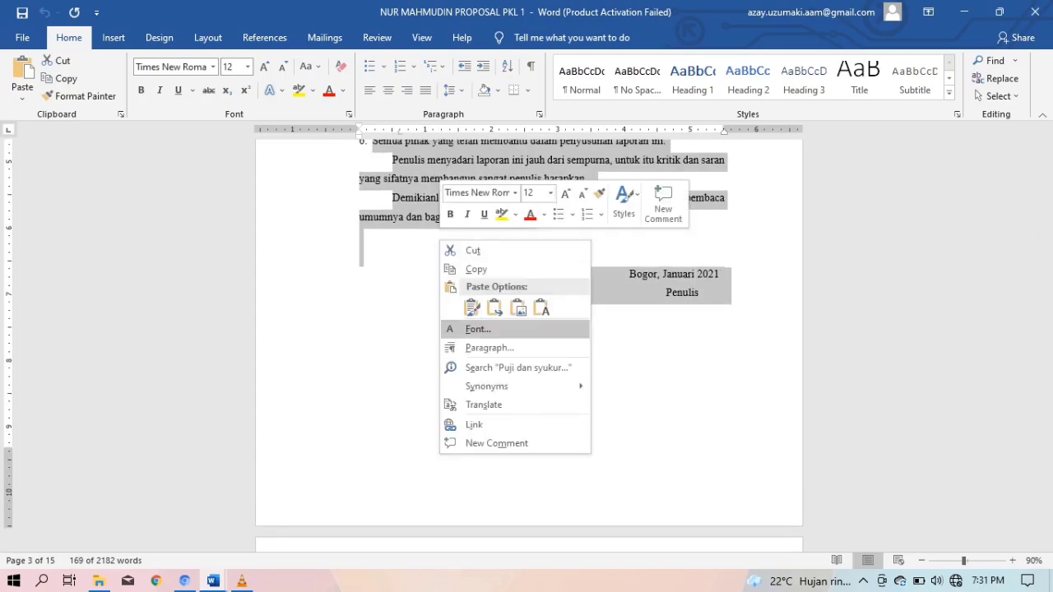
click(475, 269)
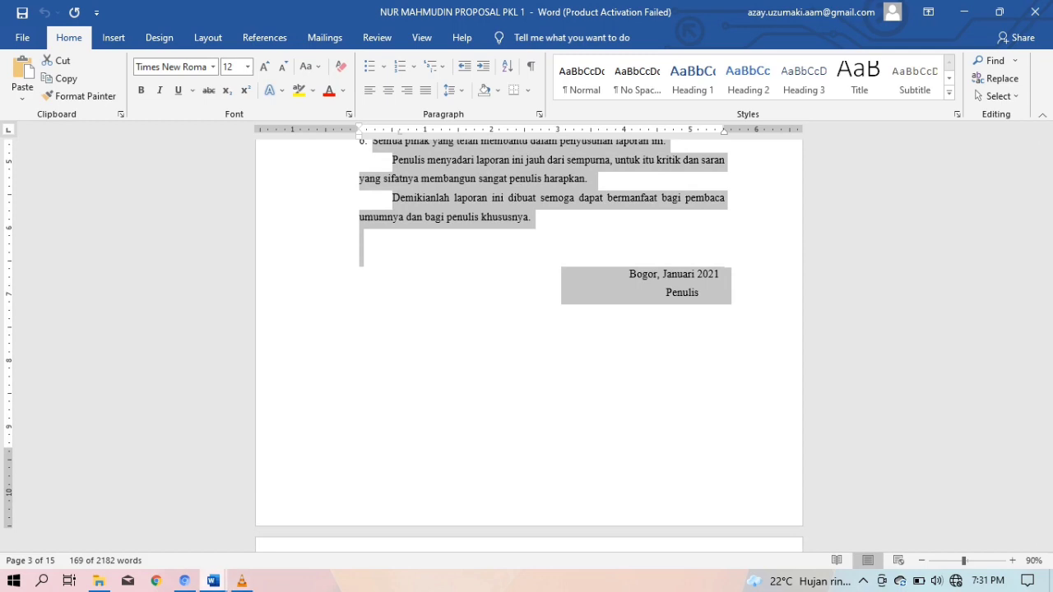
mouse_move(213, 581)
click(293, 514)
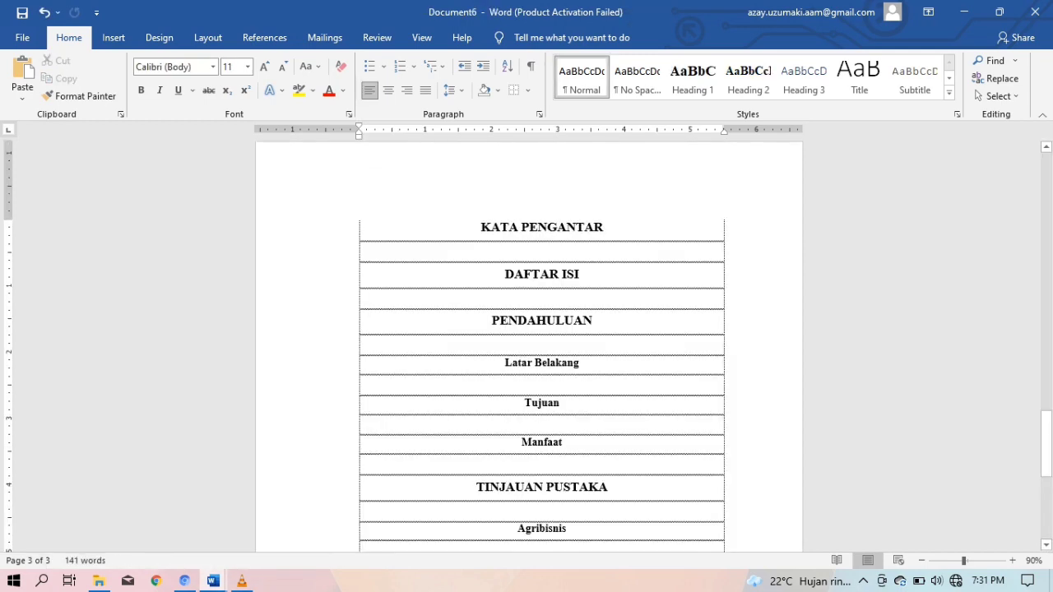
Paste the Kata Pengantar text, ending with the Bogor, Januari 2021 sign-off, under KATA PENGANTAR
key(ctrl+v)
scroll(541, 346, down, 3)
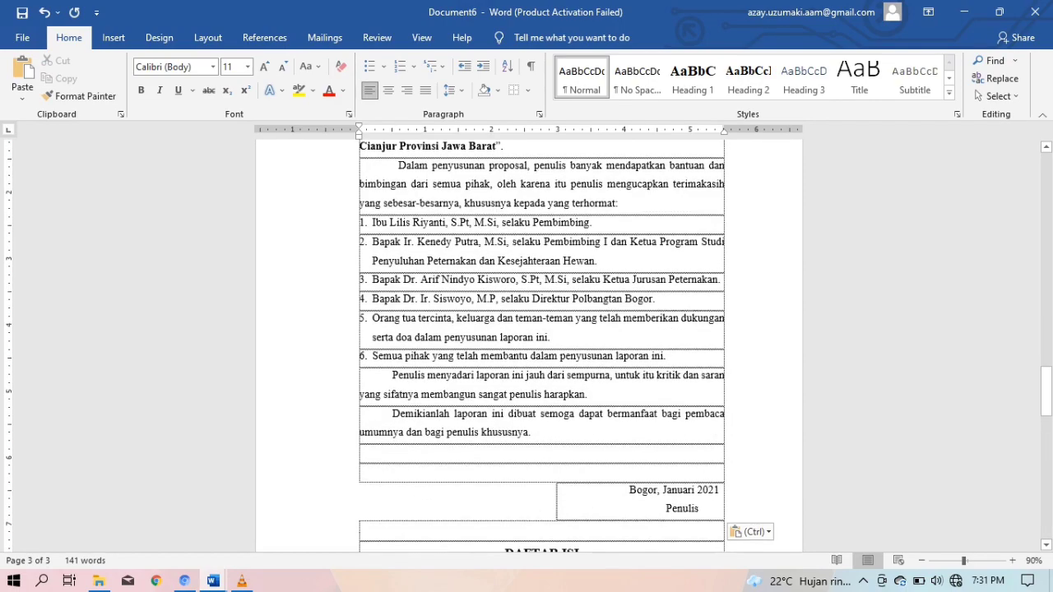
scroll(542, 345, up, 10)
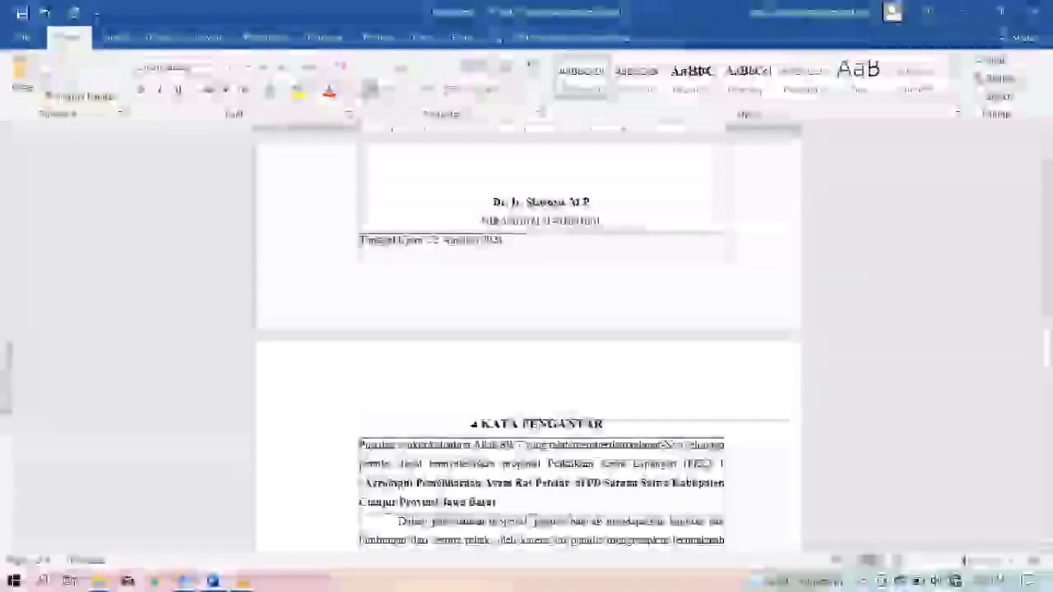
scroll(541, 345, up, 3)
scroll(542, 345, up, 6)
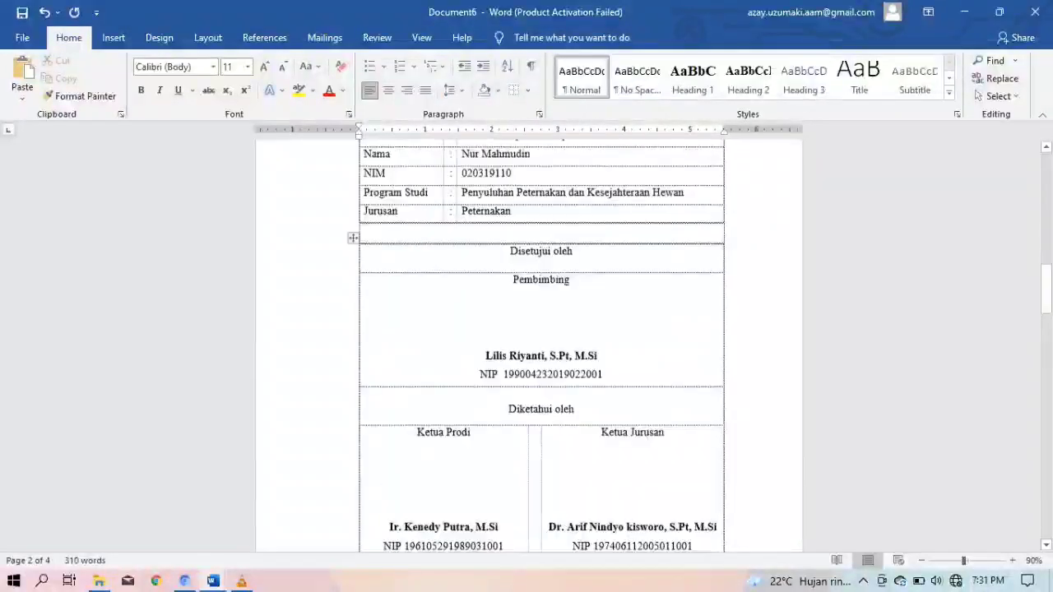
scroll(541, 345, down, 11)
scroll(542, 346, down, 10)
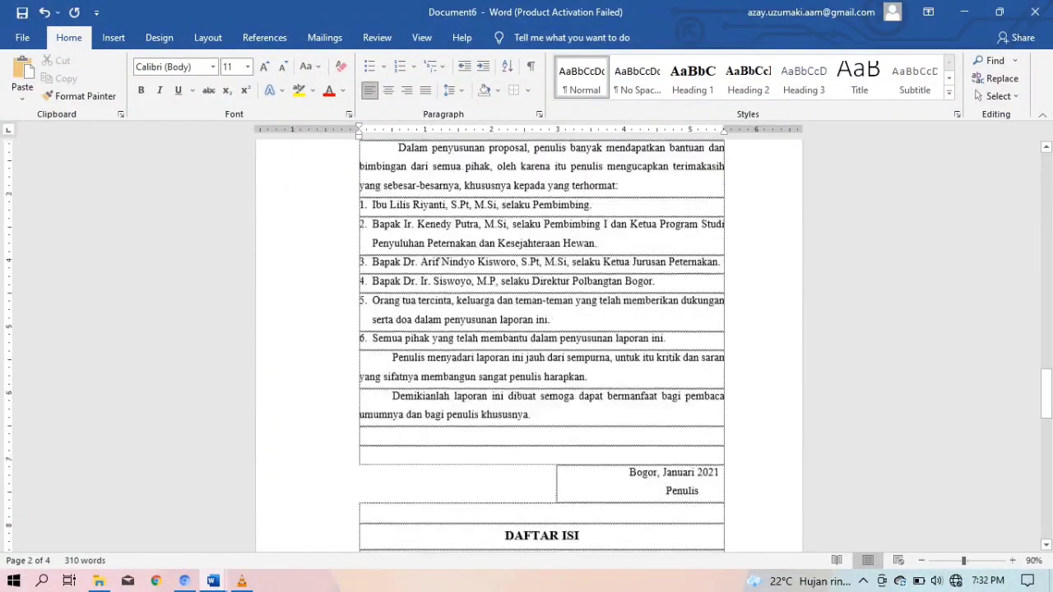
scroll(541, 346, down, 1)
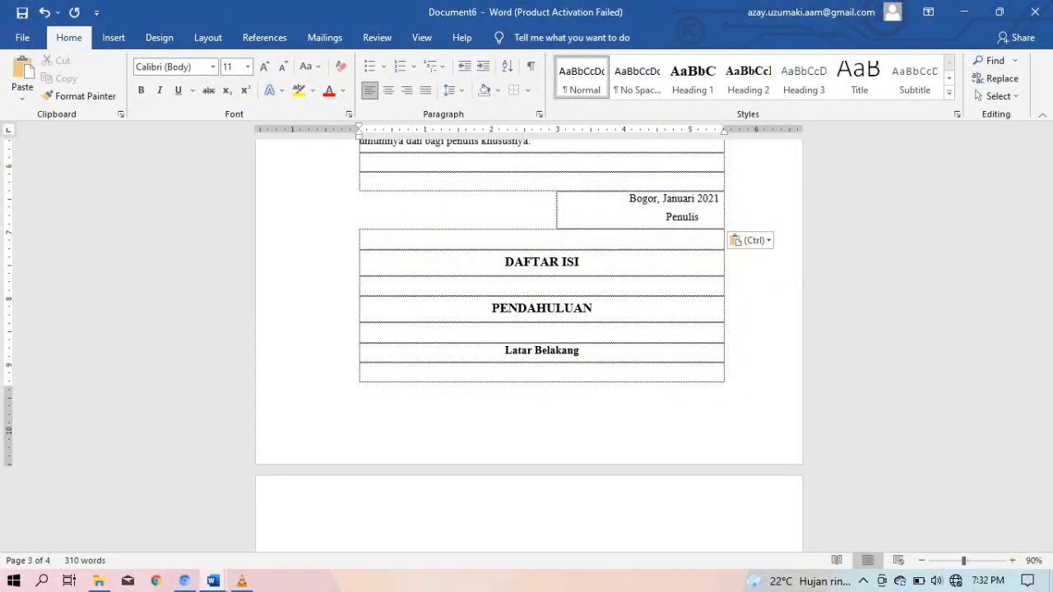
Insert a page break before DAFTAR ISI and delete the leftover empty row
click(208, 37)
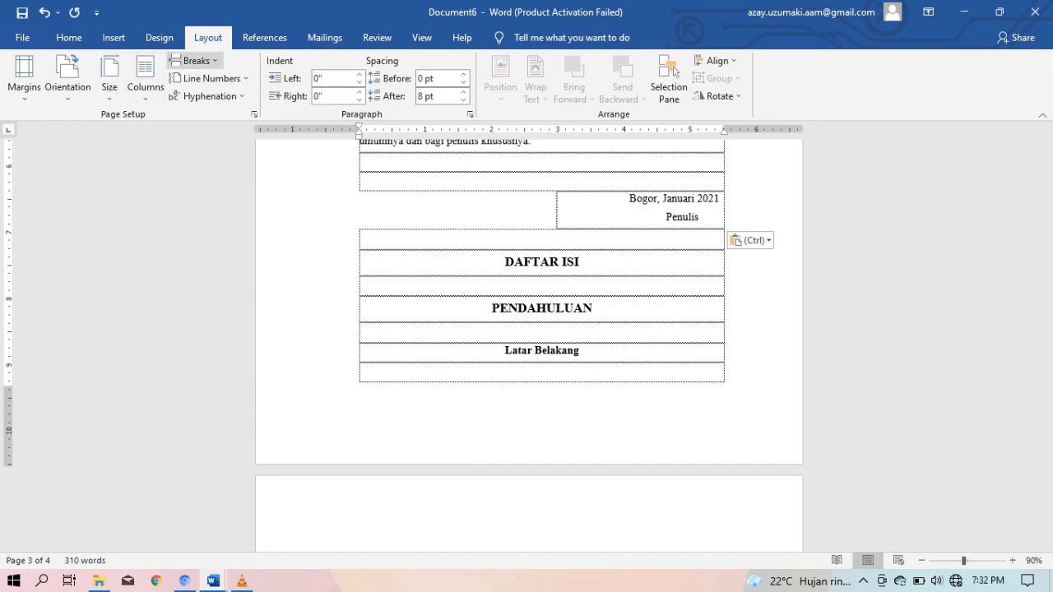
click(191, 60)
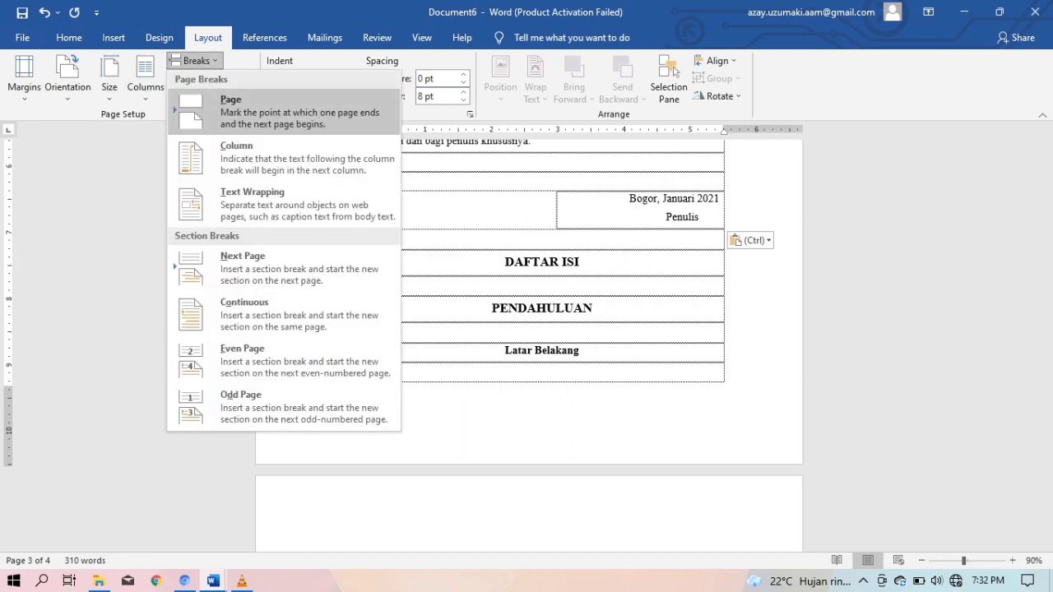
click(231, 107)
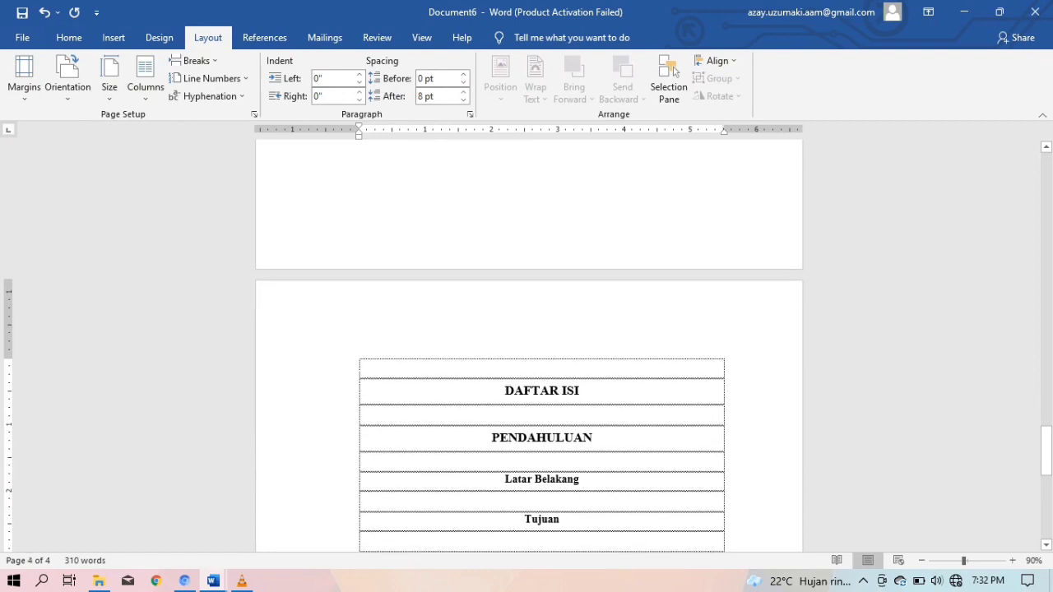
key(BackSpace)
scroll(529, 395, down, 2)
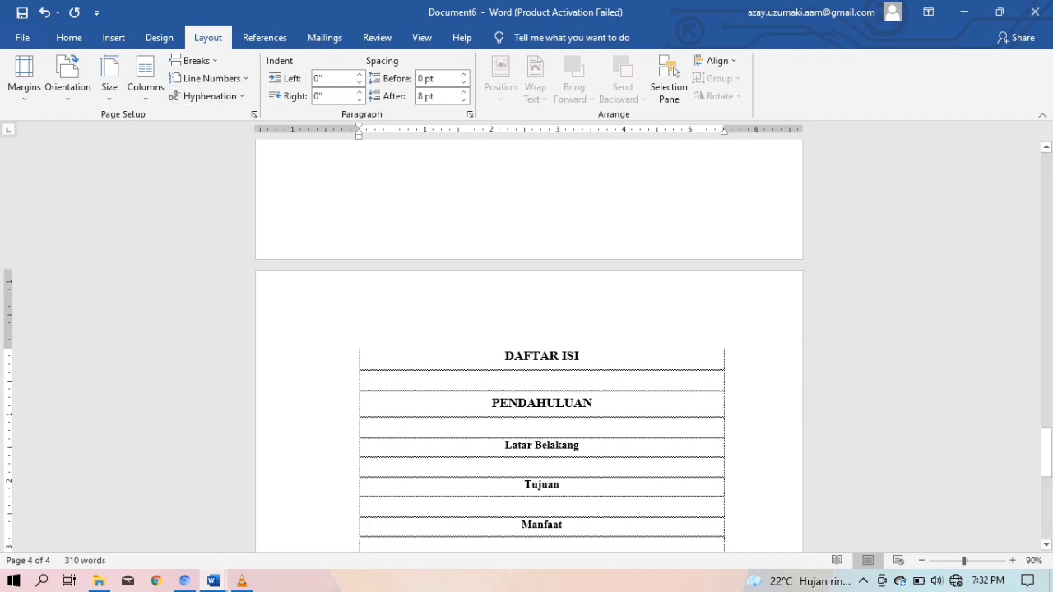
Insert a section break that starts a new page after DAFTAR ISI
click(194, 60)
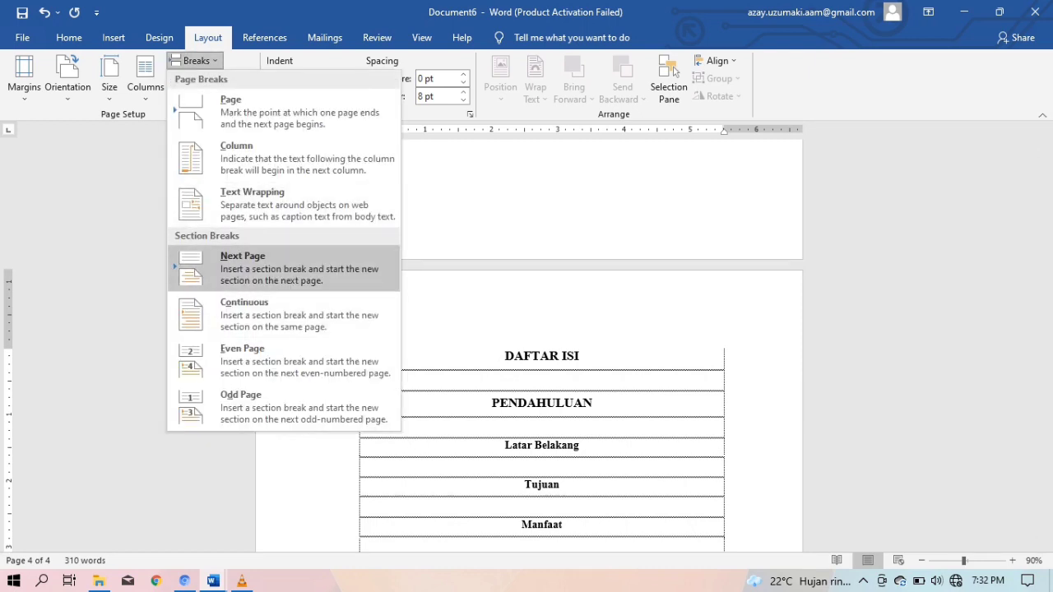
click(243, 267)
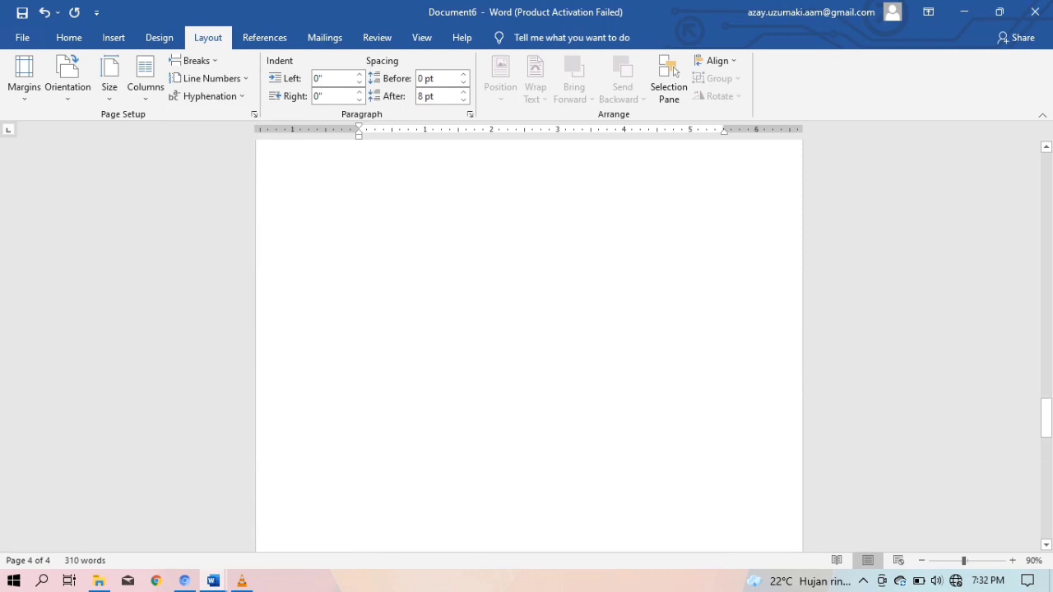
scroll(530, 346, down, 15)
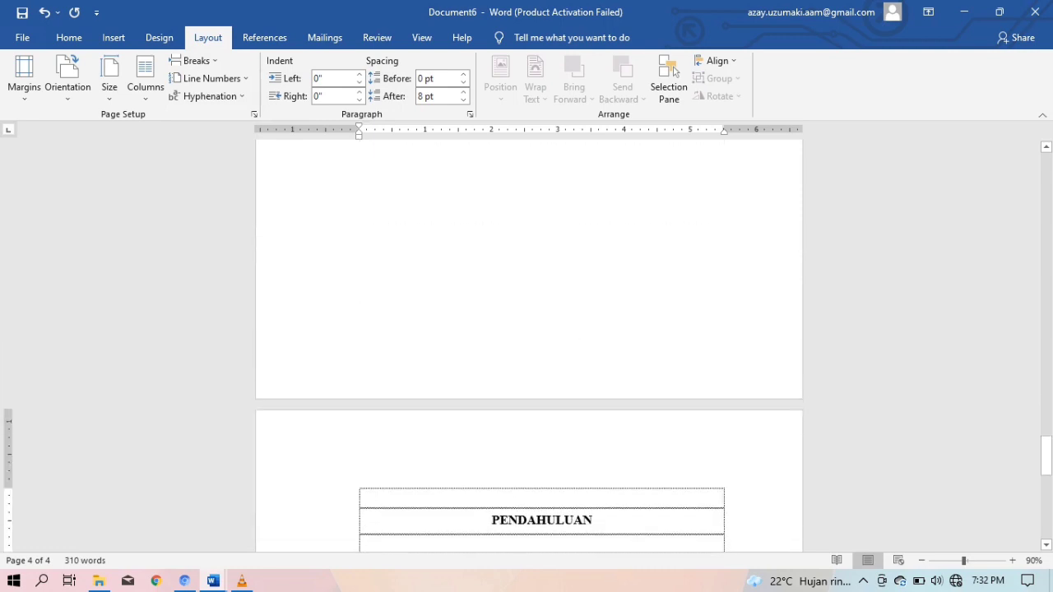
scroll(529, 346, down, 2)
scroll(529, 346, up, 11)
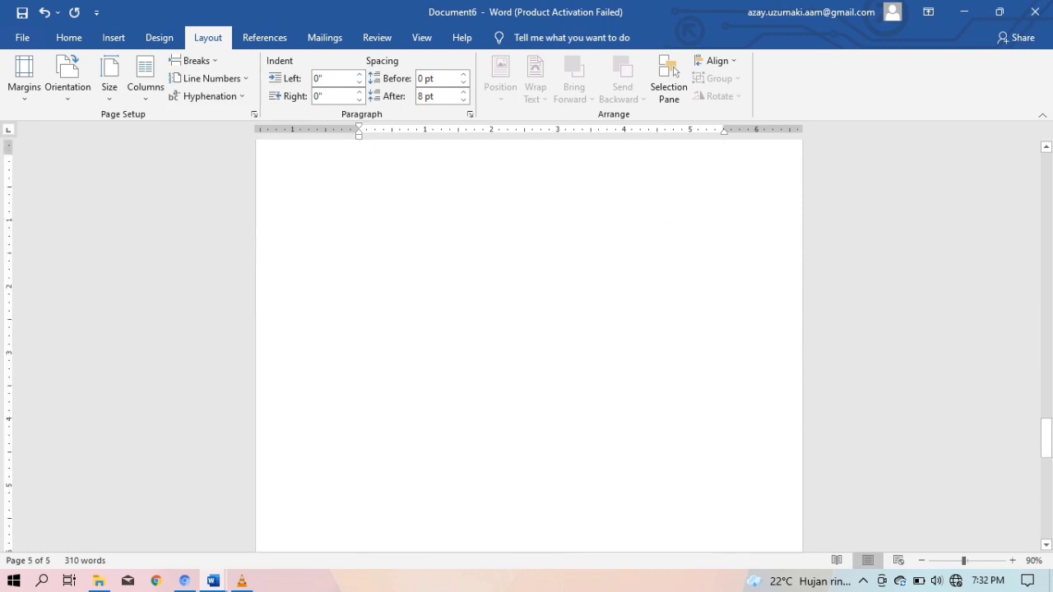
click(579, 163)
scroll(529, 346, up, 1)
scroll(529, 346, down, 6)
scroll(529, 346, down, 5)
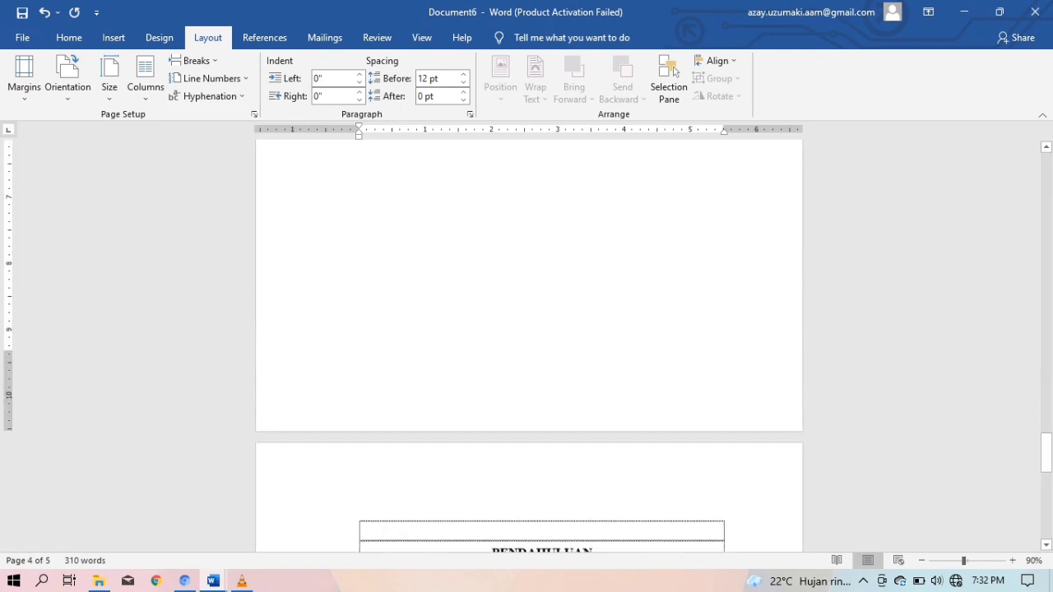
Remove the blank rows around PENDAHULUAN, re-centre it, and switch to the source proposal
click(484, 421)
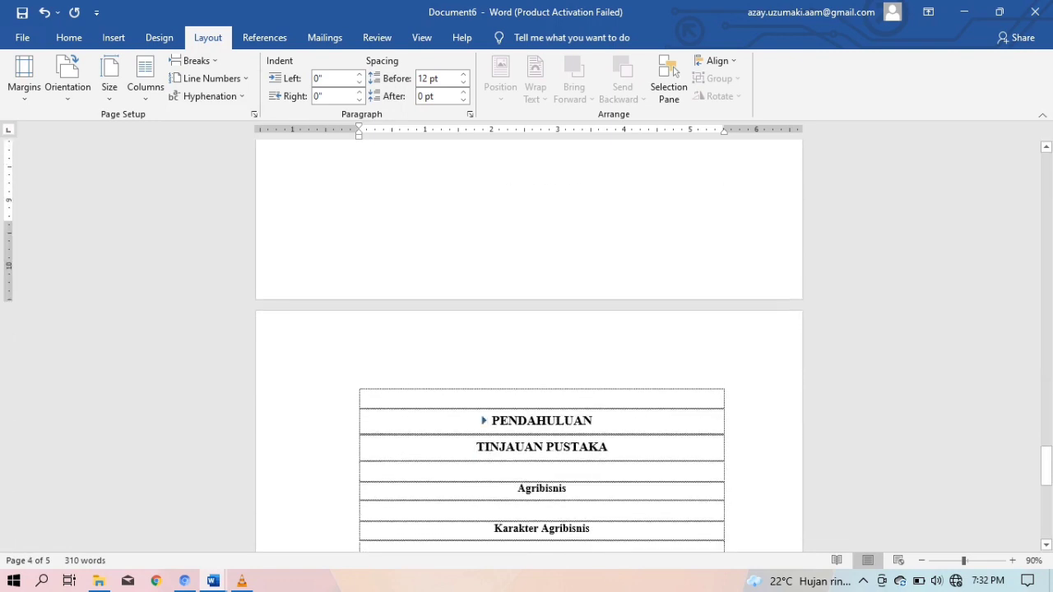
click(492, 421)
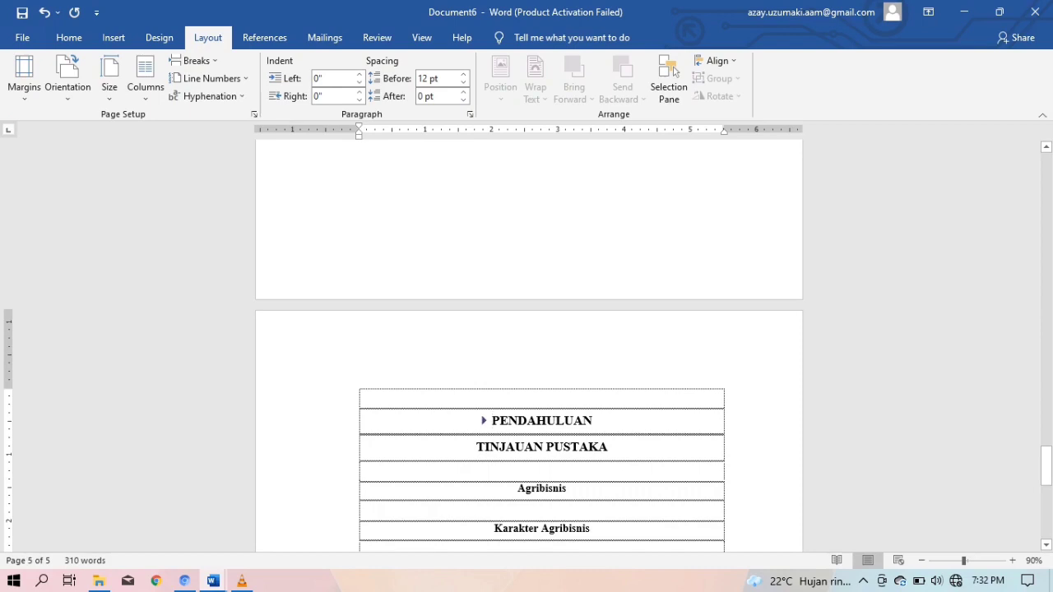
click(484, 421)
key(BackSpace)
key(BackSpace)
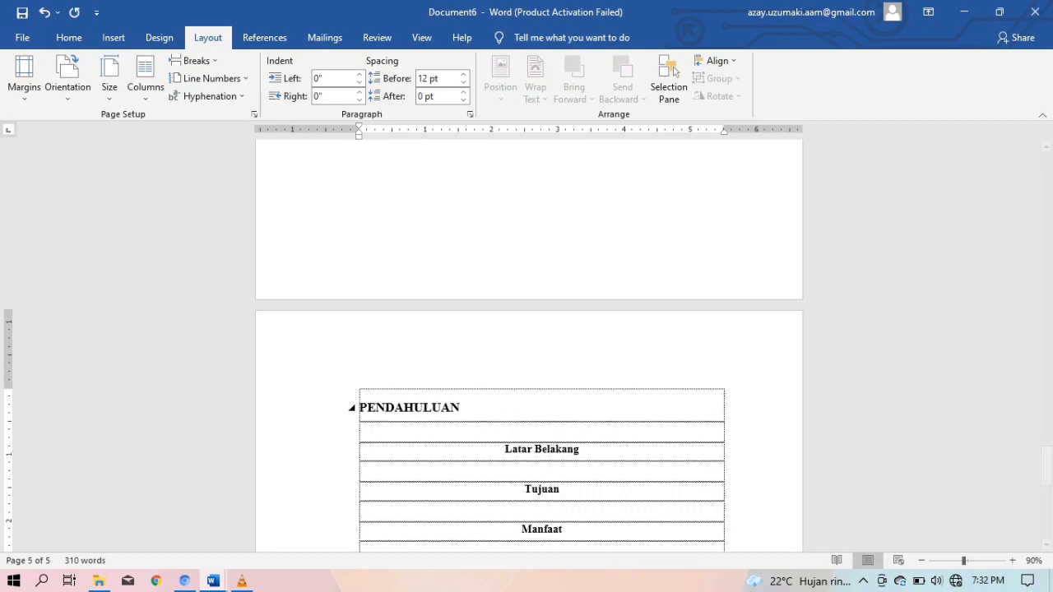
key(ctrl+e)
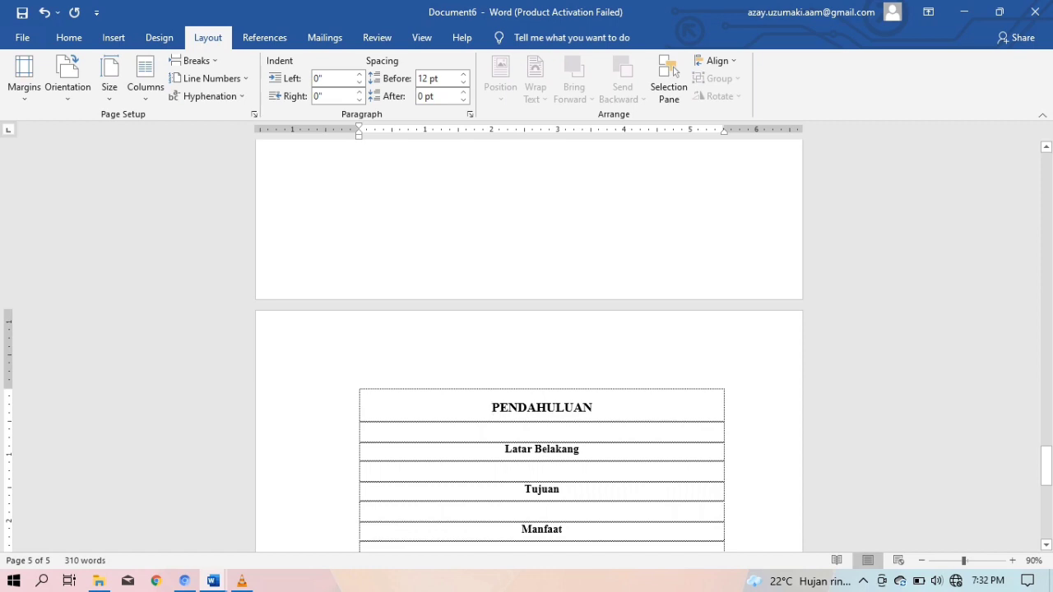
click(542, 432)
key(BackSpace)
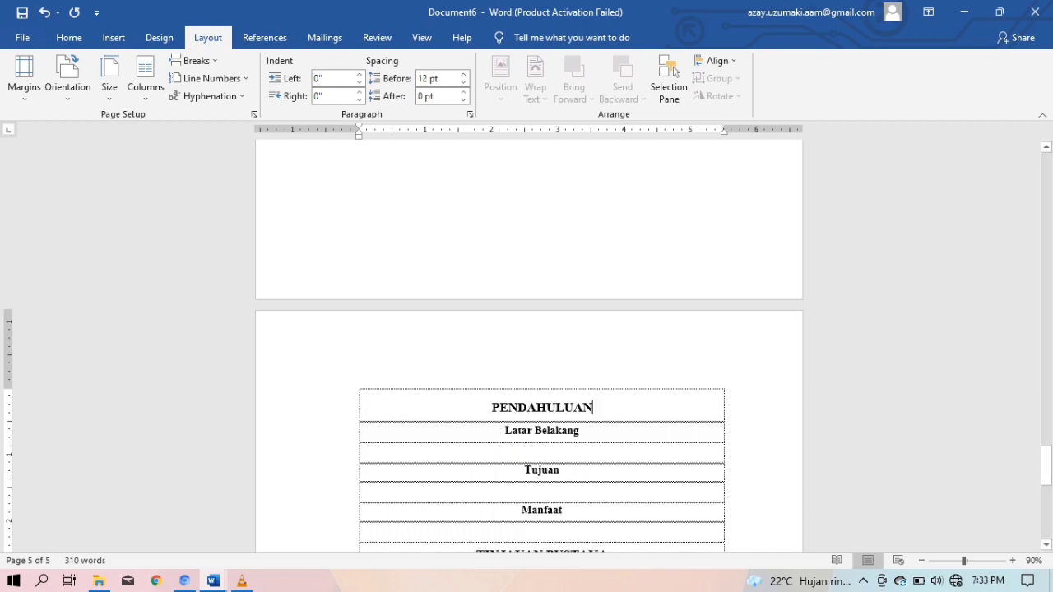
click(541, 454)
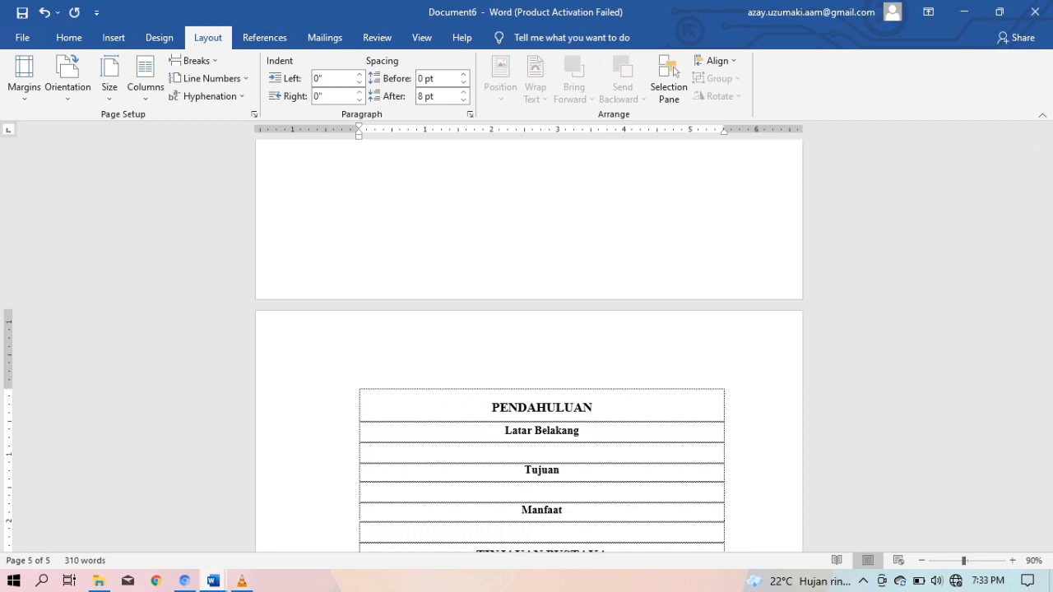
mouse_move(214, 581)
click(124, 506)
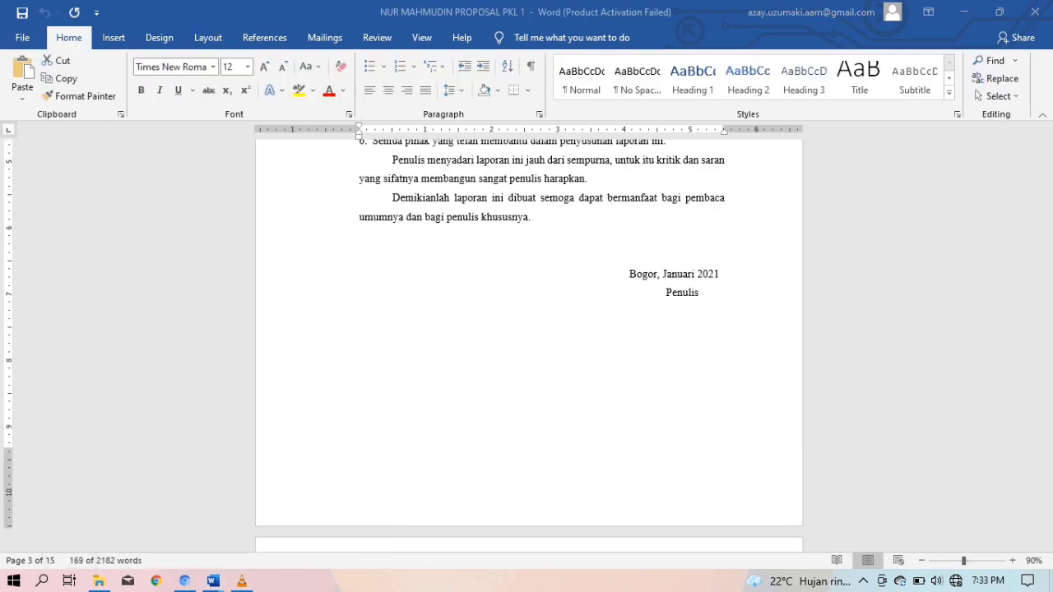
Select the Latar Belakang text from 'Politeknik' through 'PKL 1 adalah magang.' in the proposal
scroll(529, 329, down, 15)
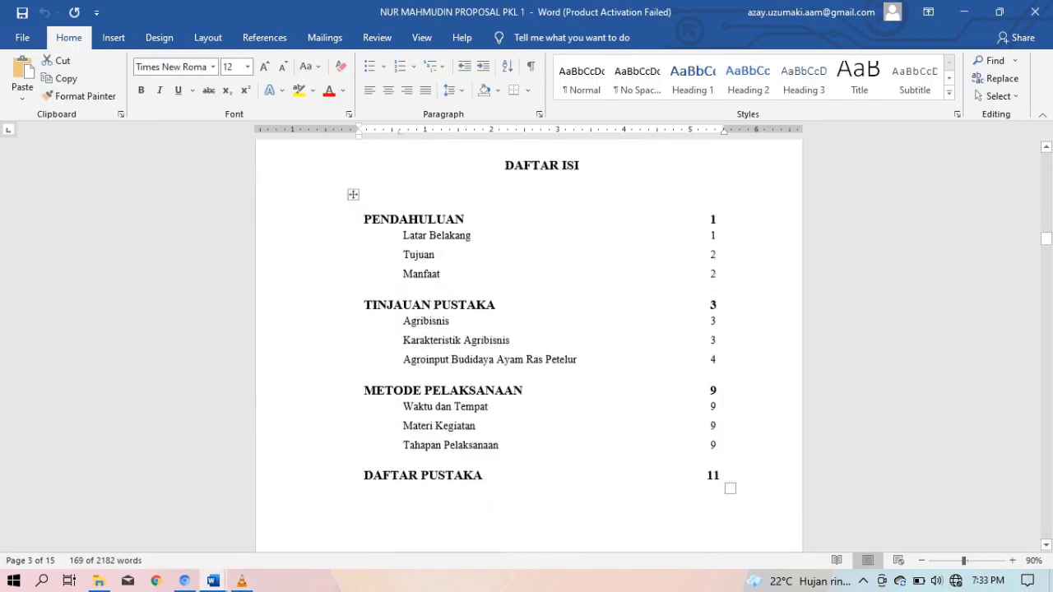
scroll(529, 346, down, 10)
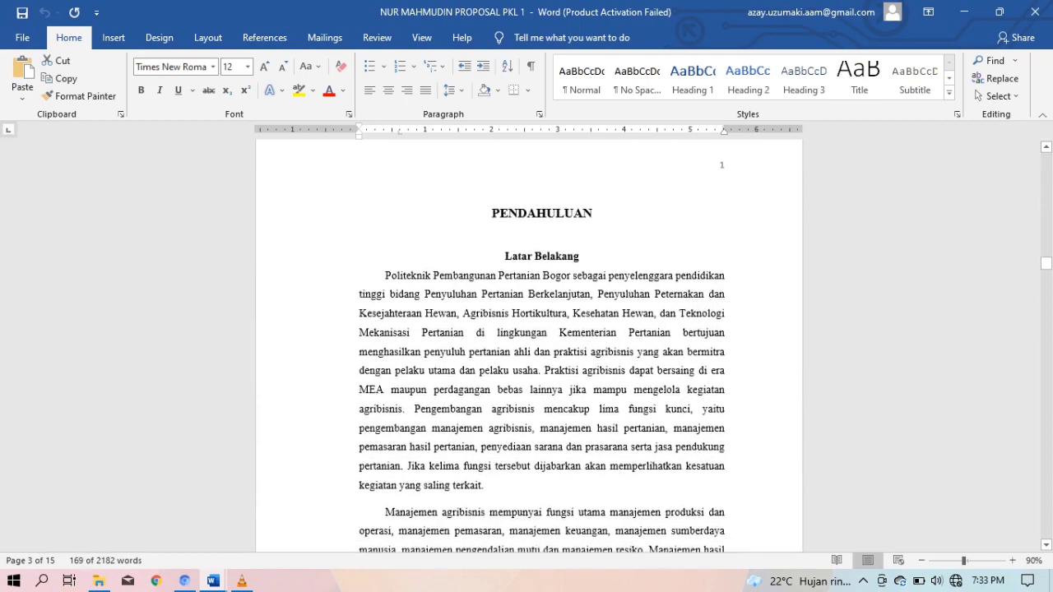
scroll(530, 346, down, 15)
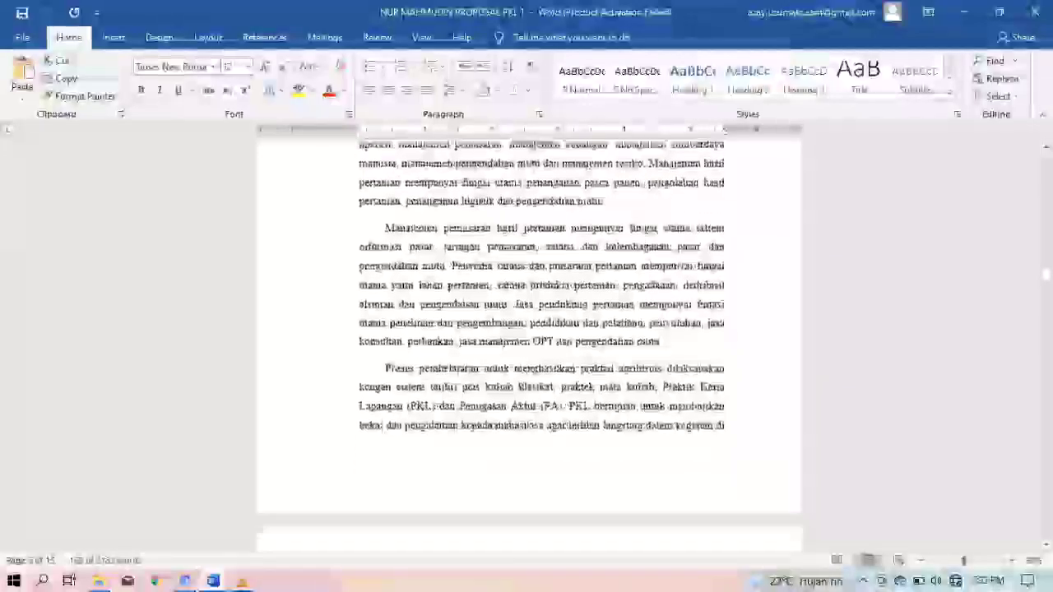
scroll(529, 345, up, 15)
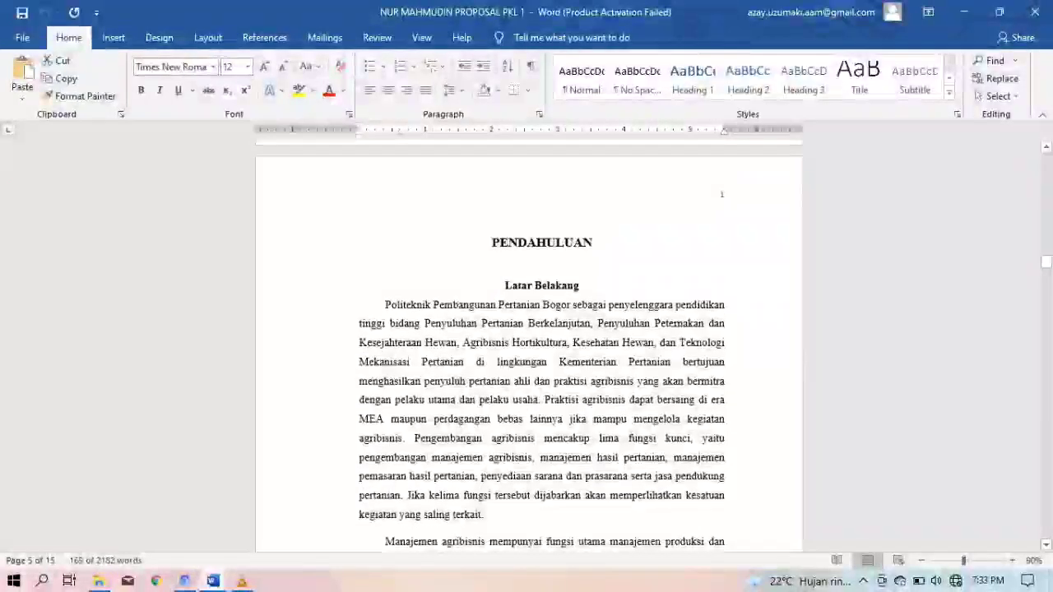
drag(385, 305, 466, 327)
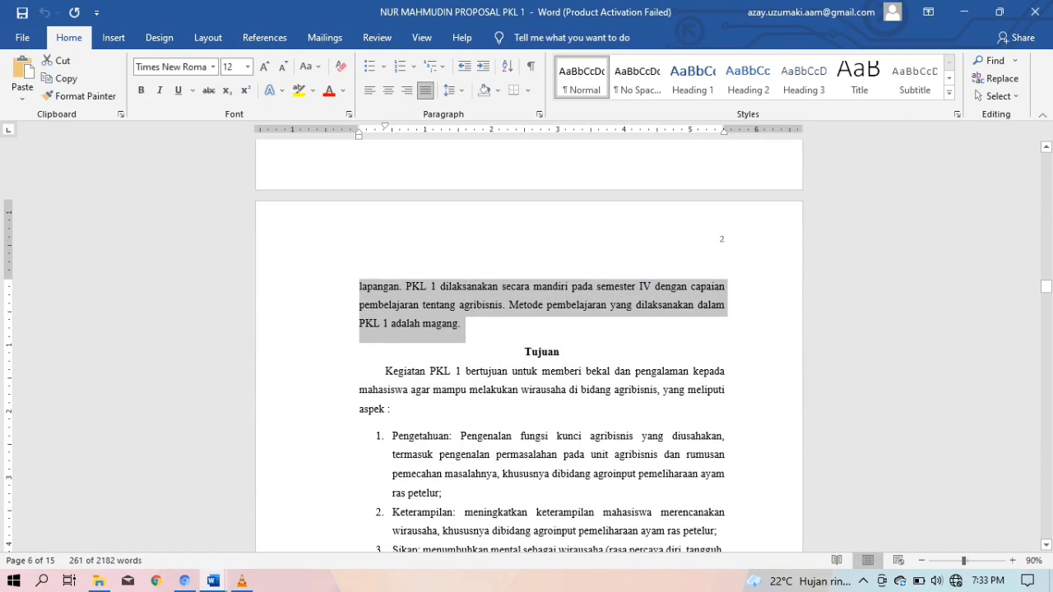
Paste the Latar Belakang text under Latar Belakang in Document6, removing the trailing empty line
mouse_move(213, 581)
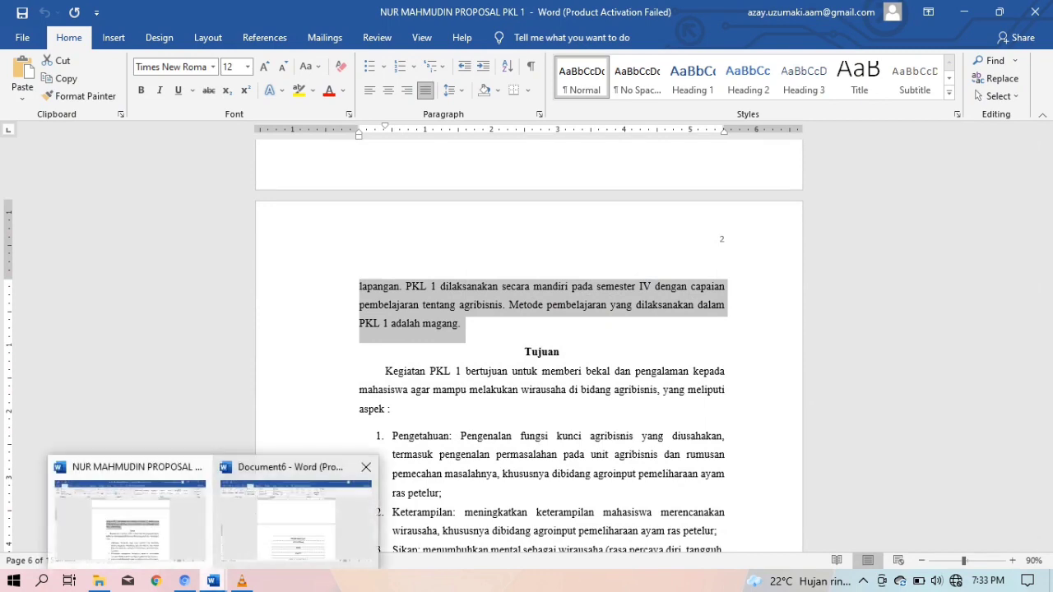
click(295, 518)
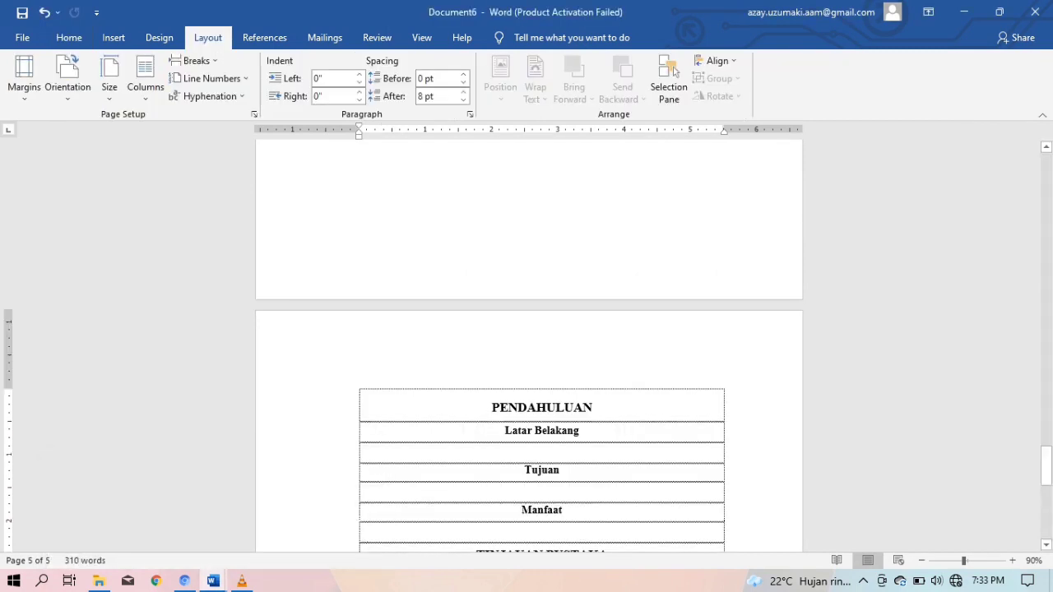
key(ctrl+v)
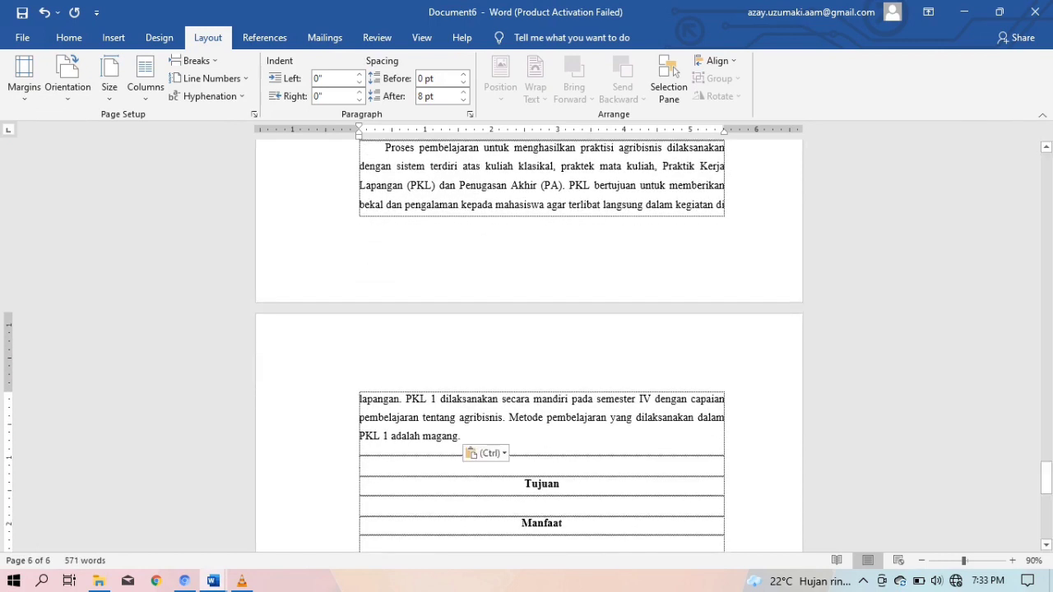
key(BackSpace)
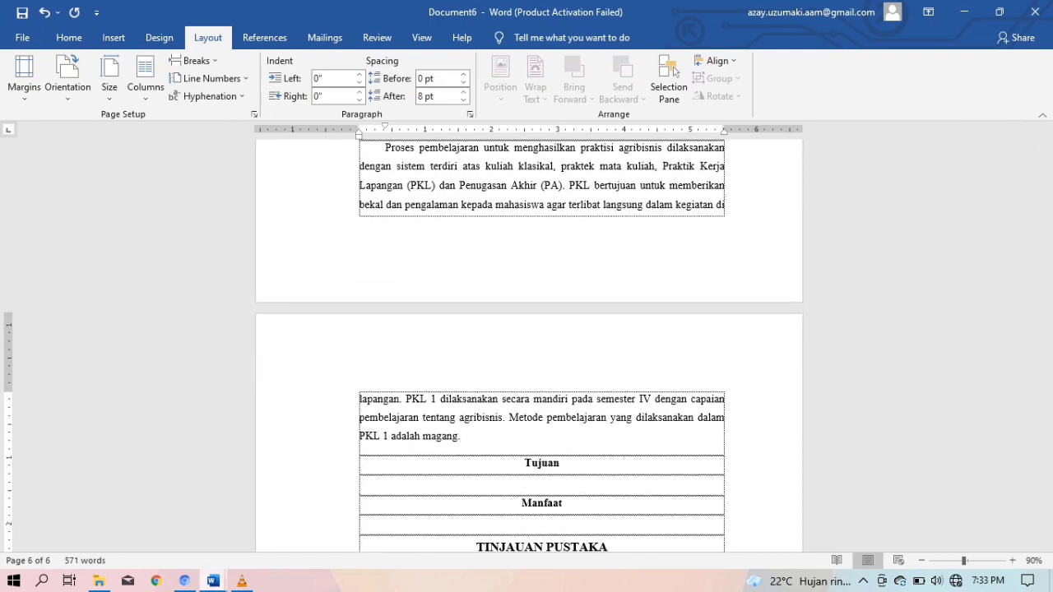
mouse_move(213, 581)
click(123, 510)
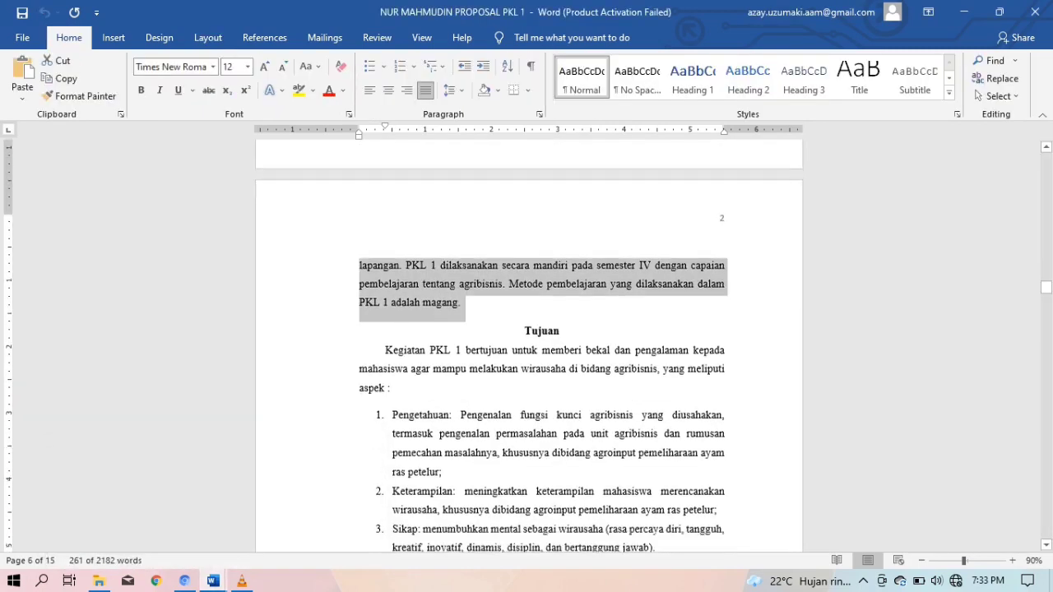
Paste the proposal's Tujuan paragraph and three-item list under the Tujuan heading in Document6
scroll(542, 345, down, 1)
drag(385, 274, 660, 486)
key(ctrl+c)
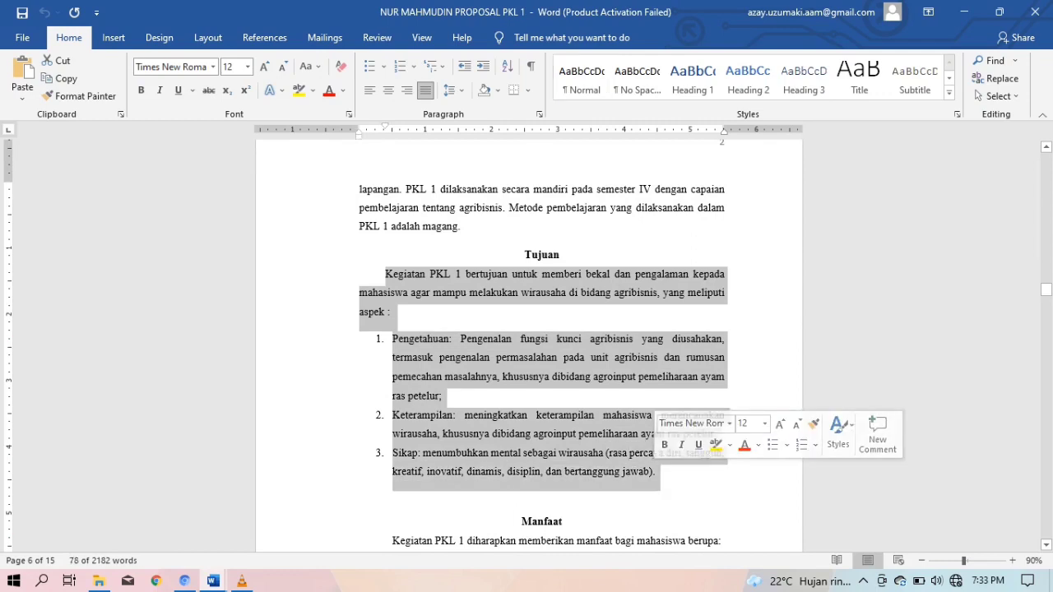
mouse_move(213, 581)
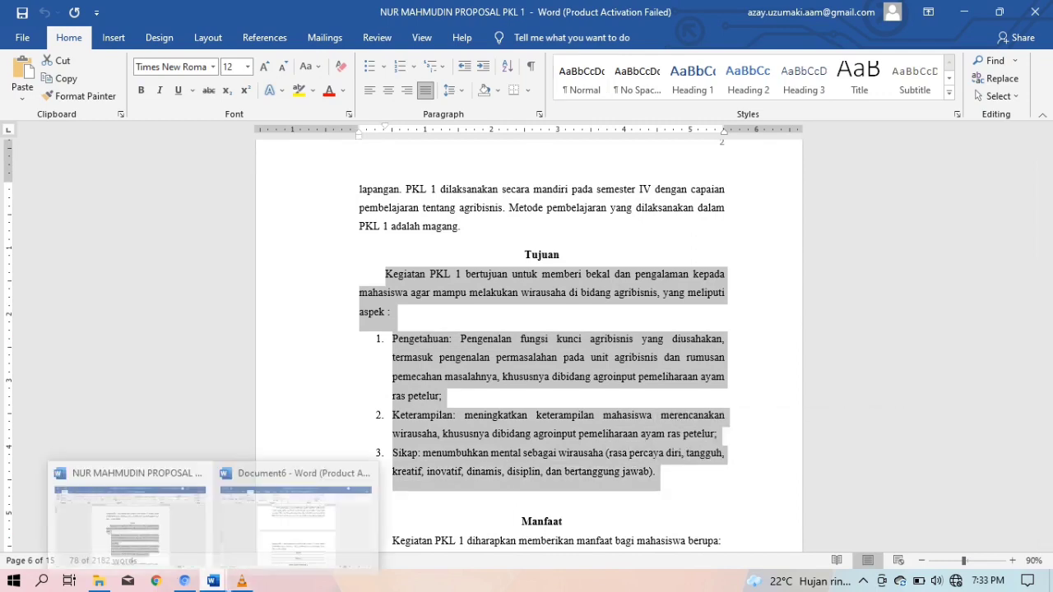
click(295, 518)
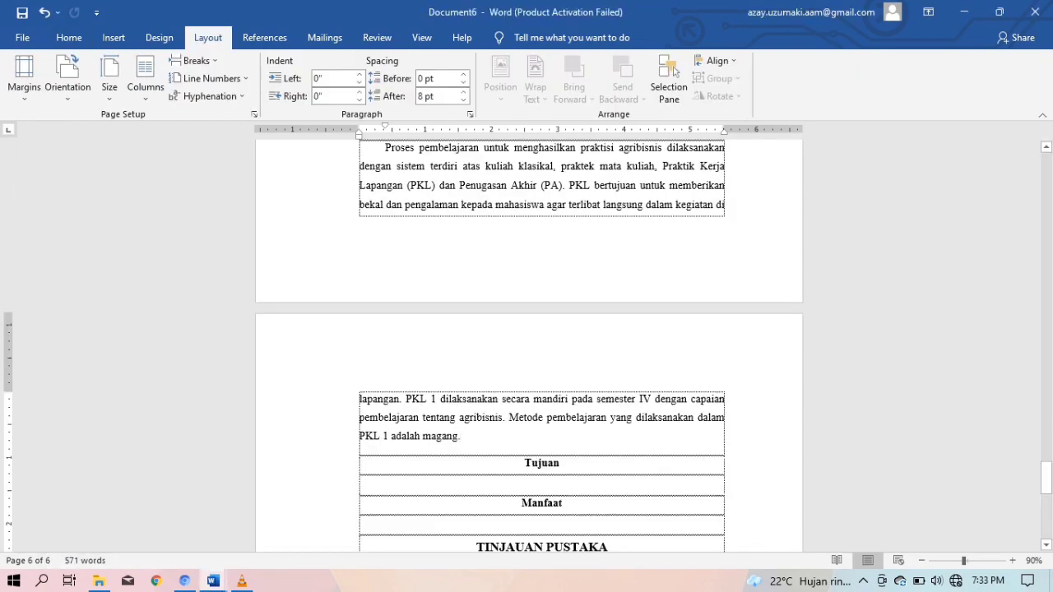
key(ctrl+v)
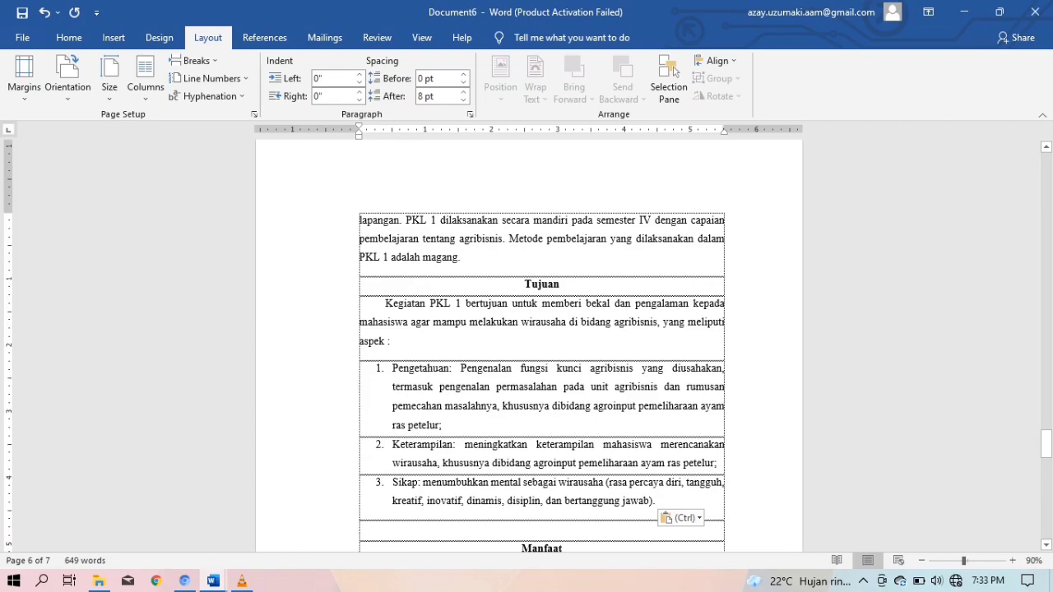
Remove the stray space after 'aspek' and add an empty row above the Tujuan heading
click(385, 341)
key(BackSpace)
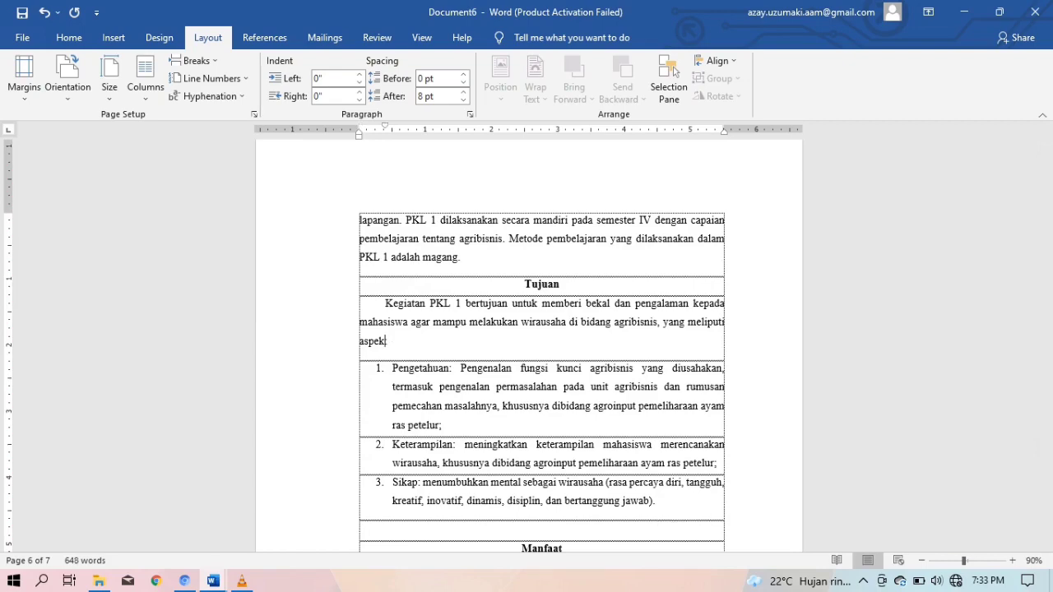
scroll(541, 362, down, 1)
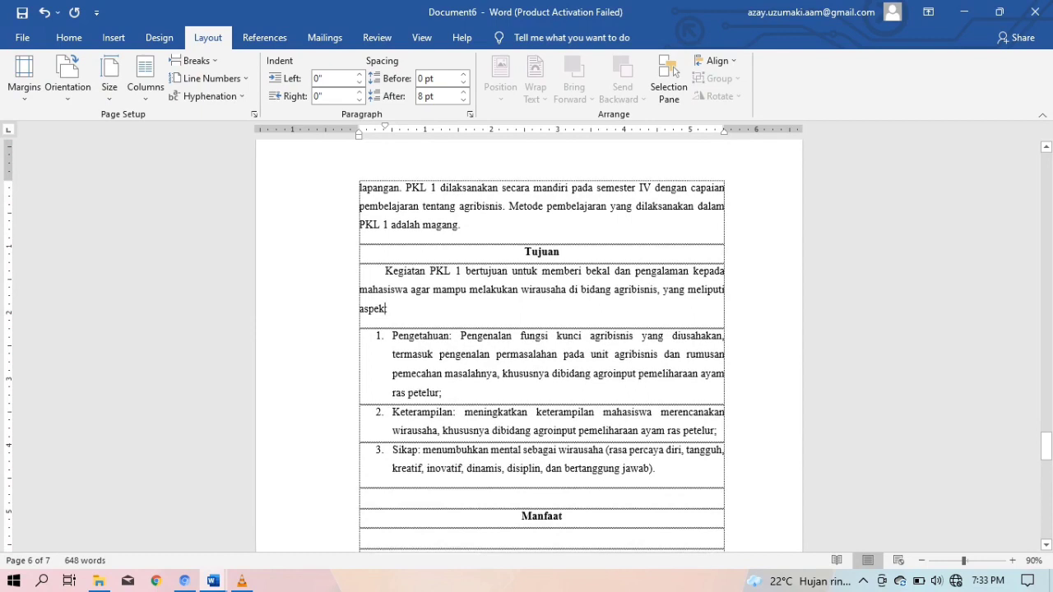
click(462, 225)
key(Return)
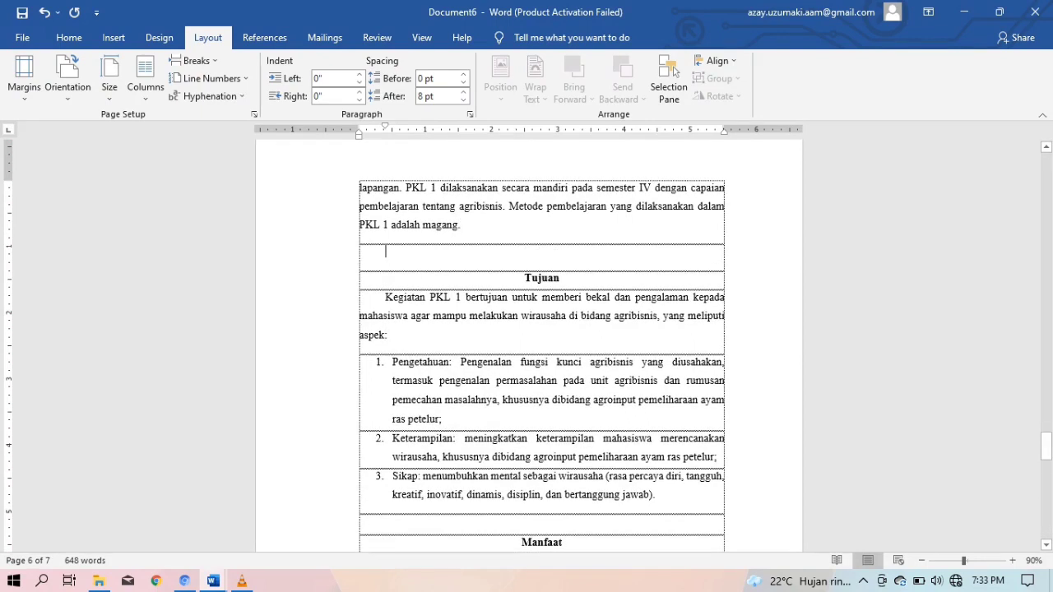
scroll(542, 346, down, 4)
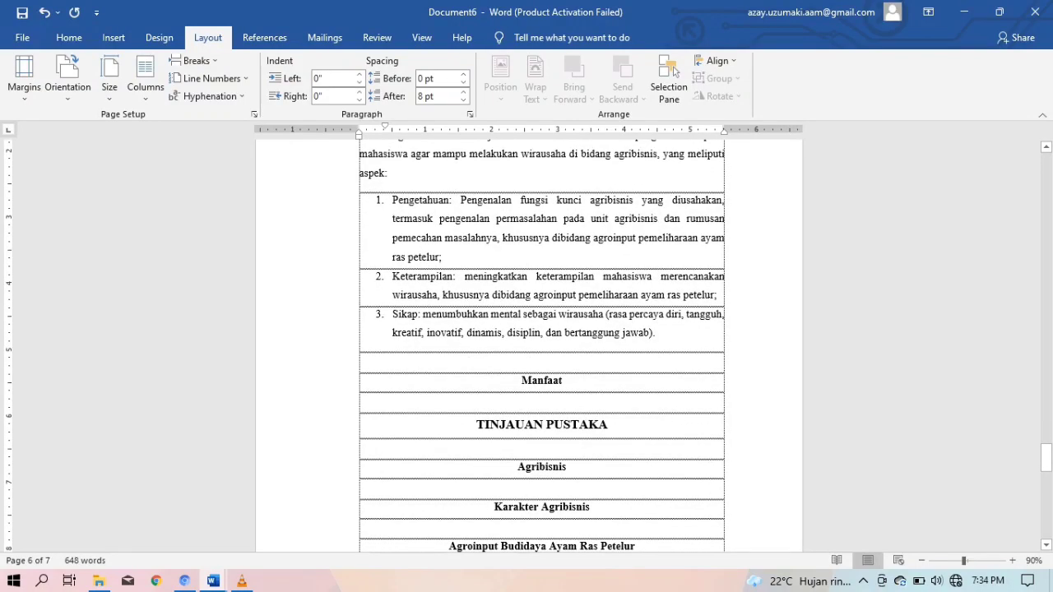
mouse_move(213, 581)
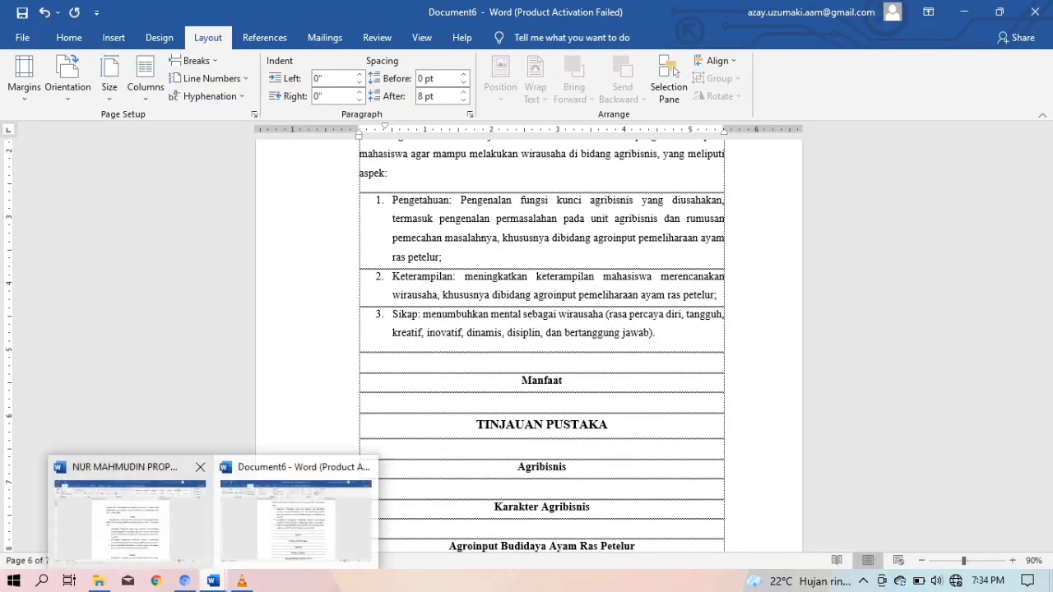
click(124, 511)
scroll(542, 346, down, 6)
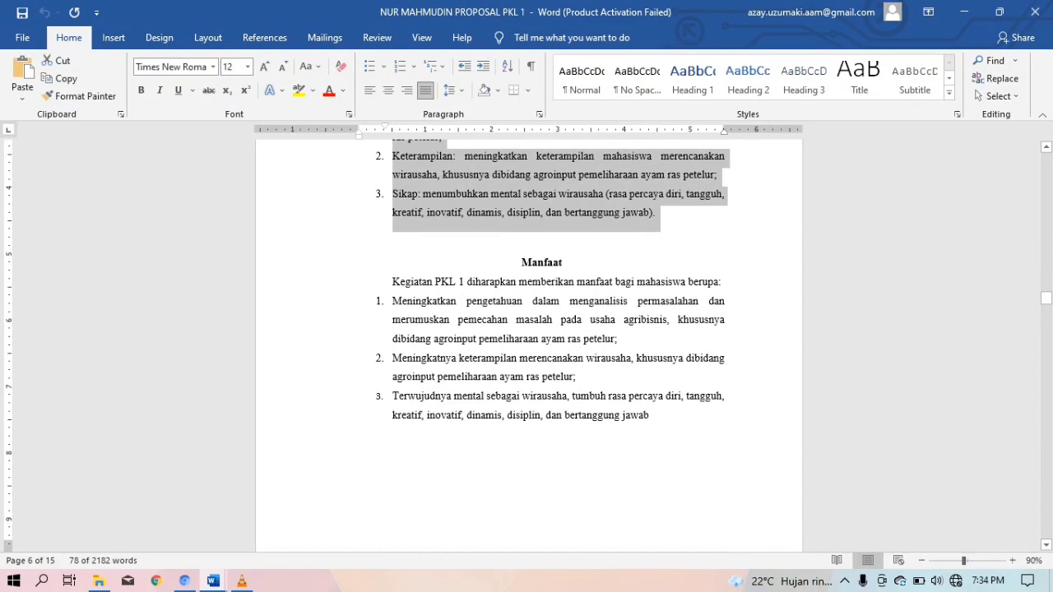
Paste the Manfaat introduction and benefit list under Manfaat, adding empty rows below it
drag(392, 281, 654, 418)
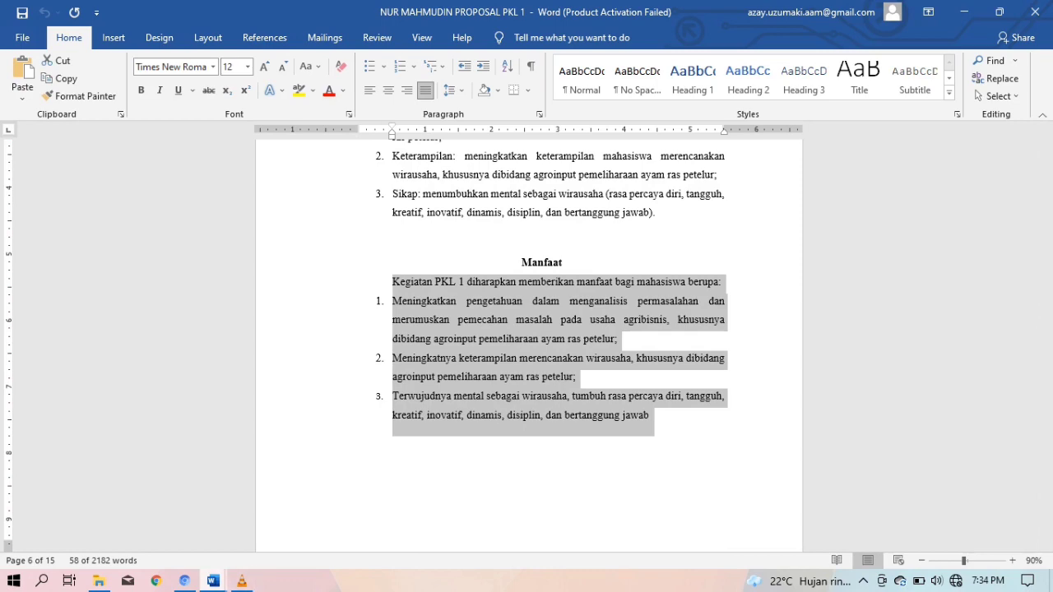
mouse_move(213, 581)
click(296, 514)
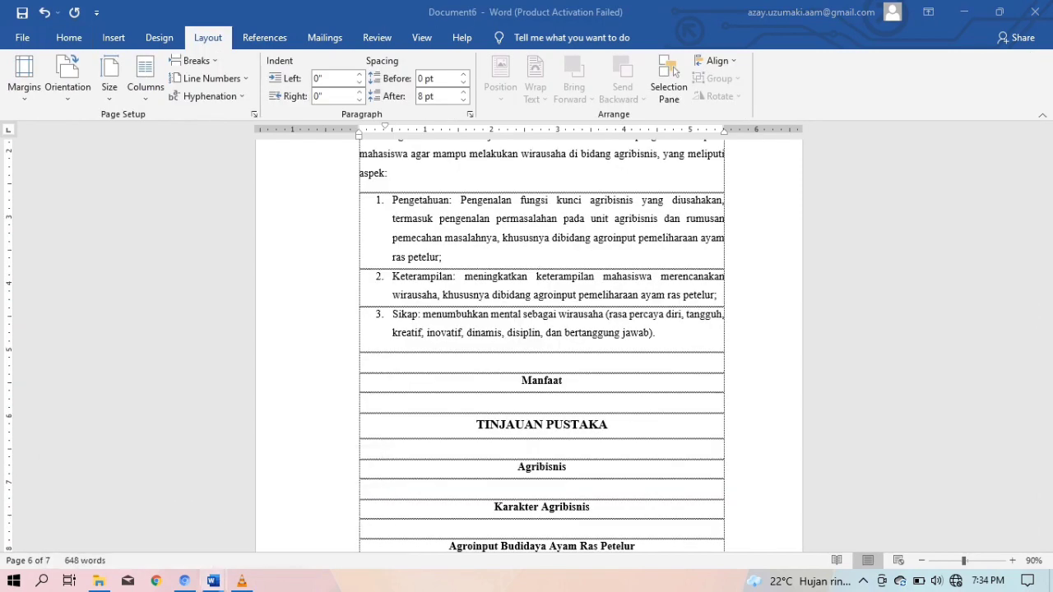
text(Kegiatan PKL 1 diharapkan memberikan manfaat bagi mahasiswa berupa: Meningkatkan pengetahuan dalam menganalisis permasalahan dan merumuskan pemecahan masalah pada usaha agribisnis, khususnya dibidang agroinput pemeliharaan ayam ras petelur; Meningkatnya keterampilan merencanakan wirausaha, khususnya dibidang agroinput pemeliharaan ayam ras petelur. Terwujudnya mental sebagai wirausaha, tumbuh rasa percaya diri, tangguh, kreatif, inovatif, dinamis, disiplin, dan bertanggung jawab)
scroll(542, 345, down, 4)
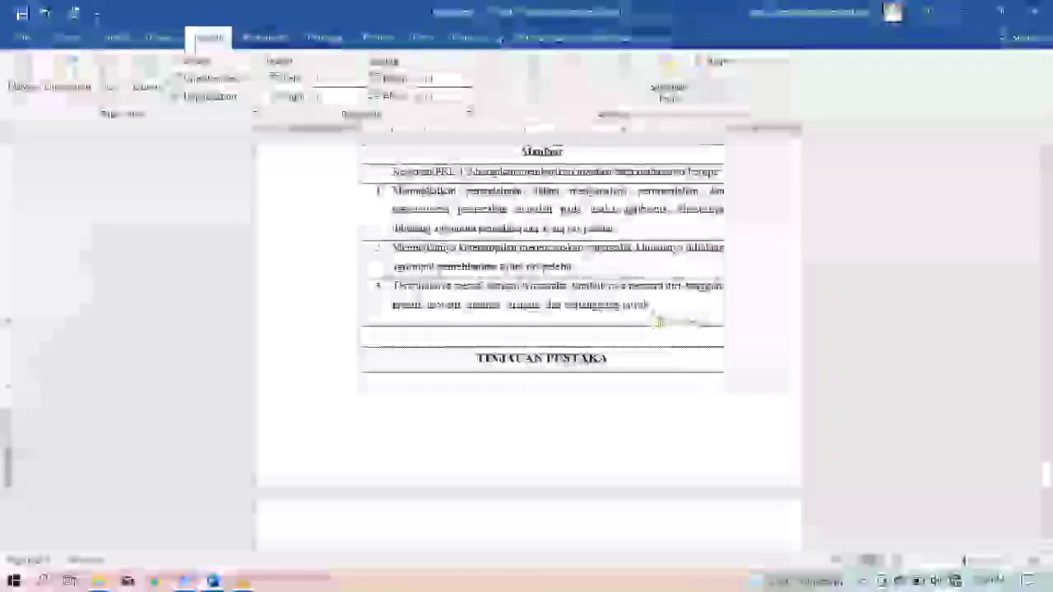
key(Return)
key(Return)
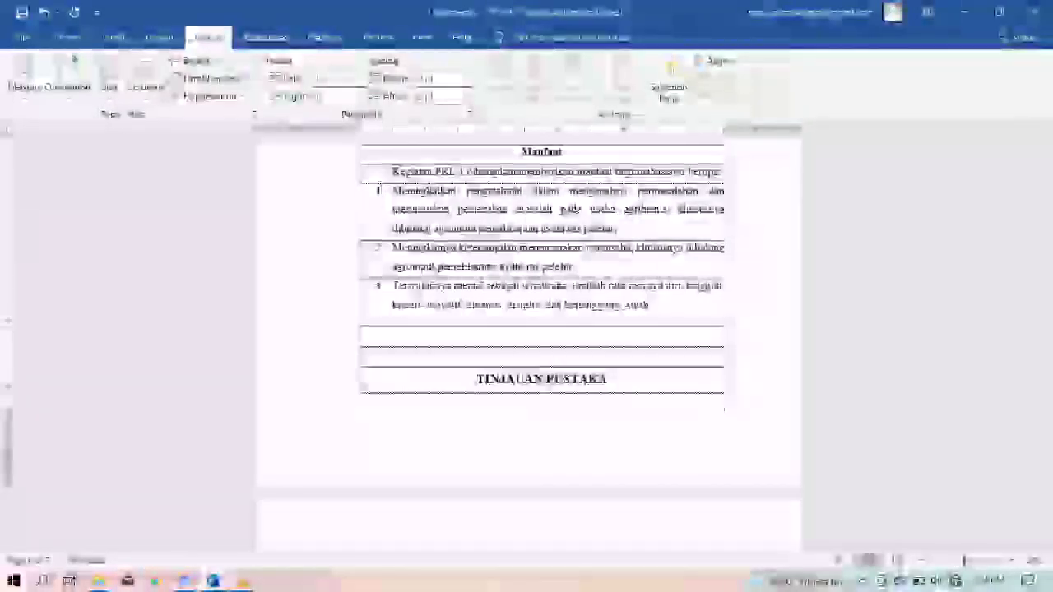
Scroll through Document6 to check the pasted sections, then return to the source proposal
scroll(529, 346, down, 3)
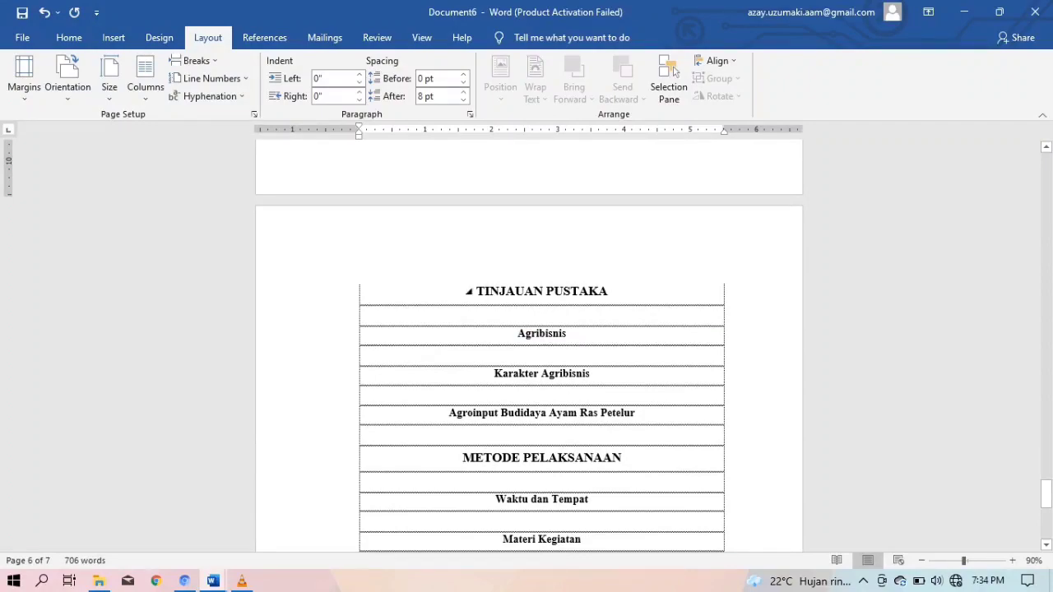
scroll(530, 345, up, 10)
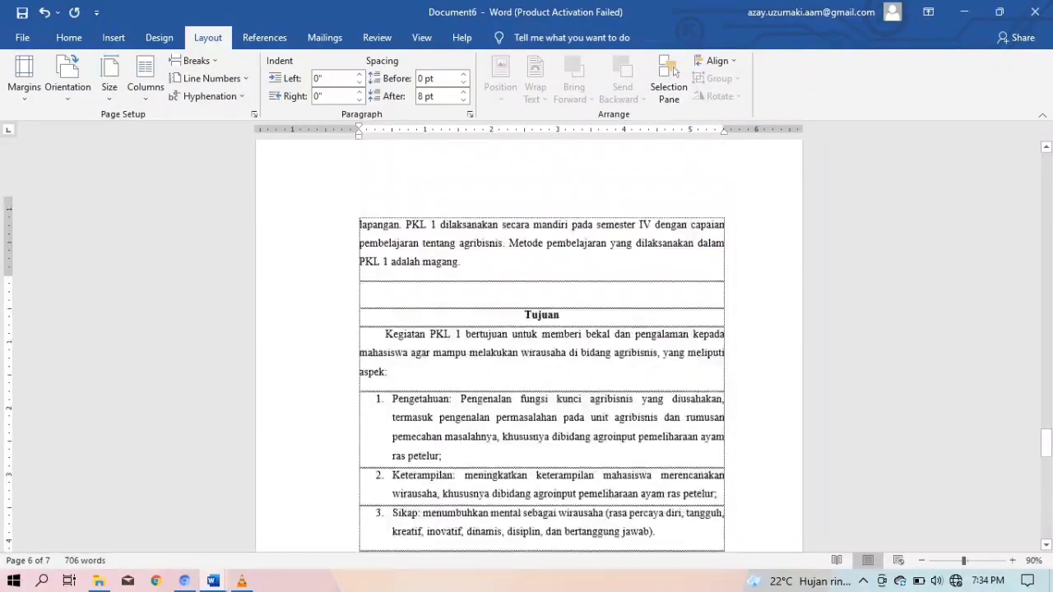
scroll(529, 346, up, 8)
scroll(529, 346, down, 7)
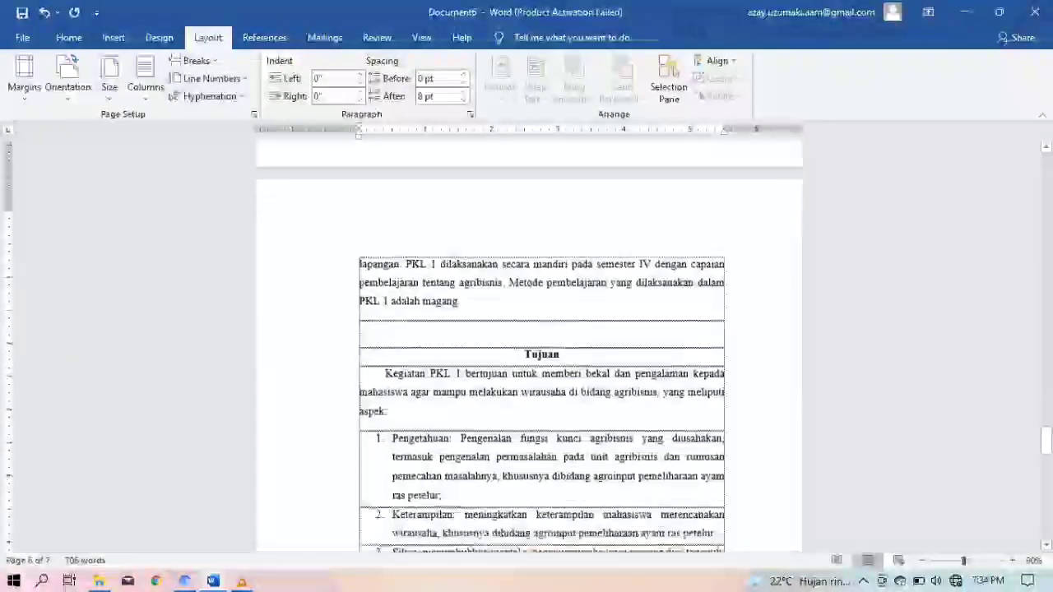
scroll(529, 345, down, 10)
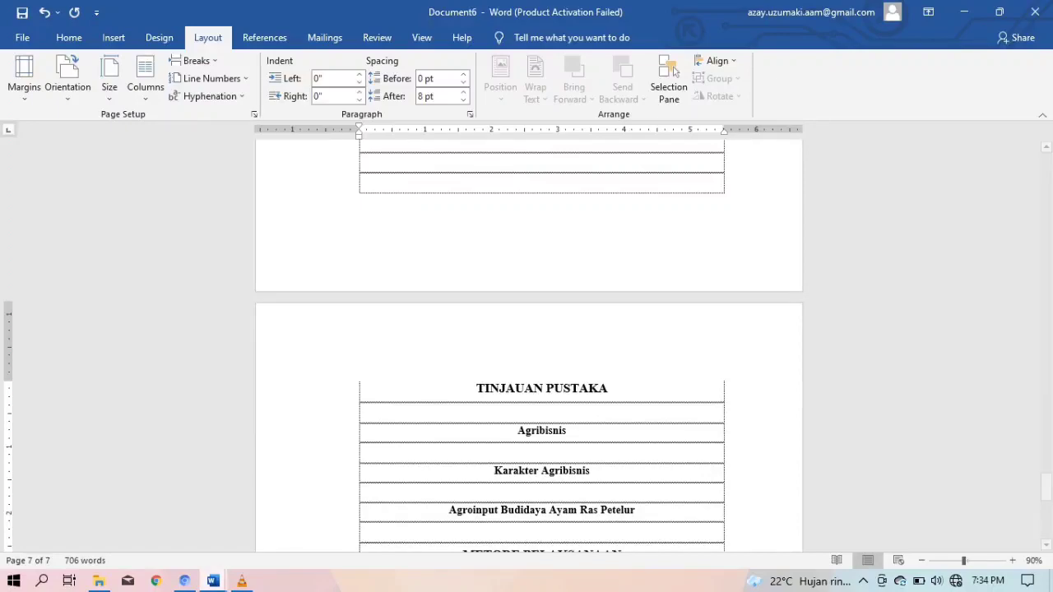
mouse_move(213, 581)
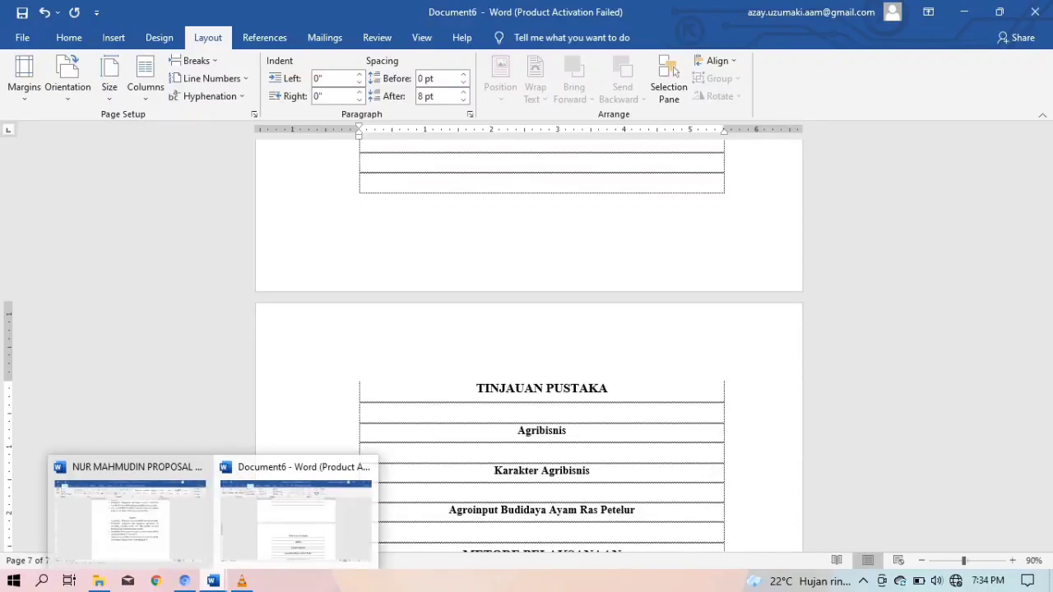
click(130, 514)
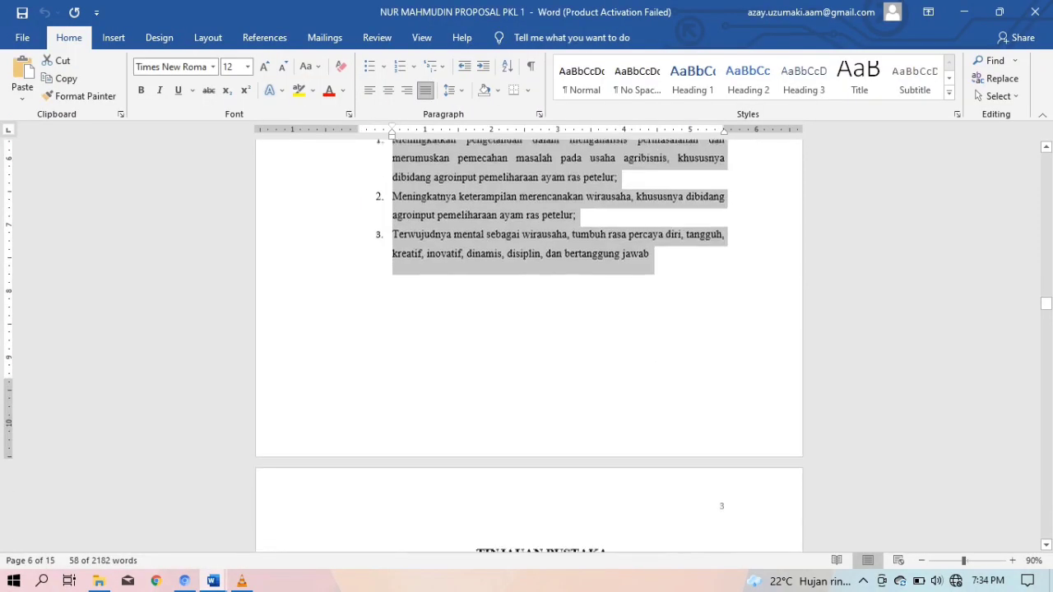
Paste the Agribisnis paragraphs below the Agribisnis heading in Document6
scroll(530, 346, down, 6)
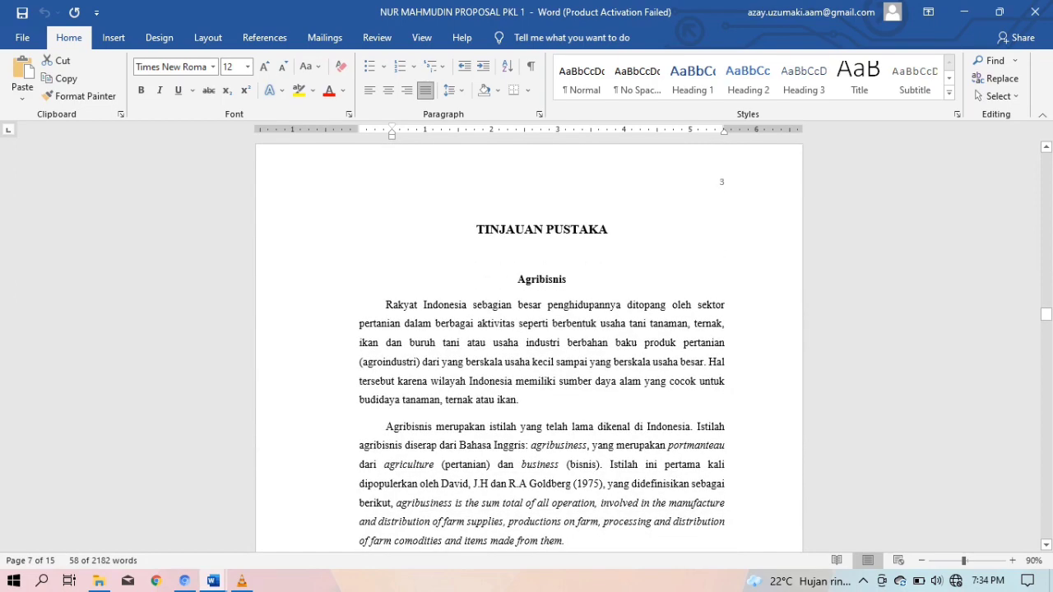
drag(404, 324, 600, 153)
scroll(363, 156, up, 1)
drag(360, 150, 565, 208)
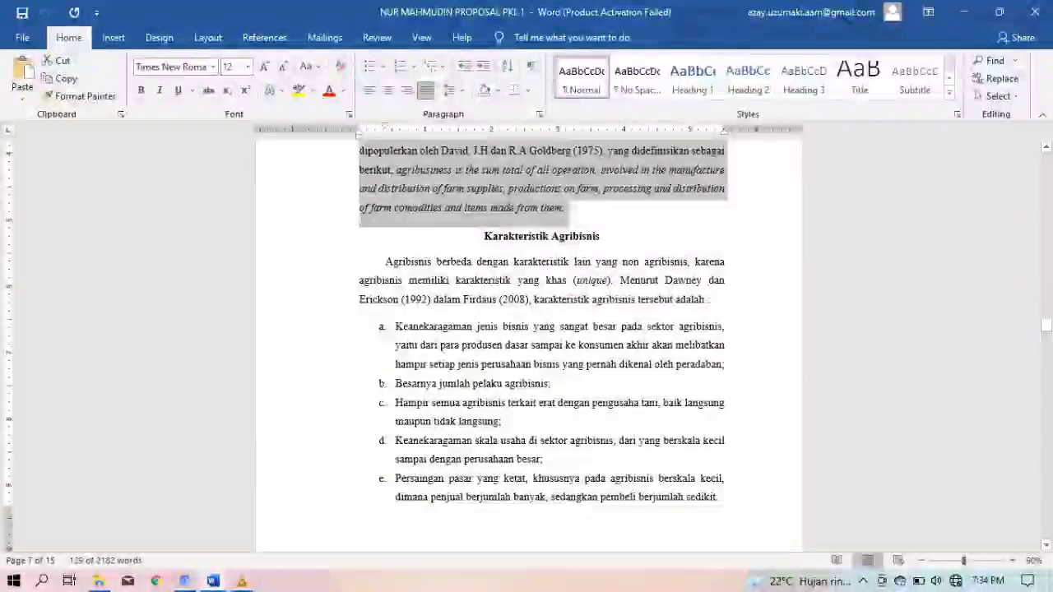
mouse_move(213, 581)
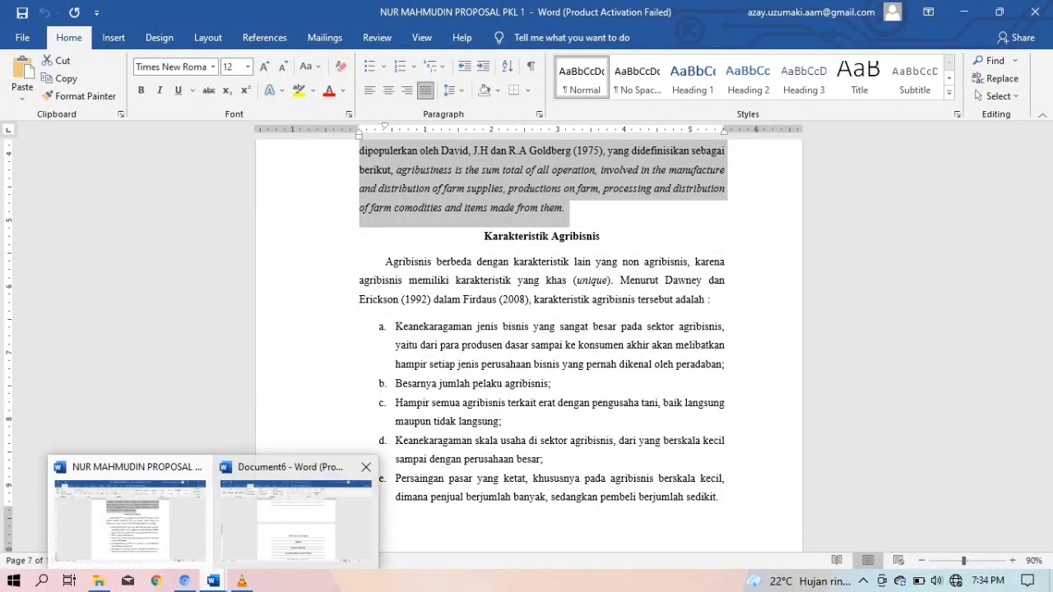
click(296, 519)
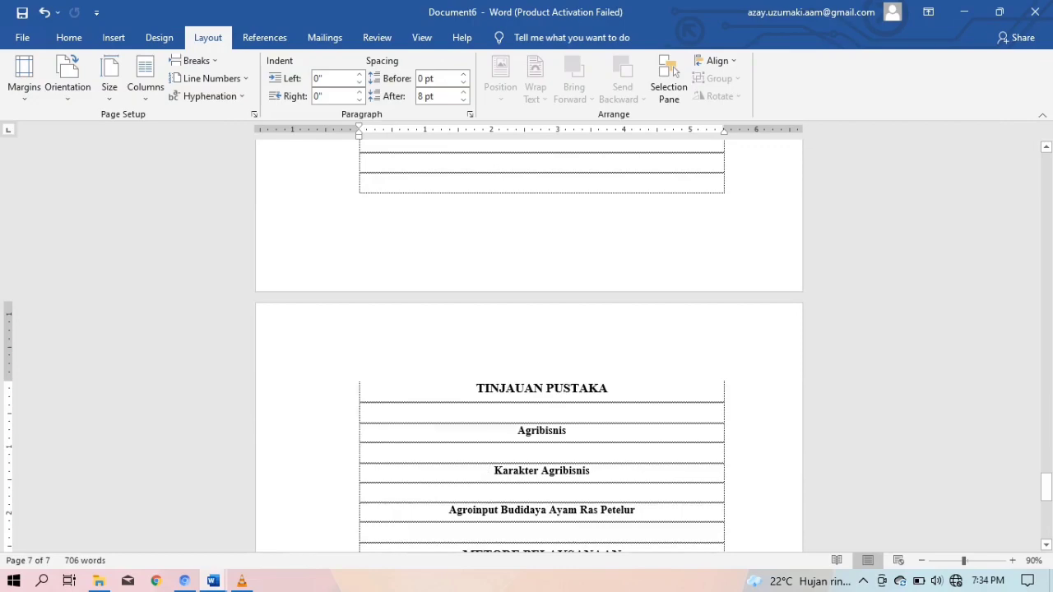
key(ctrl+v)
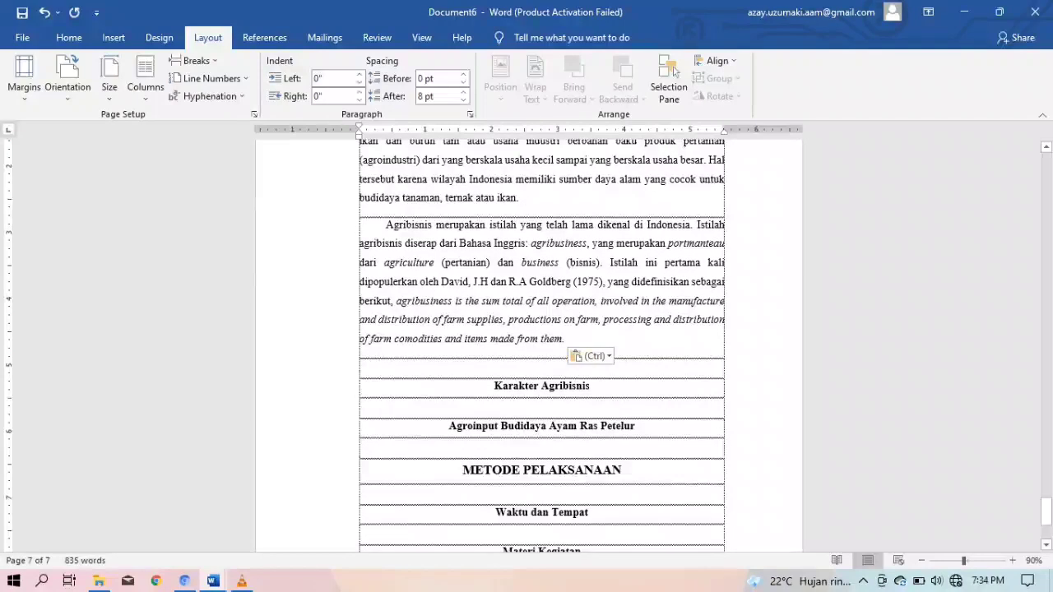
Paste the Karakteristik Agribisnis text with its a–e list and remove the empty line above Agroinput
mouse_move(213, 581)
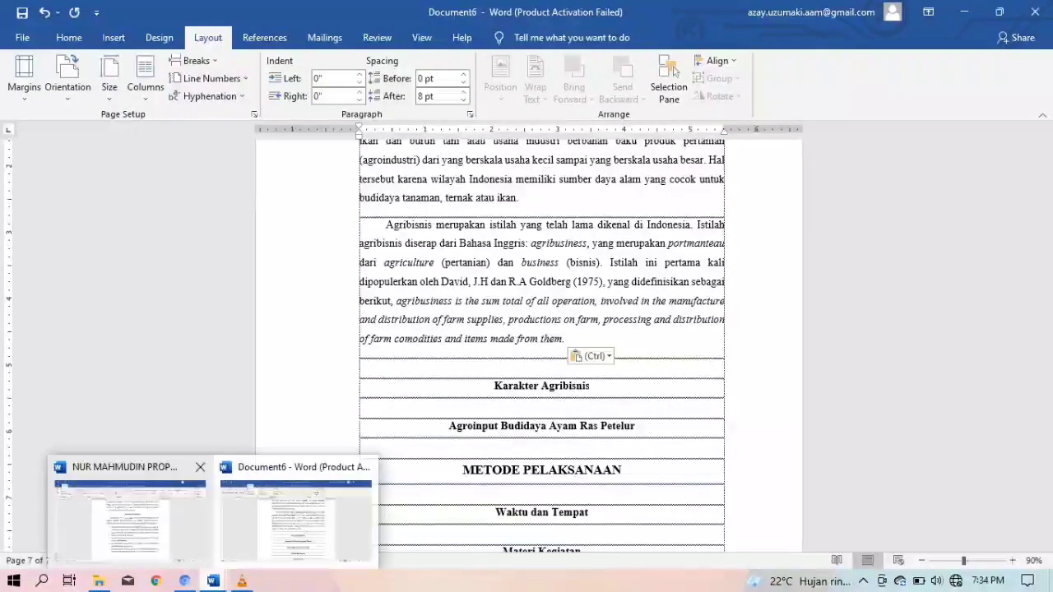
click(130, 518)
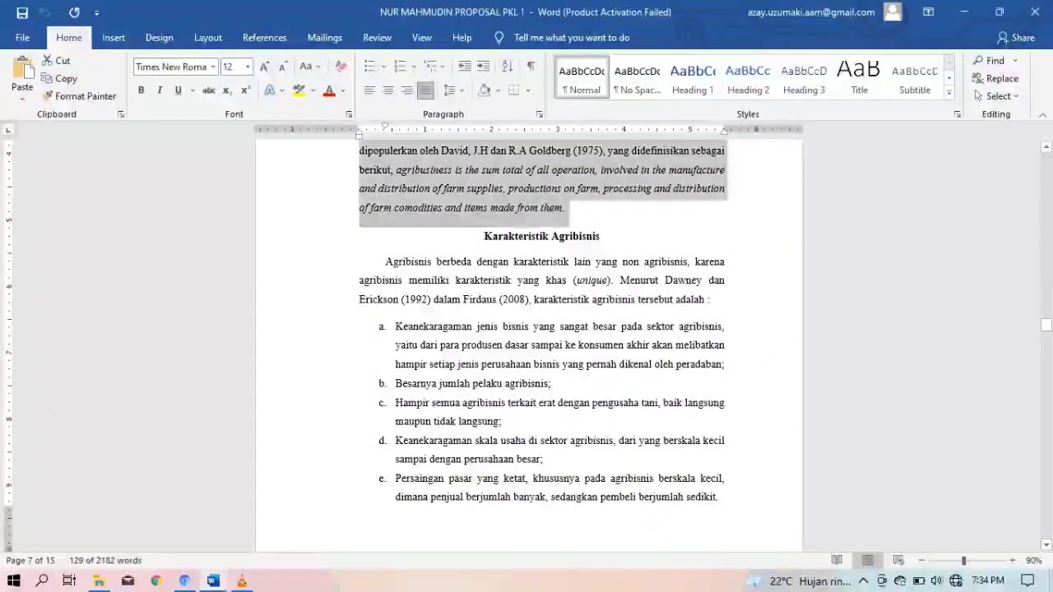
drag(385, 262, 713, 510)
key(ctrl+c)
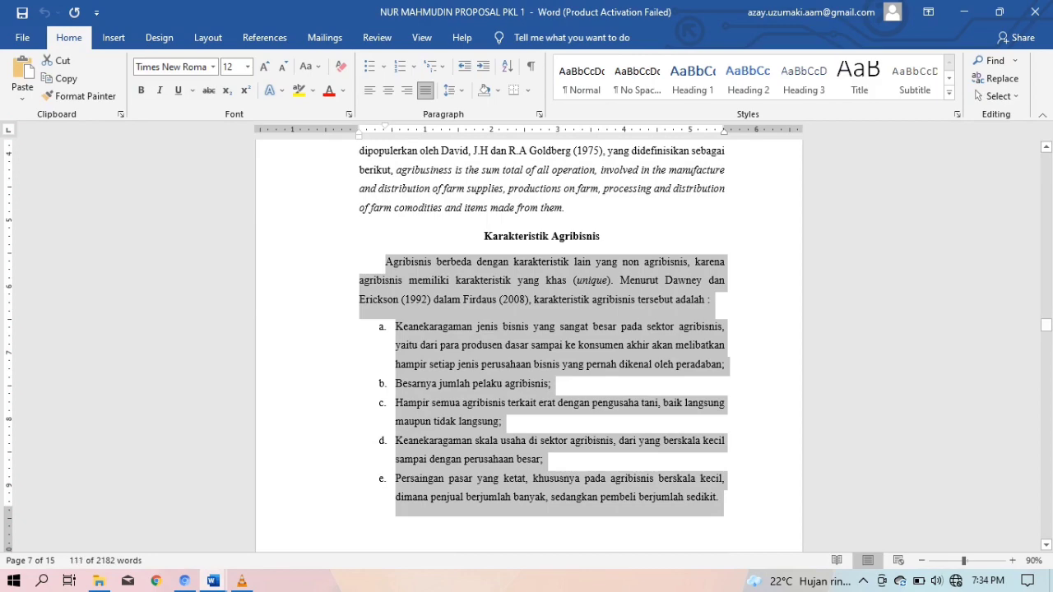
scroll(529, 346, down, 5)
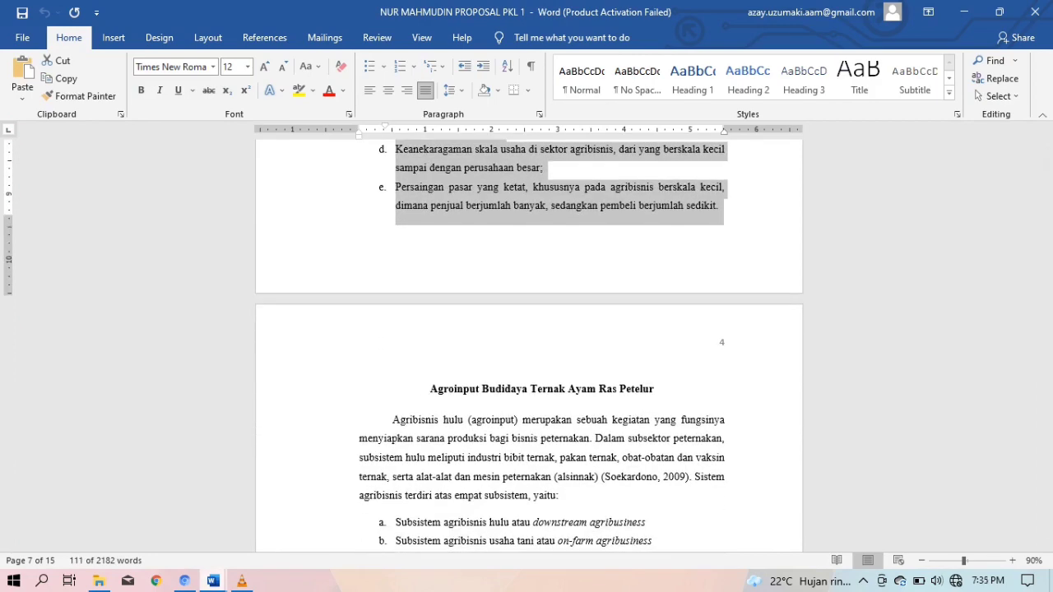
click(213, 581)
click(296, 520)
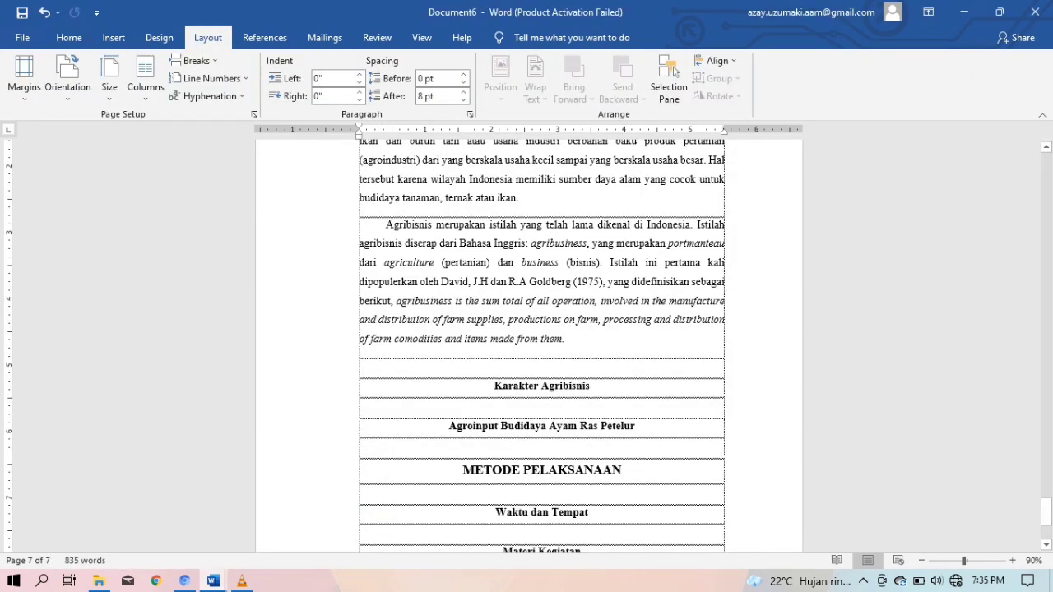
key(ctrl+v)
scroll(529, 346, down, 3)
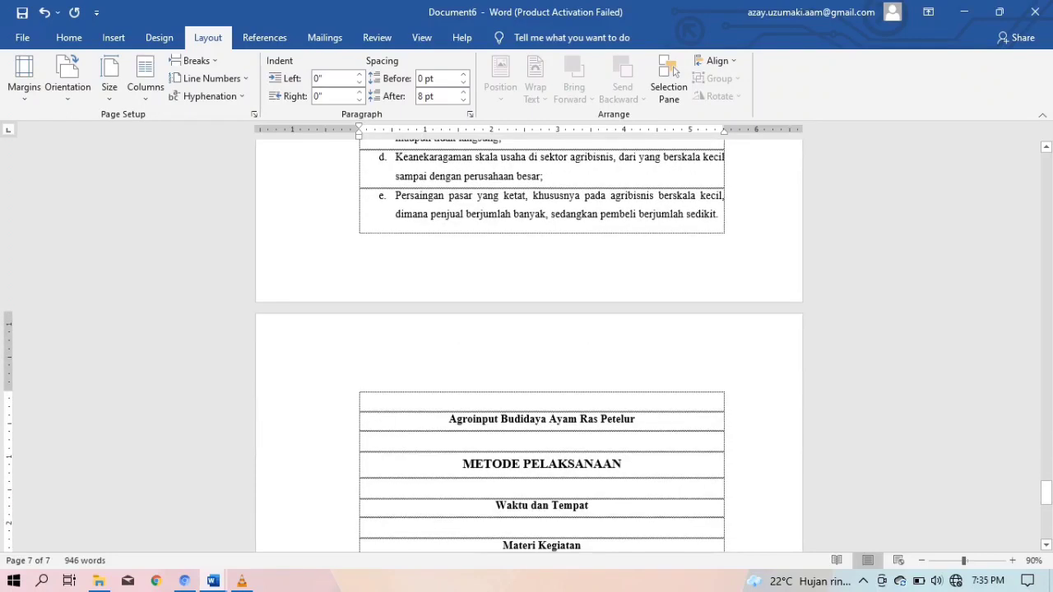
key(BackSpace)
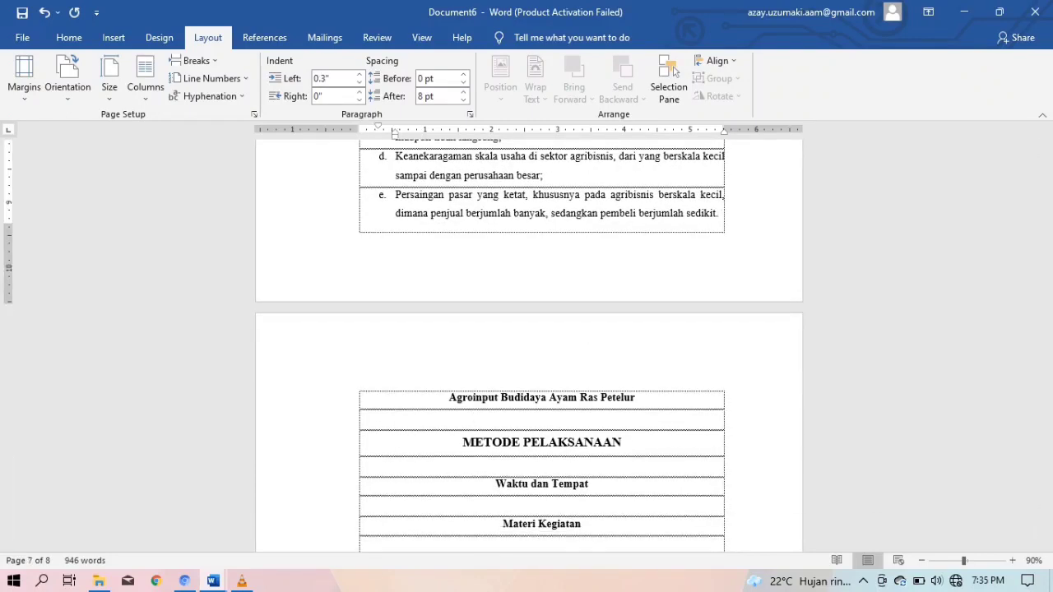
Paste the Agroinput section text, starting at 'Agribisnis hulu', below Document6's Agroinput heading
mouse_move(214, 581)
click(129, 510)
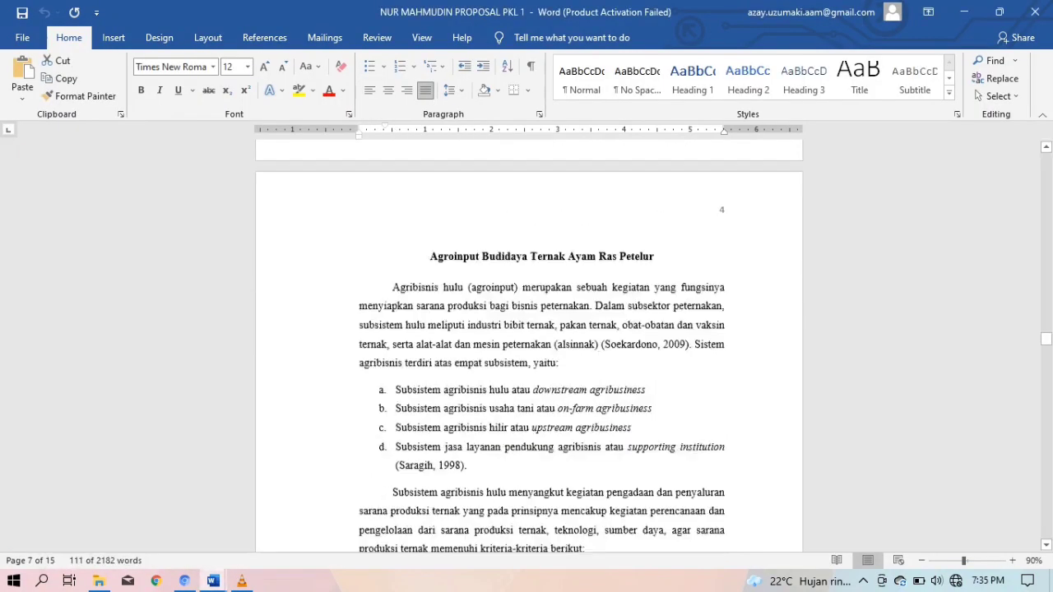
drag(393, 258, 544, 146)
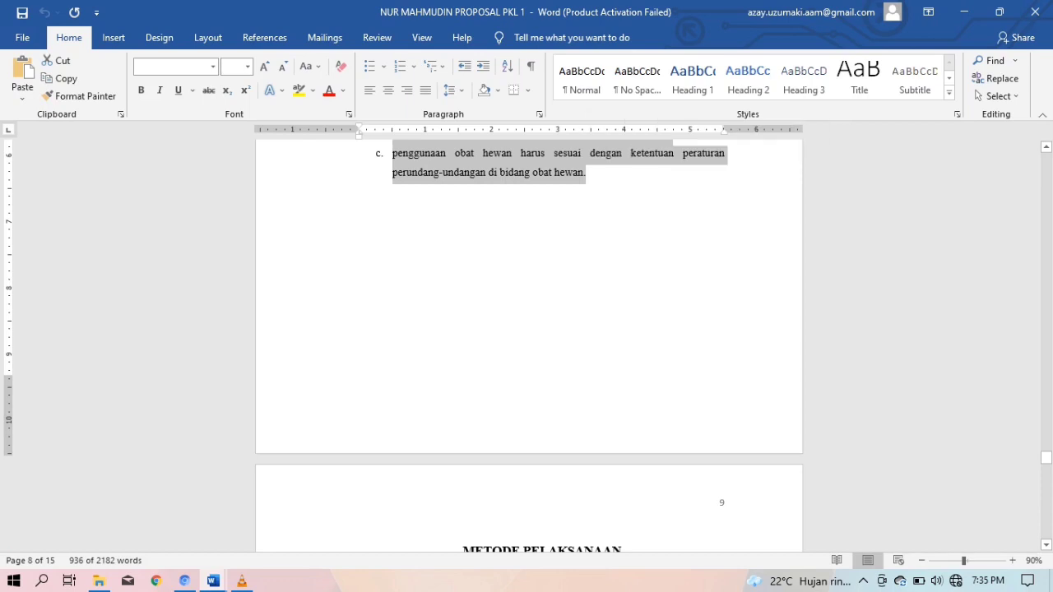
mouse_move(241, 581)
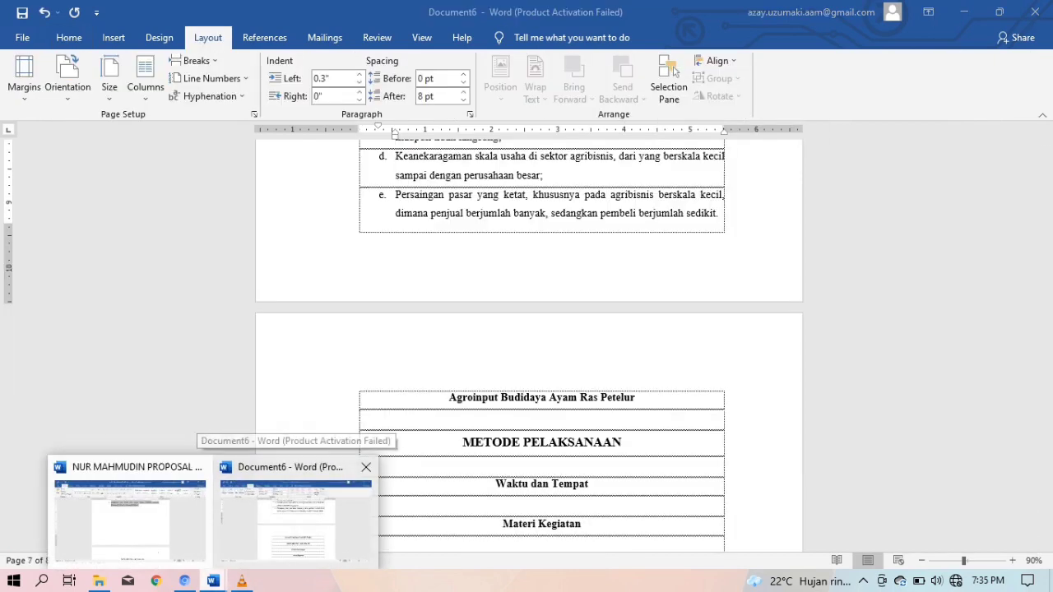
click(295, 514)
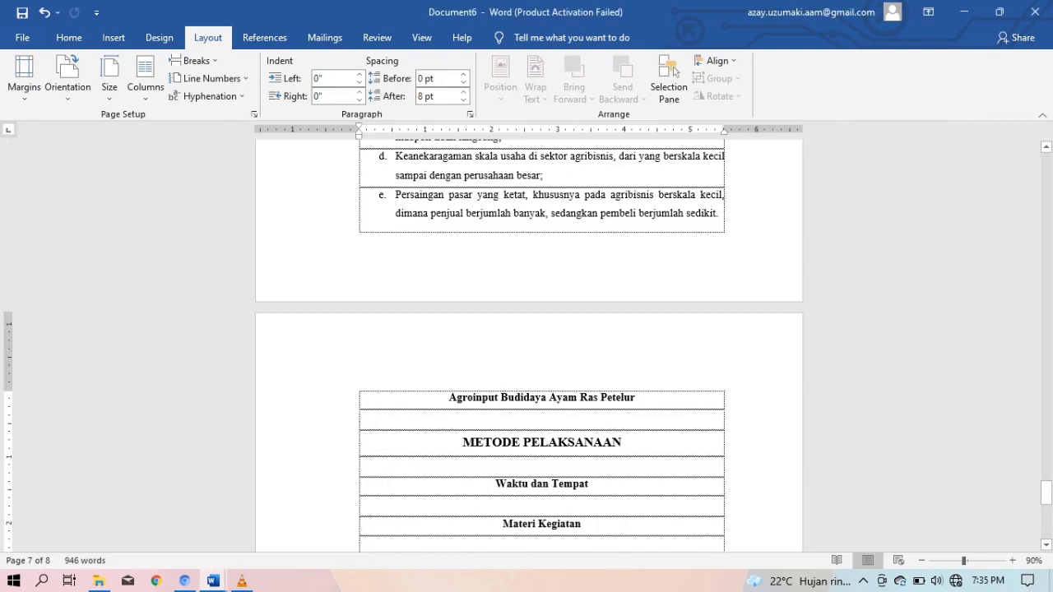
key(ctrl+v)
scroll(502, 385, up, 17)
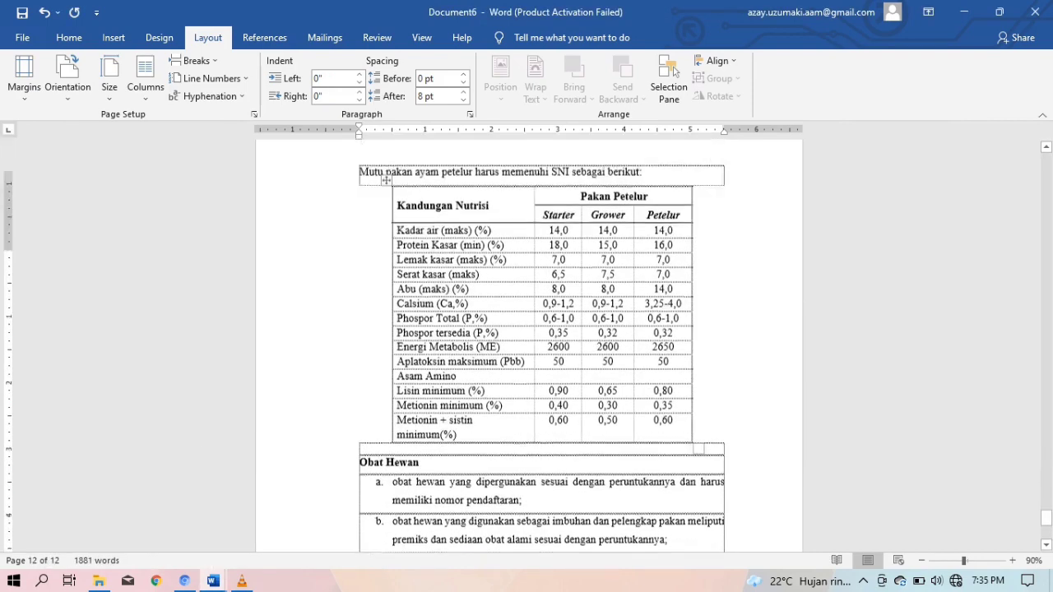
scroll(559, 477, up, 15)
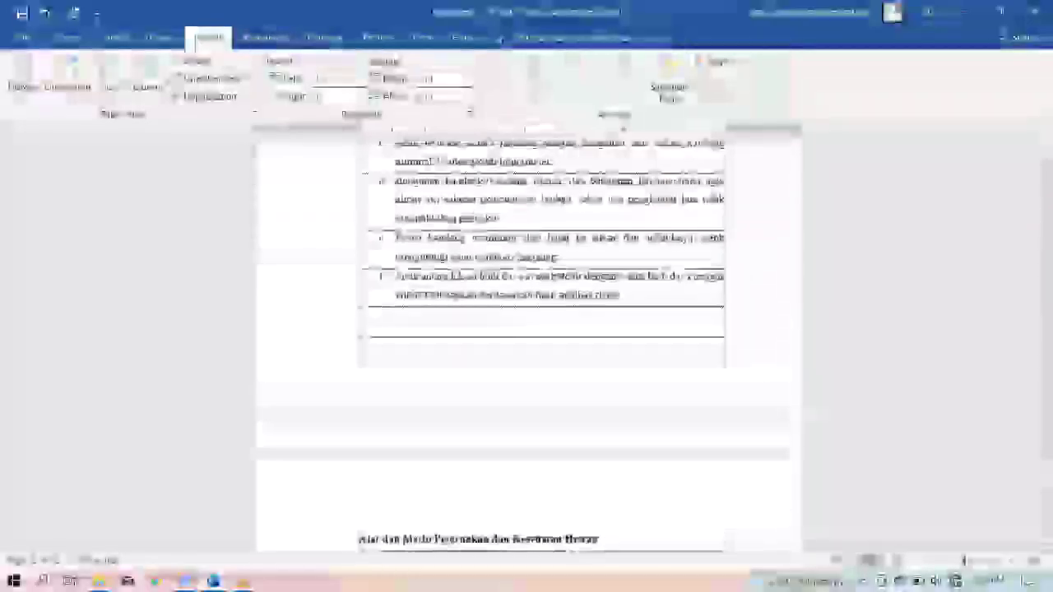
scroll(529, 338, up, 15)
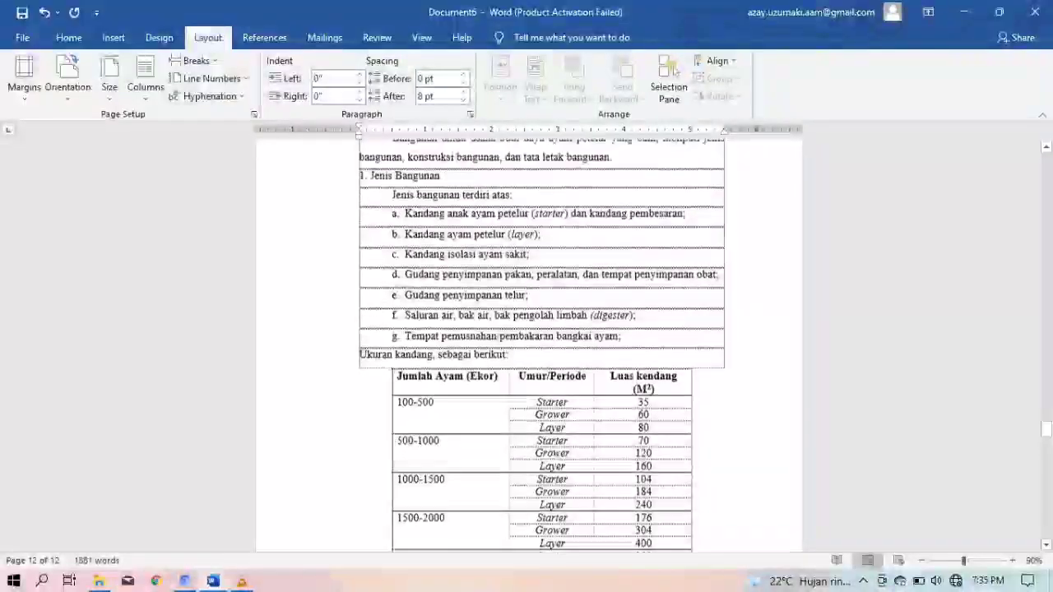
scroll(542, 345, up, 10)
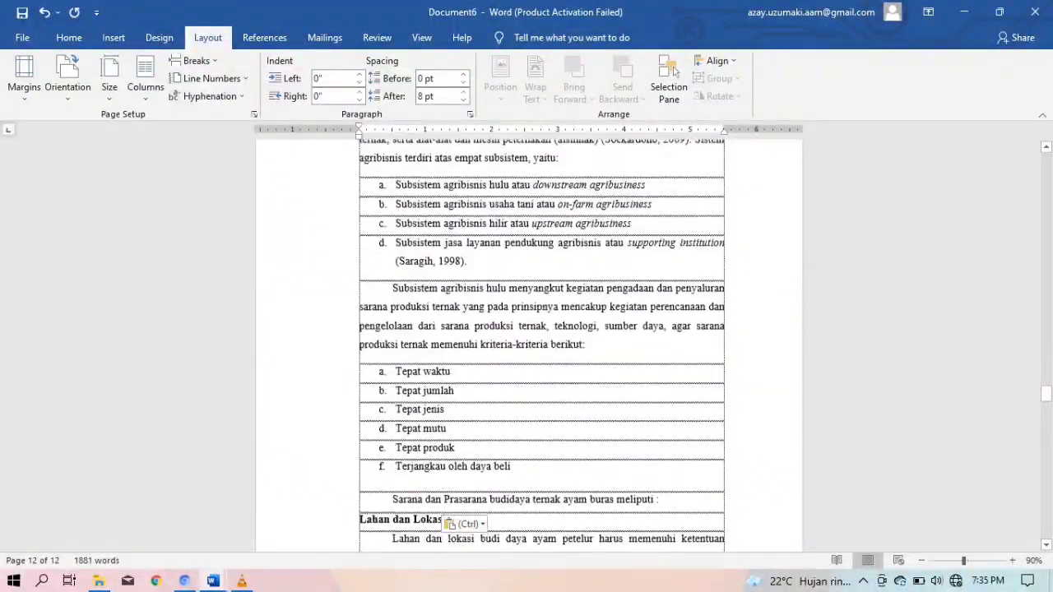
scroll(542, 345, down, 8)
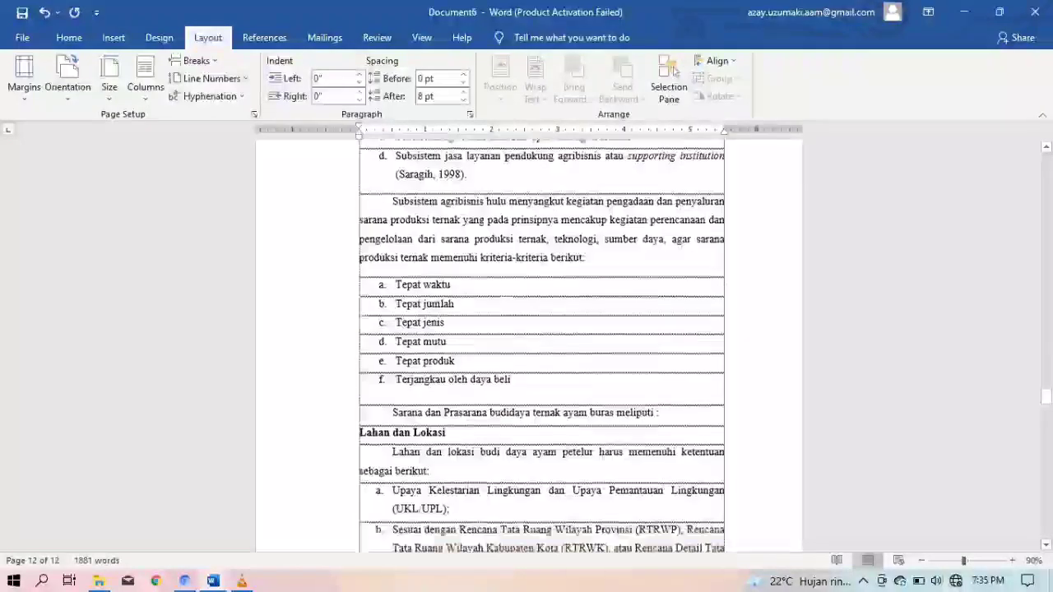
scroll(542, 346, up, 3)
scroll(541, 345, up, 3)
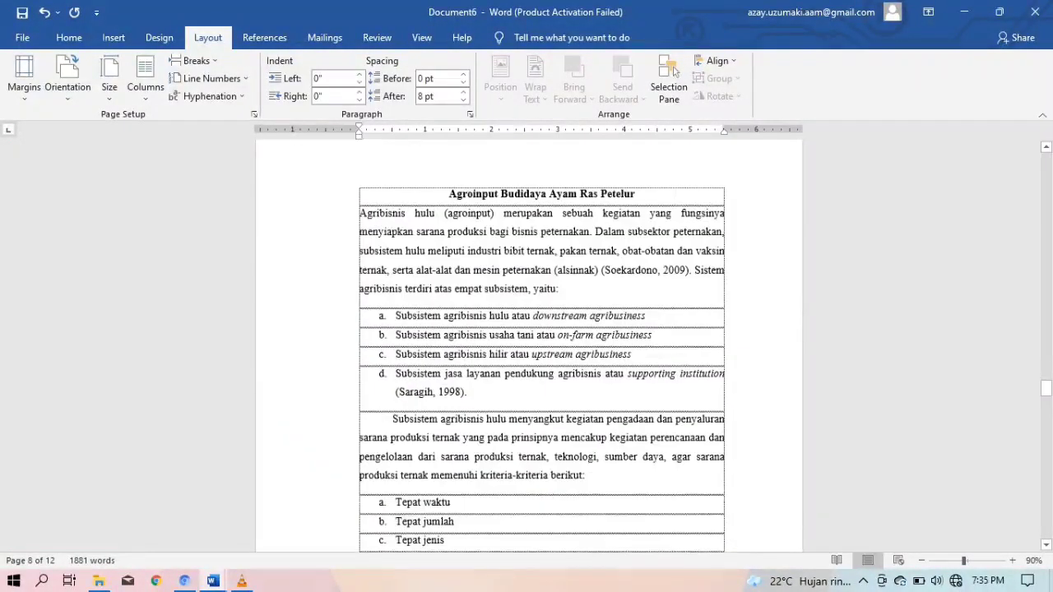
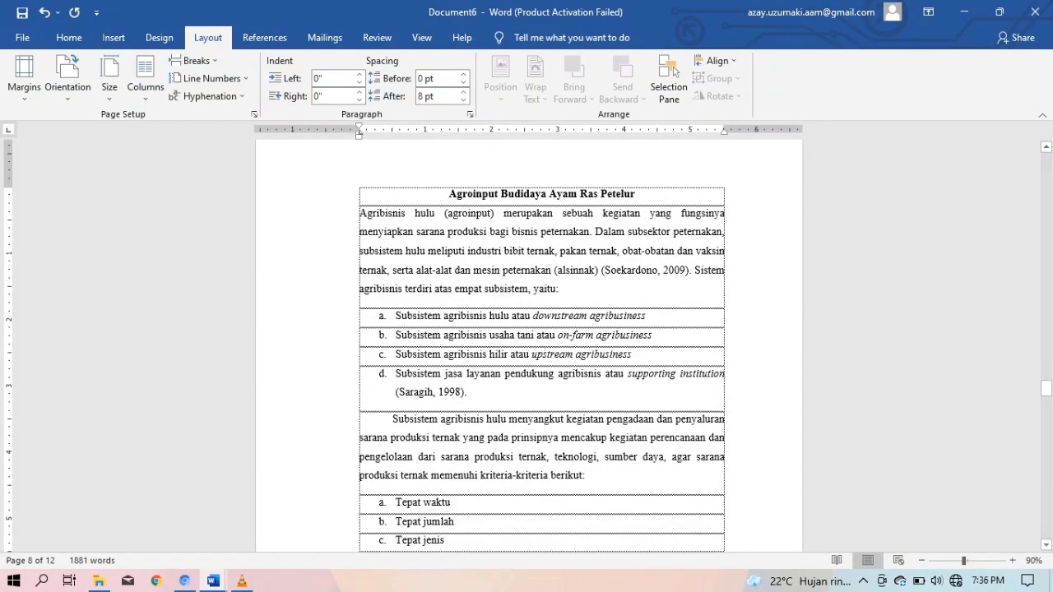
Push the METODE PELAKSANAAN heading onto a new page with blank lines
scroll(541, 346, up, 15)
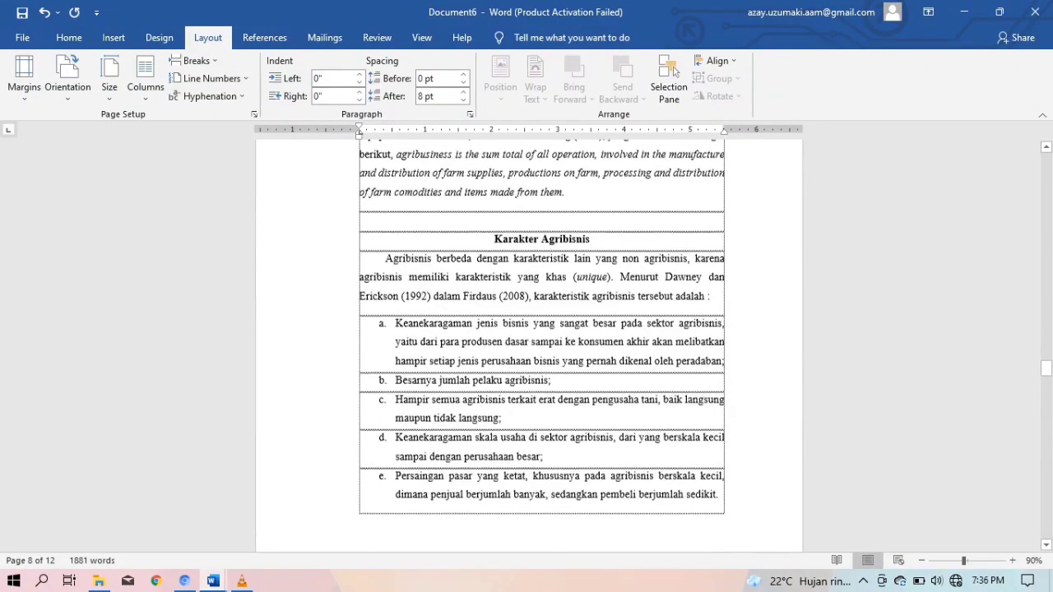
scroll(542, 345, down, 12)
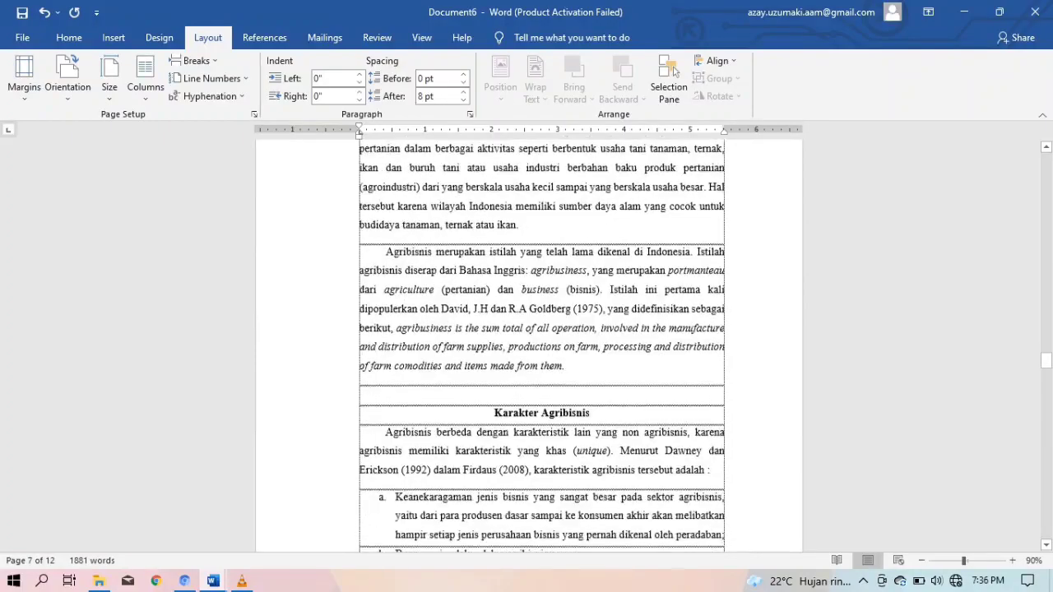
scroll(541, 345, down, 20)
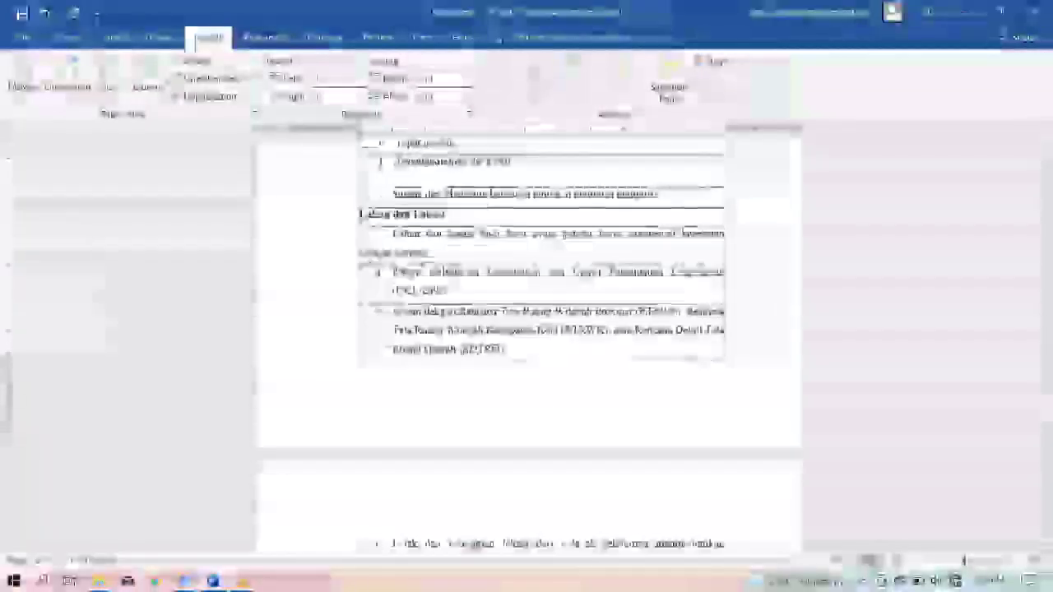
scroll(542, 345, down, 15)
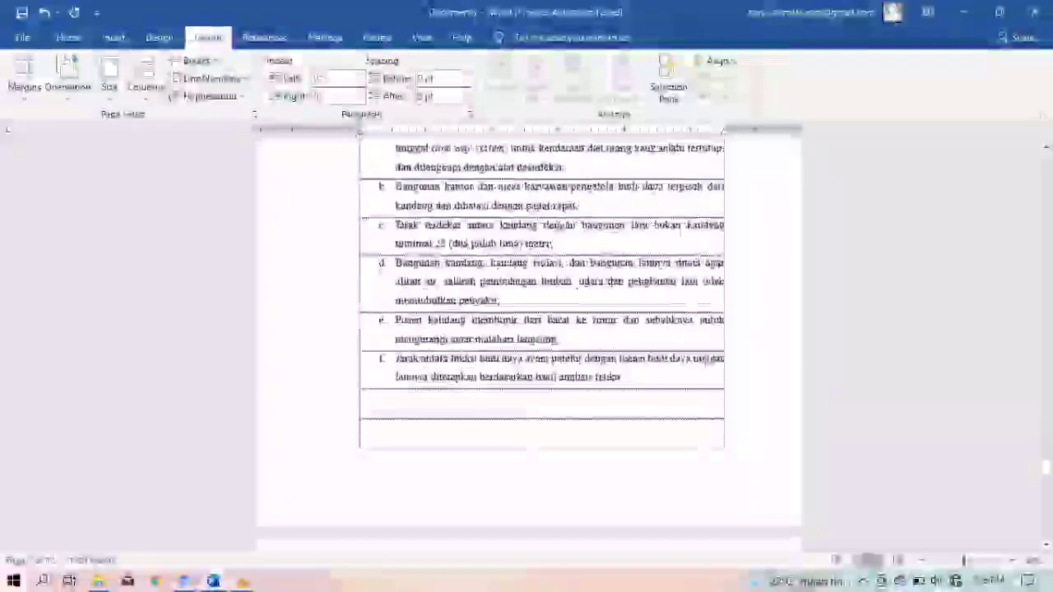
scroll(541, 345, down, 12)
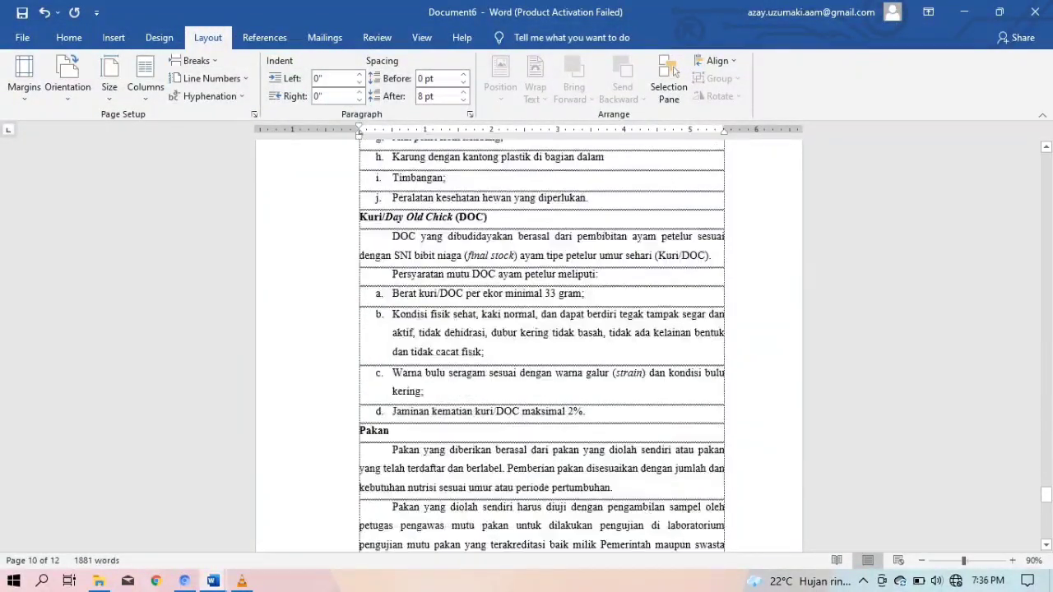
scroll(541, 346, down, 15)
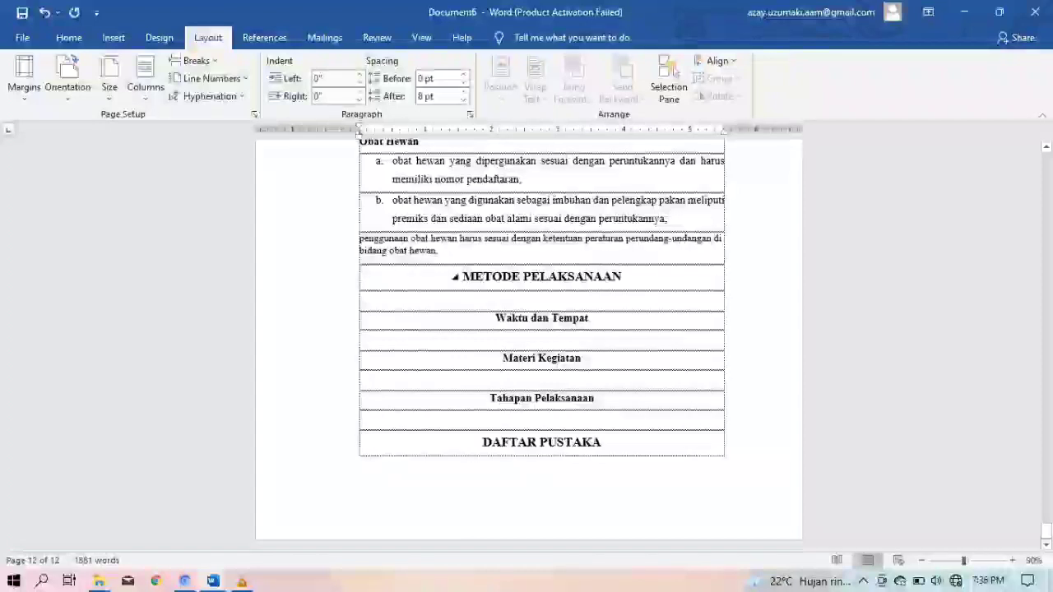
click(541, 277)
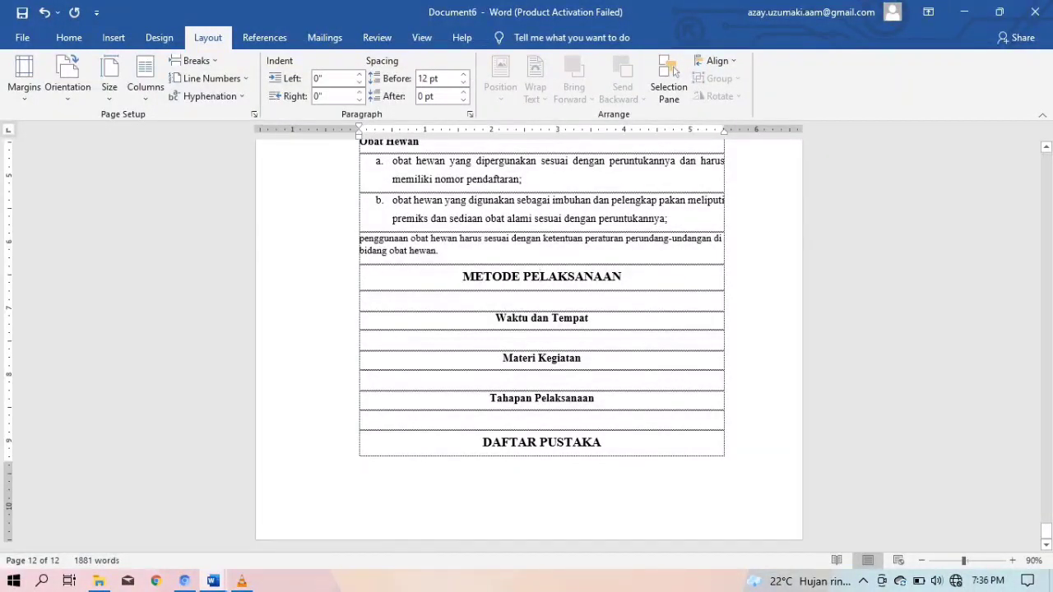
key(Return)
key(Return)
key(Return)
key(Return)
key(Return)
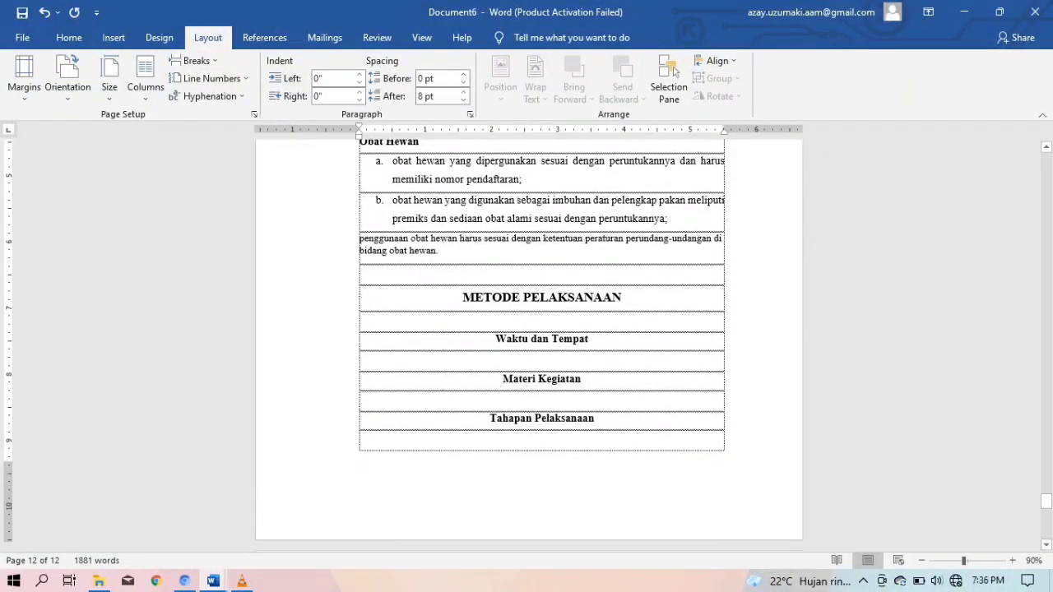
key(Return)
key(Return)
key(Return)
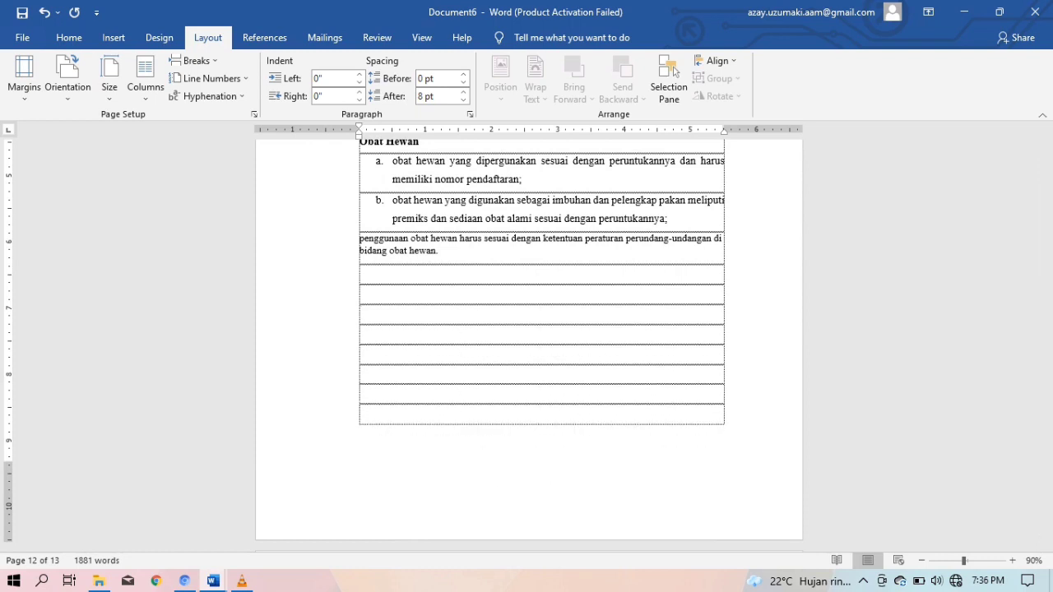
Copy the PKL paragraph from the proposal under Waktu dan Tempat and indent its first line
scroll(529, 346, down, 5)
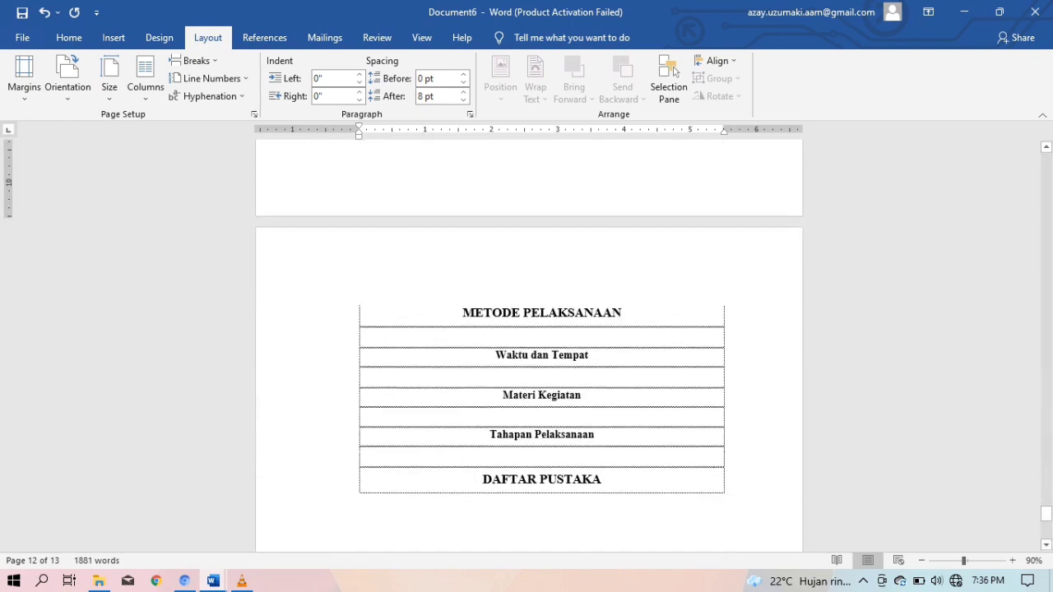
mouse_move(213, 581)
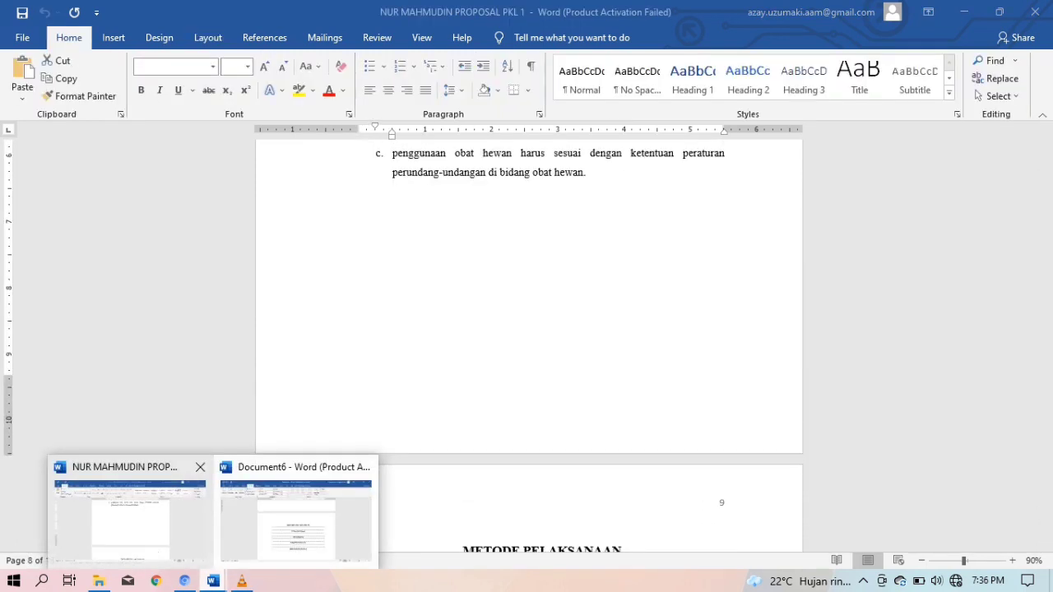
click(128, 510)
scroll(529, 346, down, 3)
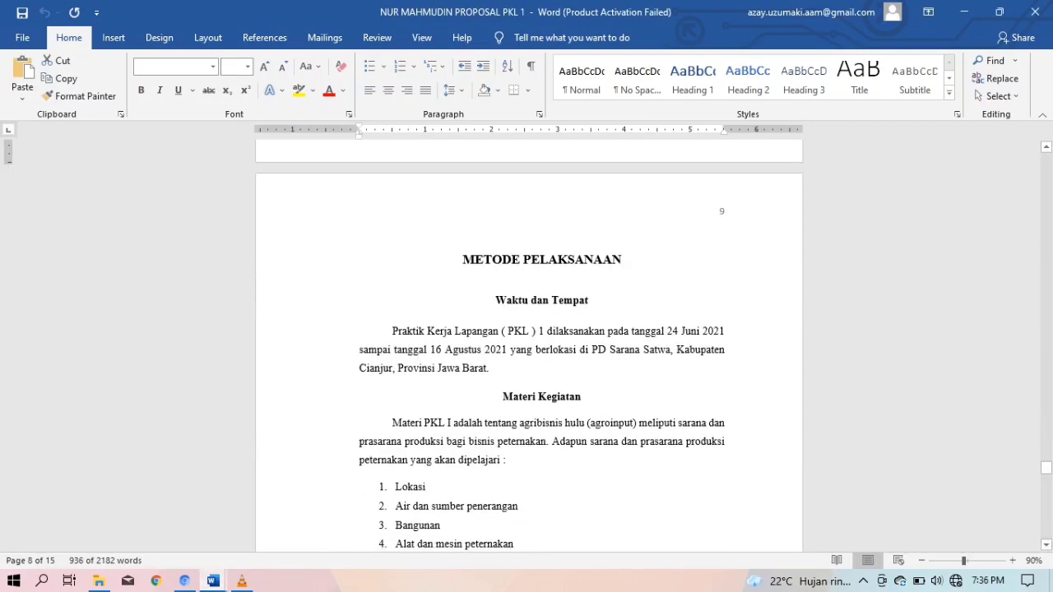
drag(392, 331, 492, 368)
key(ctrl+c)
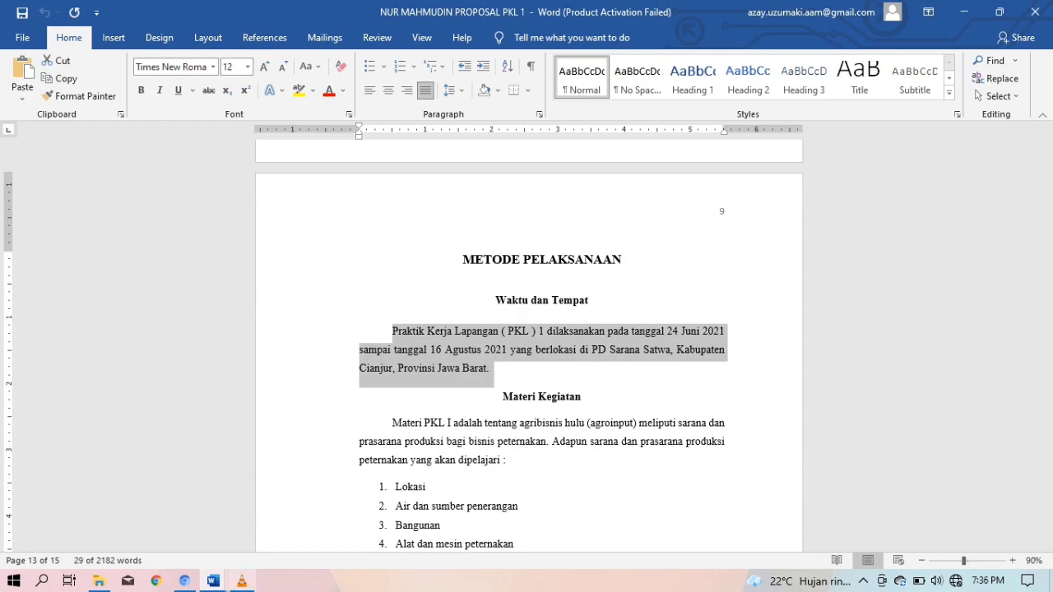
mouse_move(213, 581)
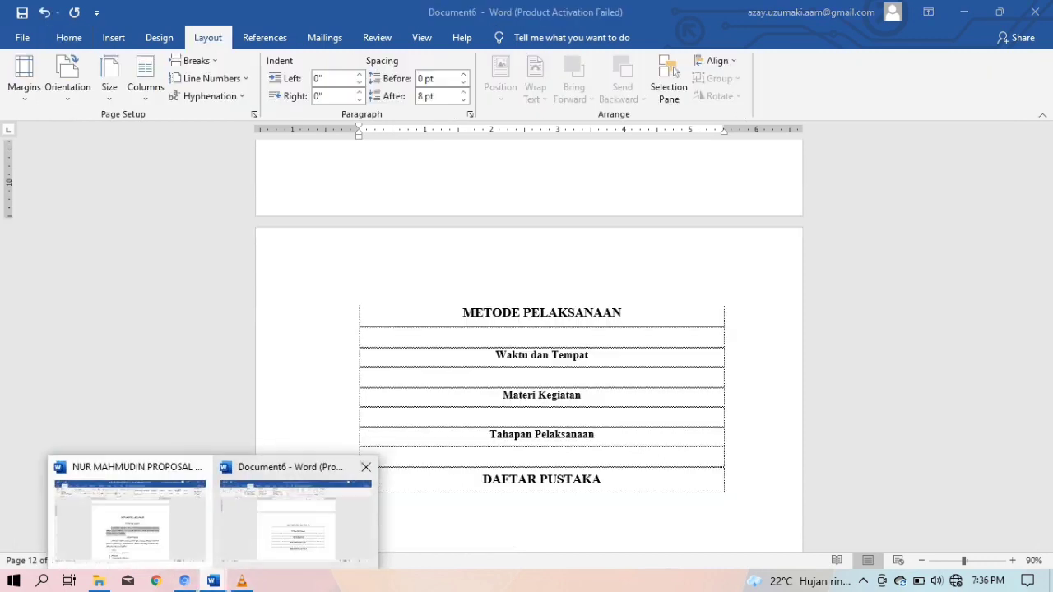
click(294, 519)
key(ctrl+v)
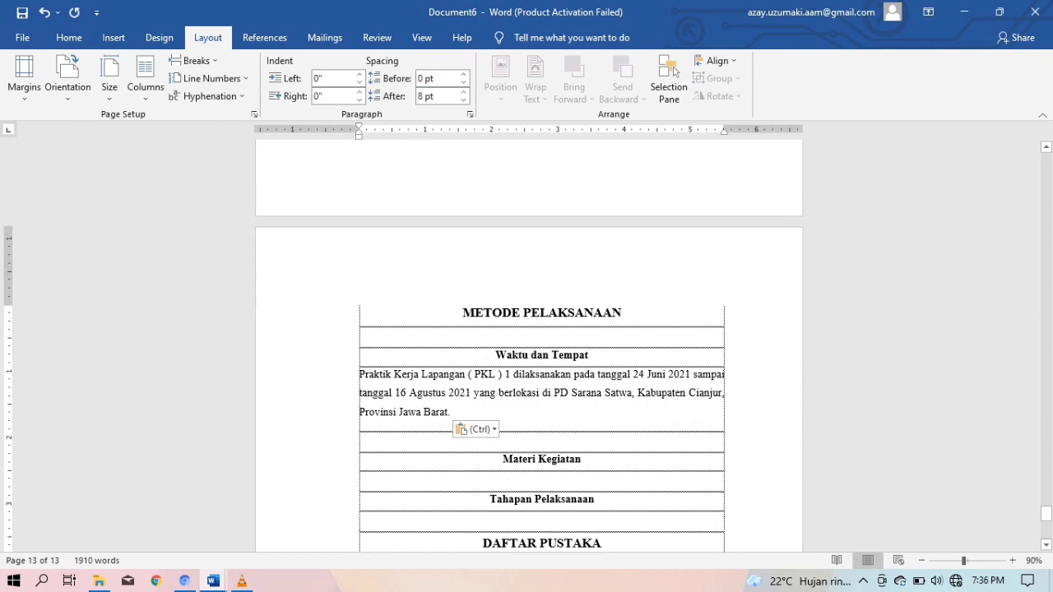
key(Tab)
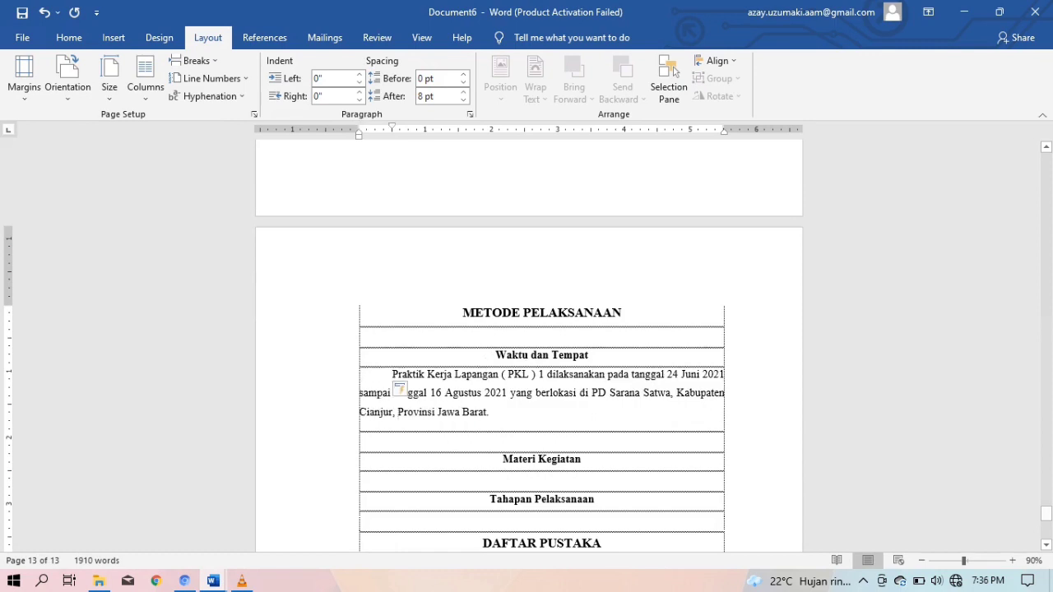
Paste the Materi PKL paragraph with its seven-item list and indent its first line
click(214, 581)
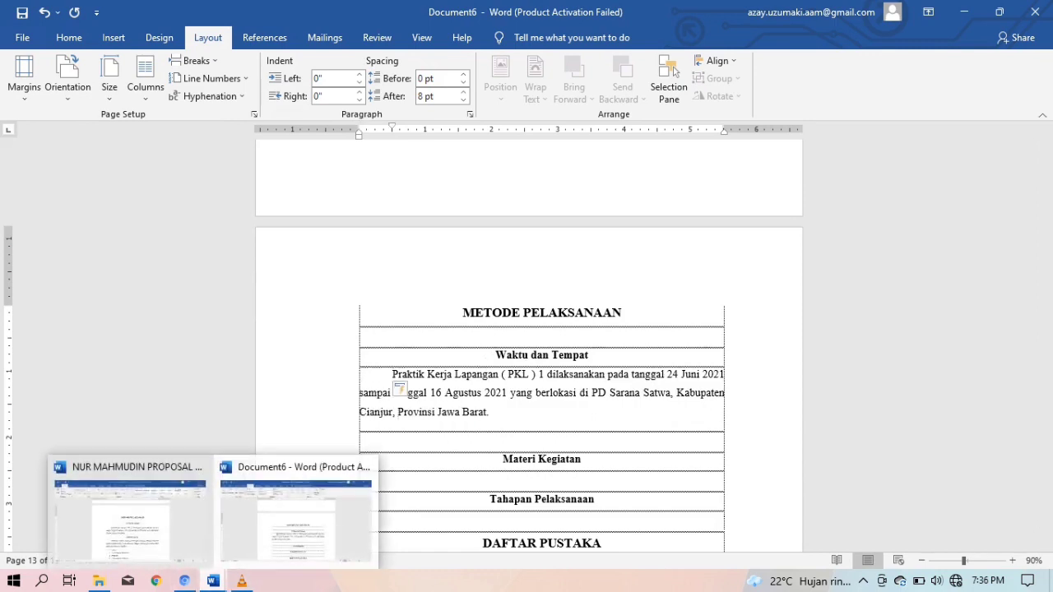
click(130, 518)
scroll(542, 346, down, 3)
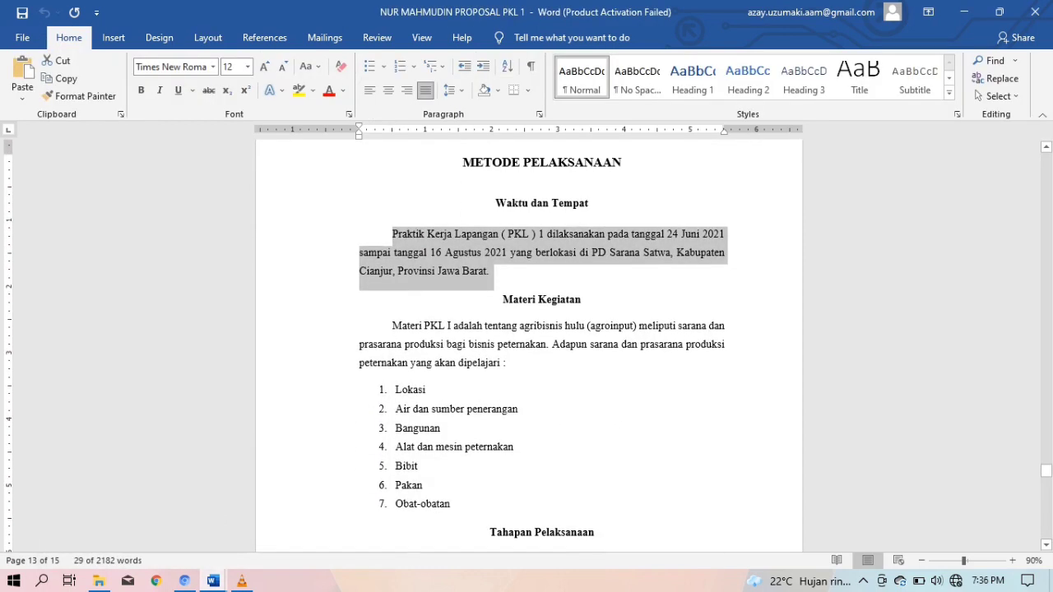
drag(392, 326, 451, 504)
key(ctrl+c)
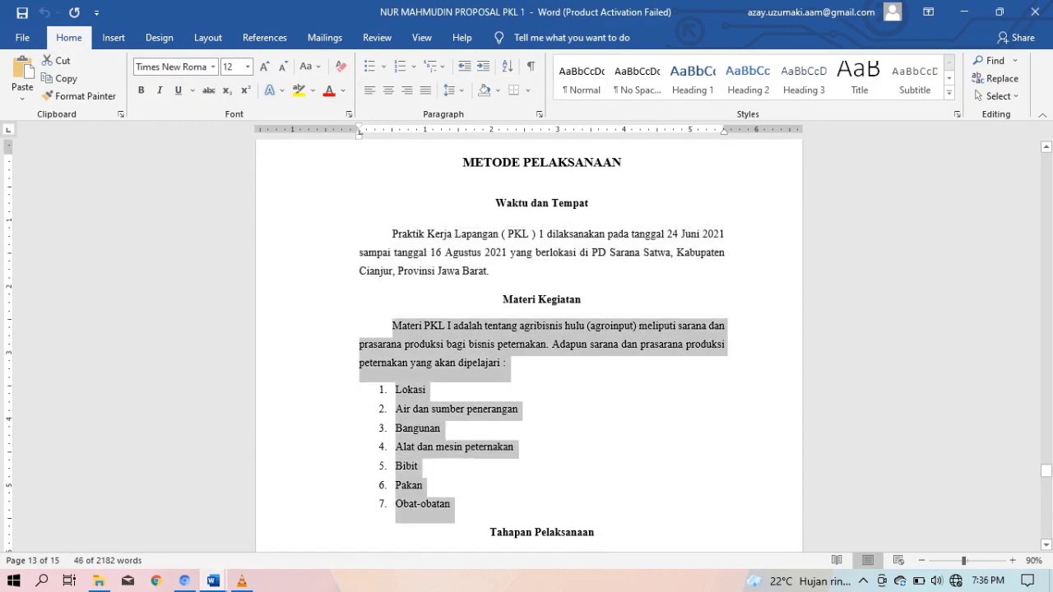
click(213, 581)
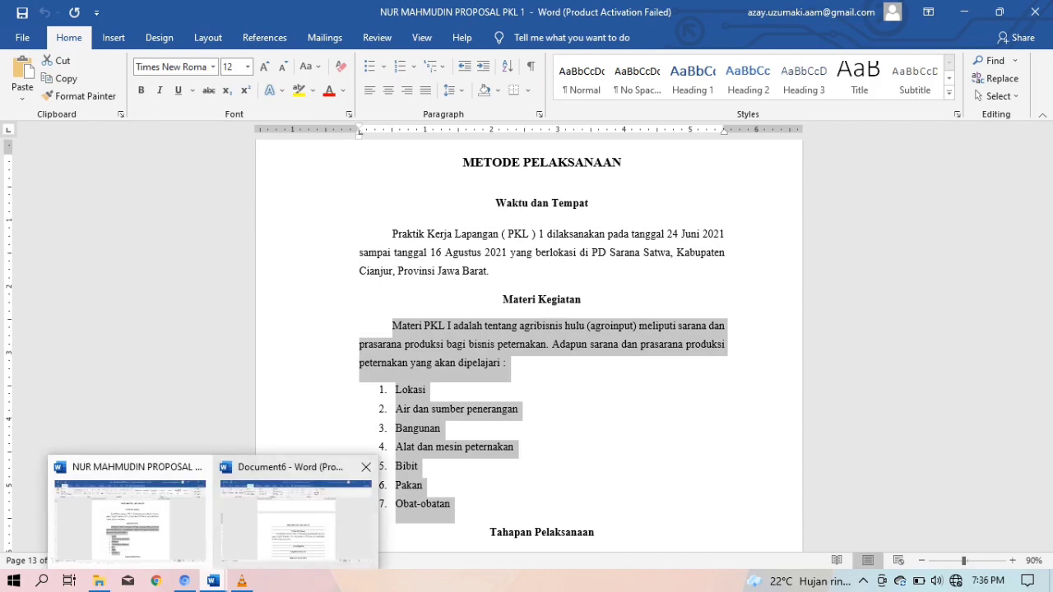
click(293, 527)
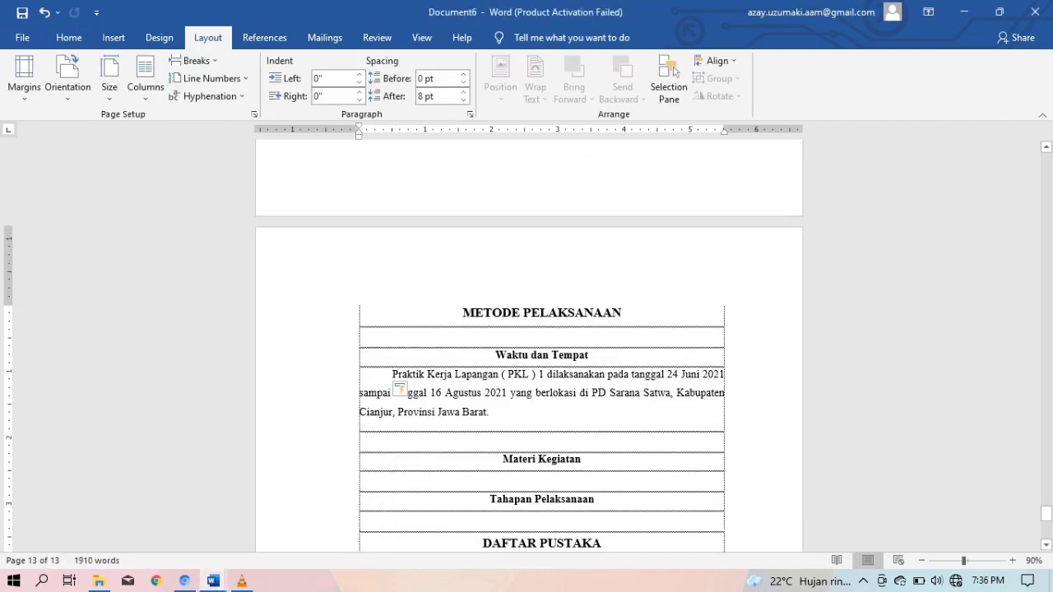
key(ctrl+v)
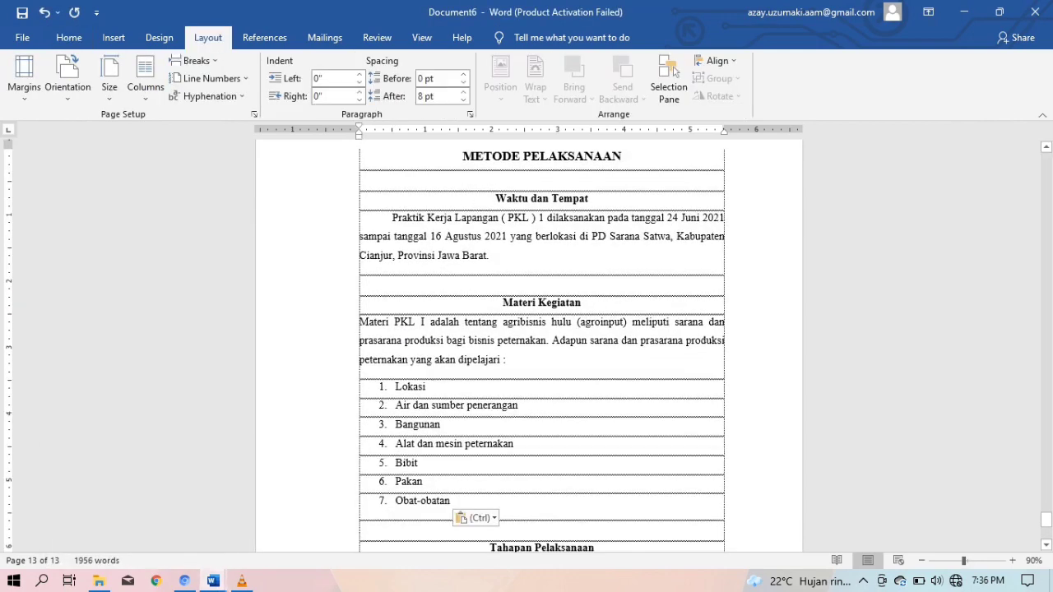
key(Tab)
scroll(541, 345, down, 3)
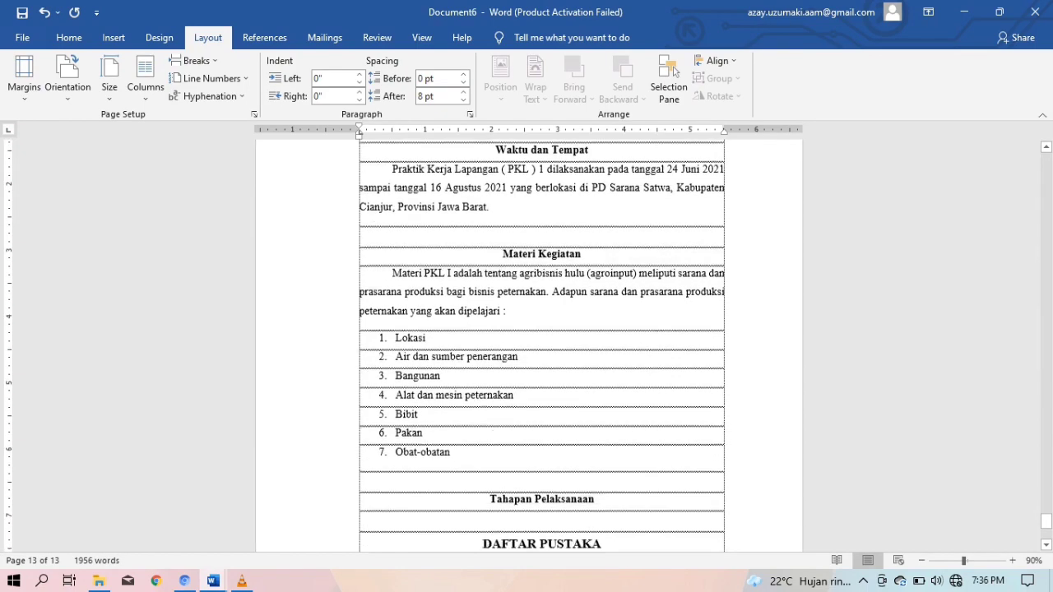
Copy the Persiapan and Observasi sections from the proposal into Document6
mouse_move(213, 581)
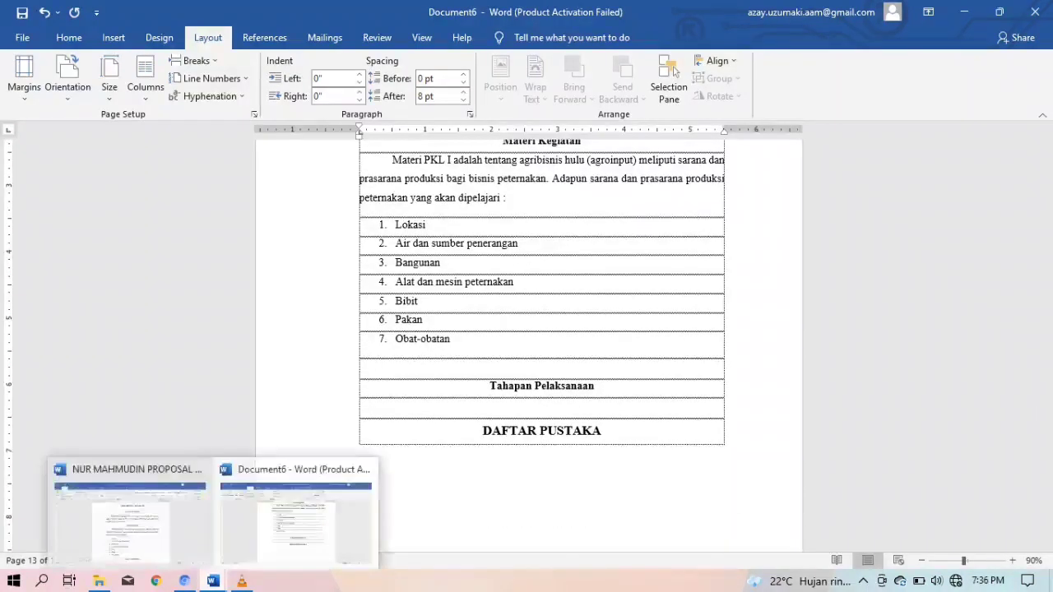
click(127, 514)
scroll(529, 346, down, 3)
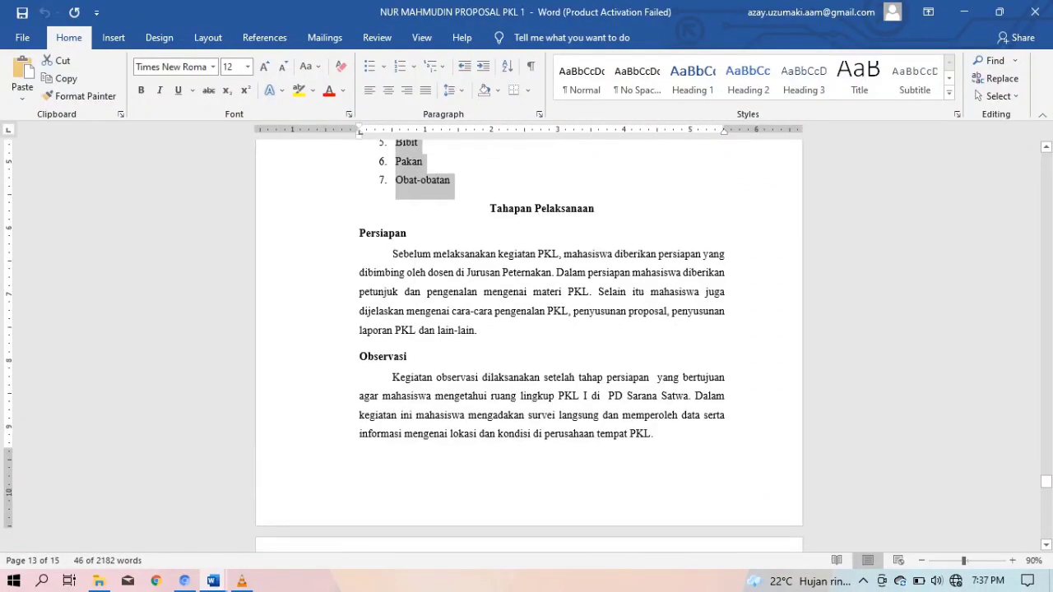
drag(361, 234, 659, 435)
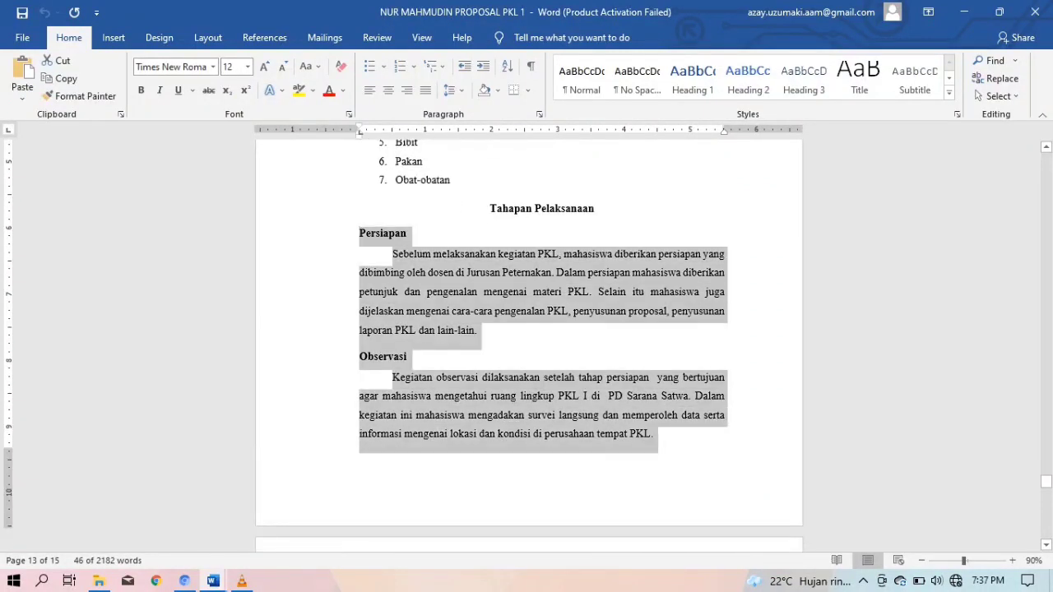
scroll(528, 346, up, 8)
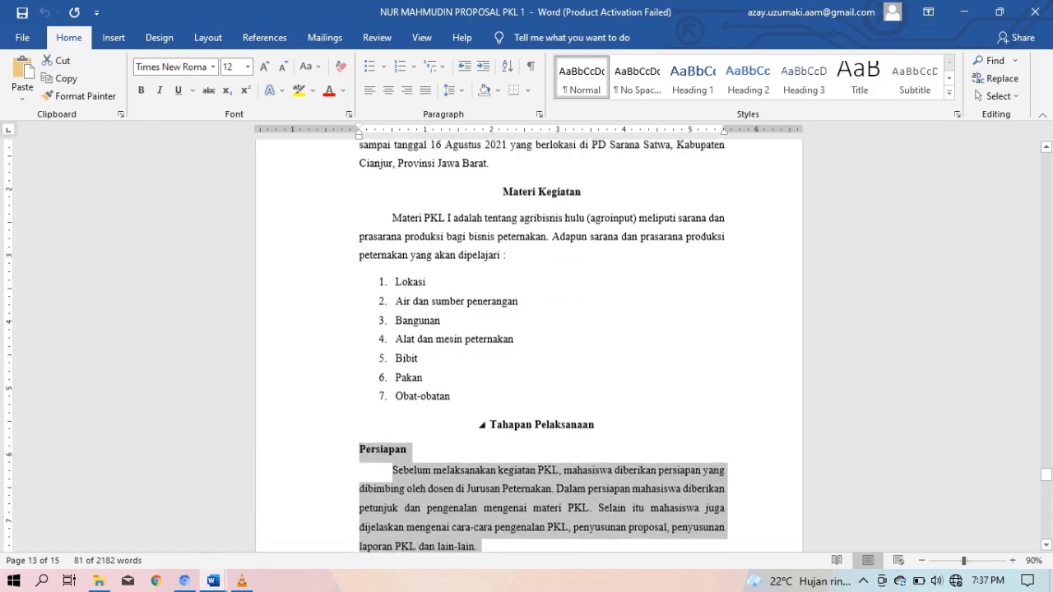
scroll(529, 346, down, 6)
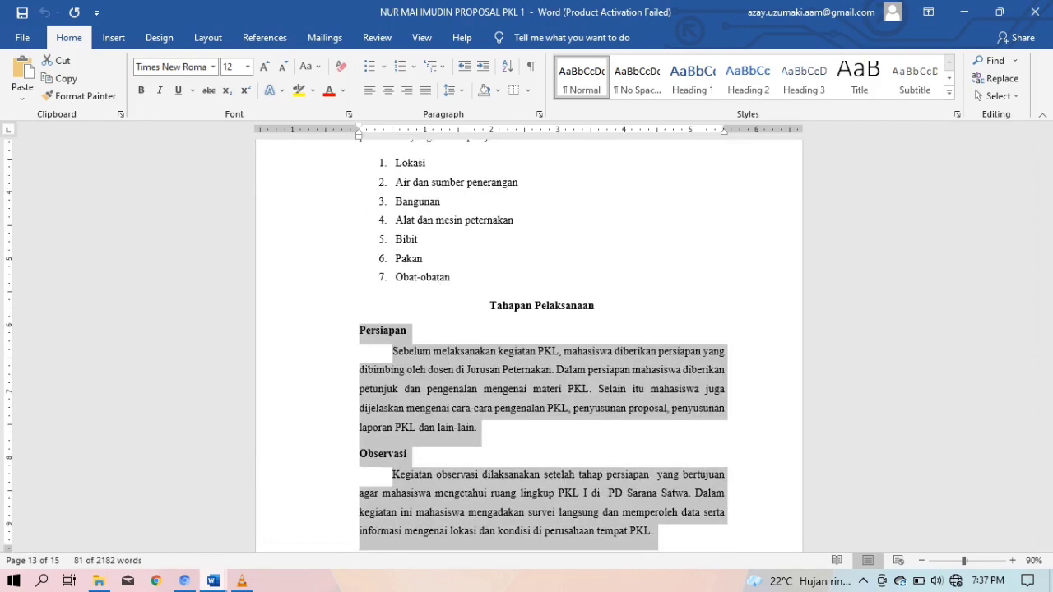
mouse_move(213, 581)
click(296, 514)
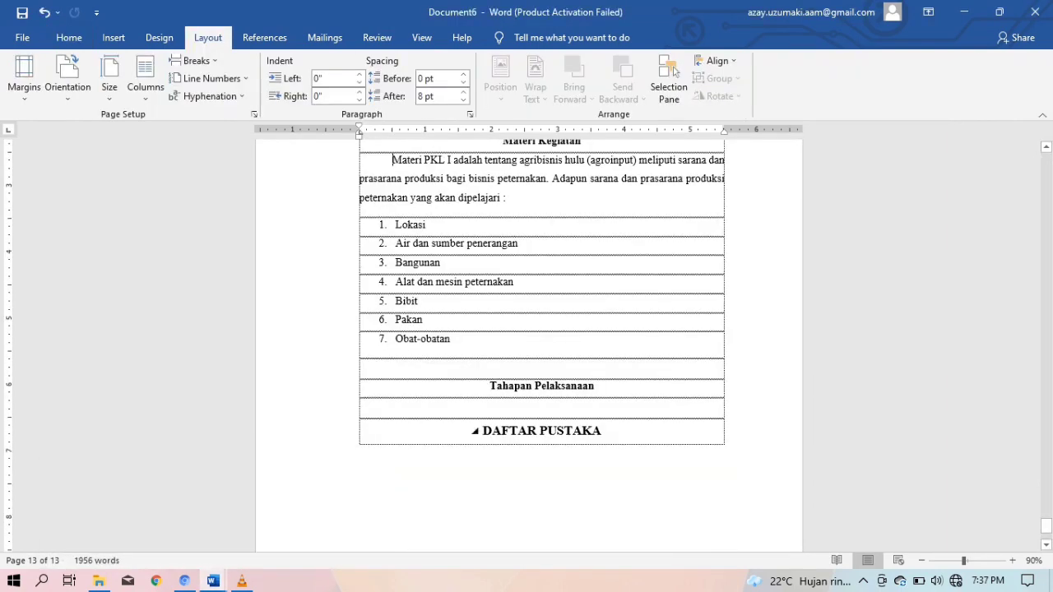
text(Persiapan Sebelum melaksanakan kegiatan PKL, mahasiswa diberikan persiapan yang dibimbing oleh dosen di Jurusan Peternakan. Dalam persiapan mahasiswa diberikan petunjuk dan pengenalan mengenai materi PKL. Selain itu mahasiswa juga dijelaskan mengenai cara-cara pengenalan PKL, penyusunan proposal, penyusunan laporan PKL dan lain-lain. Observasi Kegiatan observasi dilaksanakan setelah tahap persiapan  yang bertujuan agar mahasiswa mengetahui ruang lingkup PKL I di  PD Sarana Satwa. Dalam kegiatan ini mahasiswa mengadakan survei langsung dan memperoleh data serta informasi mengenai lokasi dan kondisi di perusahaan tempat PKL.)
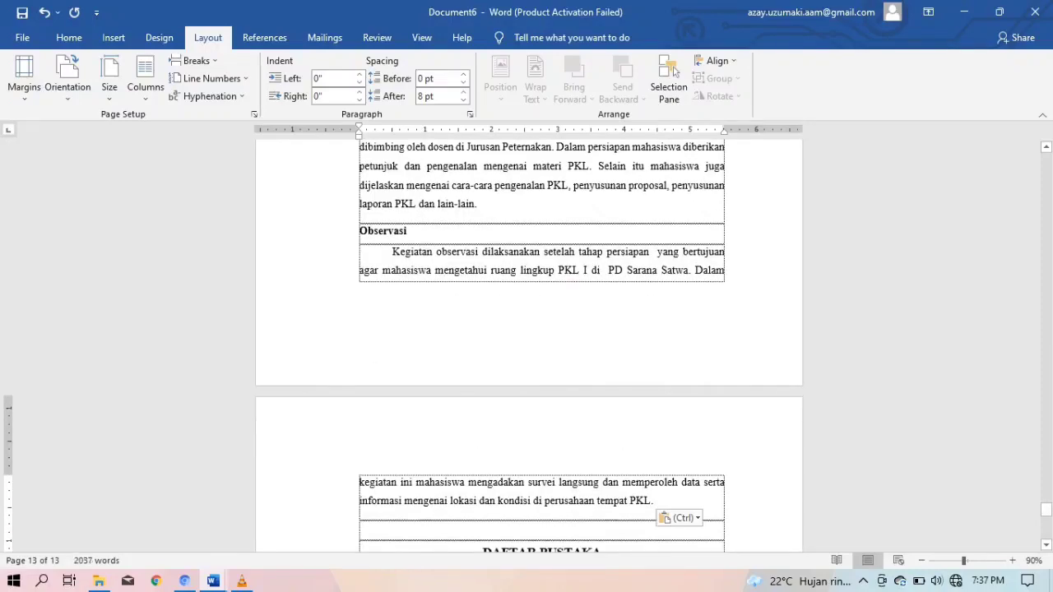
Remove the blank row above Tahapan Pelaksanaan and place the cursor at DAFTAR PUSTAKA
scroll(542, 345, up, 1)
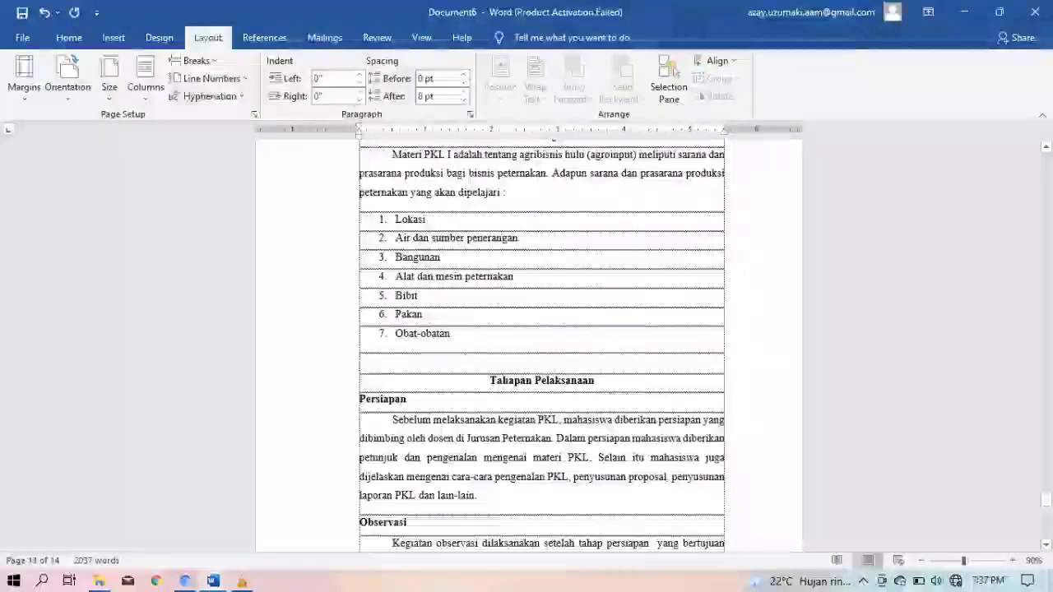
click(396, 356)
key(BackSpace)
scroll(527, 341, up, 4)
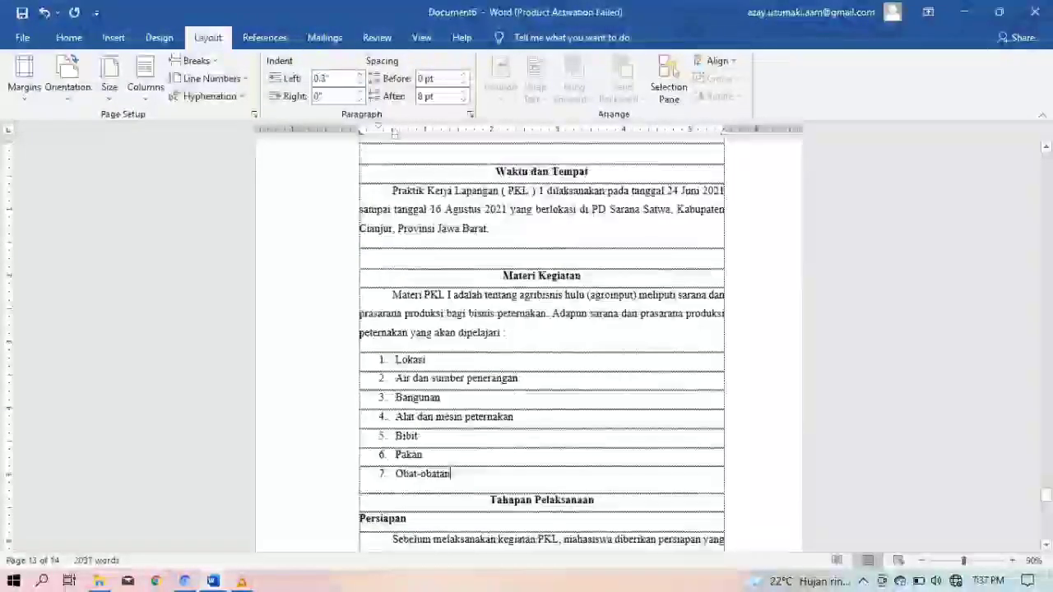
scroll(527, 342, down, 6)
scroll(542, 342, down, 3)
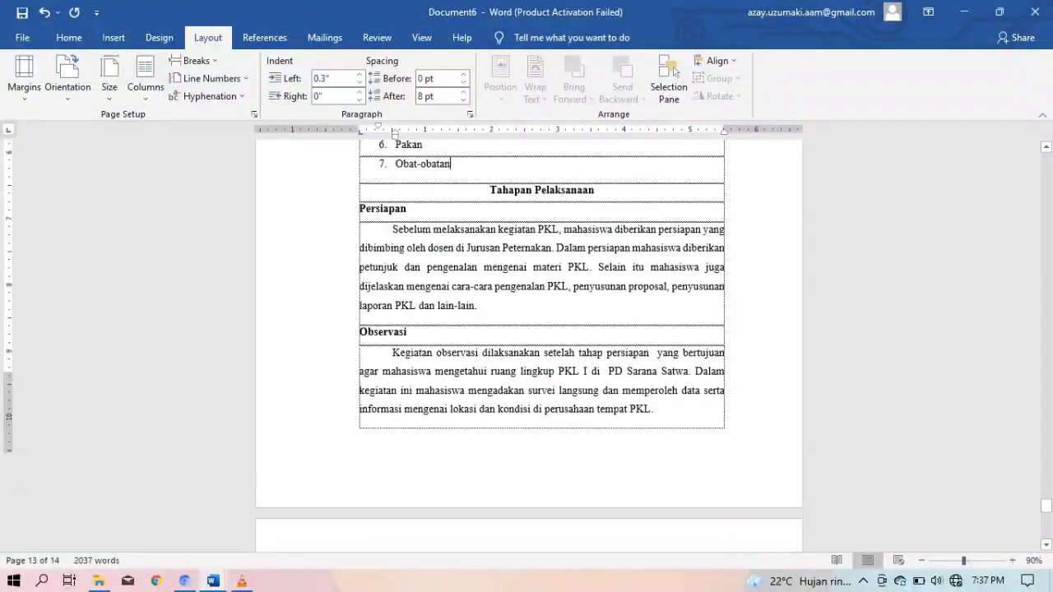
scroll(542, 342, up, 7)
scroll(542, 346, up, 1)
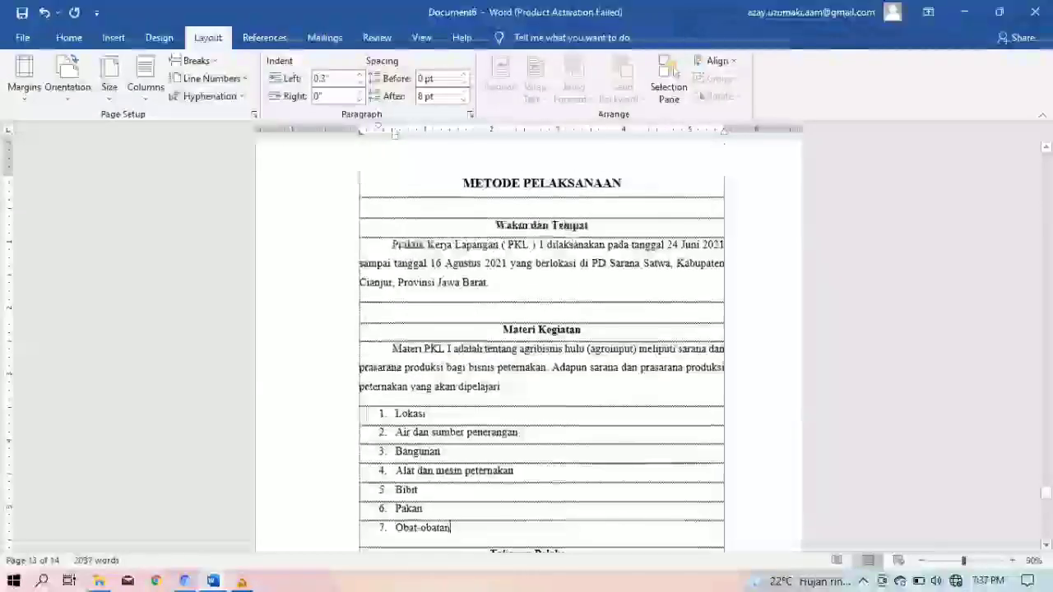
scroll(542, 342, down, 5)
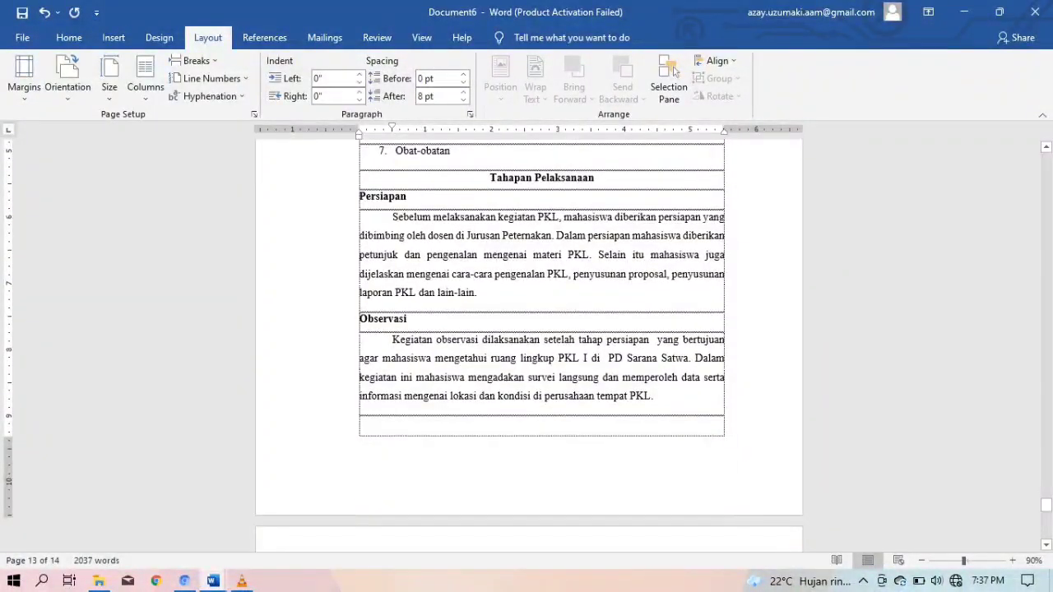
scroll(529, 333, down, 5)
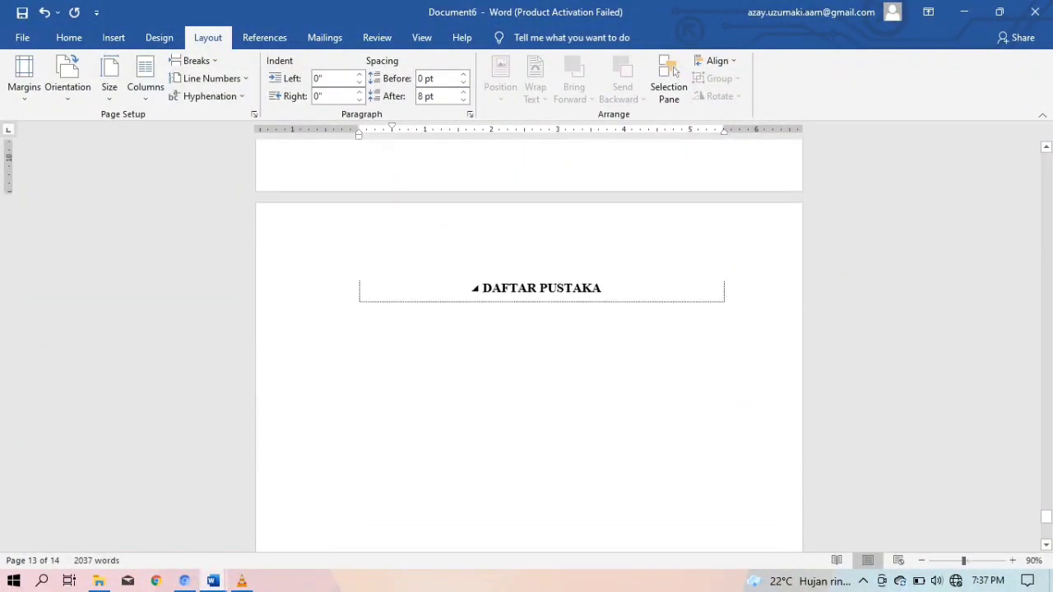
click(602, 288)
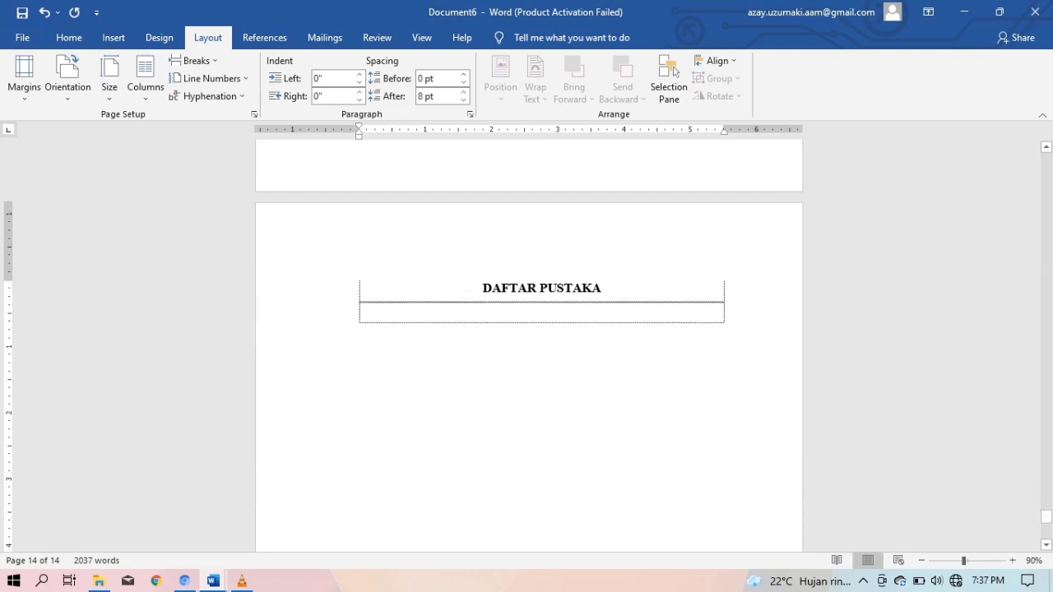
Select the Pelaksanaan and Ujian sections in the source proposal
mouse_move(213, 581)
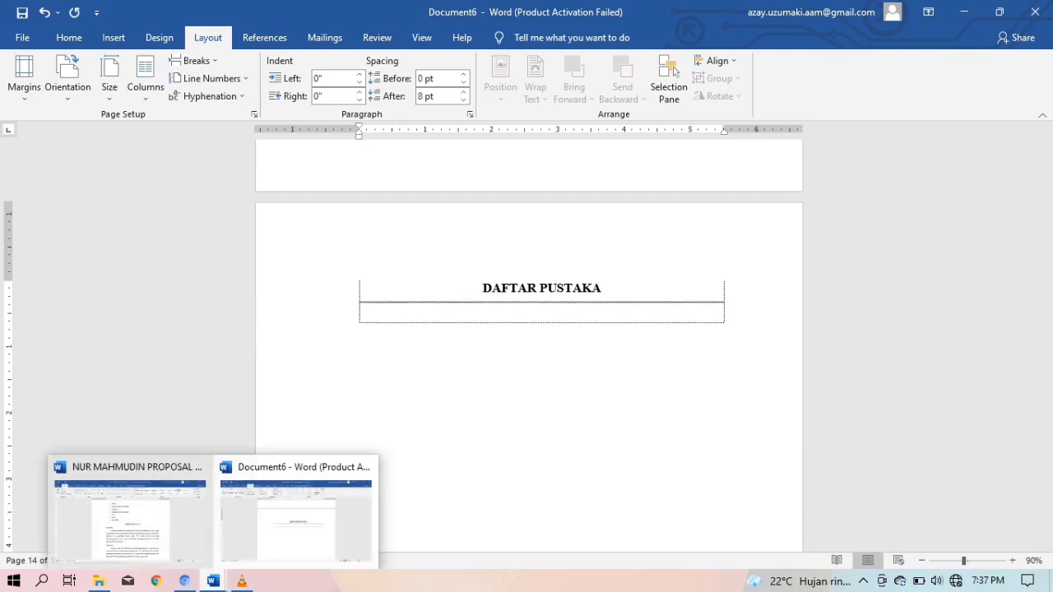
click(130, 519)
scroll(530, 343, down, 10)
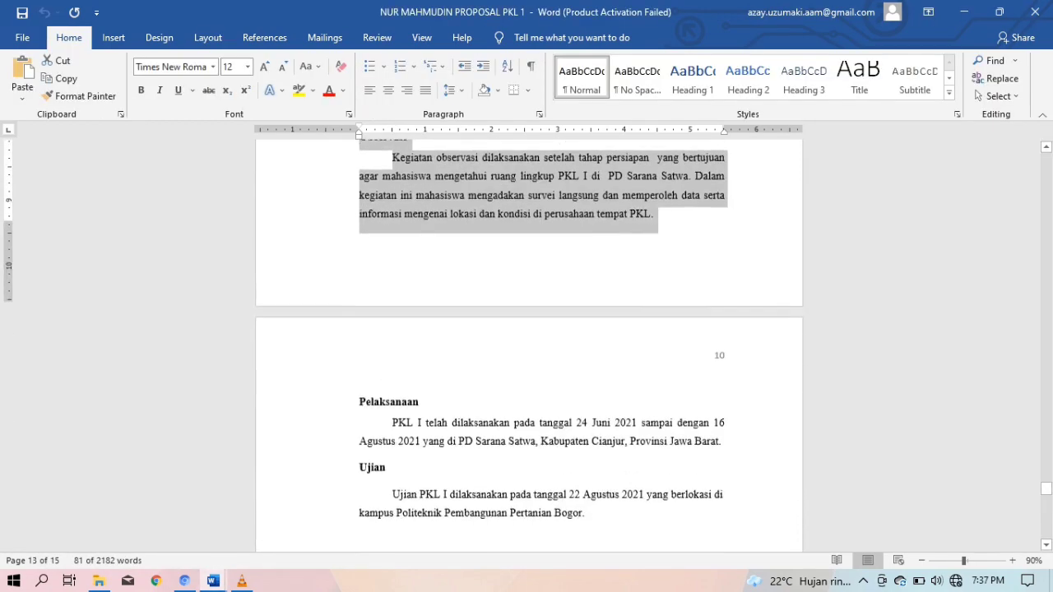
scroll(529, 346, down, 1)
scroll(530, 346, up, 6)
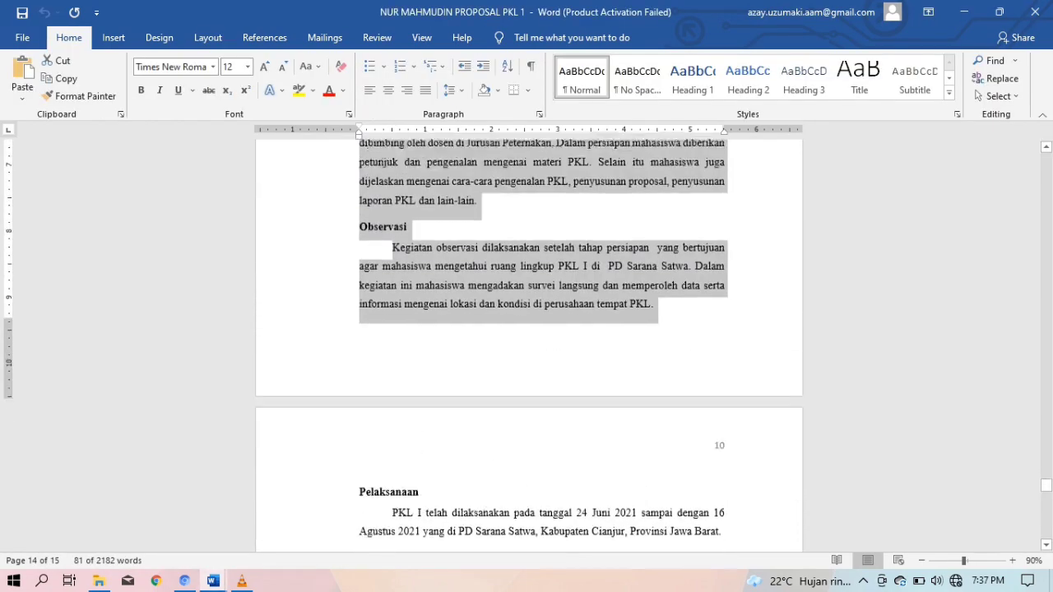
scroll(529, 345, down, 1)
scroll(529, 345, down, 3)
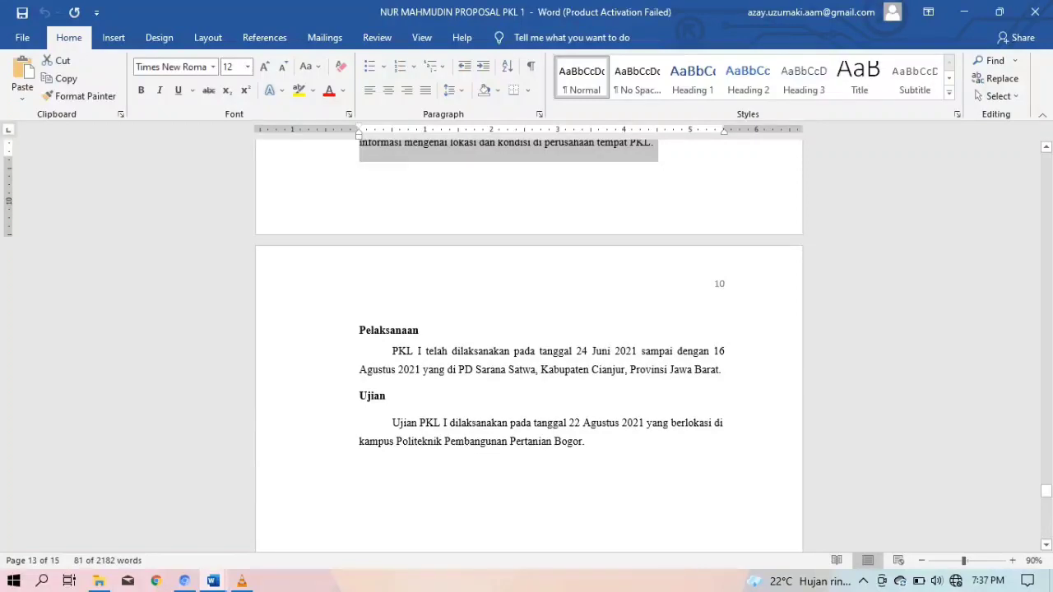
drag(358, 330, 362, 478)
key(ctrl+c)
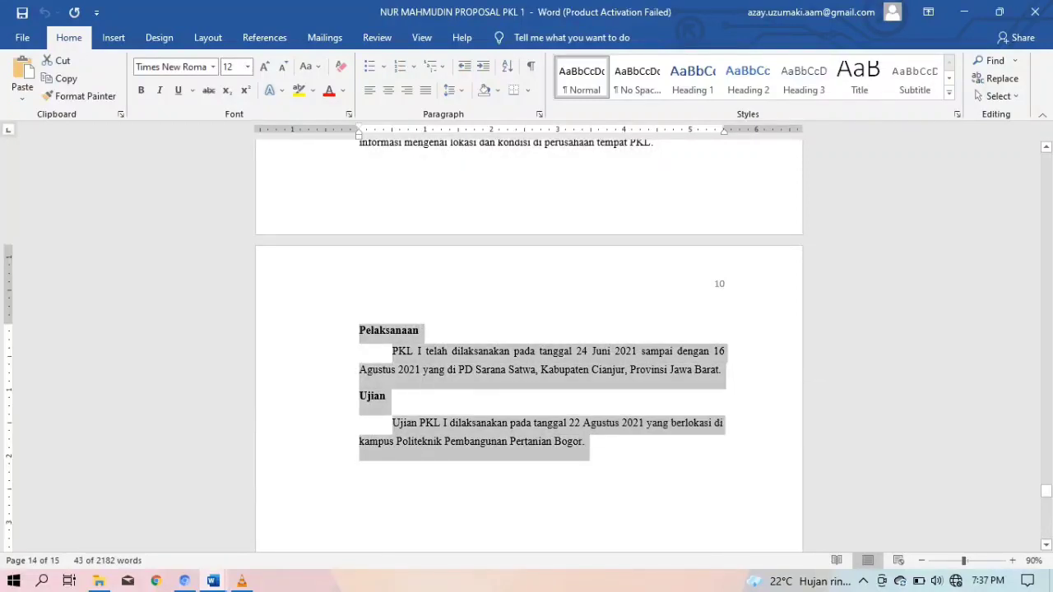
Paste Pelaksanaan and Ujian above DAFTAR PUSTAKA and push that heading onto the next page
mouse_move(213, 581)
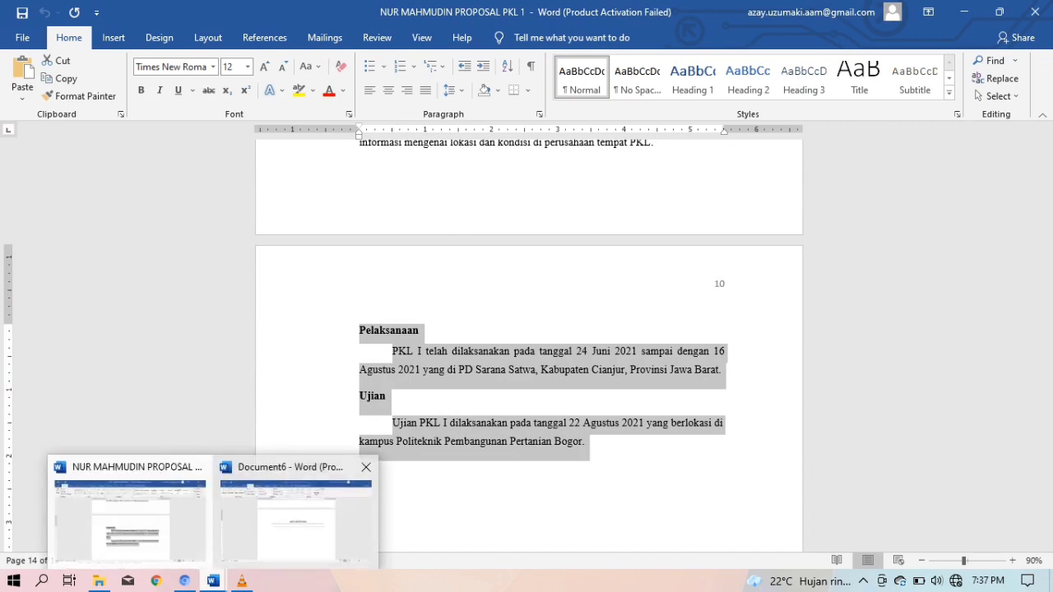
click(296, 514)
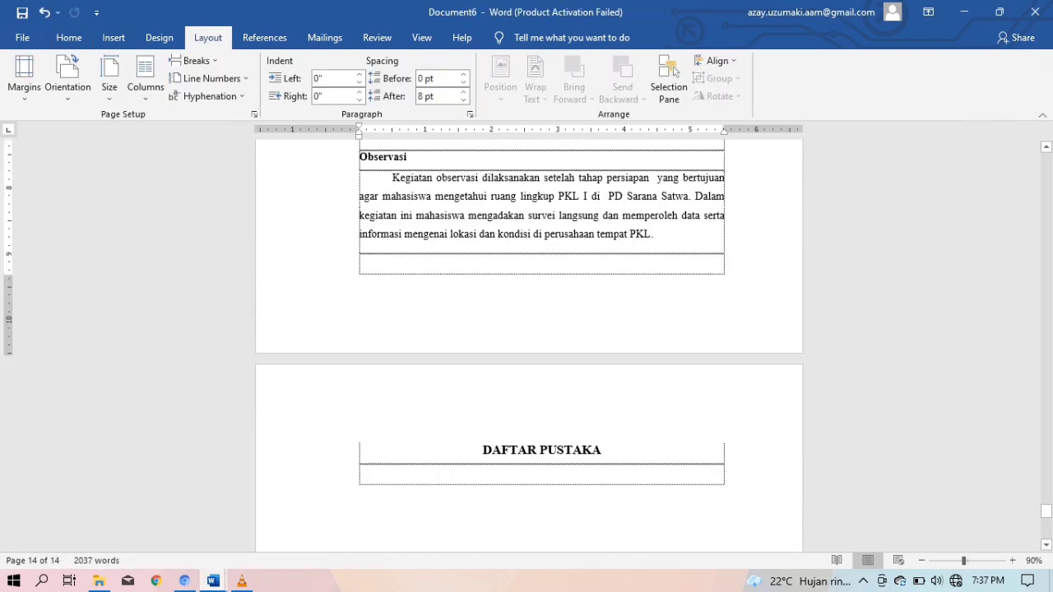
key(Return)
key(ctrl+v)
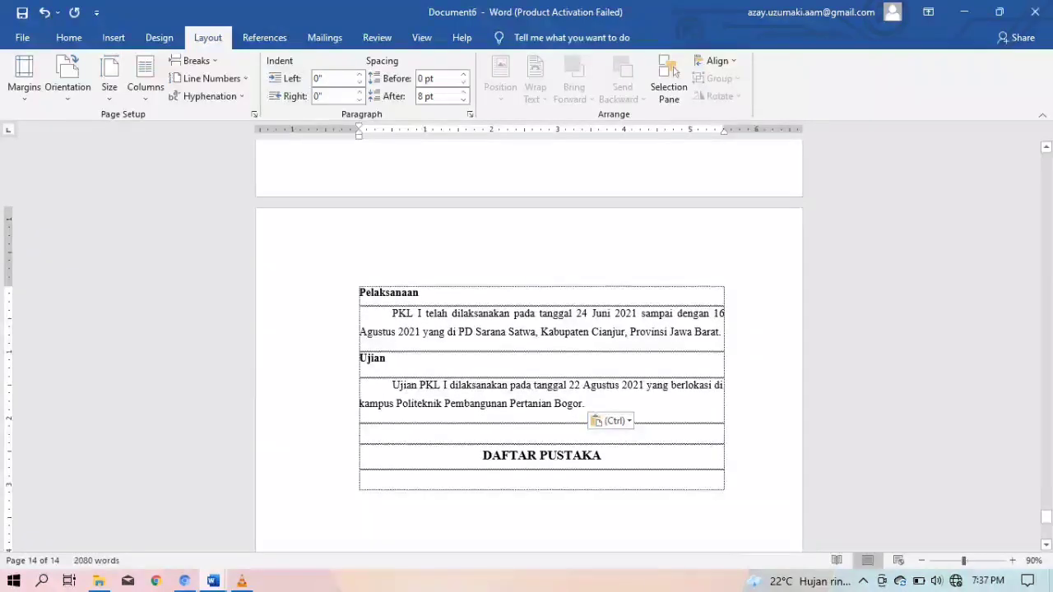
key(Return)
key(Return)
key(Return)
key(Return)
key(Return)
key(Return)
key(Return)
key(Return)
key(Return)
key(Return)
key(Return)
key(Return)
key(Return)
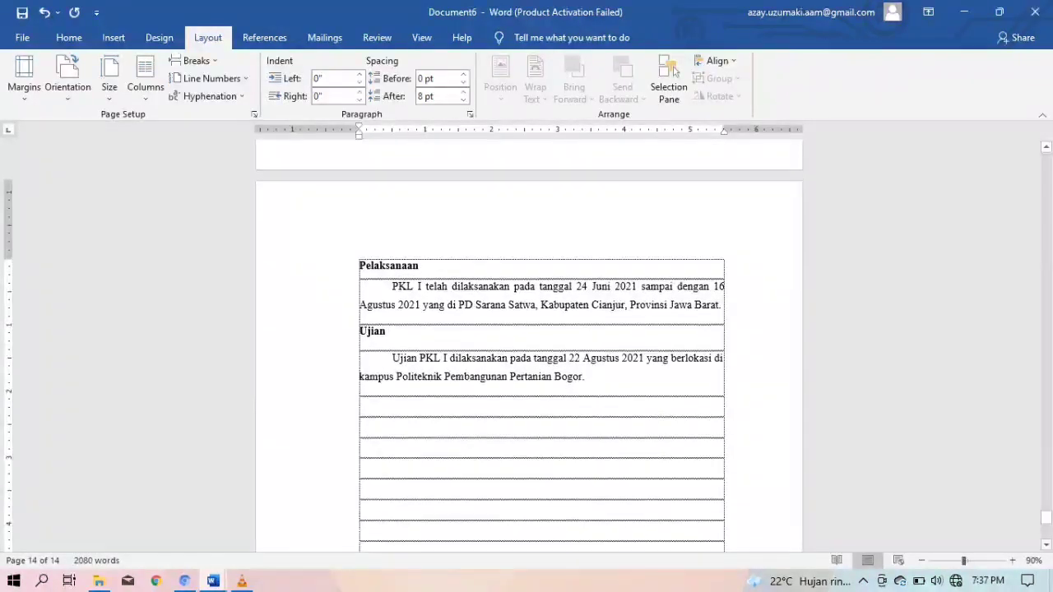
key(Return)
key(Return)
key(Return)
key(Return)
key(Return)
key(Return)
key(Return)
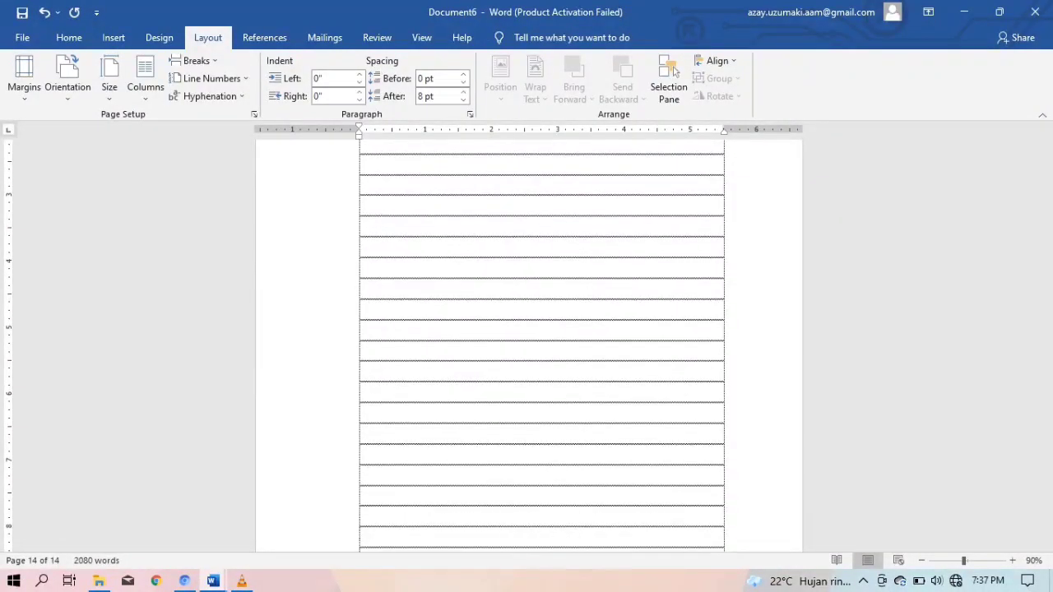
key(Return)
key(Return)
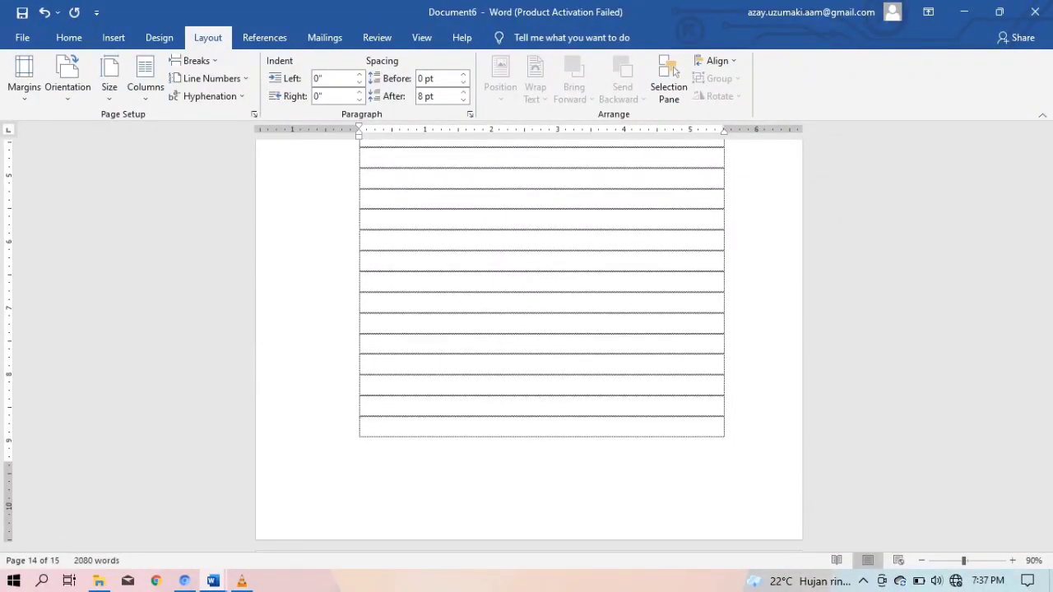
scroll(529, 341, down, 5)
mouse_move(213, 581)
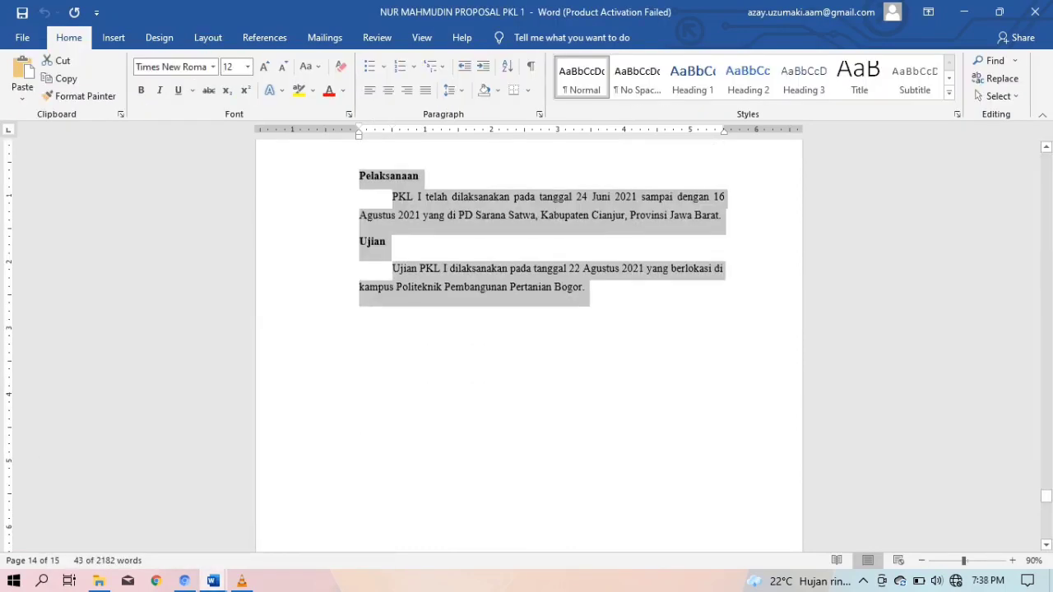
Copy the three bibliography entries from the proposal and paste them under DAFTAR PUSTAKA
key(BackSpace)
scroll(529, 345, down, 7)
scroll(529, 346, down, 2)
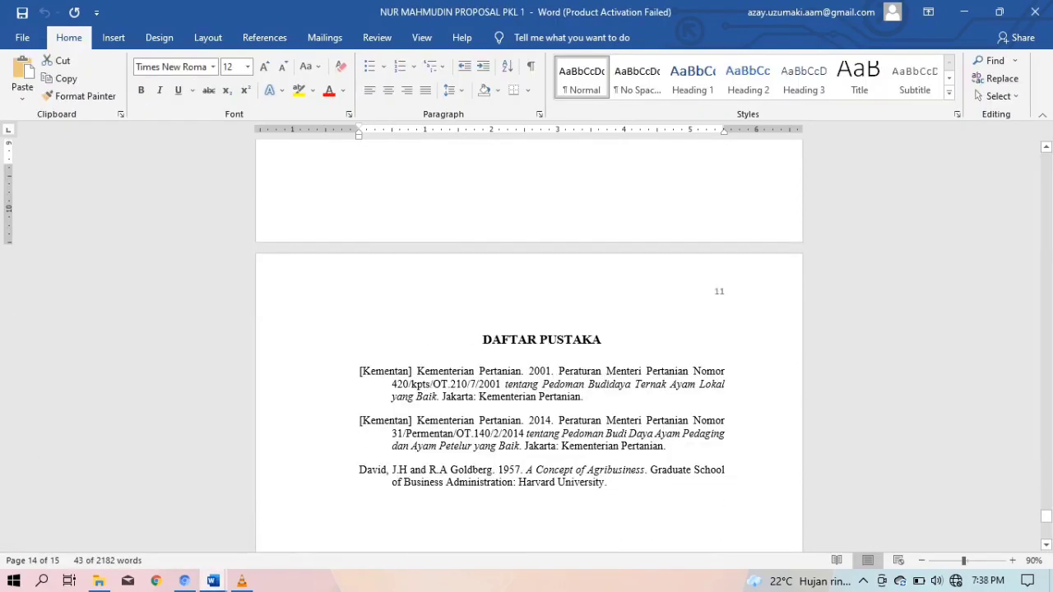
drag(359, 371, 609, 484)
key(ctrl+c)
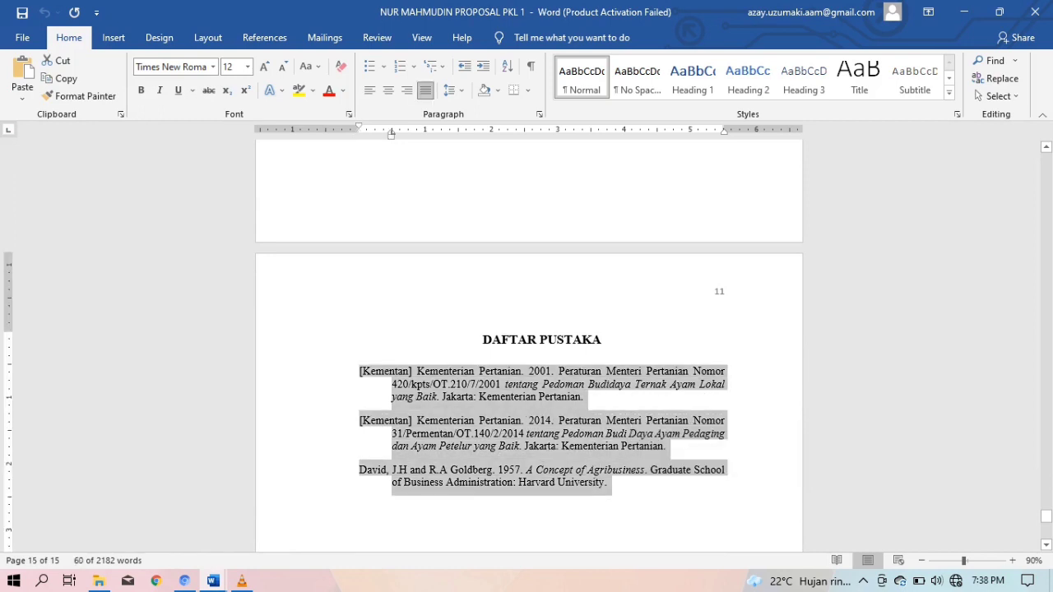
mouse_move(212, 581)
click(313, 493)
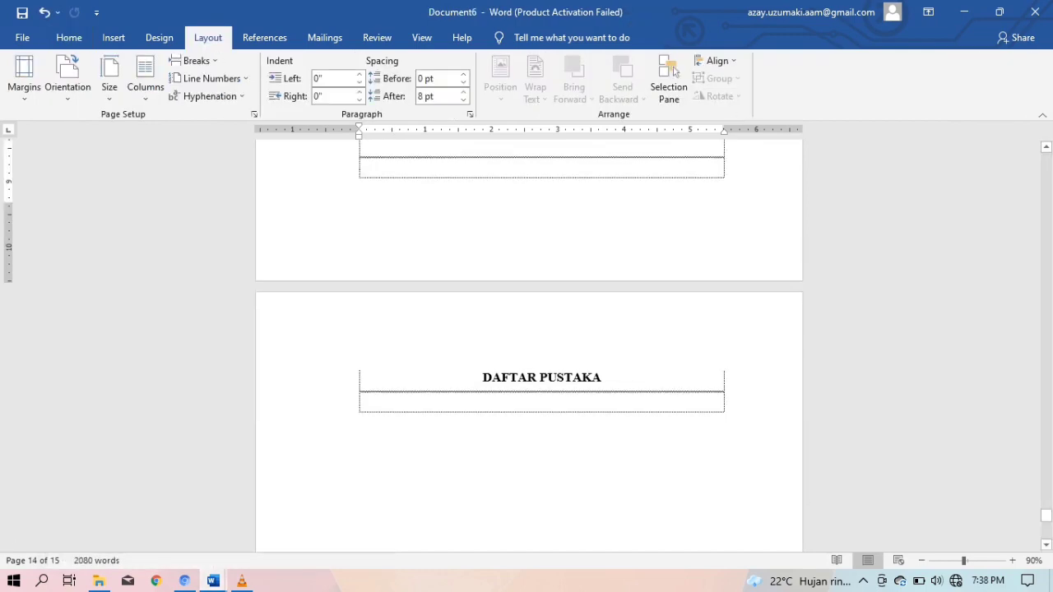
key(ctrl+v)
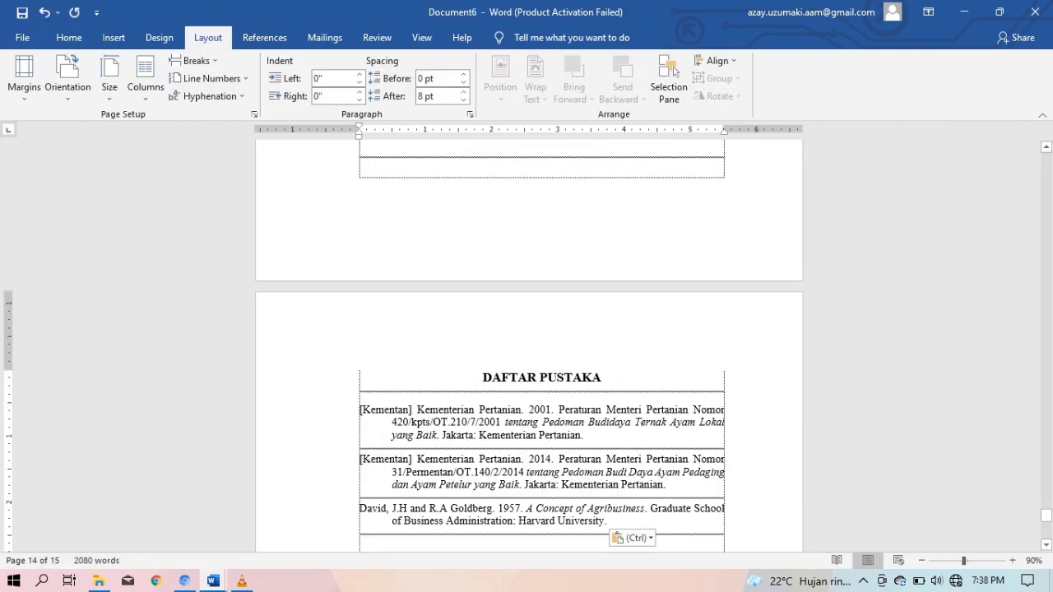
scroll(529, 345, up, 15)
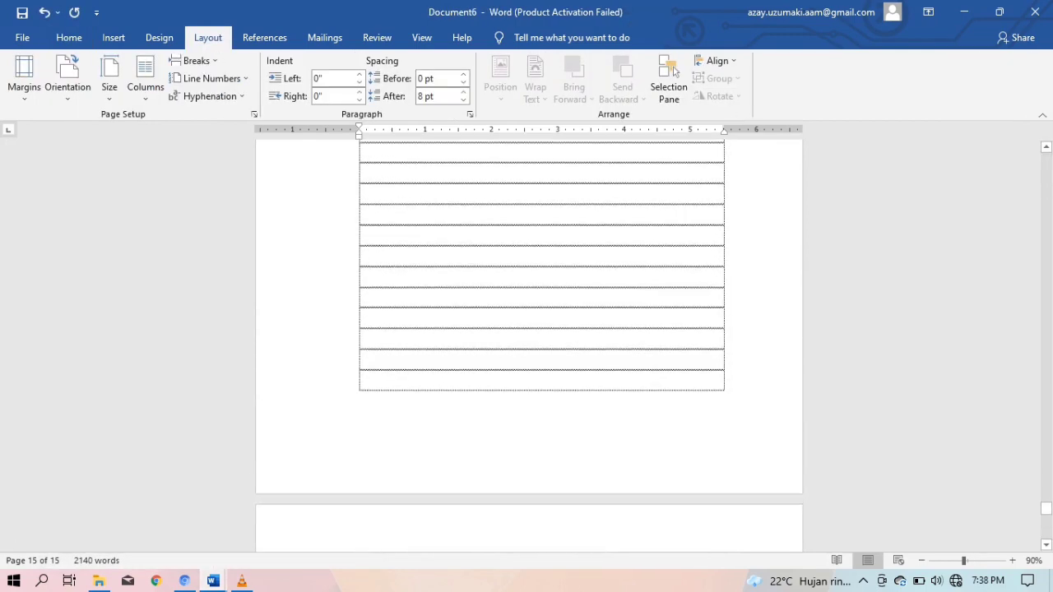
scroll(529, 345, up, 20)
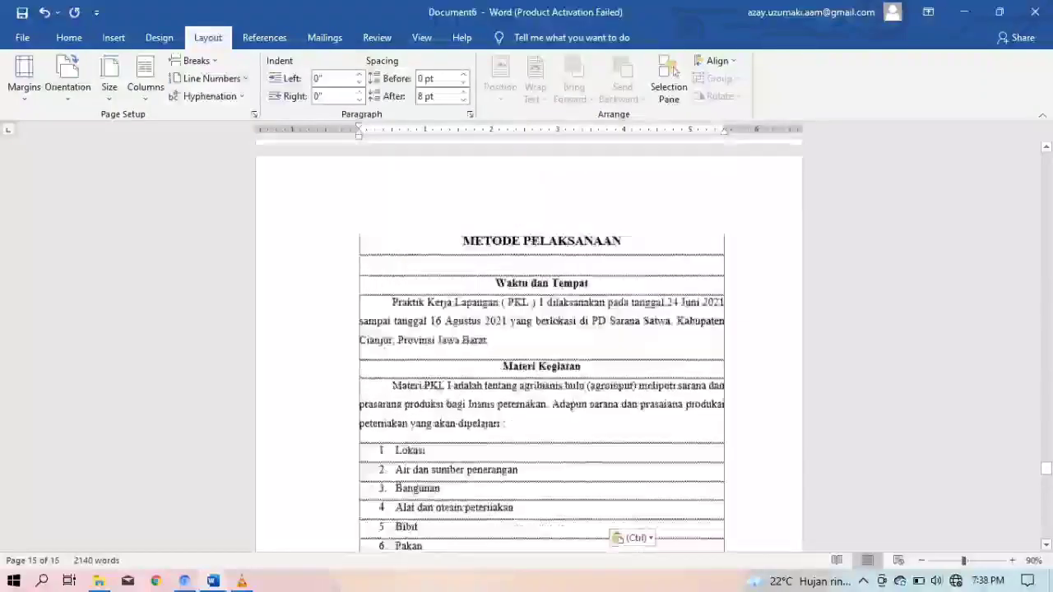
scroll(529, 346, up, 20)
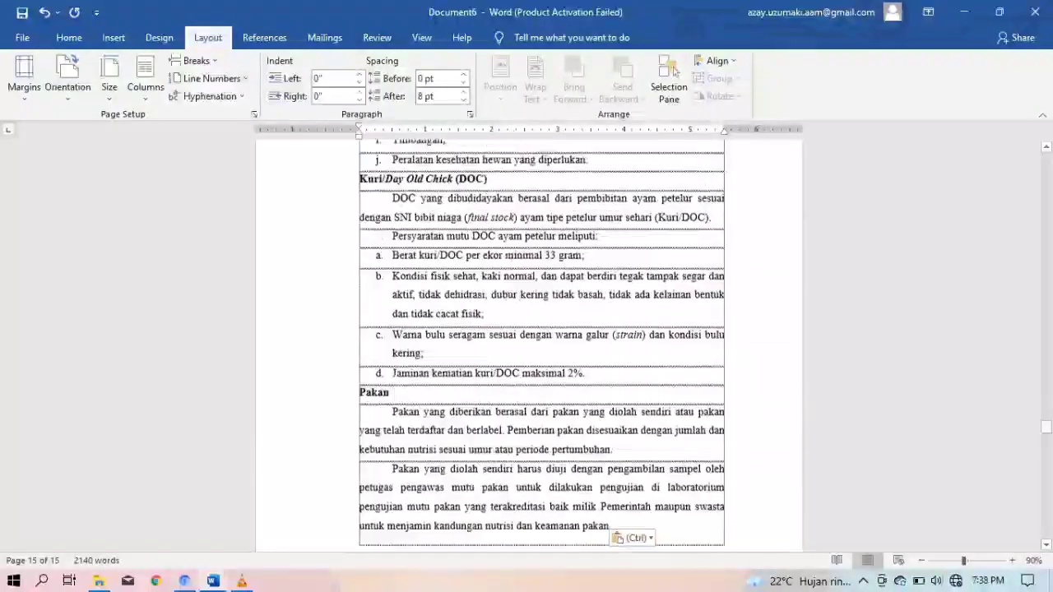
drag(1047, 418, 1047, 256)
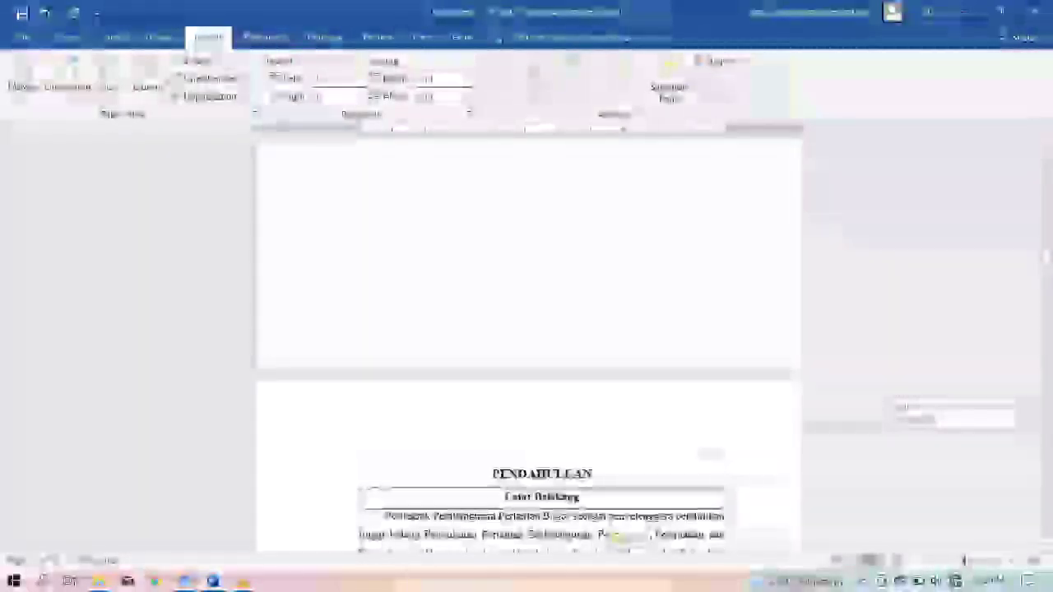
scroll(529, 345, up, 5)
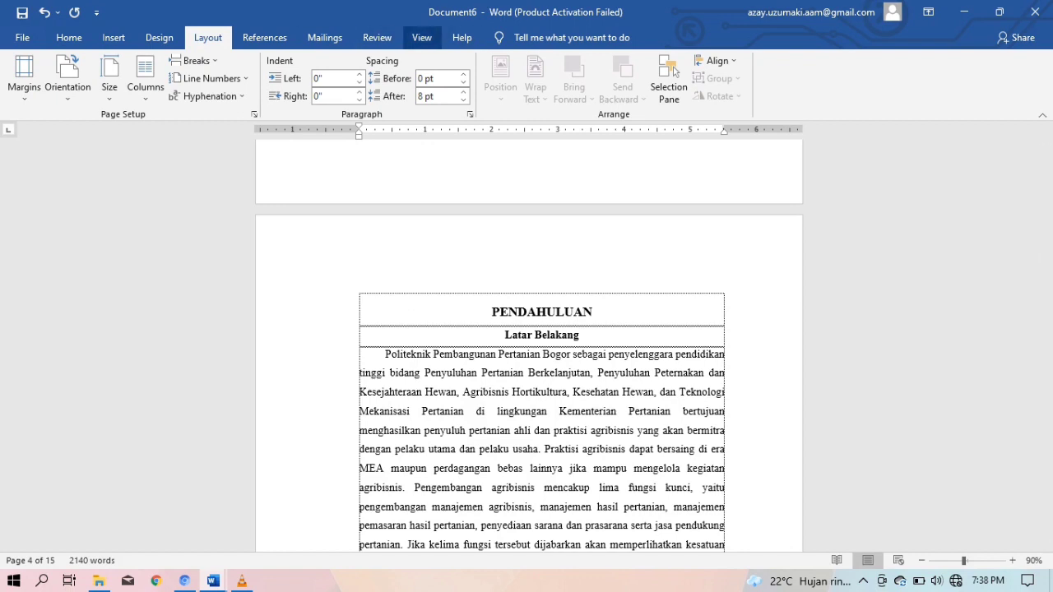
click(377, 38)
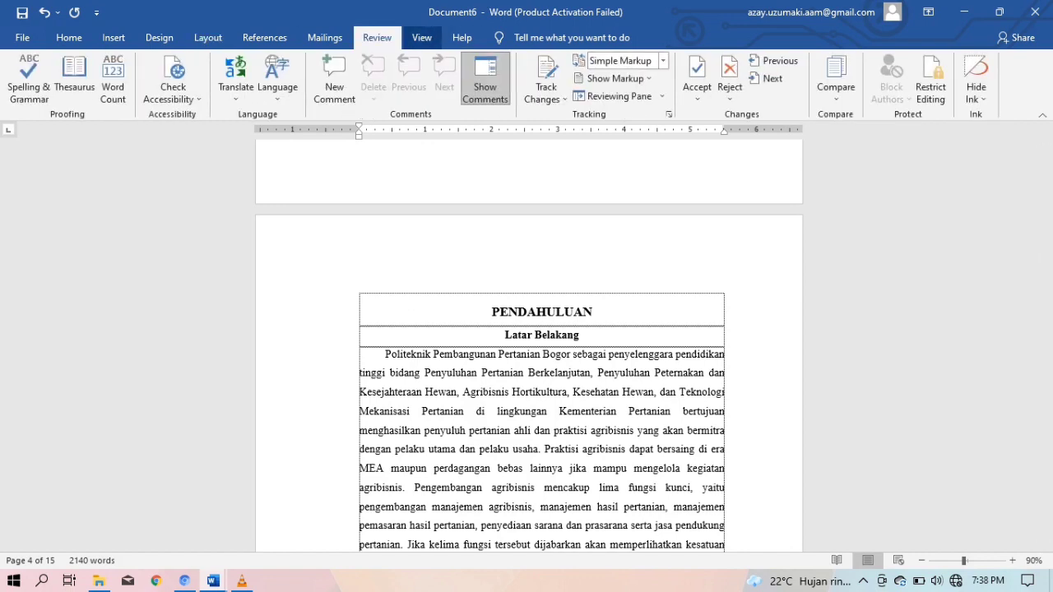
click(422, 38)
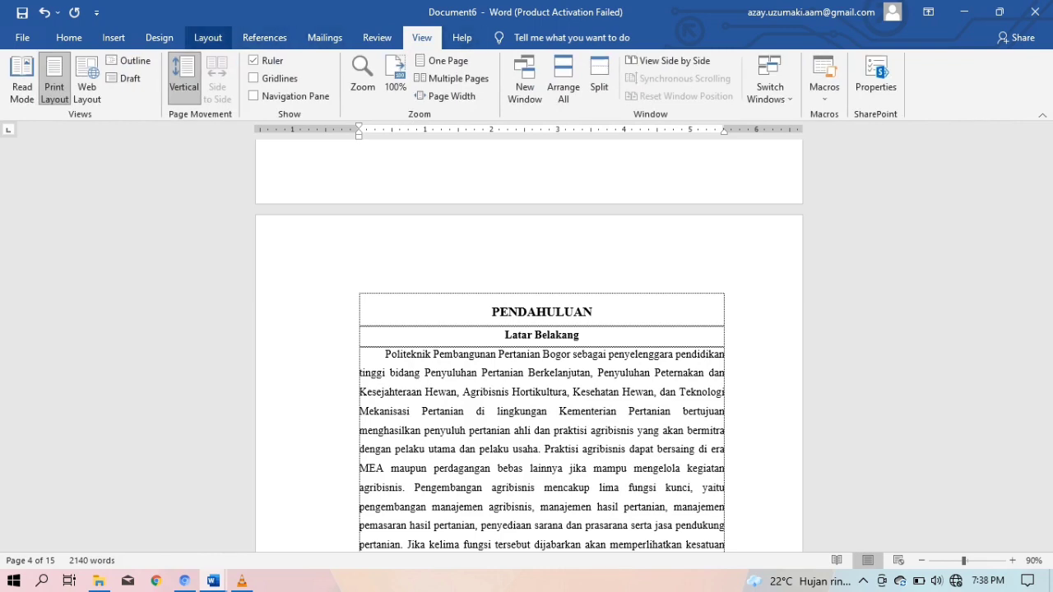
click(207, 37)
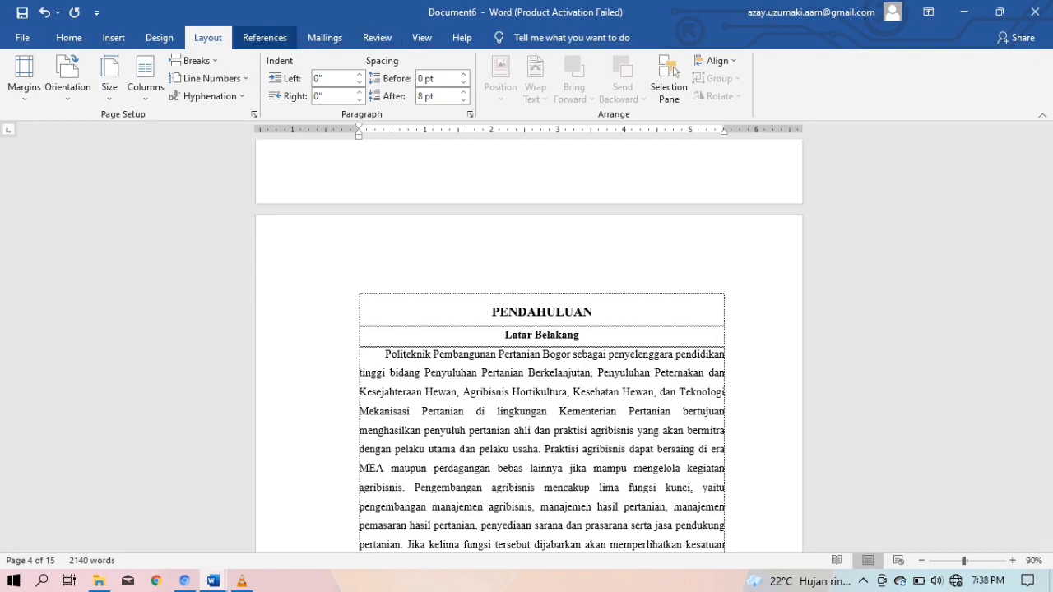
click(265, 38)
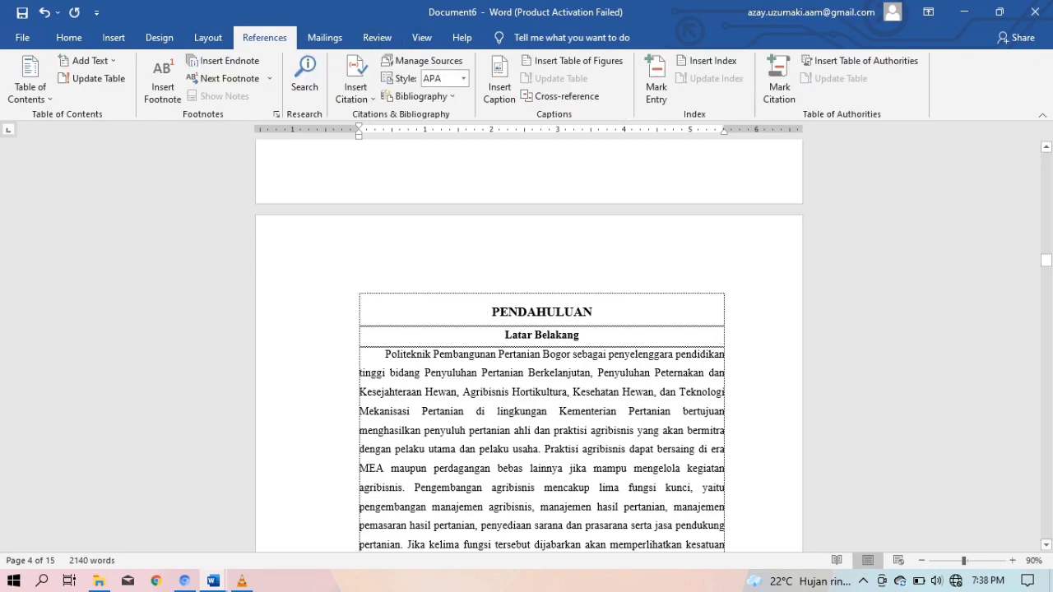
Unlink the PENDAHULUAN header from the previous section and add a top-right Plain Number 3 page number
double_click(634, 255)
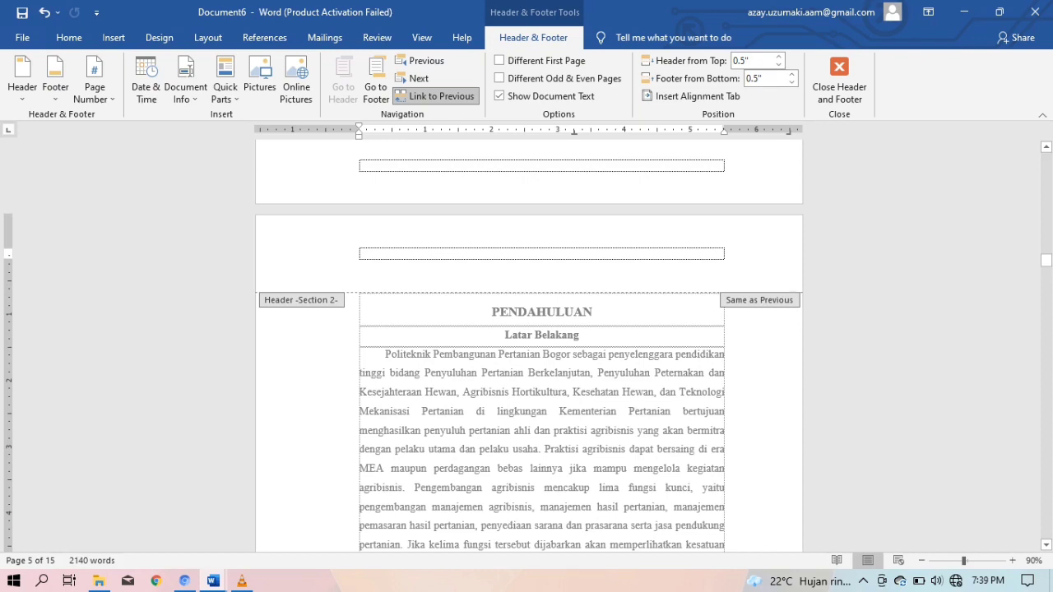
scroll(530, 346, up, 3)
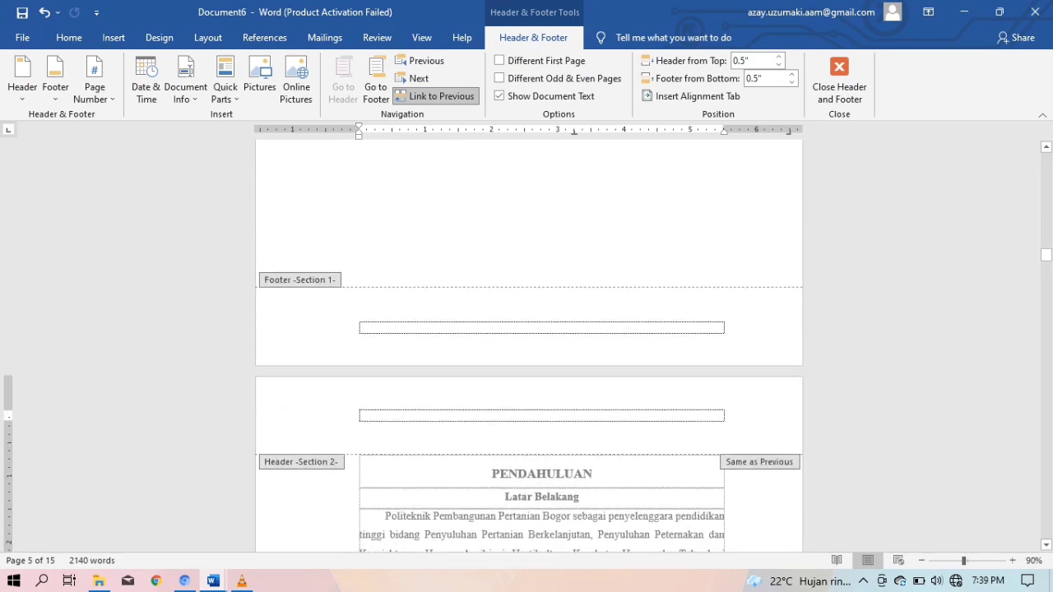
scroll(529, 345, down, 3)
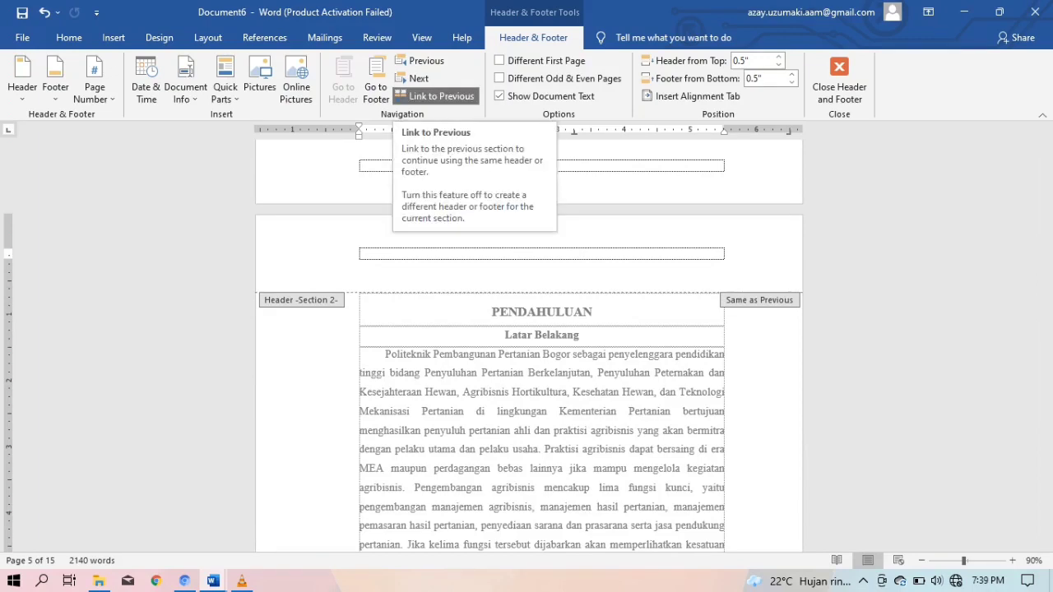
click(436, 97)
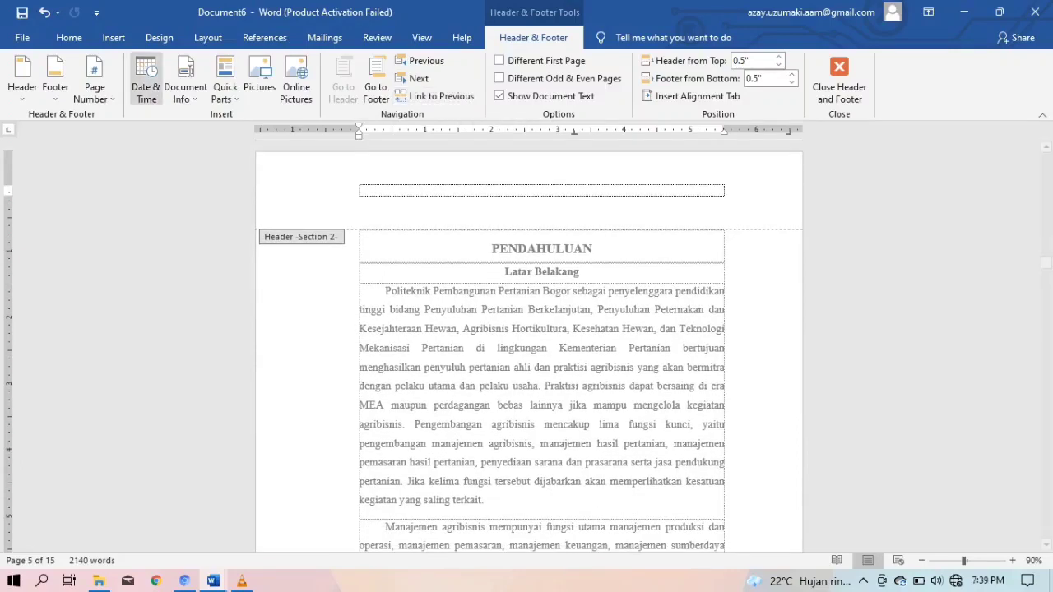
click(94, 82)
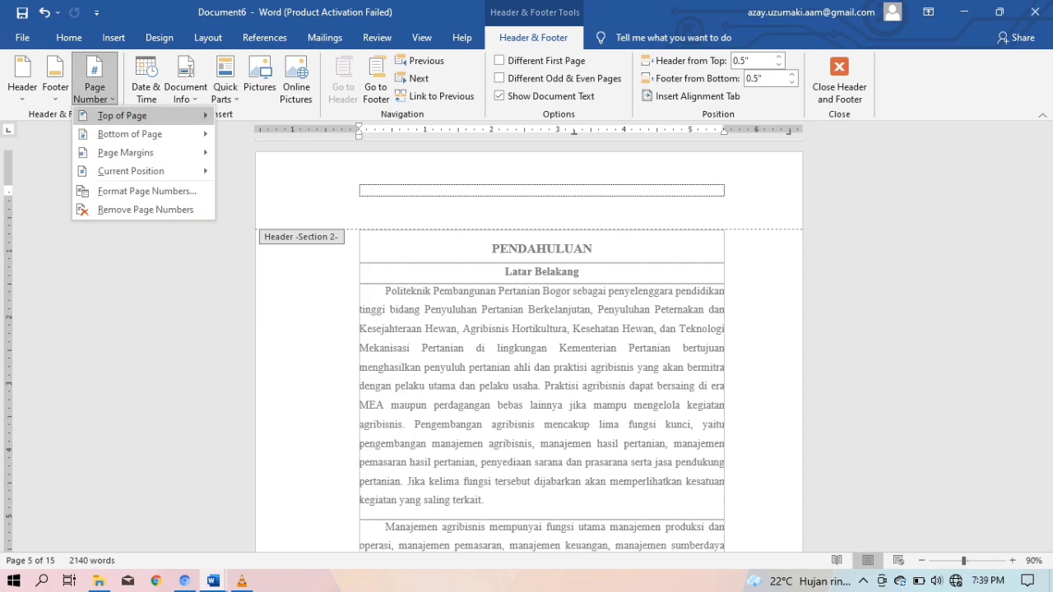
mouse_move(123, 116)
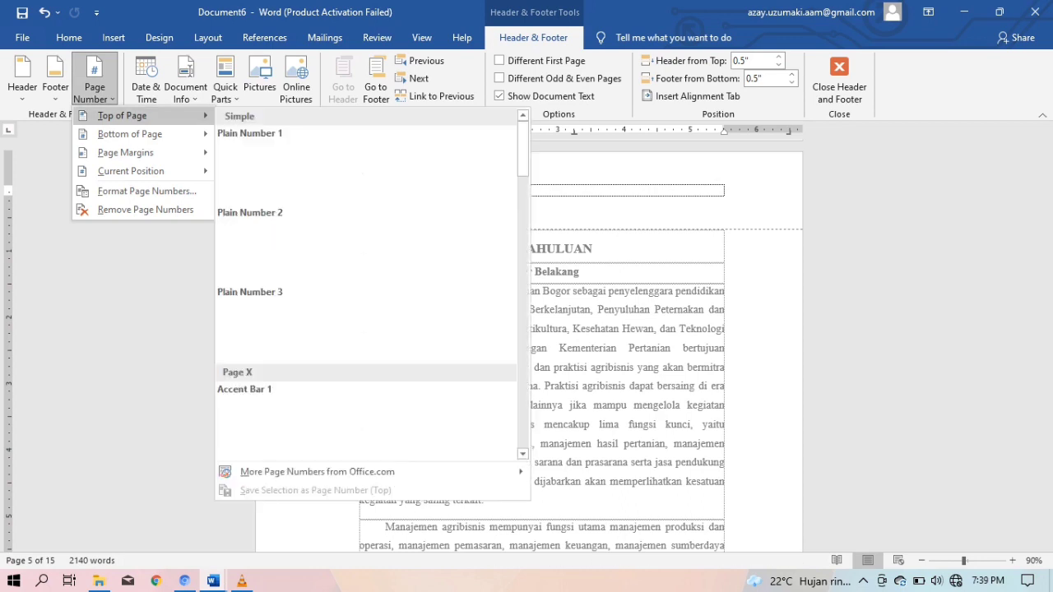
click(366, 331)
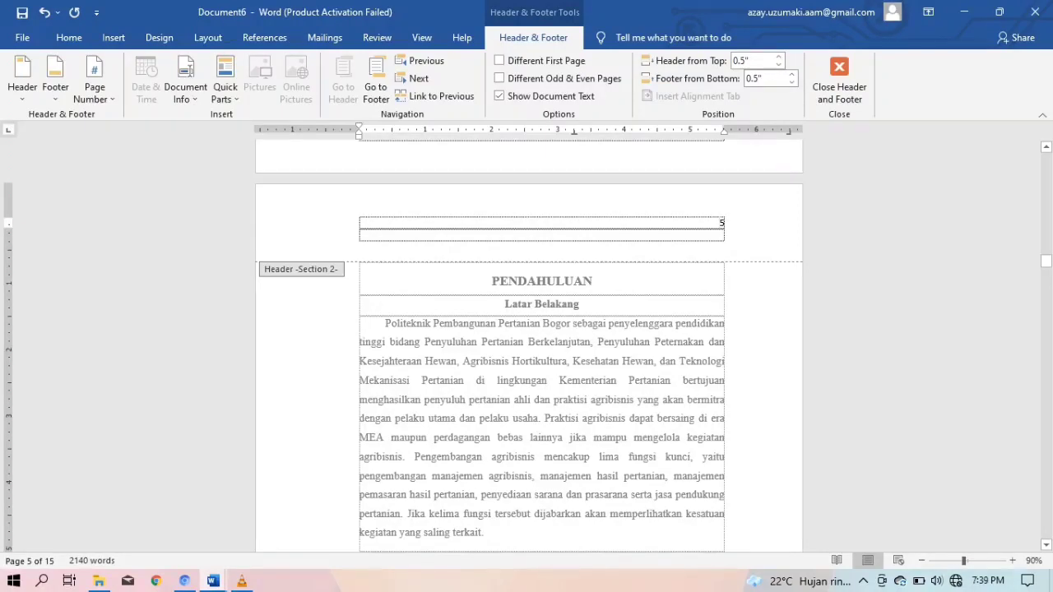
Set this section's page numbering to start at 1
click(94, 86)
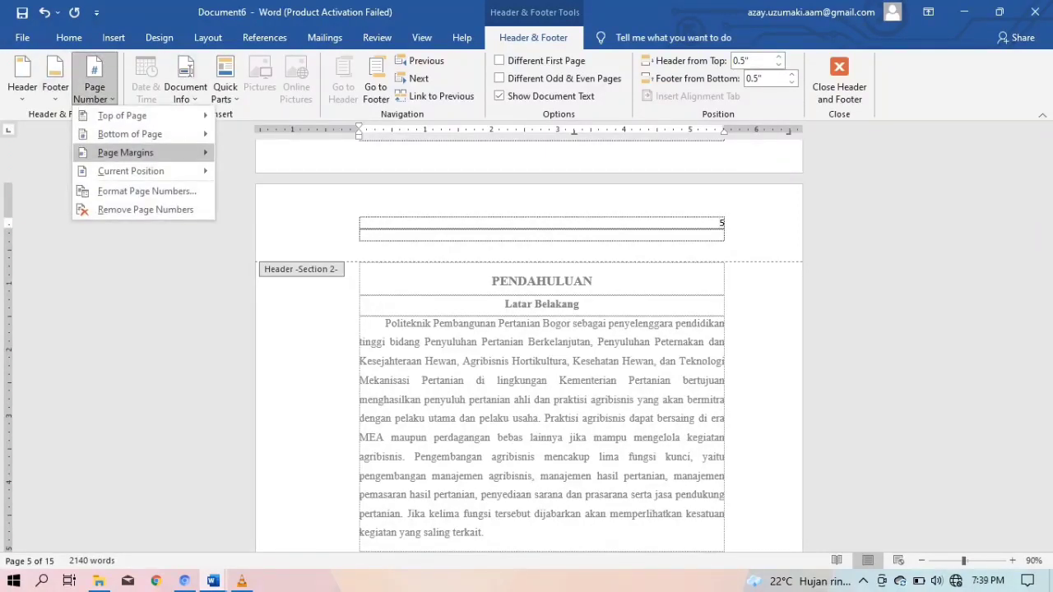
click(146, 191)
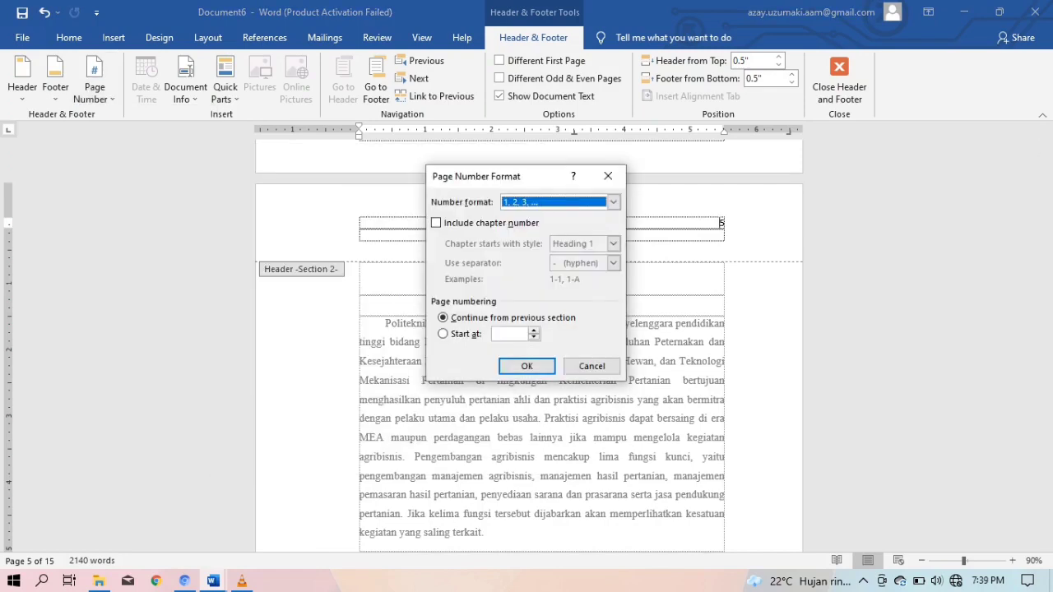
click(443, 334)
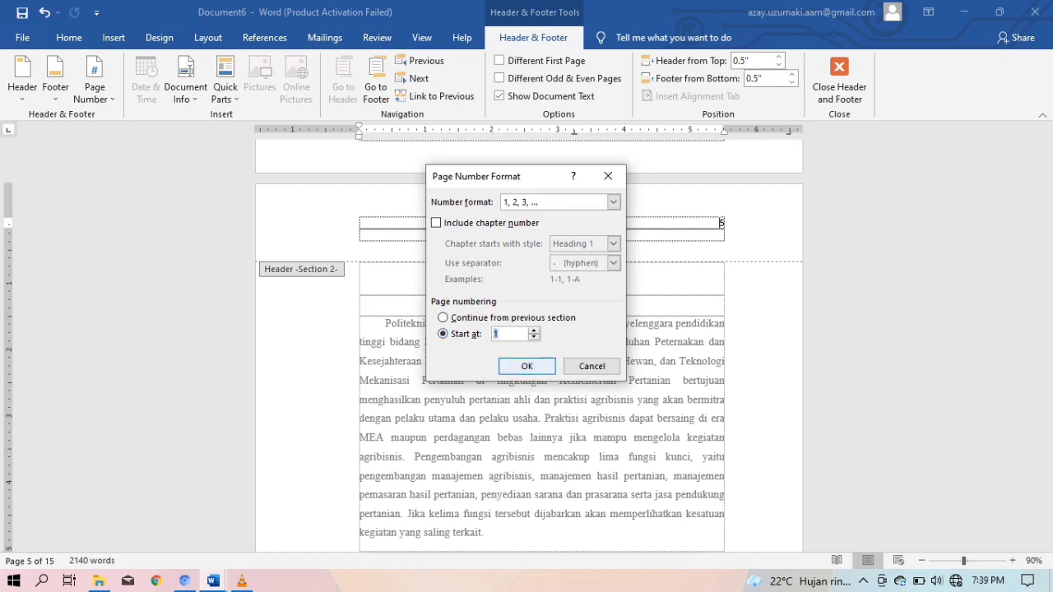
click(527, 366)
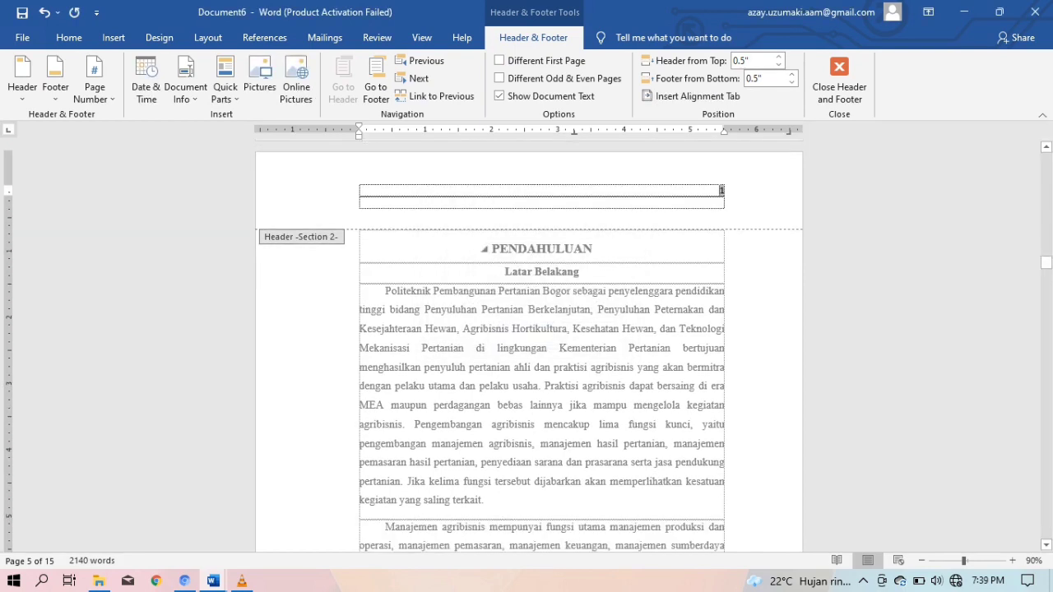
scroll(531, 252, up, 1)
scroll(530, 252, down, 2)
scroll(531, 329, down, 12)
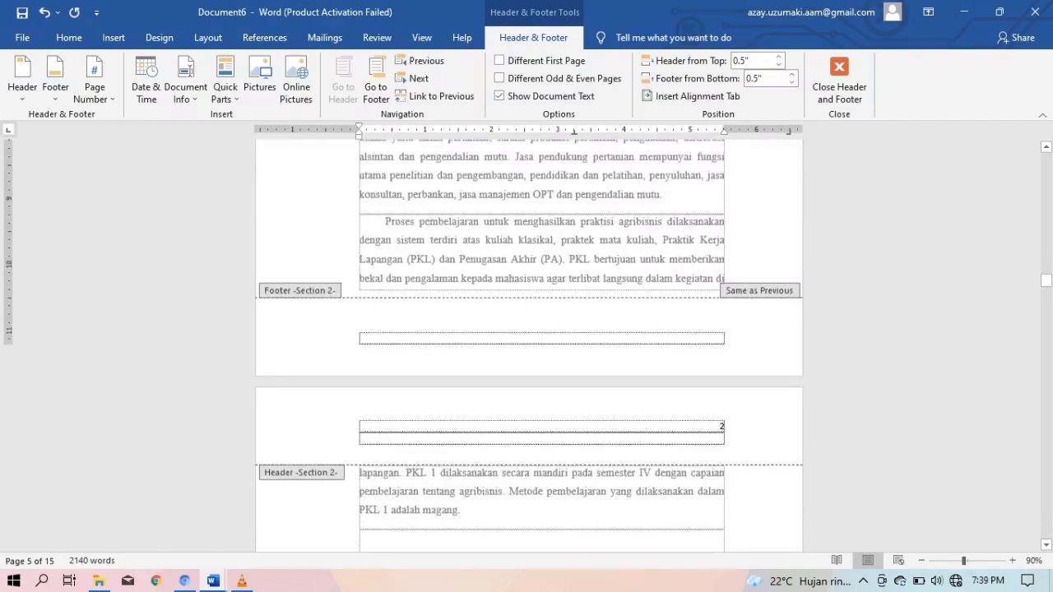
drag(1046, 288, 1046, 233)
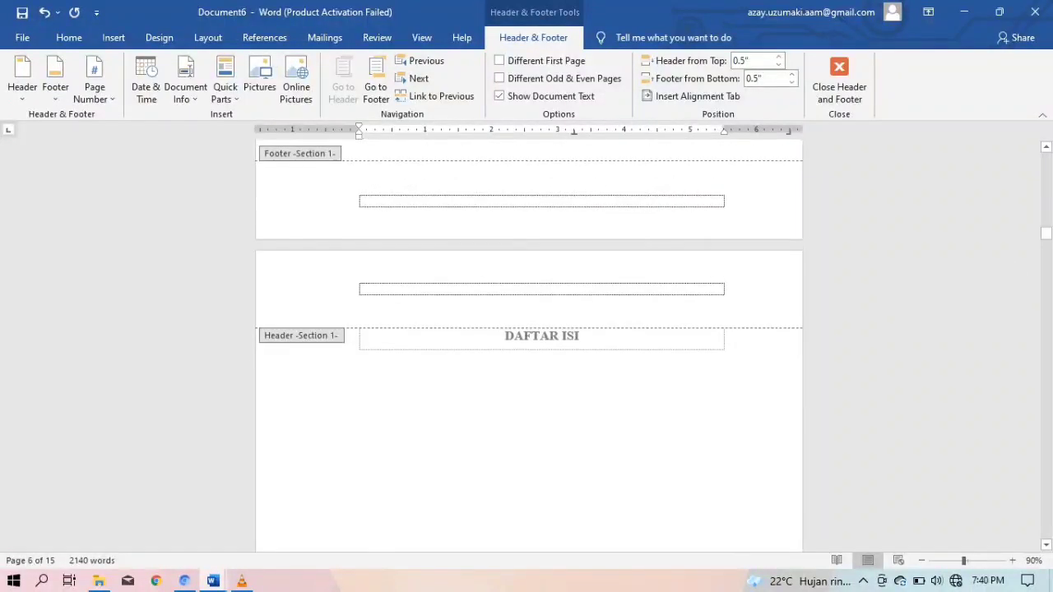
Return to the document body and add an empty line under the DAFTAR ISI heading
double_click(581, 337)
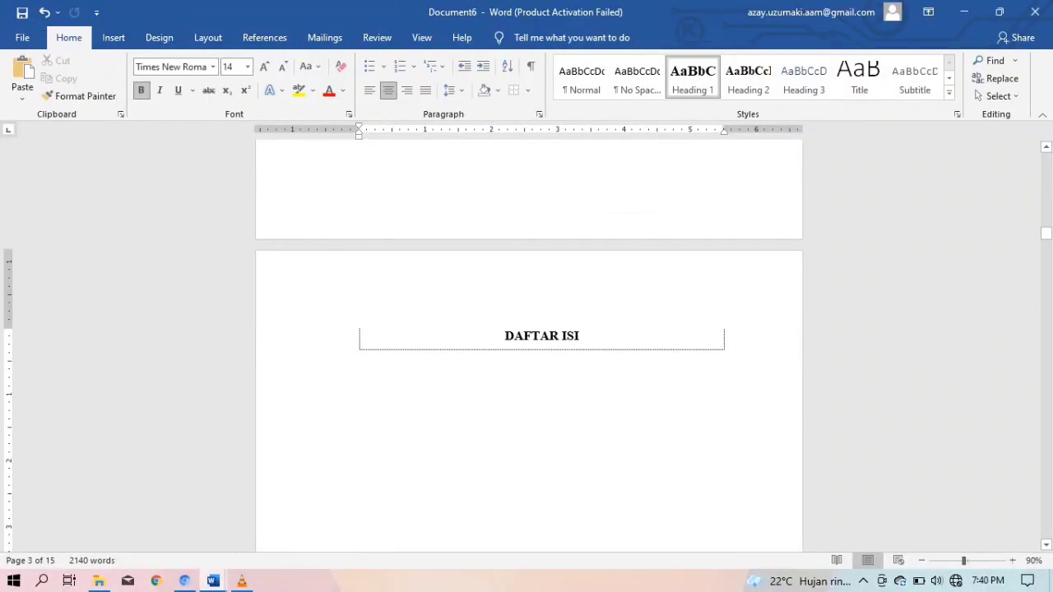
key(Return)
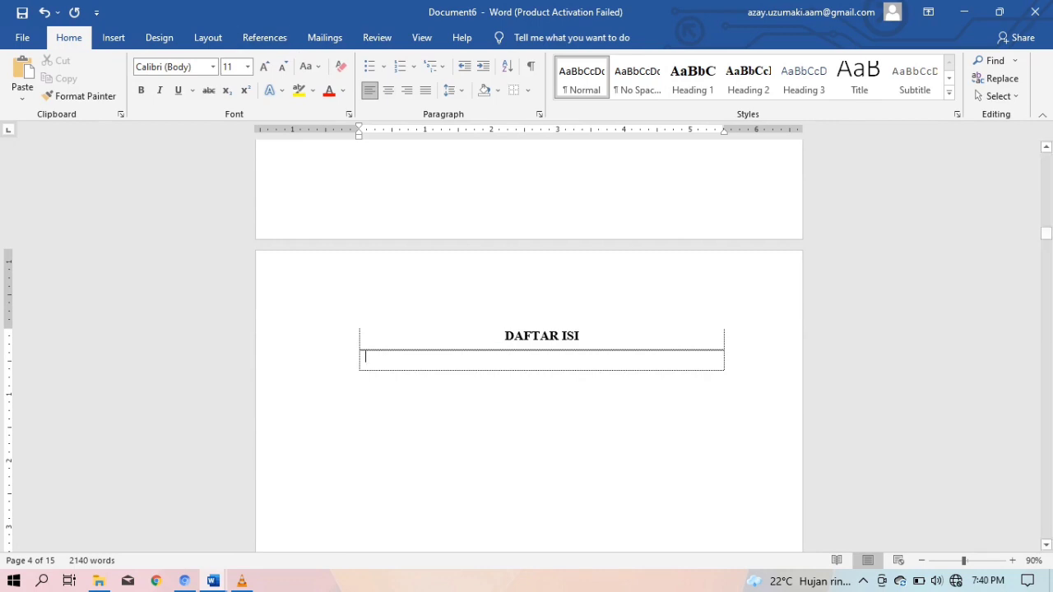
scroll(529, 346, down, 12)
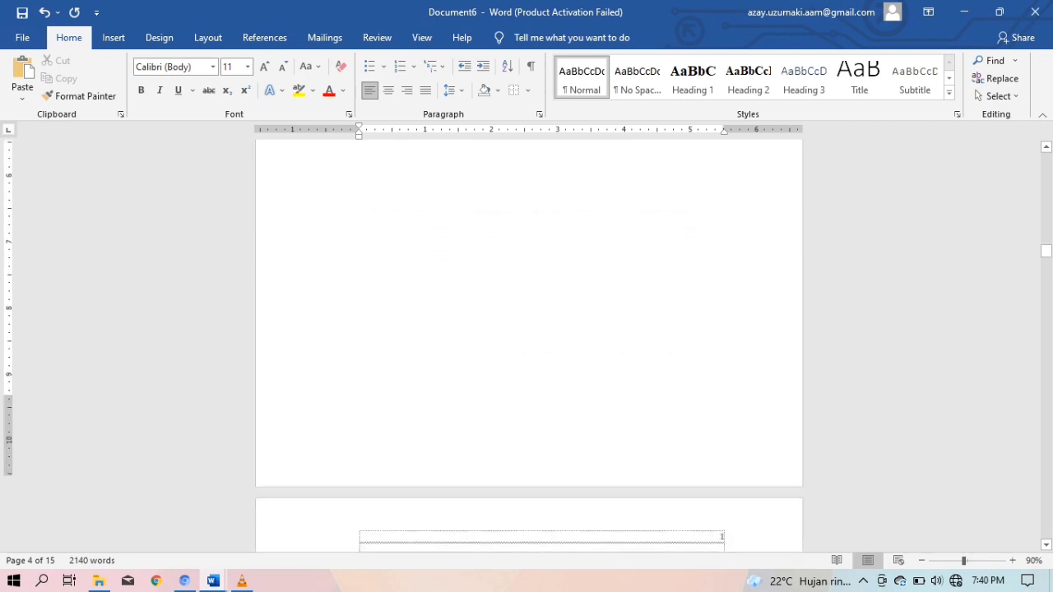
scroll(530, 346, down, 5)
click(484, 380)
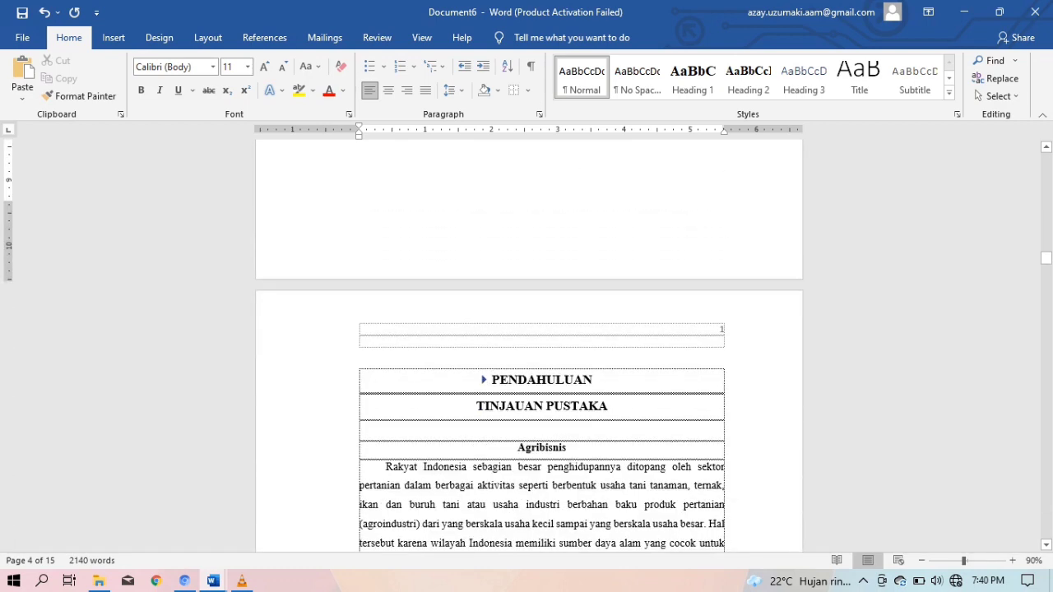
click(484, 380)
scroll(529, 345, up, 15)
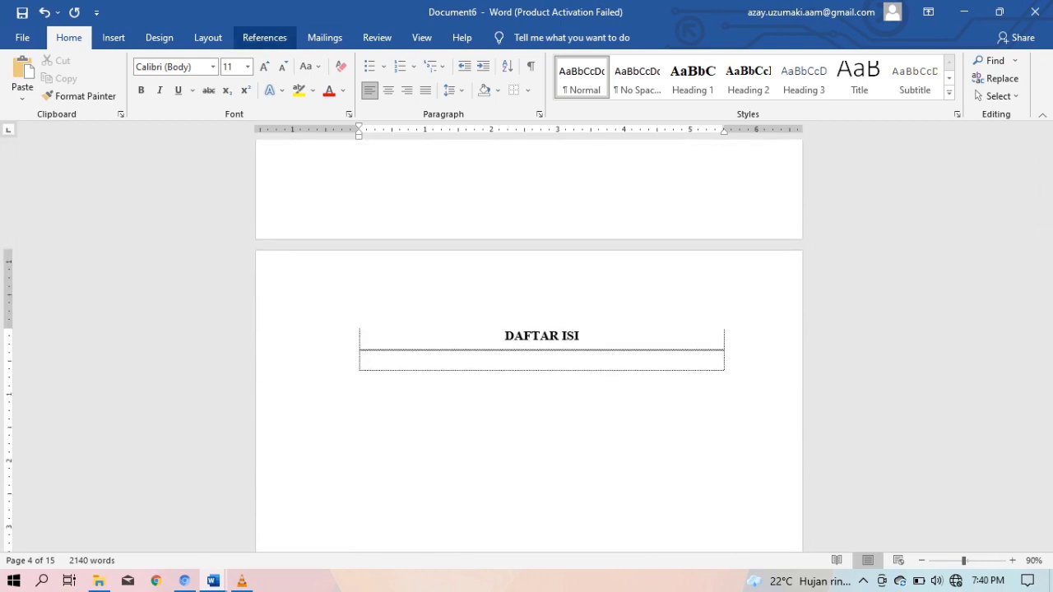
Insert Automatic Table 1 under DAFTAR ISI, listing KATA PENGANTAR through DAFTAR PUSTAKA
click(264, 37)
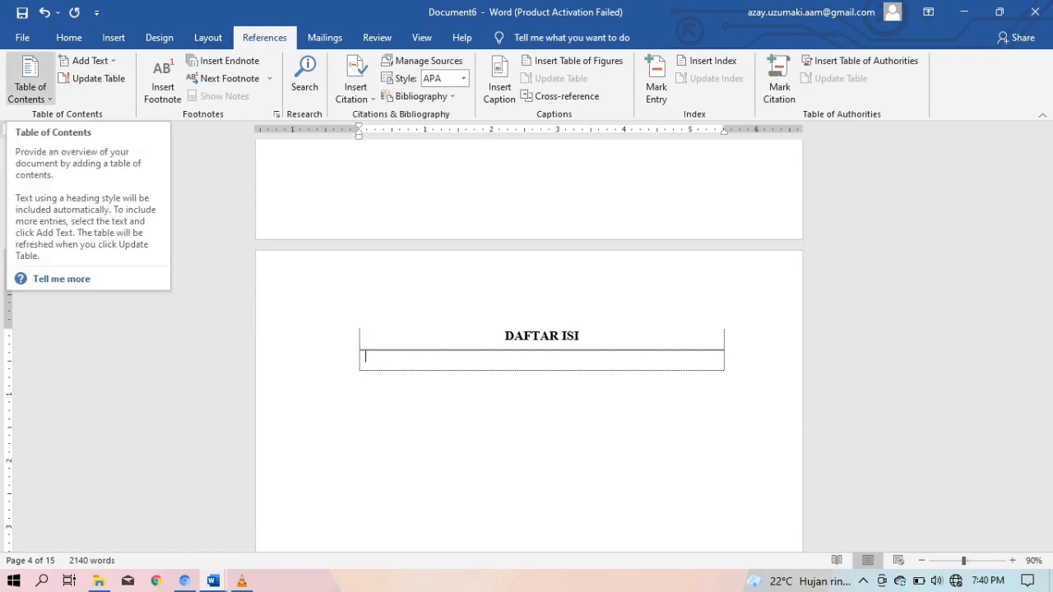
click(30, 82)
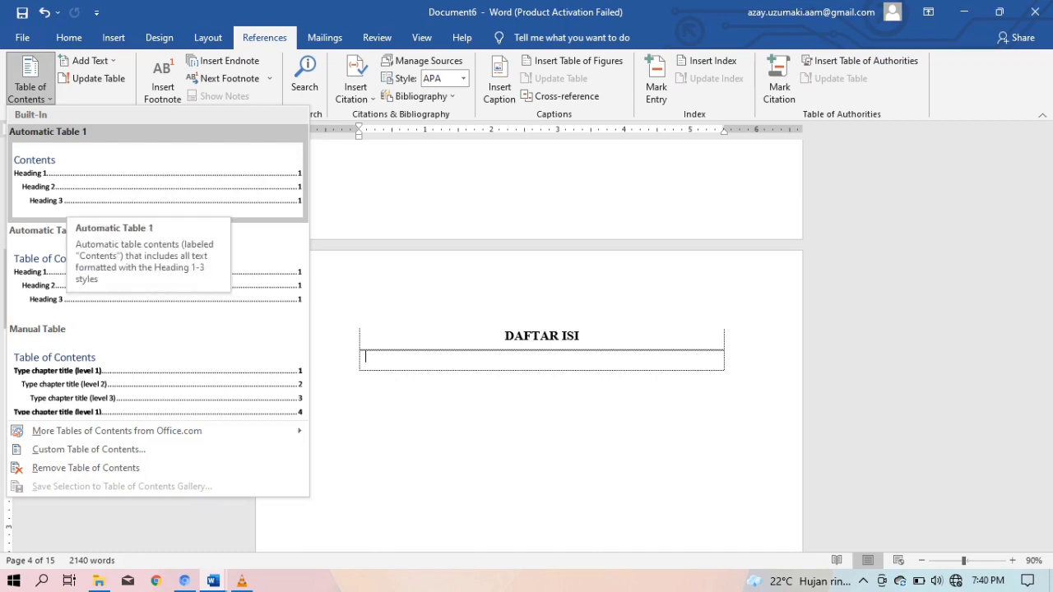
click(70, 201)
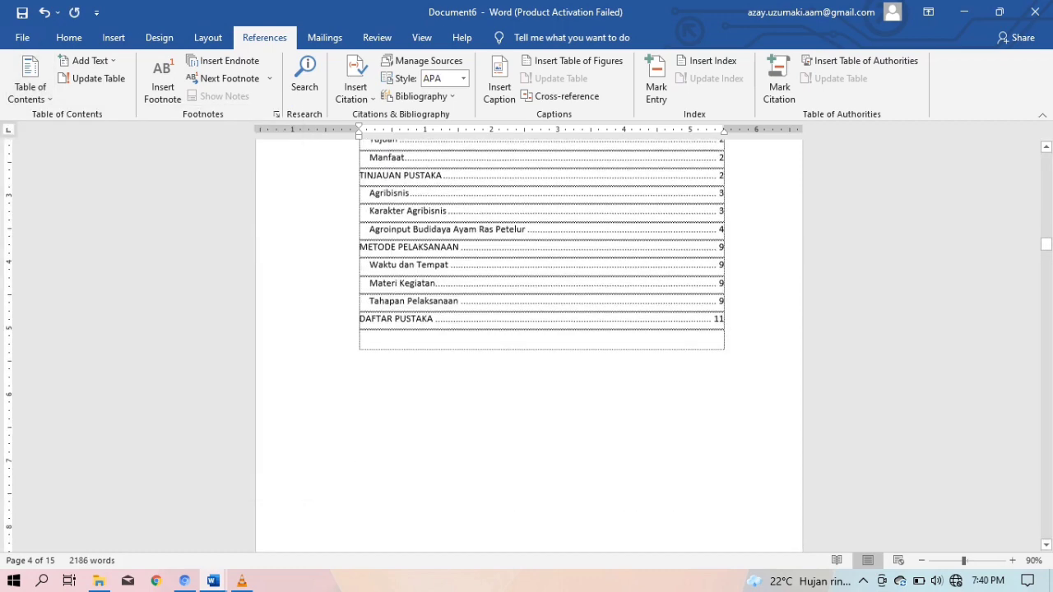
scroll(541, 329, up, 3)
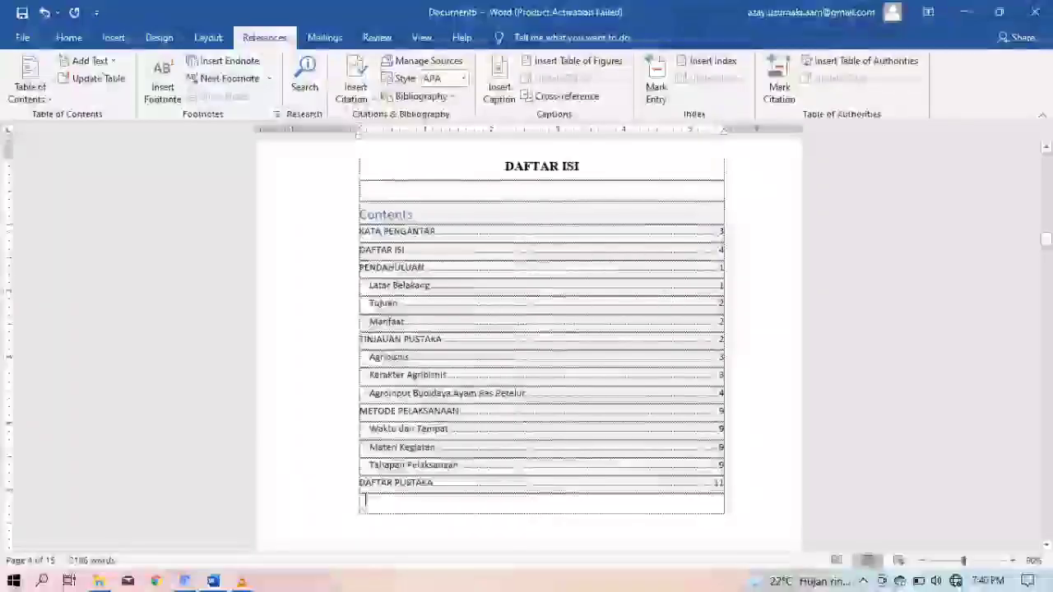
click(517, 393)
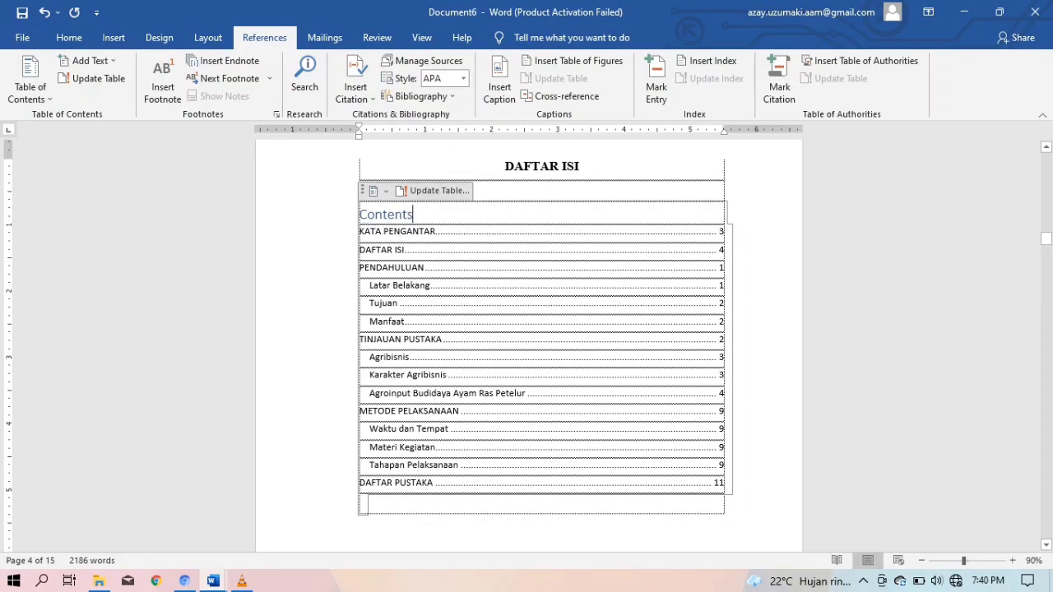
Delete the page number 3 from the KATA PENGANTAR contents line
click(360, 232)
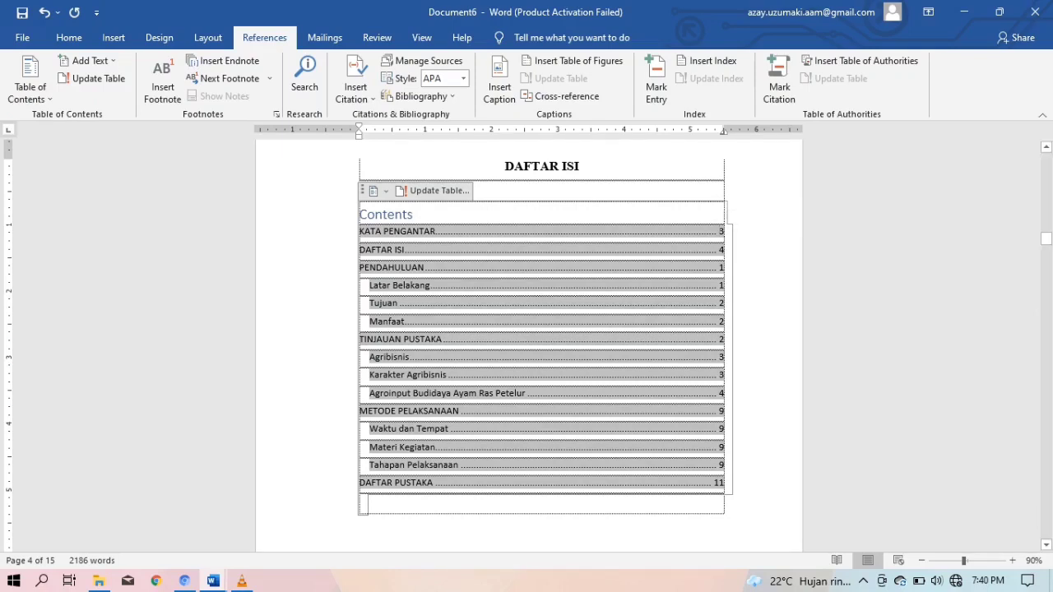
drag(360, 232, 395, 233)
click(395, 233)
drag(725, 232, 719, 232)
key(BackSpace)
key(BackSpace)
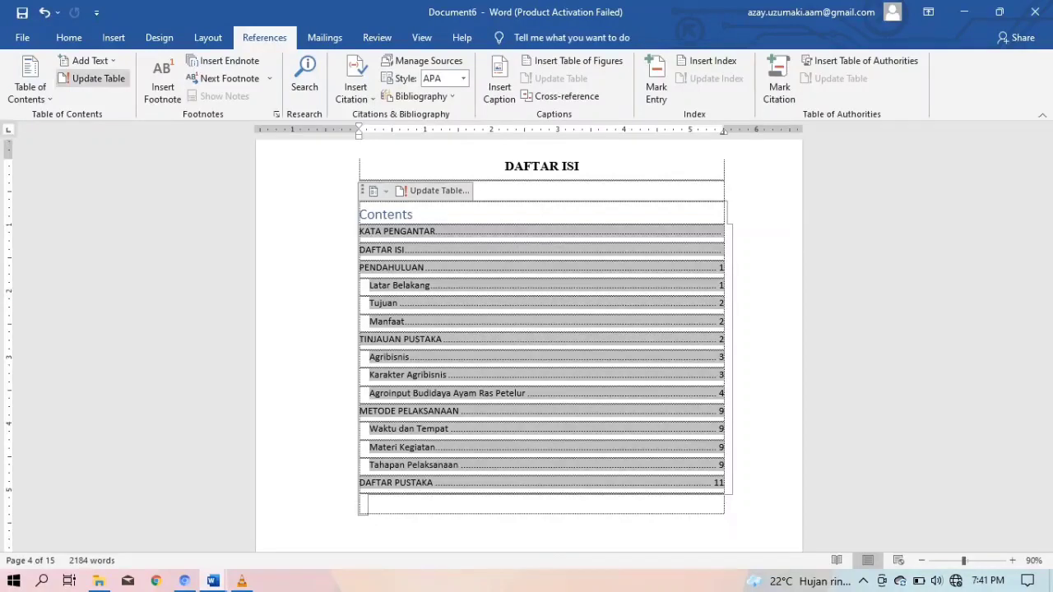
Regenerate the table of contents with Tab leader set to (none), replacing the existing one
click(29, 82)
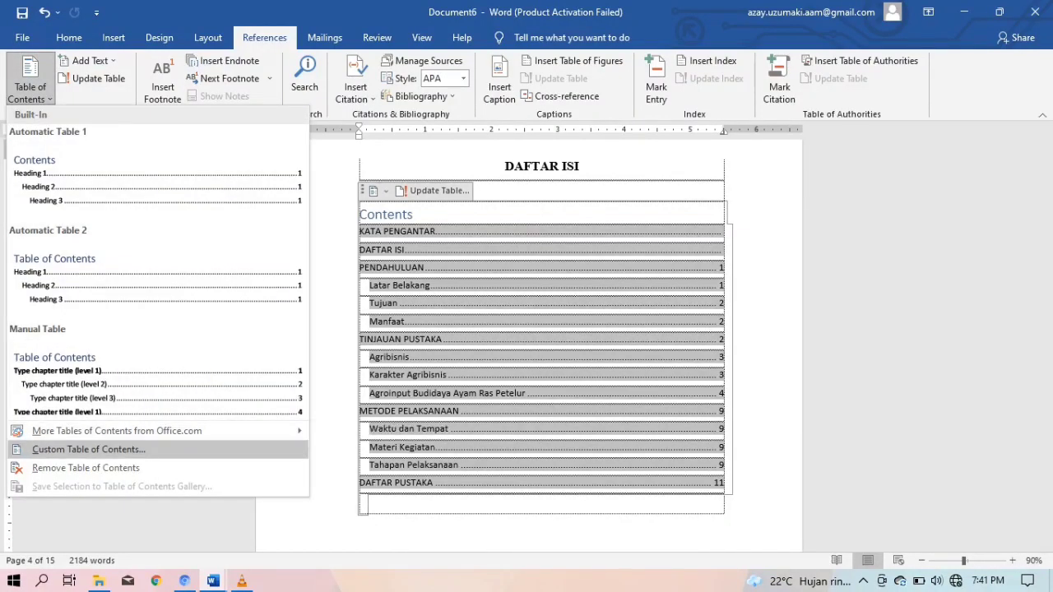
click(89, 450)
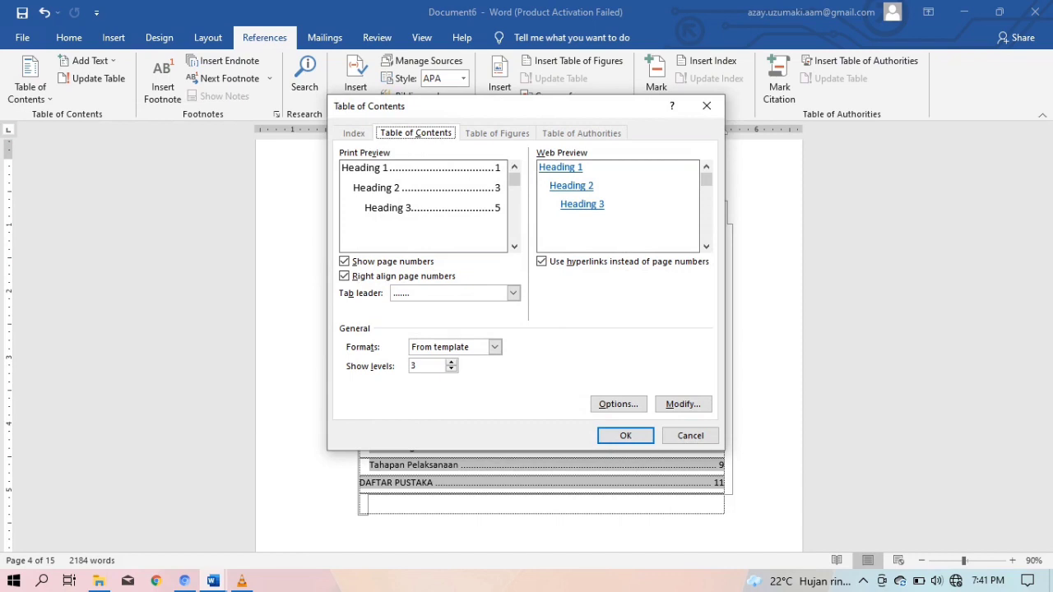
click(512, 293)
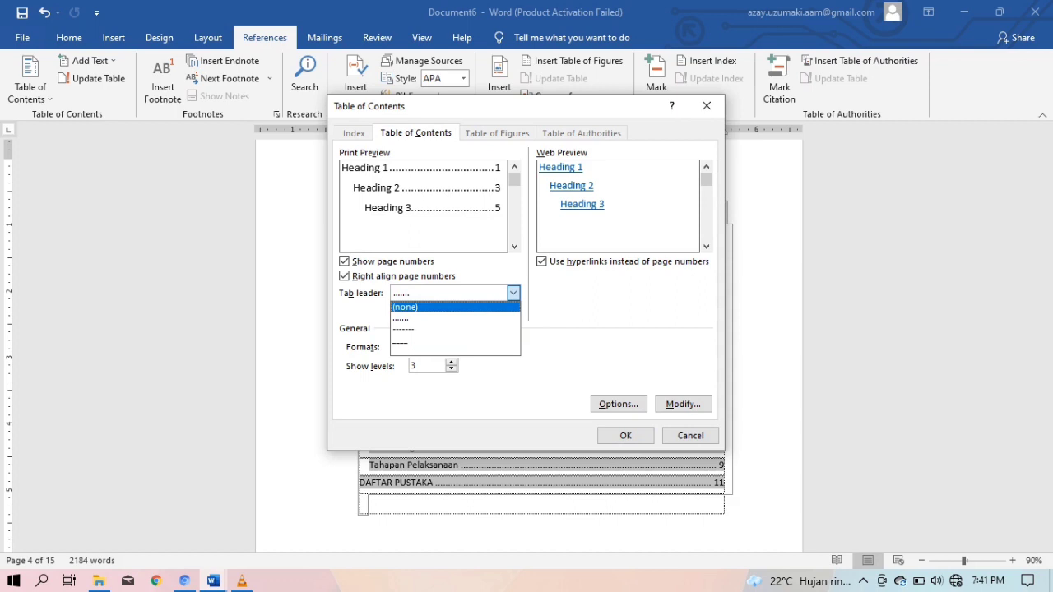
click(436, 307)
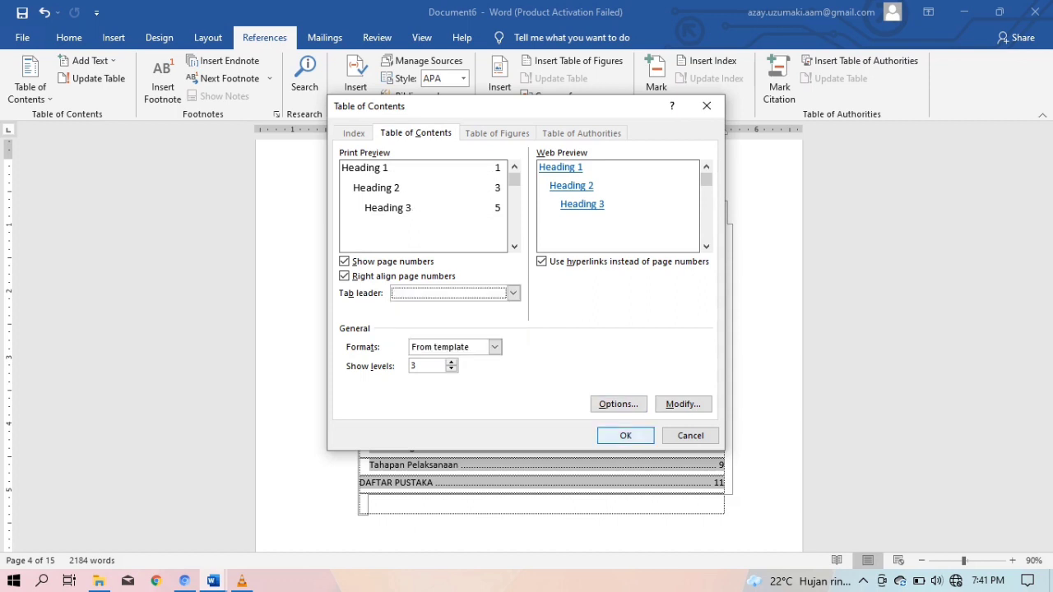
click(625, 436)
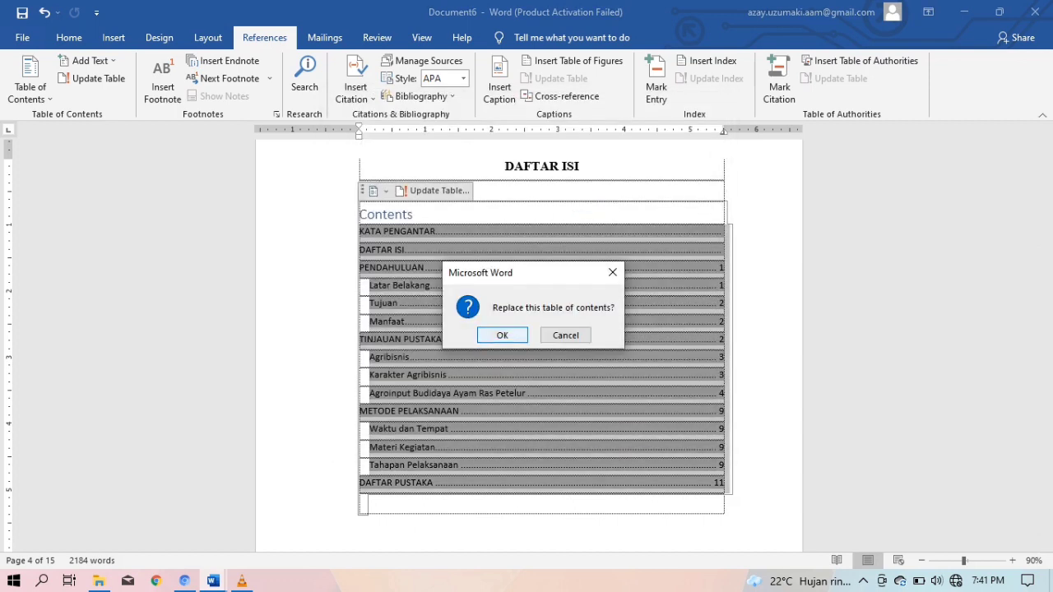
click(502, 336)
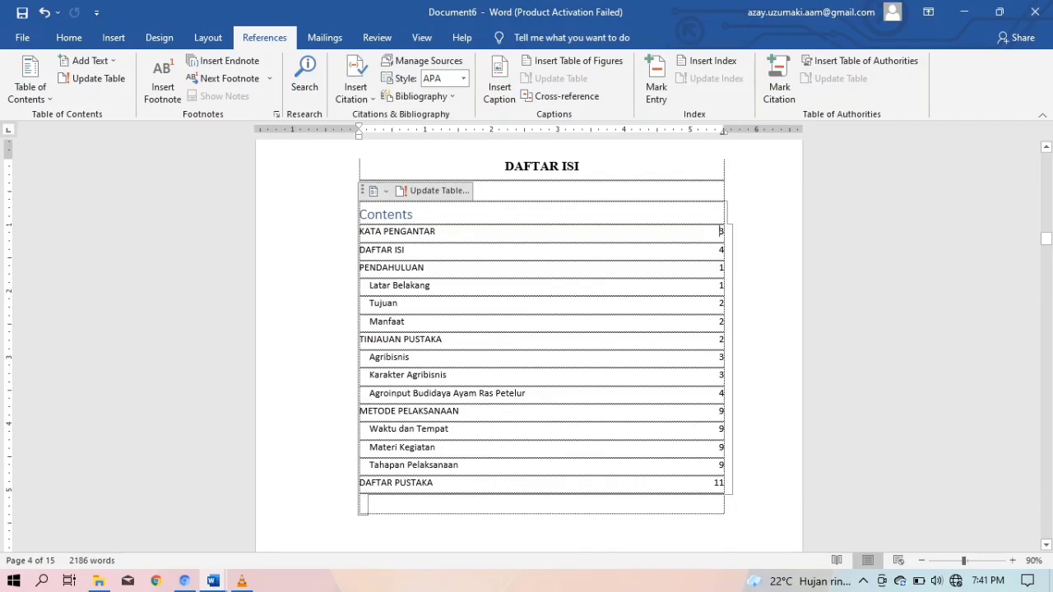
drag(414, 215, 359, 214)
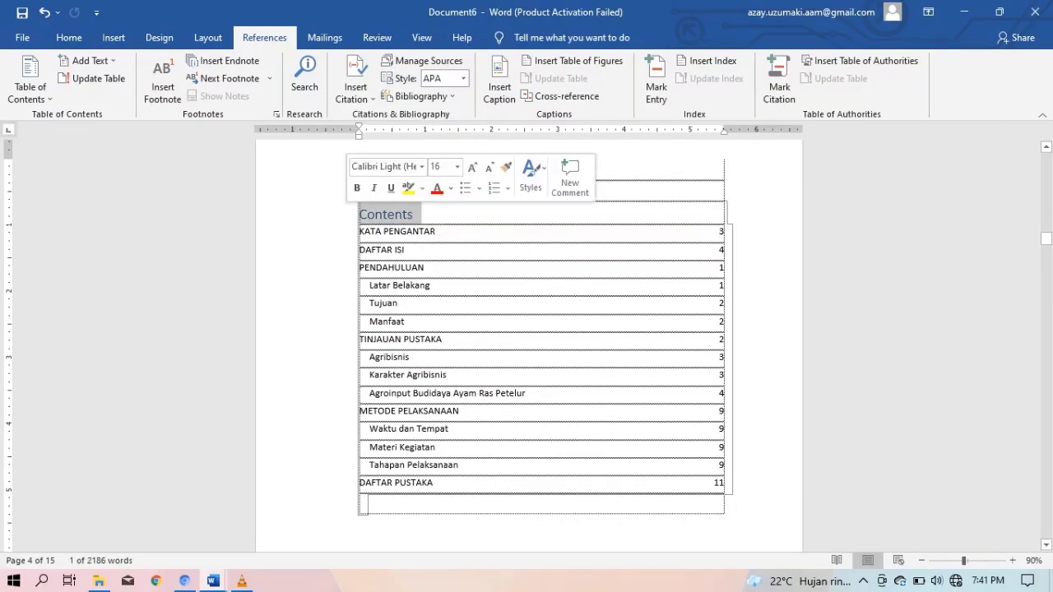
Delete the Contents heading and make KATA PENGANTAR bold at 14 pt
key(BackSpace)
click(436, 231)
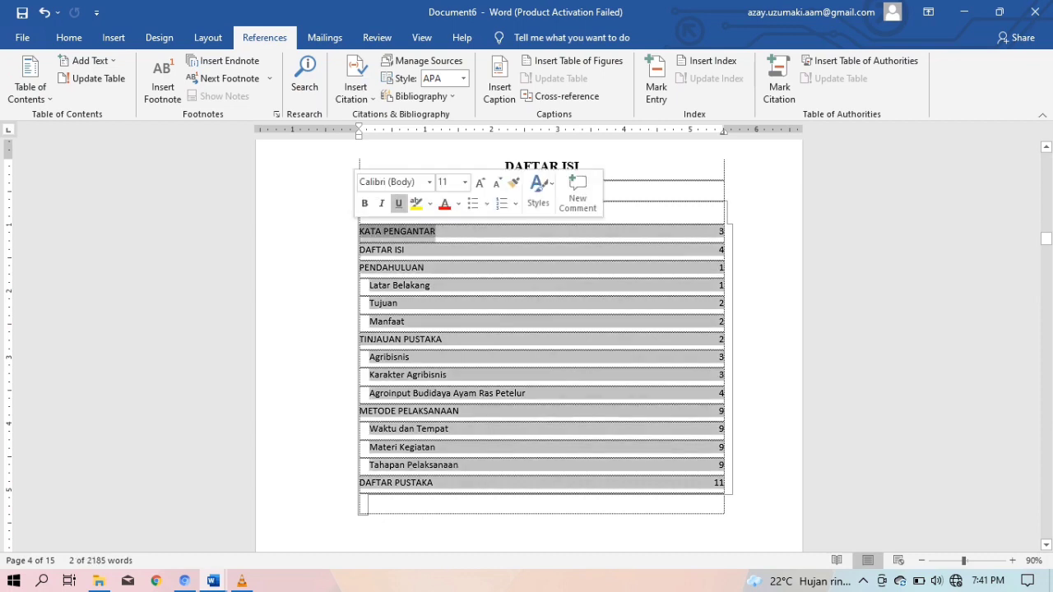
key(ctrl+b)
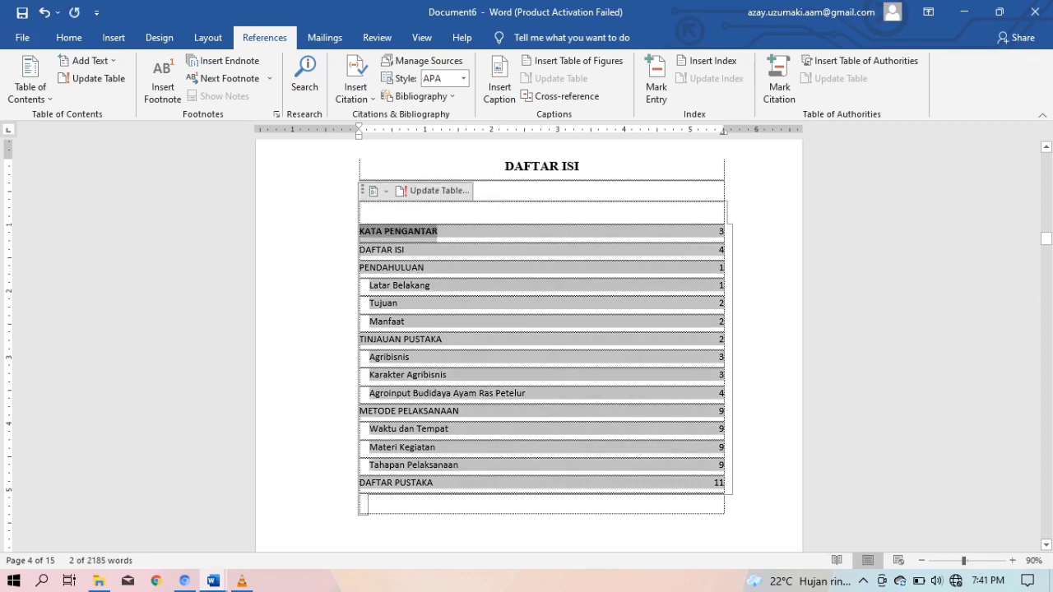
click(68, 38)
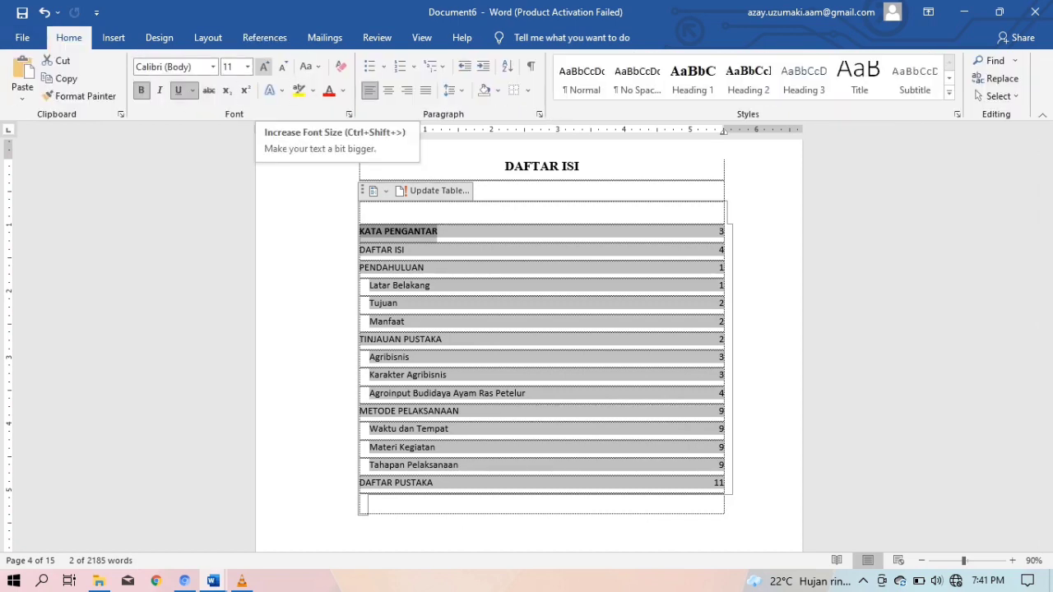
click(247, 67)
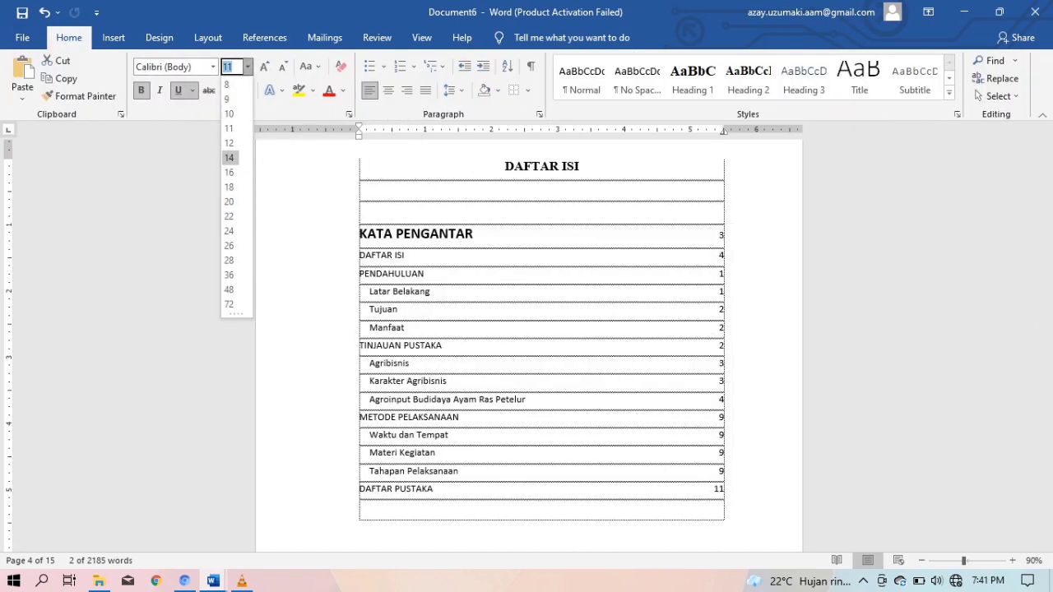
click(230, 158)
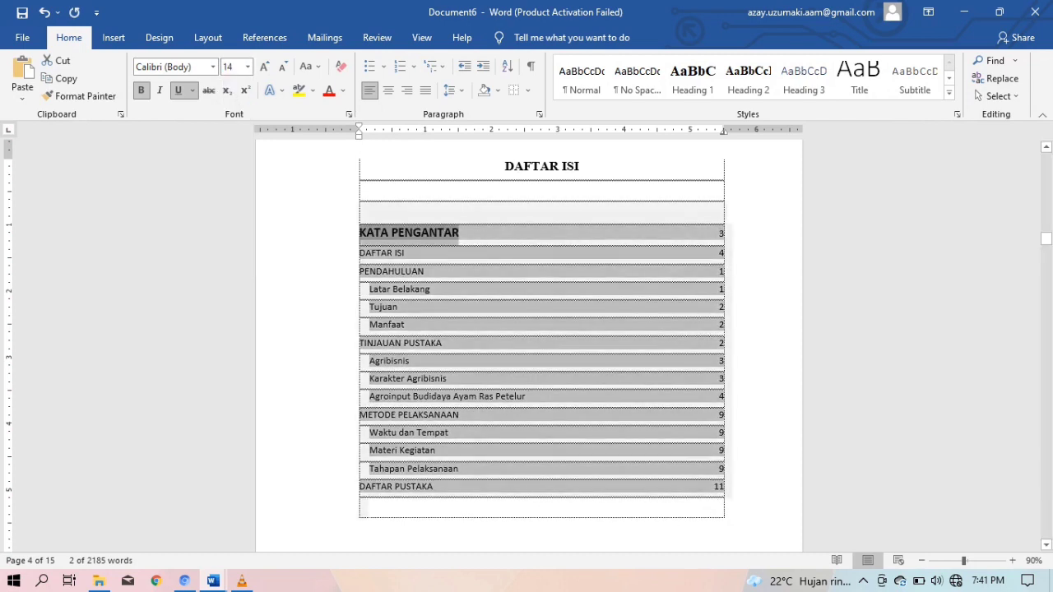
Set KATA PENGANTAR's page number 3 to 14 pt Times New Roman
drag(725, 234, 719, 234)
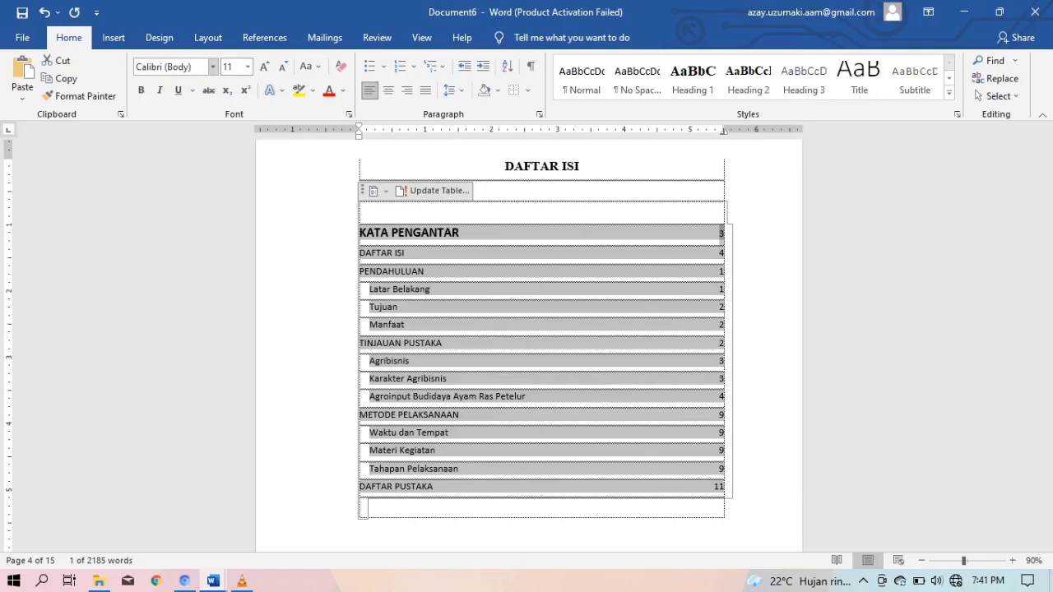
click(264, 67)
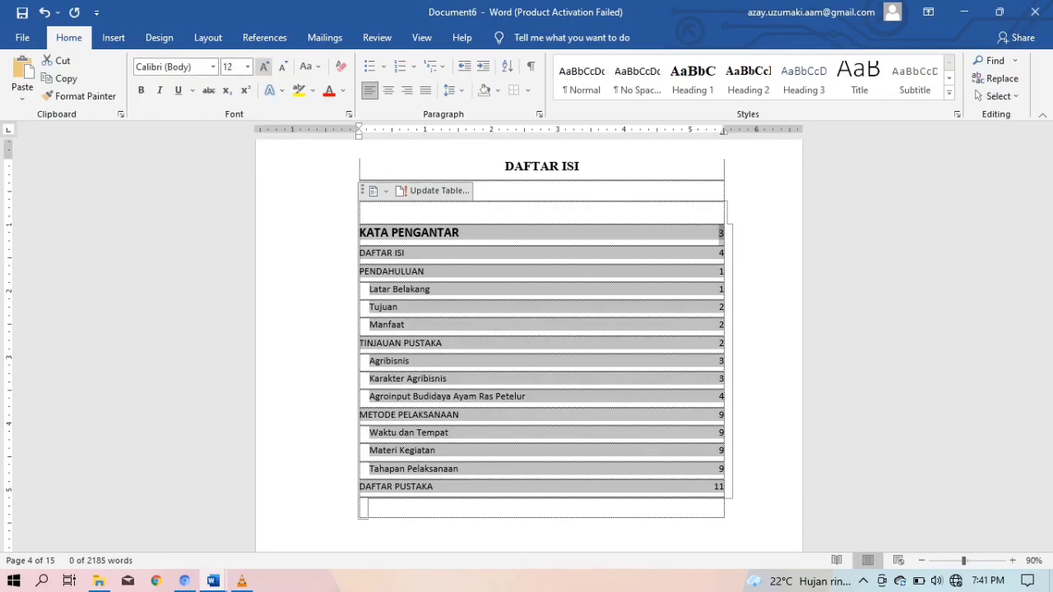
click(264, 67)
click(212, 67)
click(183, 159)
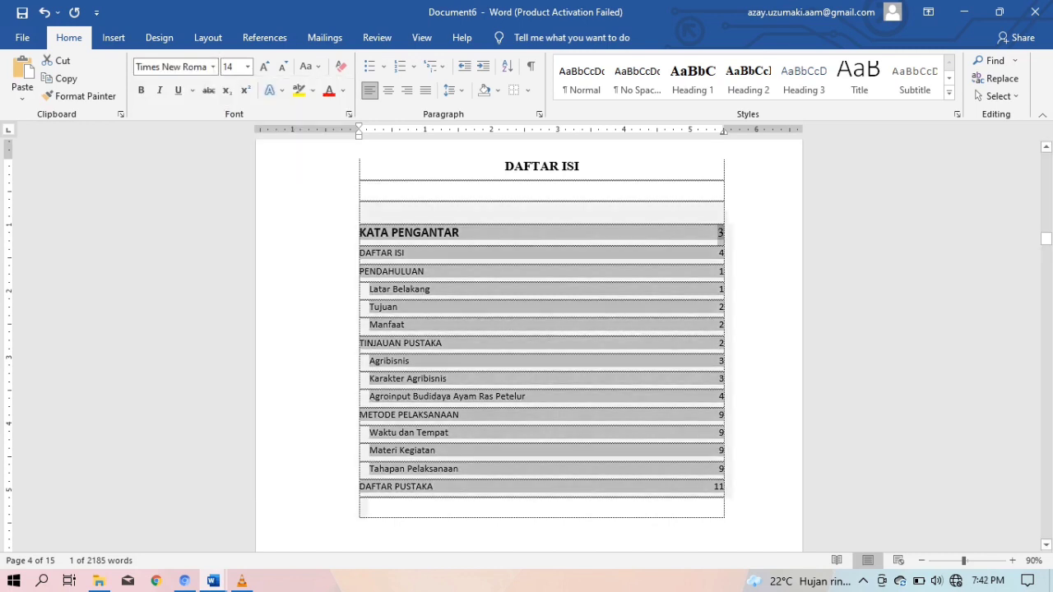
click(411, 213)
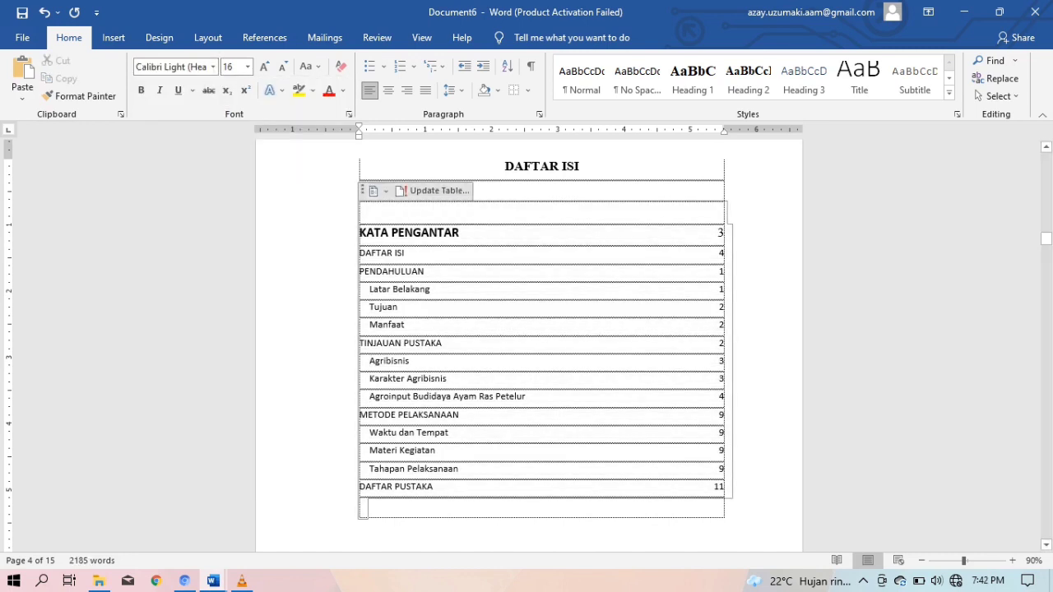
drag(360, 234, 367, 509)
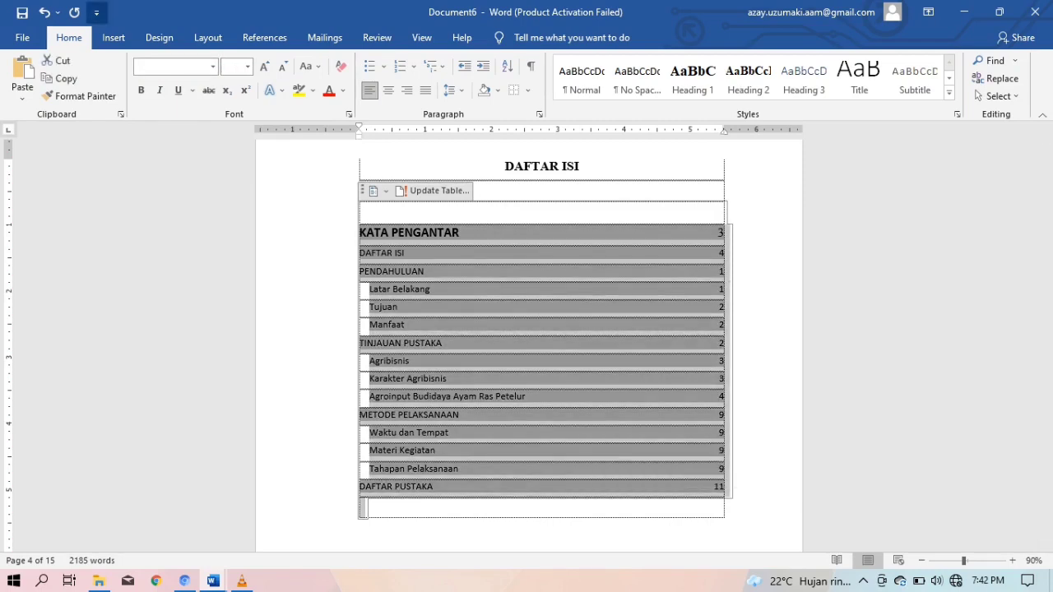
click(264, 37)
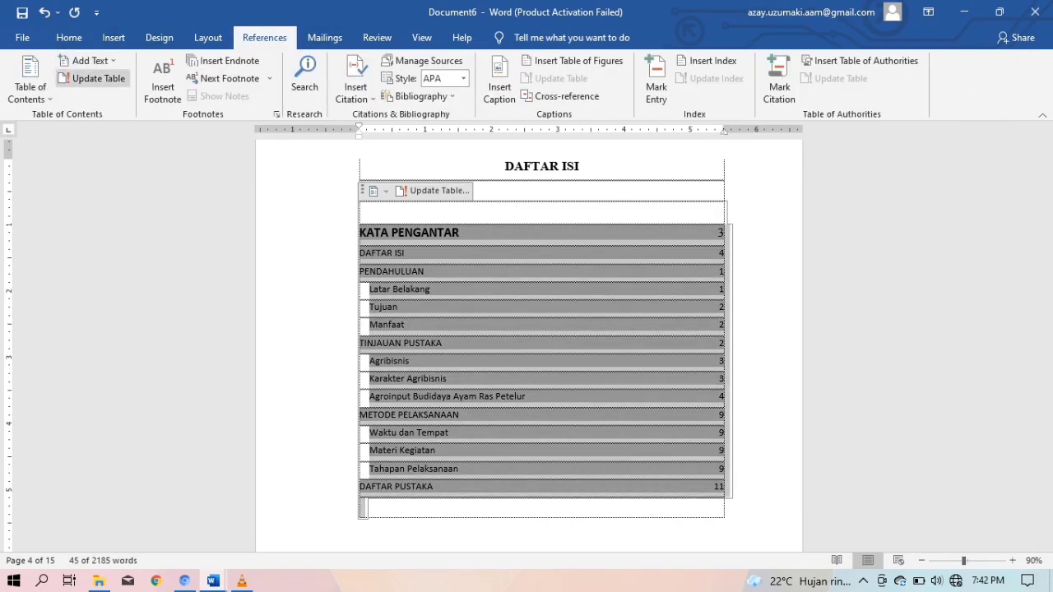
Review the Custom Table of Contents options without changes, then bold all selected entries
click(30, 86)
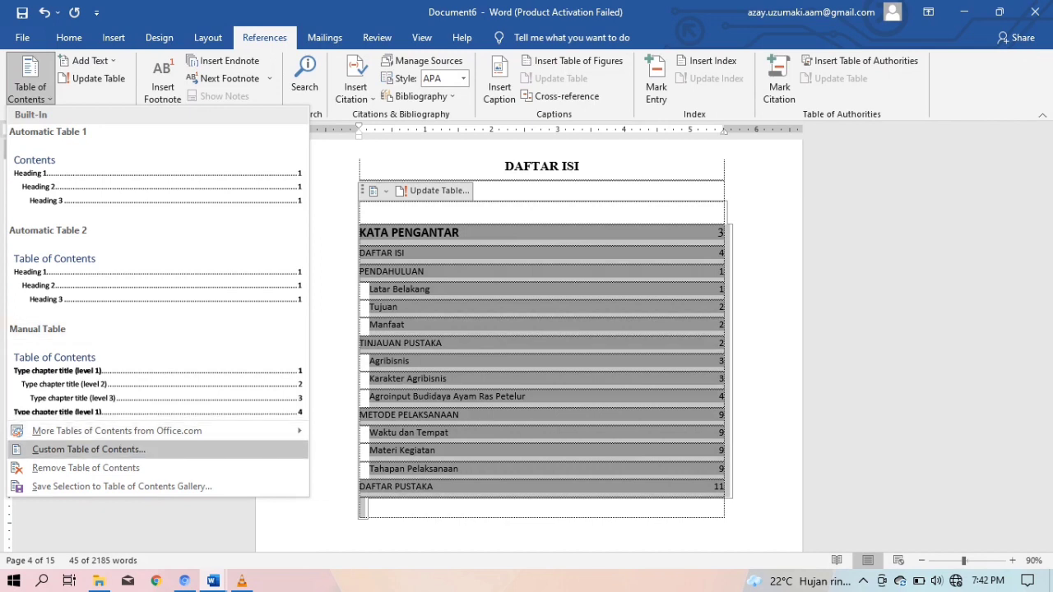
click(88, 450)
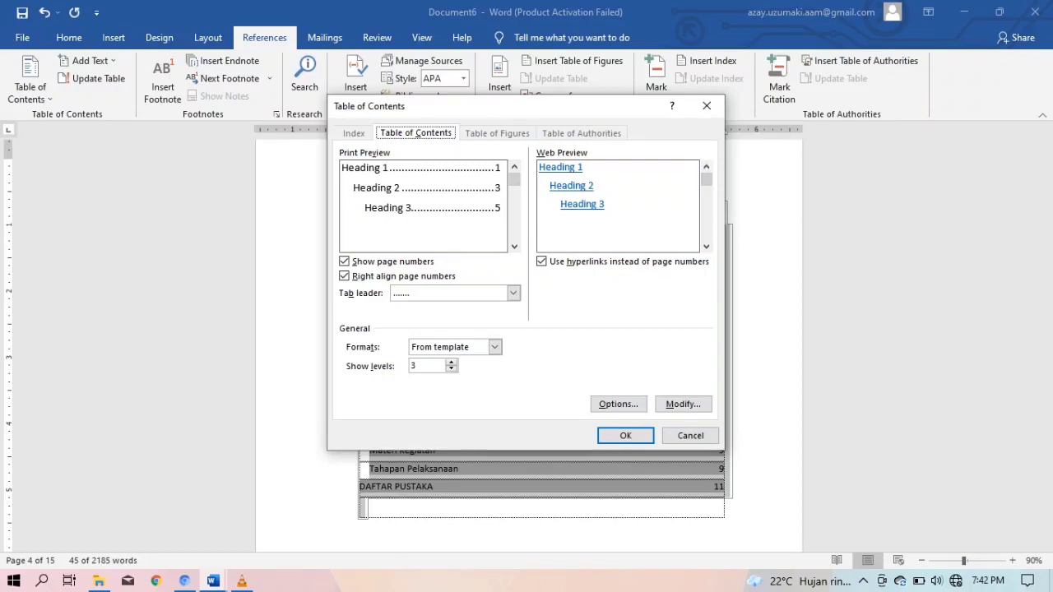
click(618, 404)
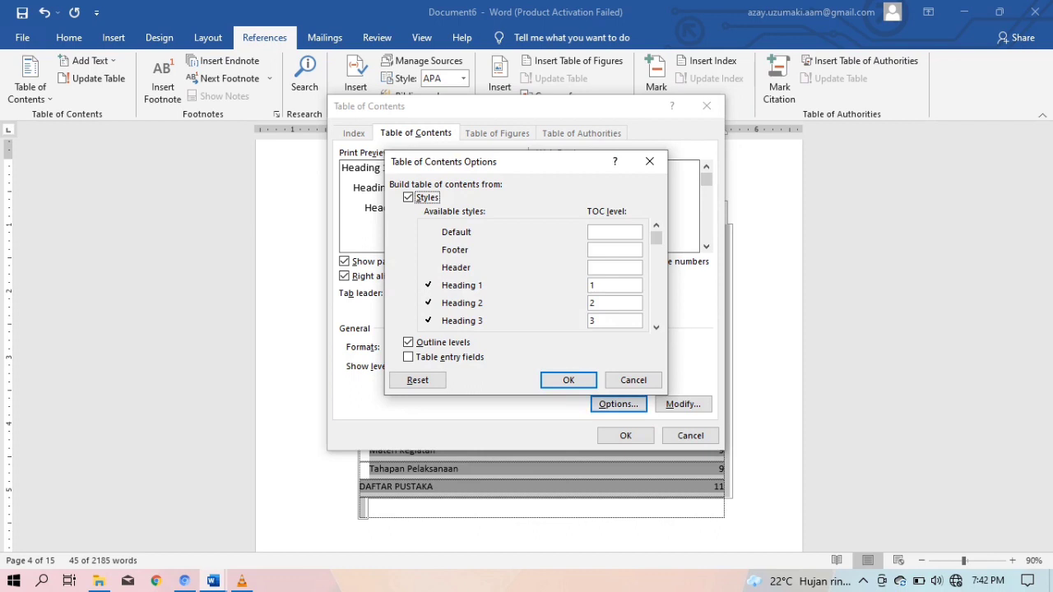
click(650, 161)
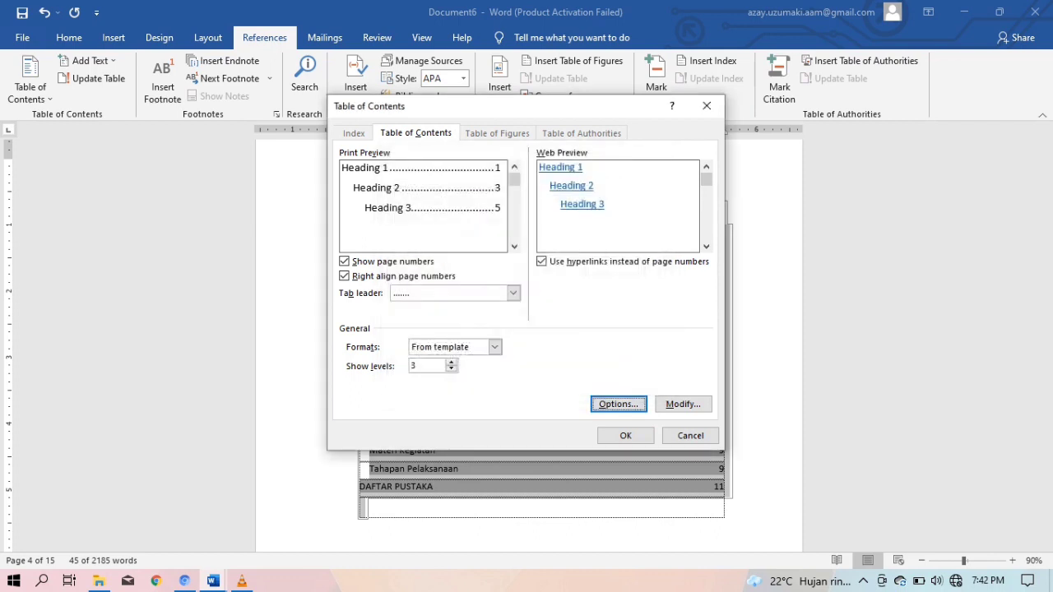
key(Escape)
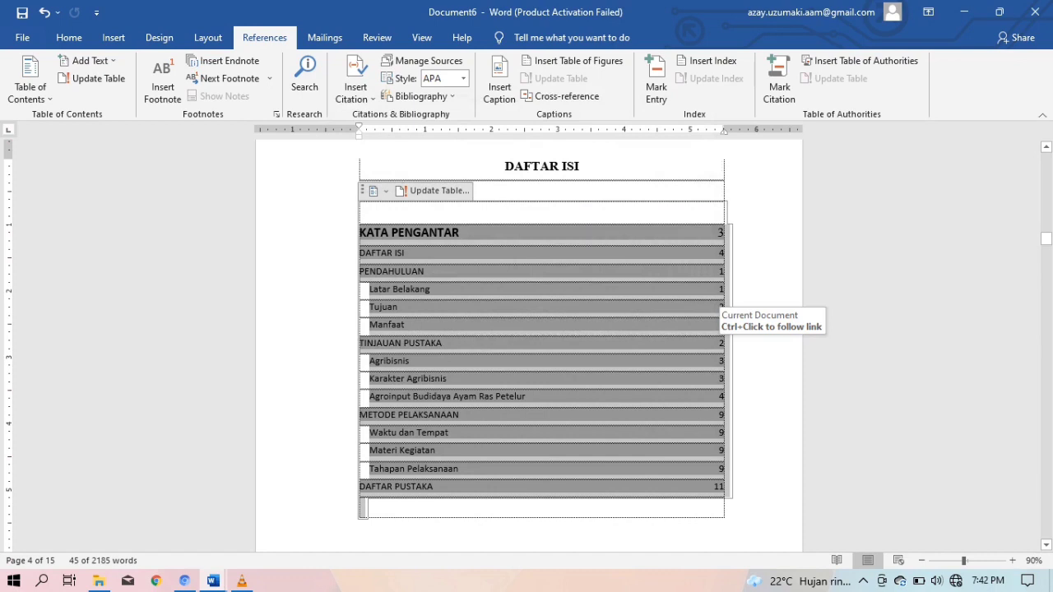
key(ctrl+b)
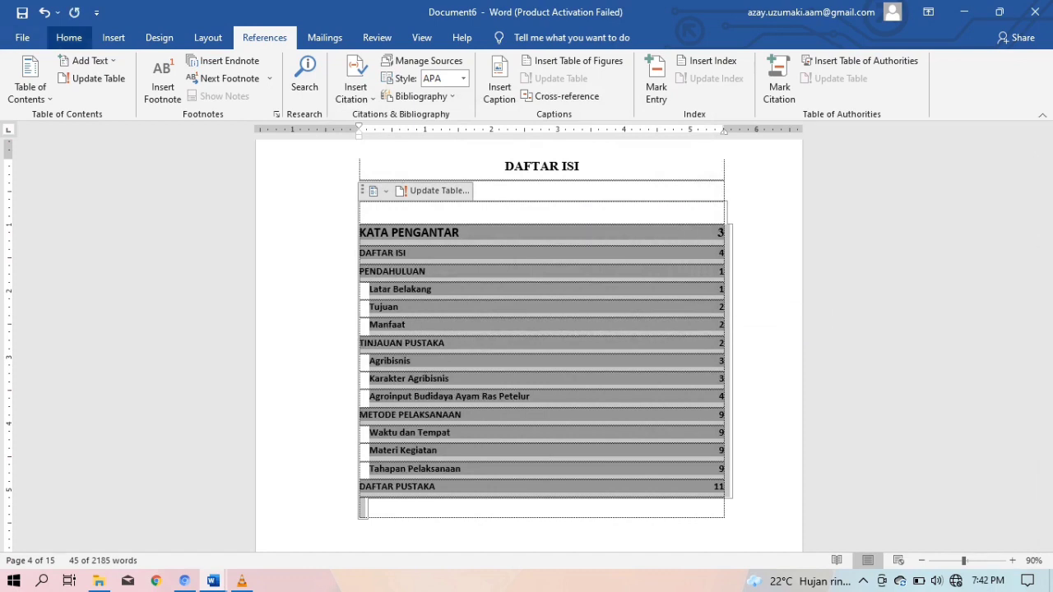
Set the table of contents font to Times New Roman
click(69, 37)
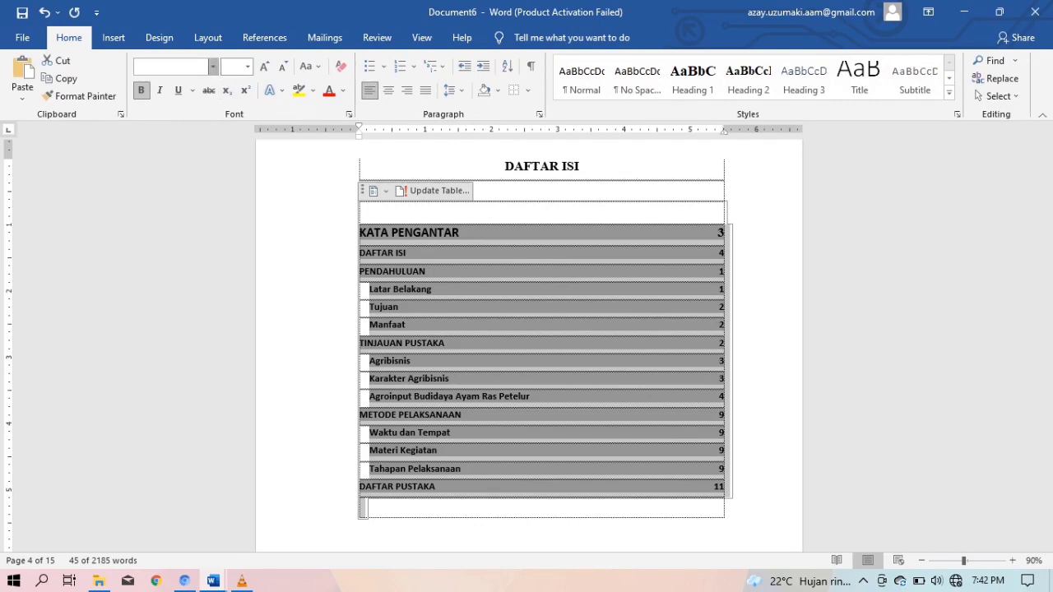
click(213, 66)
click(196, 159)
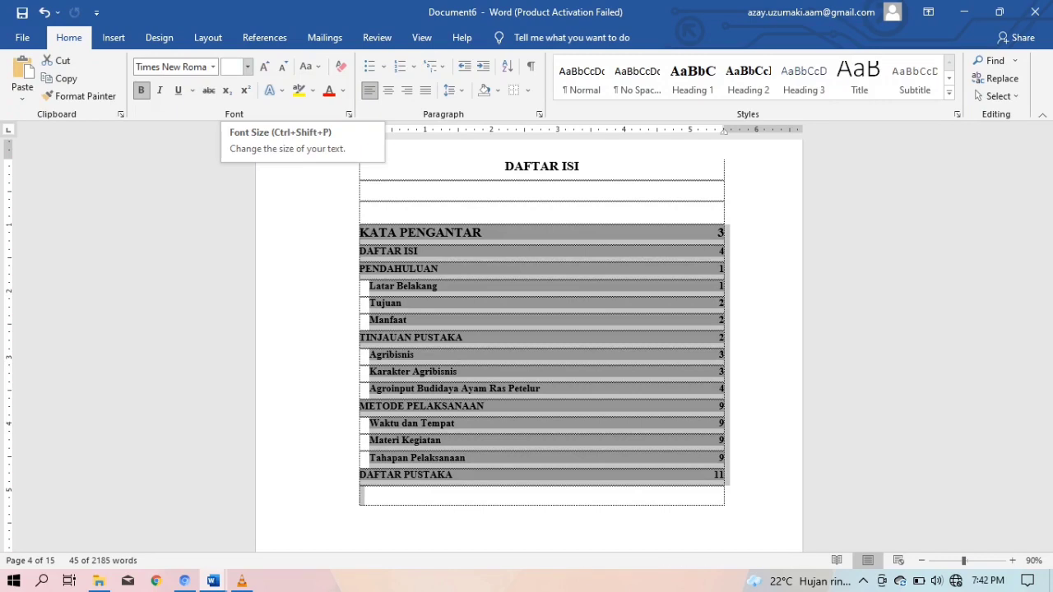
Enlarge the DAFTAR ISI and PENDAHULUAN contents lines two sizes with Grow Font
click(721, 320)
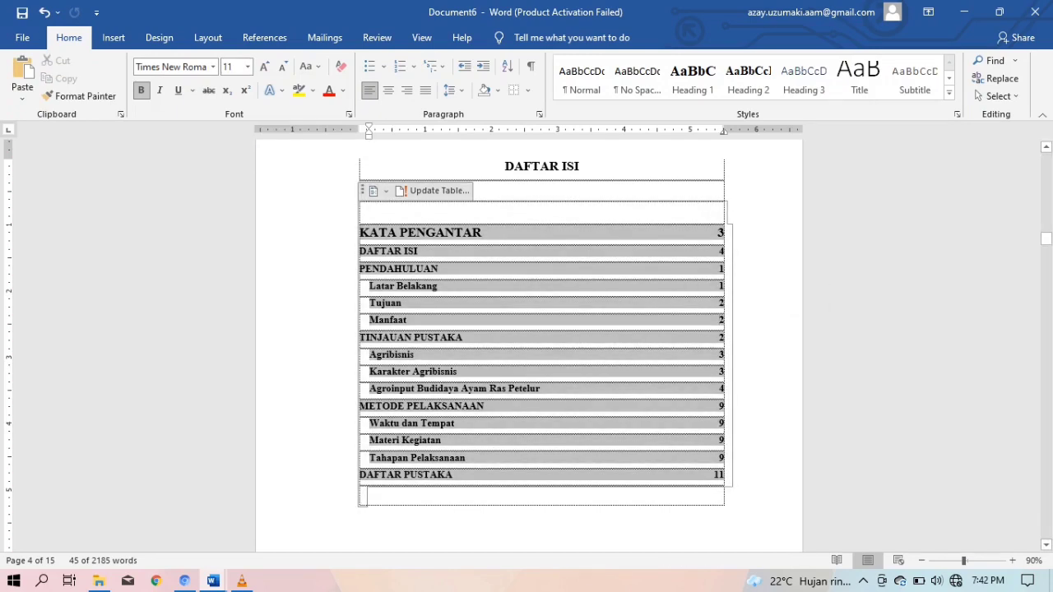
drag(721, 270, 721, 253)
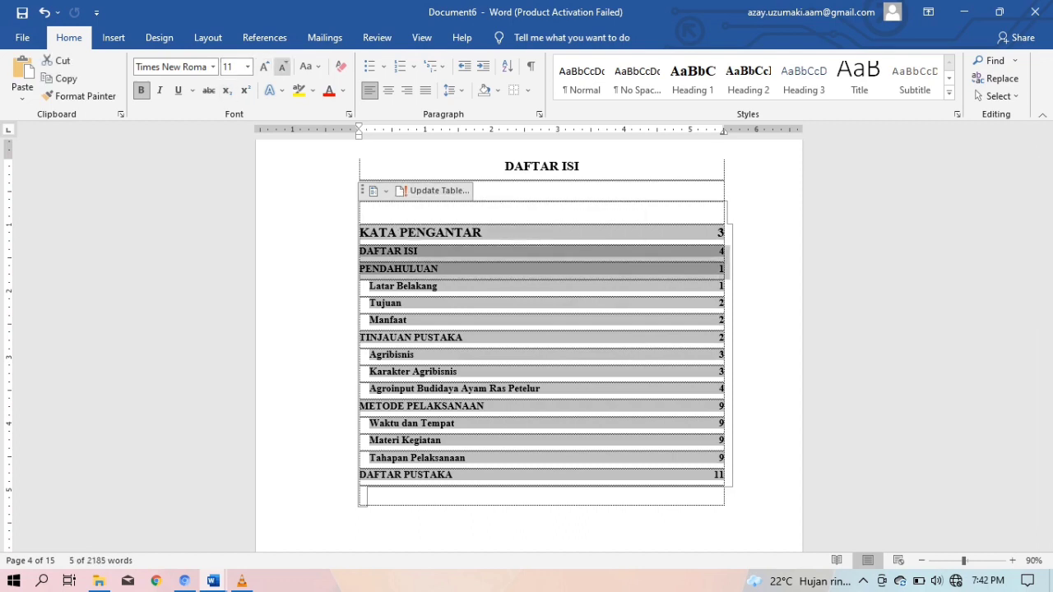
click(264, 66)
click(265, 66)
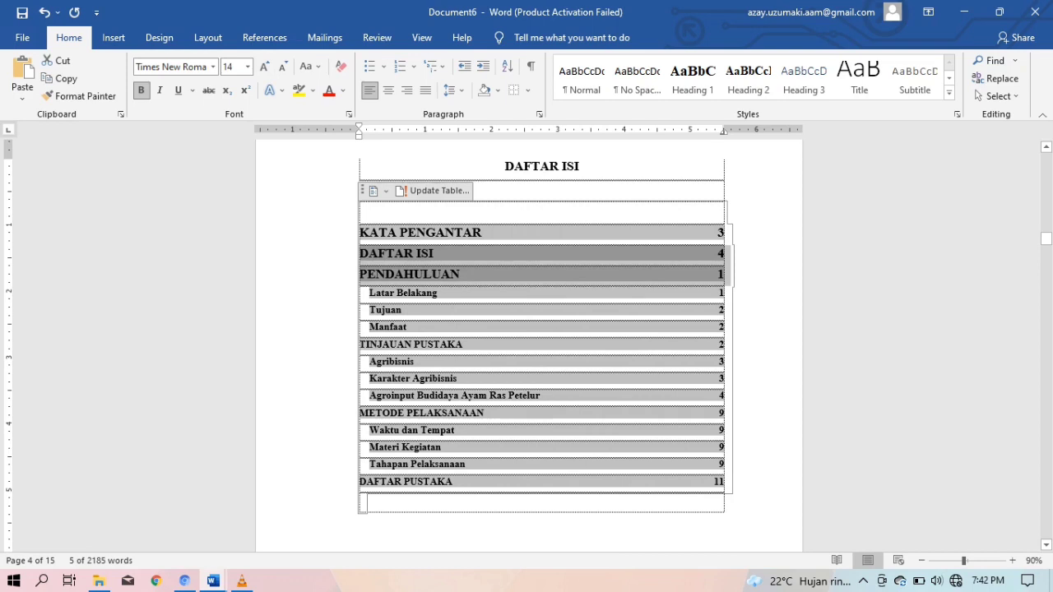
Make the Latar Belakang, Tujuan and Manfaat subentries 12 pt and not bold
drag(351, 293, 351, 327)
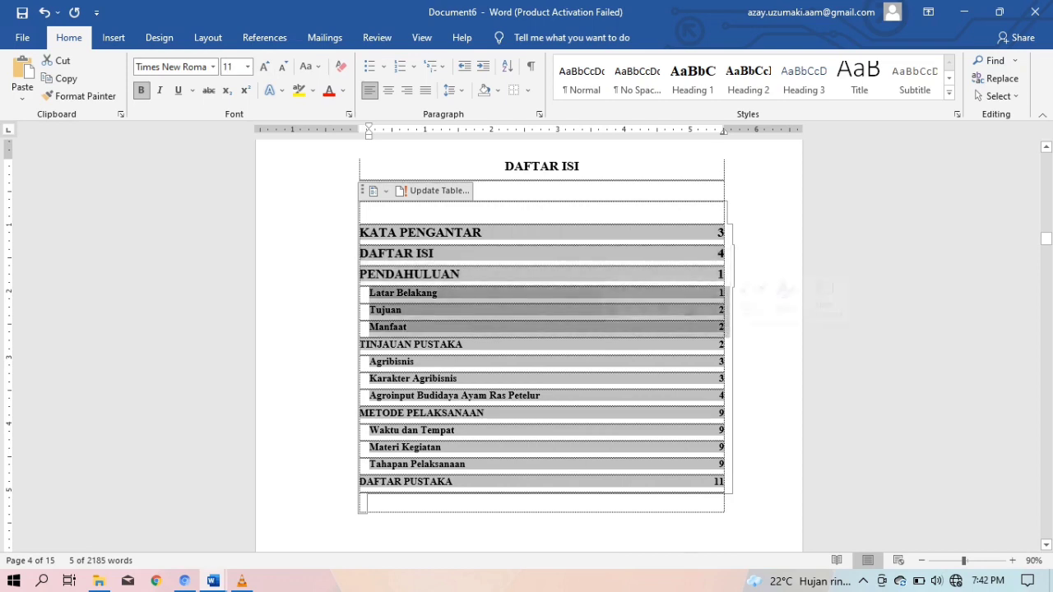
click(264, 66)
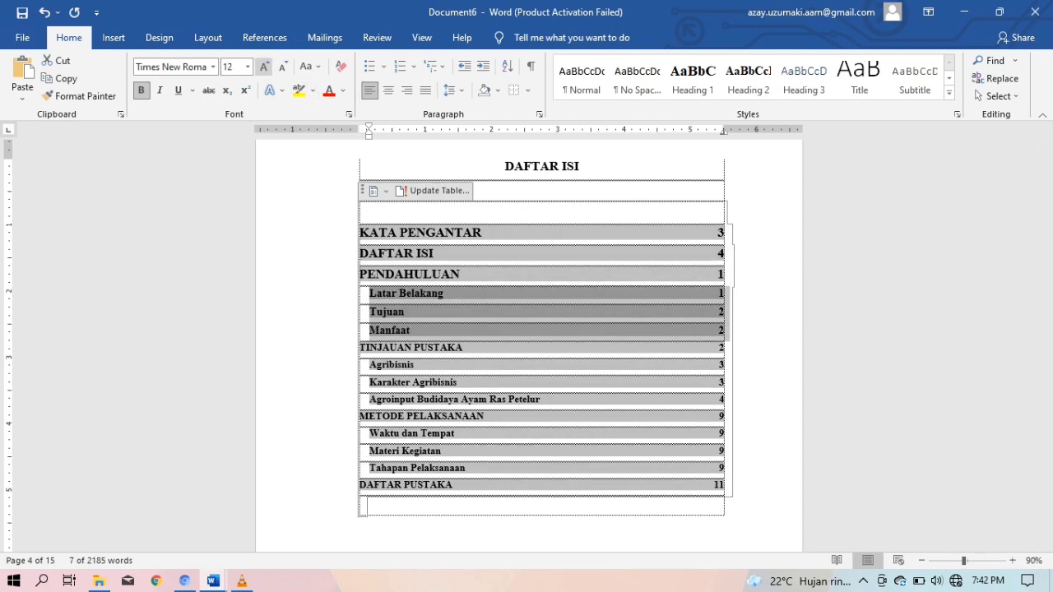
key(ctrl+b)
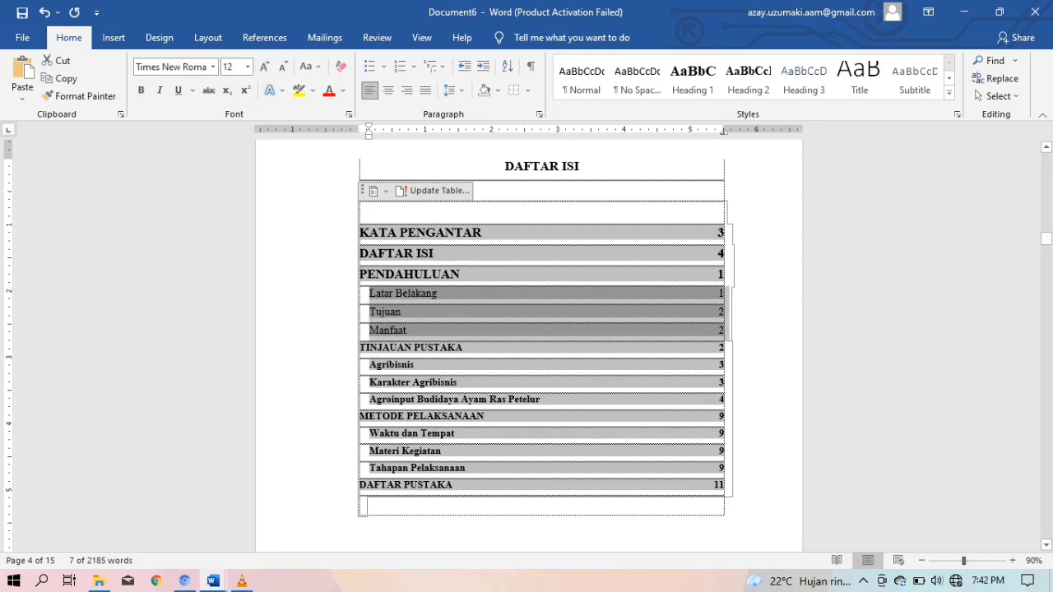
Set the TINJAUAN PUSTAKA line to 14 pt, keeping the Manfaat line at 12 pt
drag(728, 348, 367, 335)
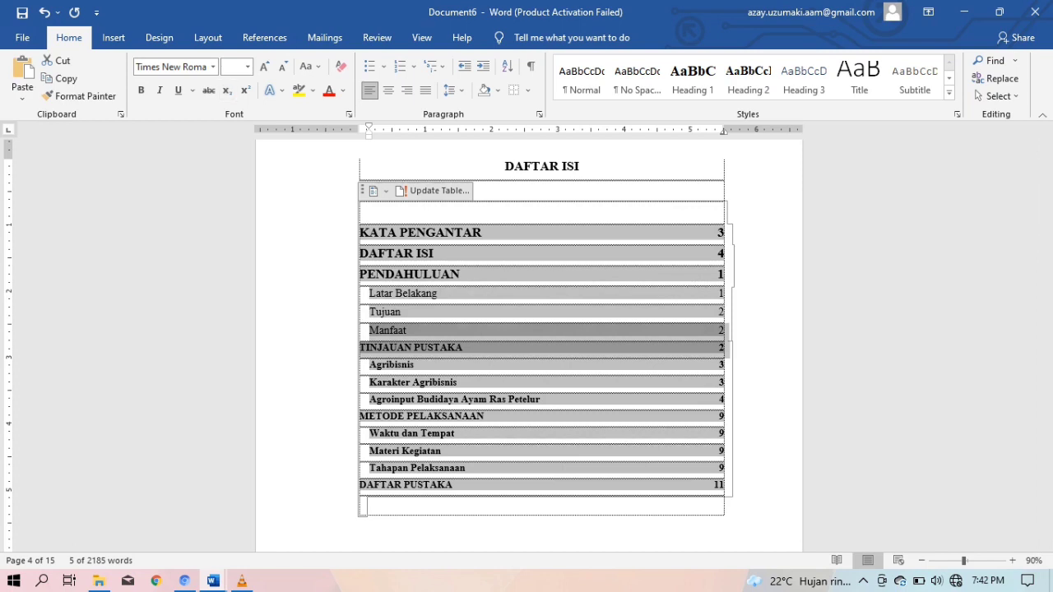
click(264, 66)
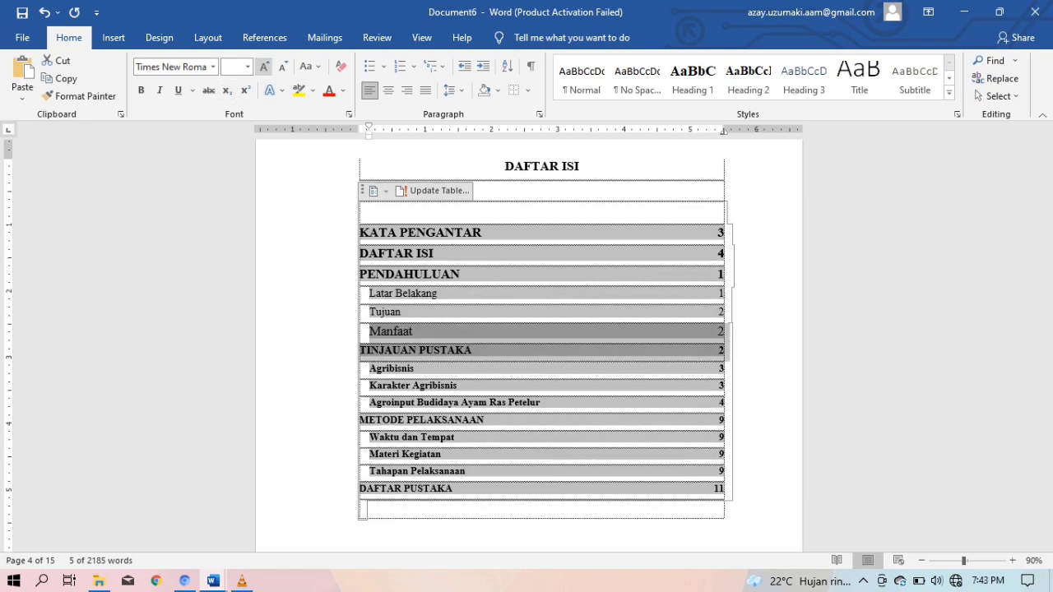
click(264, 66)
click(247, 66)
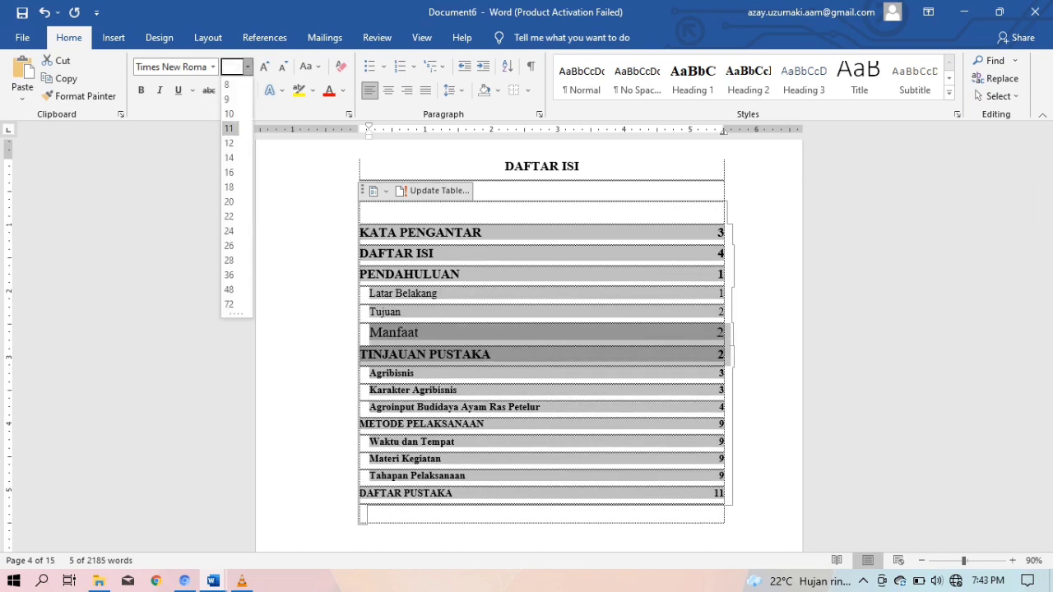
click(230, 158)
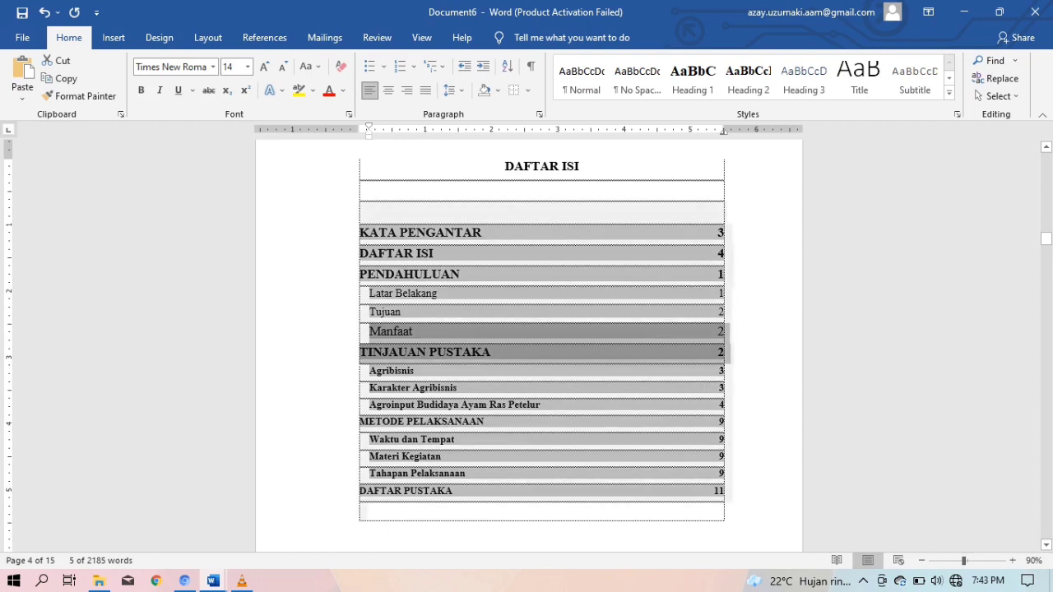
click(721, 371)
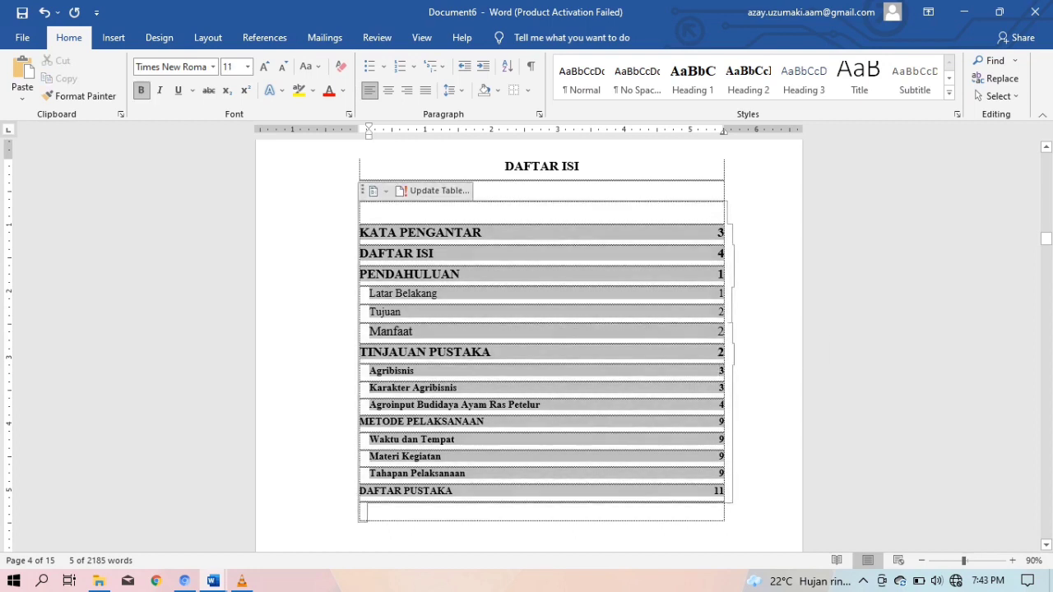
click(719, 332)
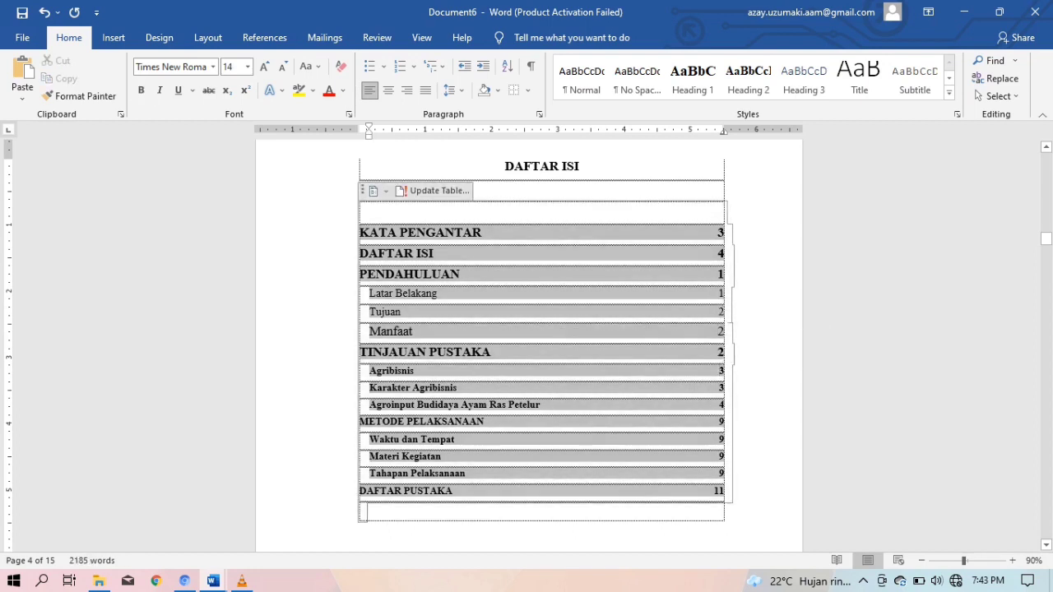
drag(724, 331, 370, 332)
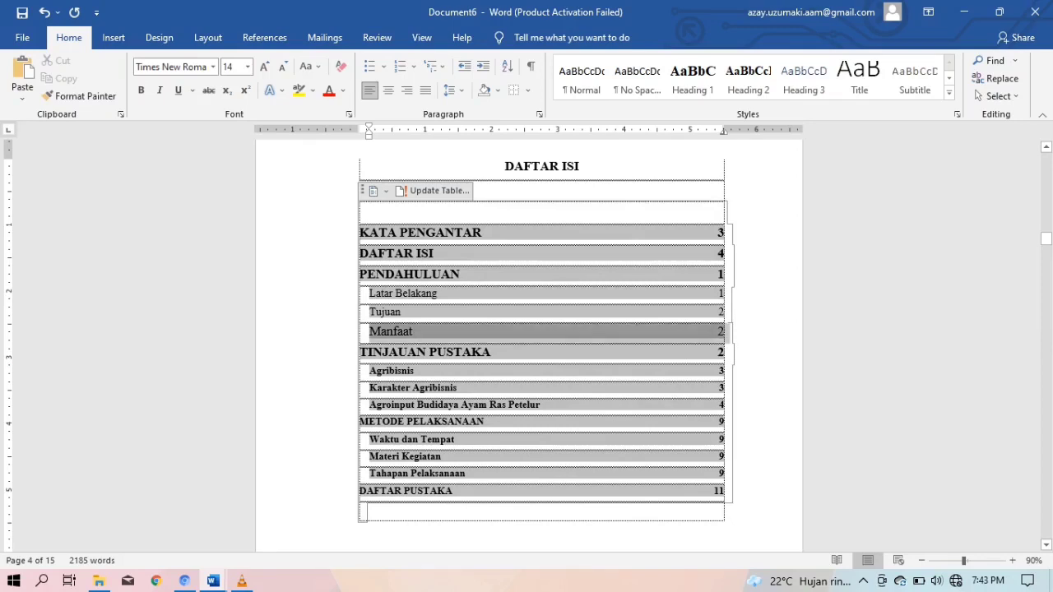
click(283, 66)
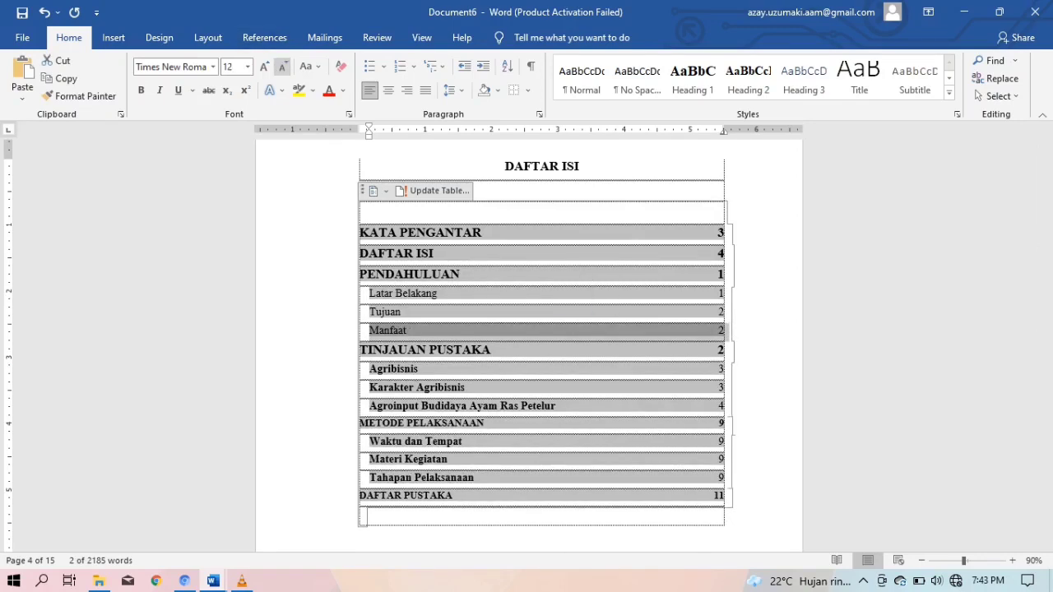
Remove bold from the Agribisnis through Agroinput subentries
click(393, 369)
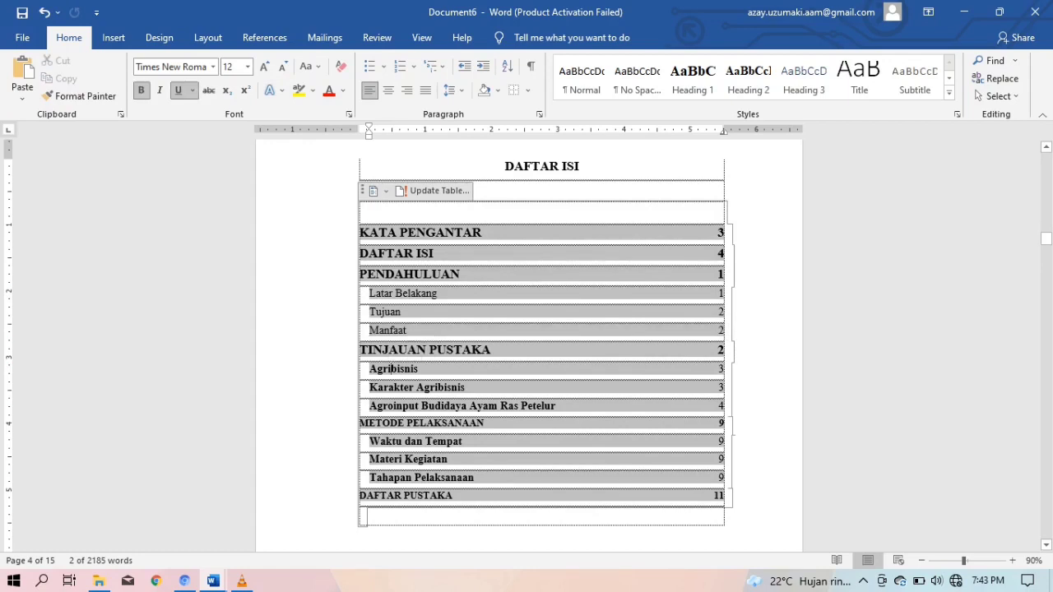
drag(393, 370, 395, 406)
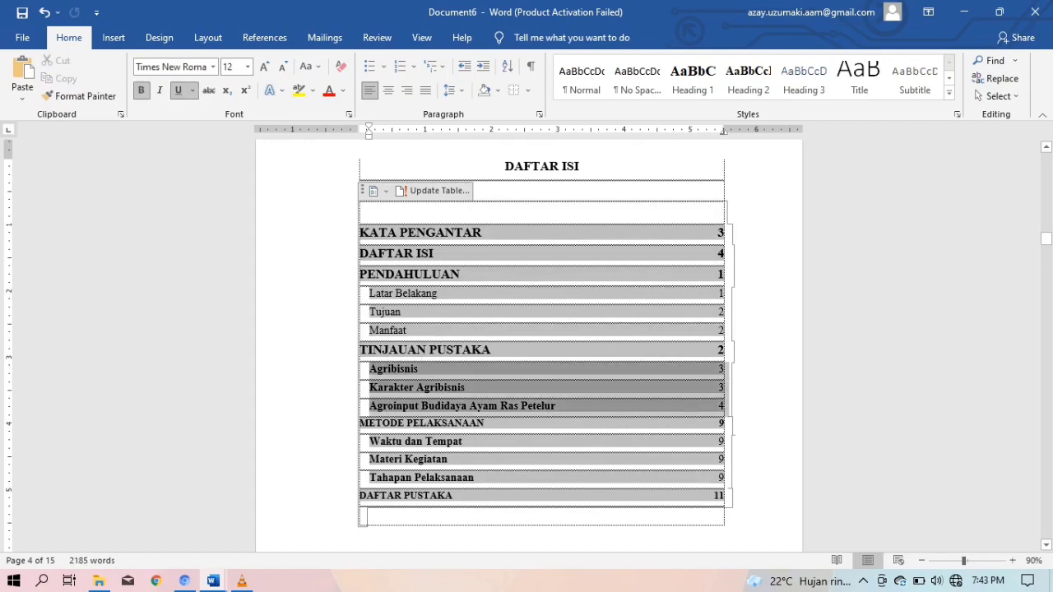
click(720, 406)
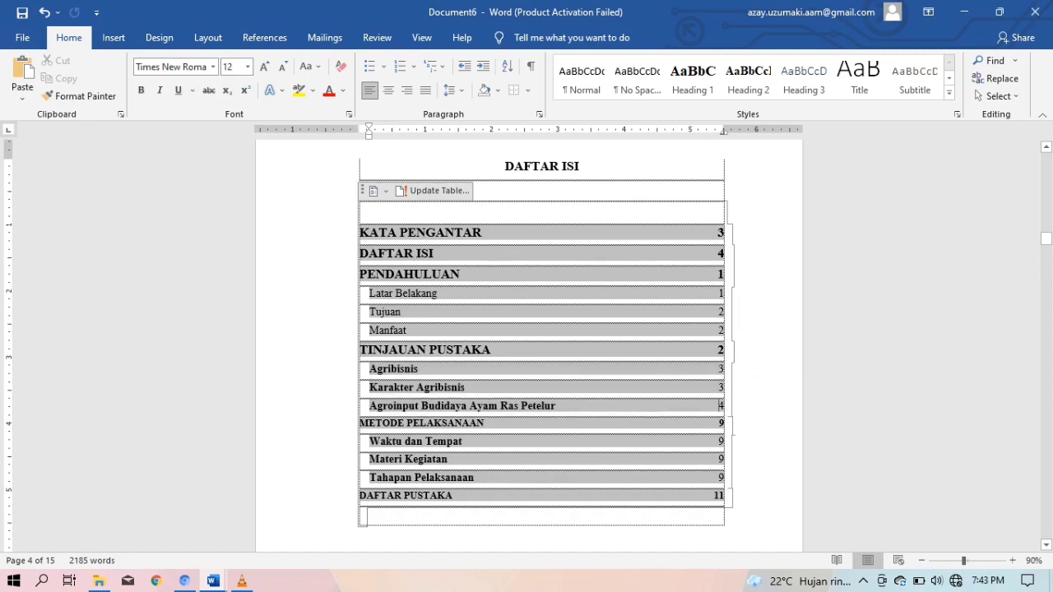
drag(719, 406, 375, 368)
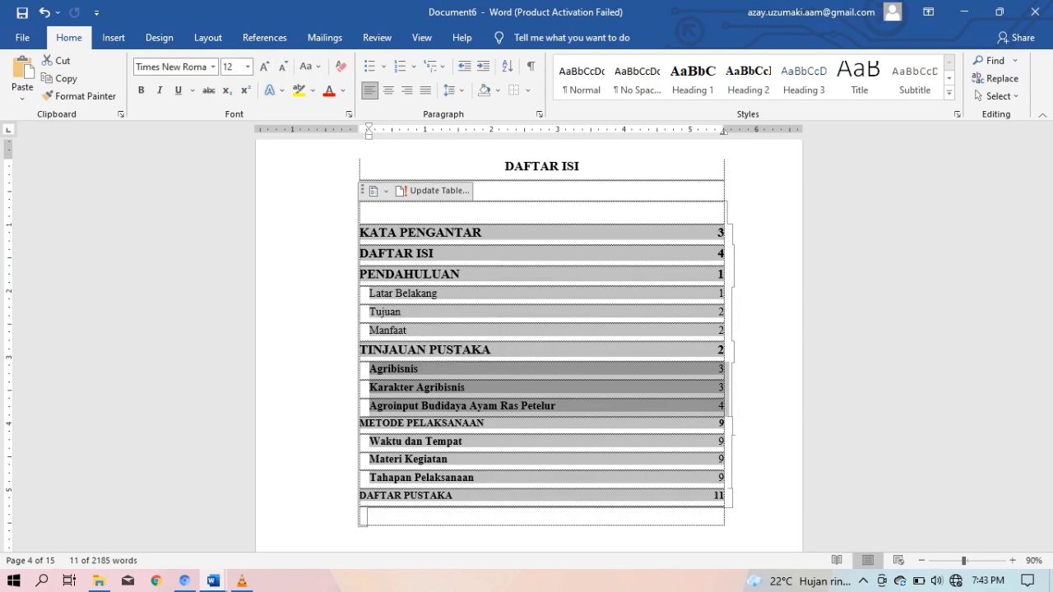
click(141, 90)
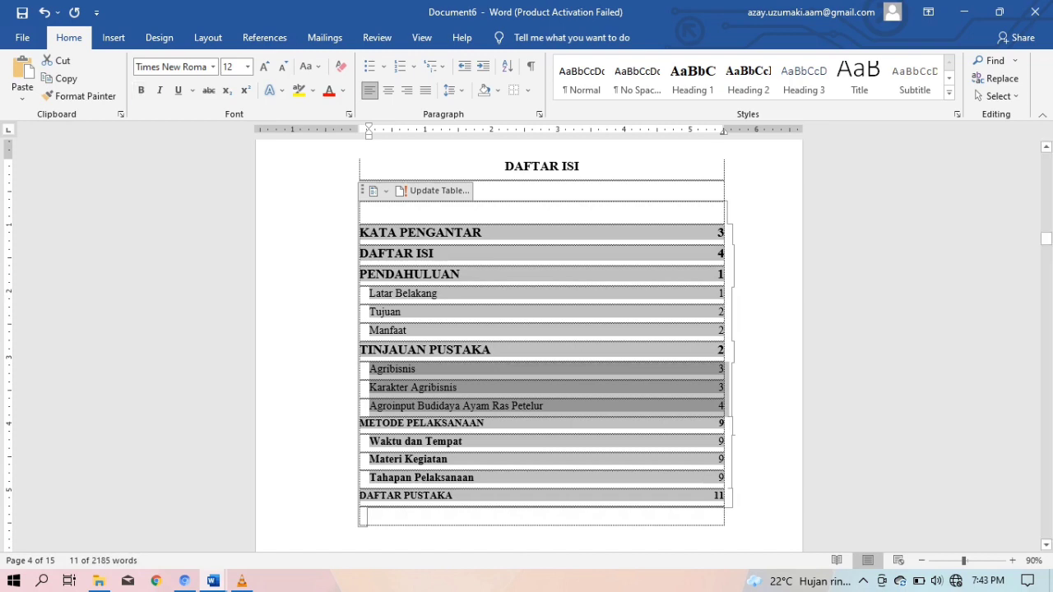
click(464, 442)
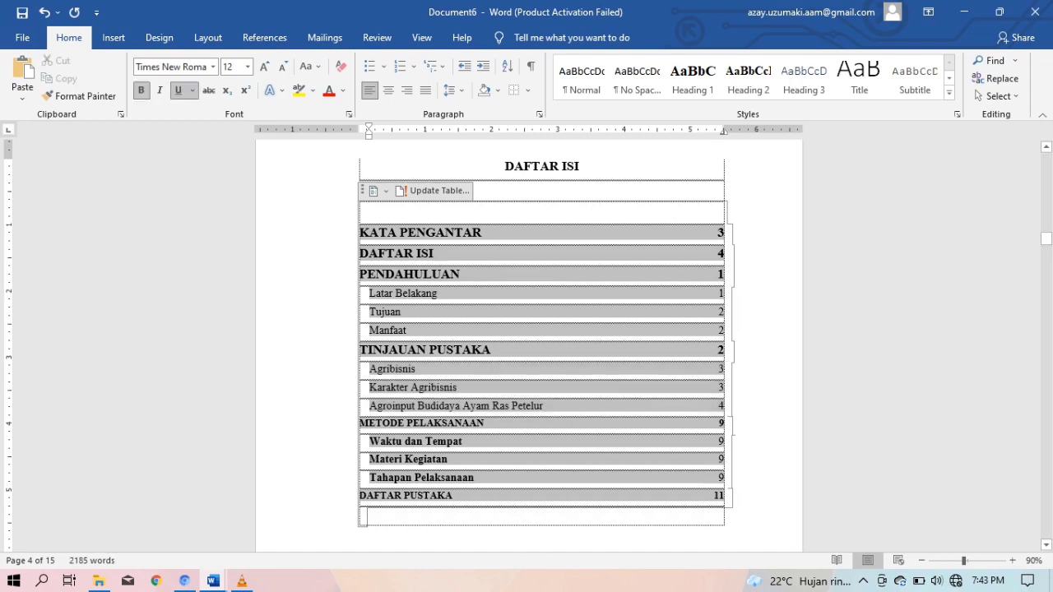
Enlarge METODE PELAKSANAAN and DAFTAR PUSTAKA to 14 pt
drag(724, 424, 360, 424)
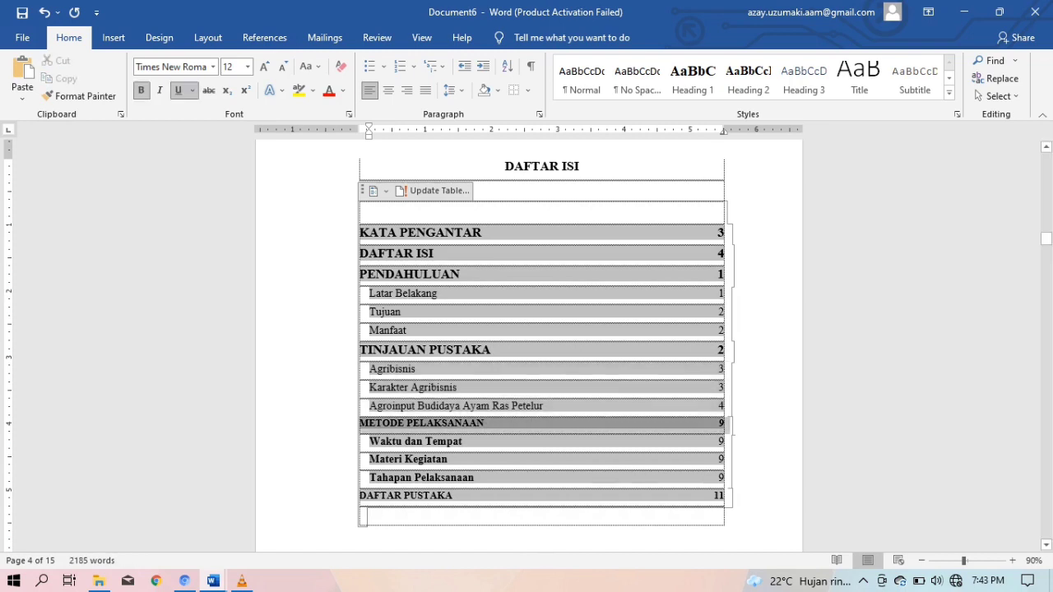
click(265, 67)
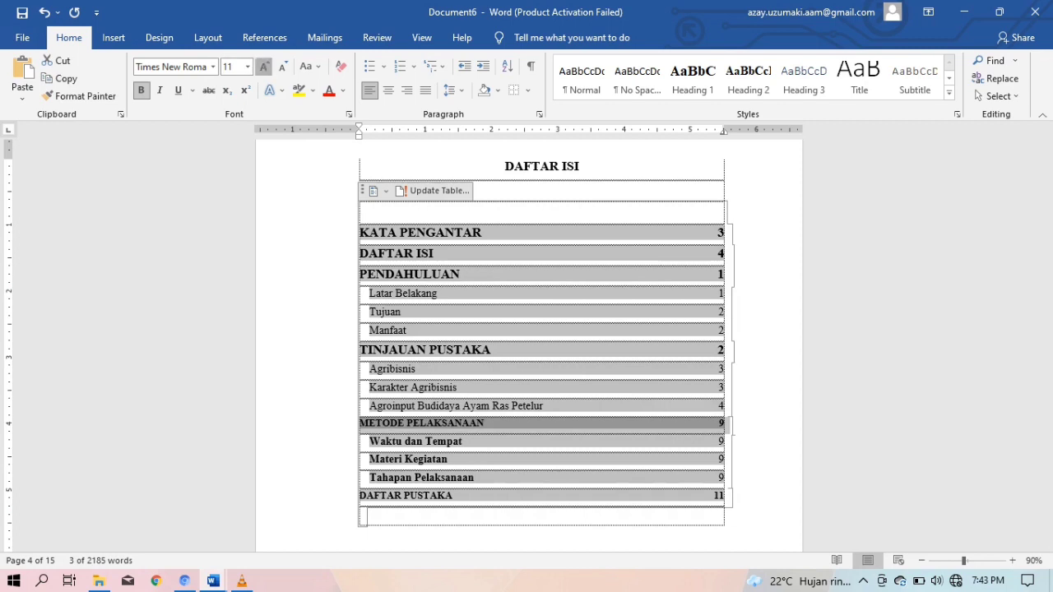
click(264, 67)
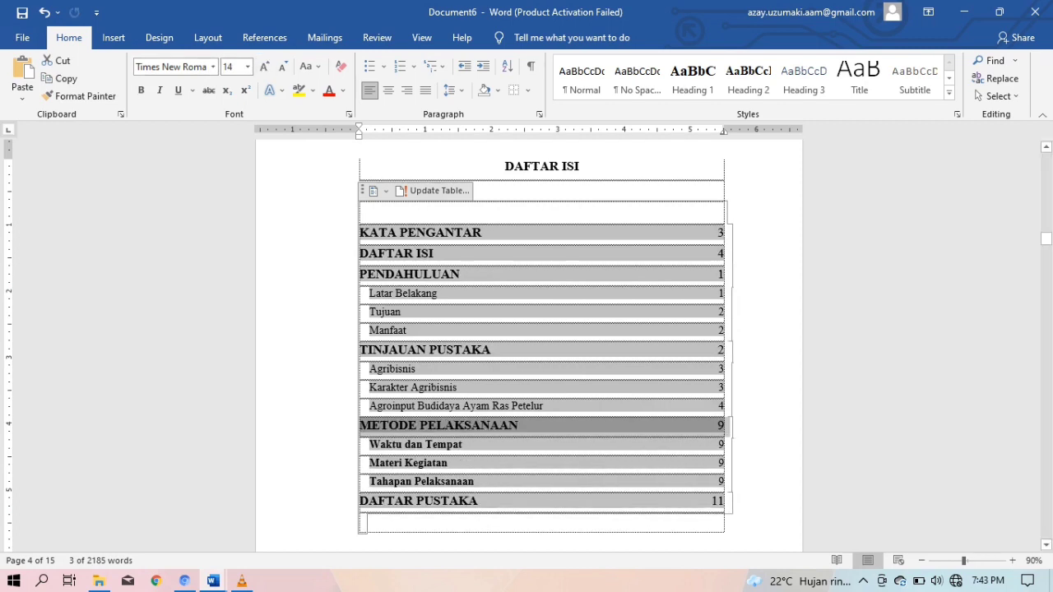
click(494, 426)
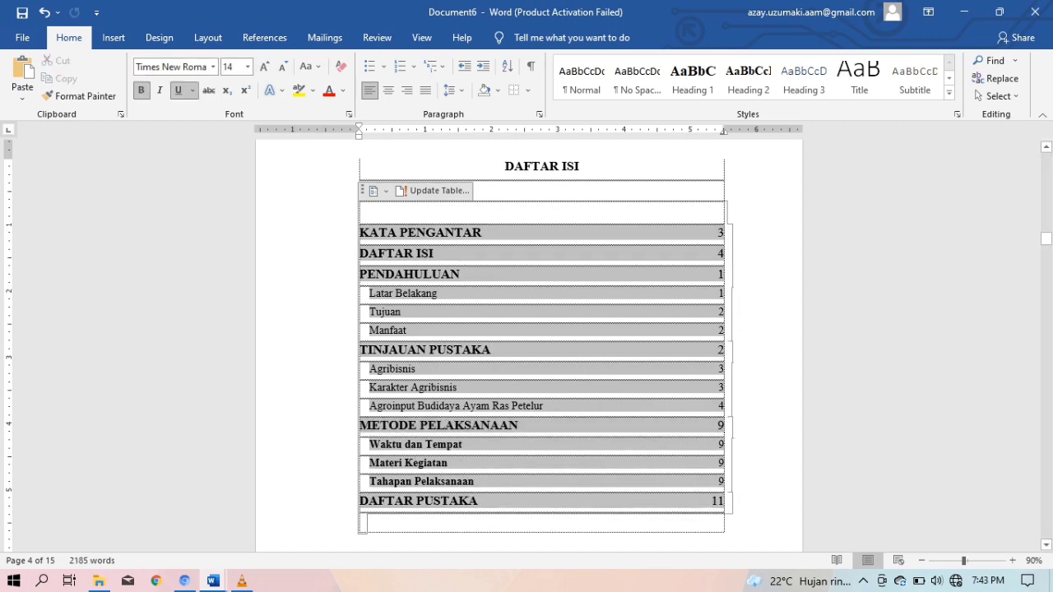
Make METODE PELAKSANAAN's page number 9 bold
drag(725, 426, 718, 426)
click(718, 427)
key(ctrl+b)
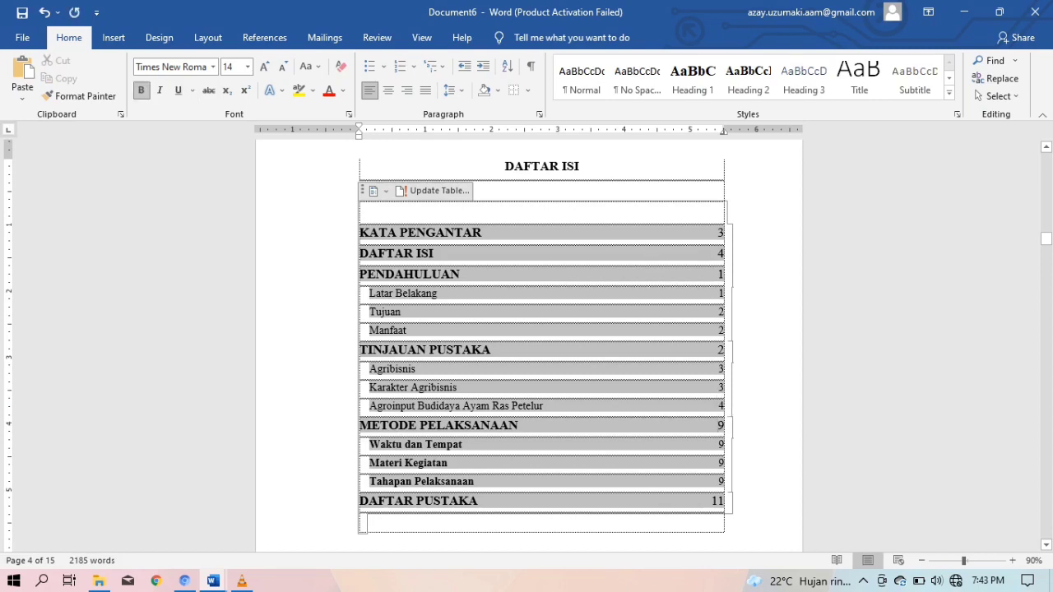
drag(718, 426, 725, 427)
key(ctrl+b)
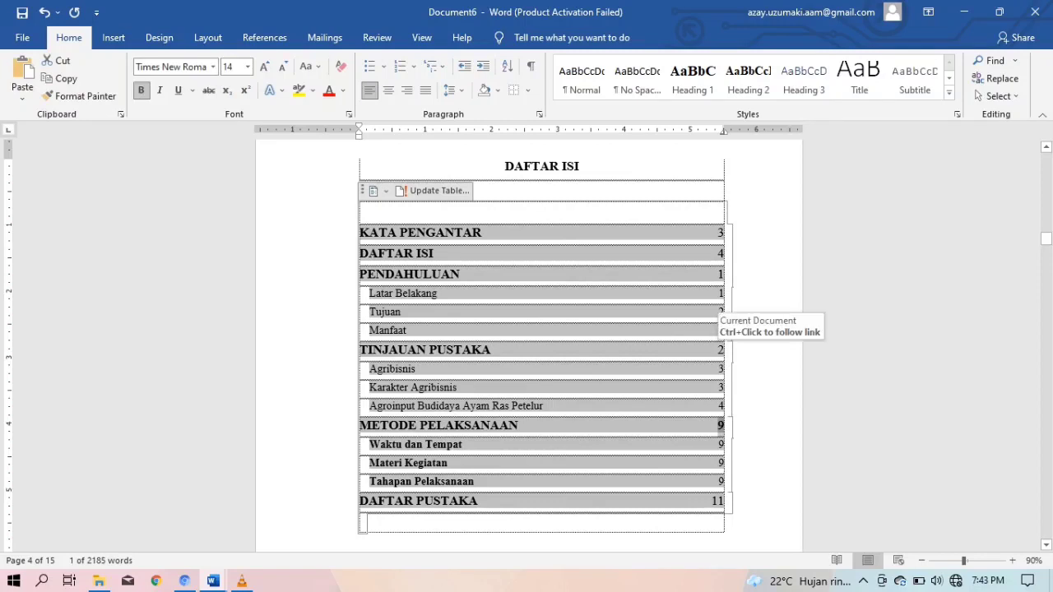
Make TINJAUAN PUSTAKA's page number 2 bold
drag(718, 350, 726, 350)
click(718, 351)
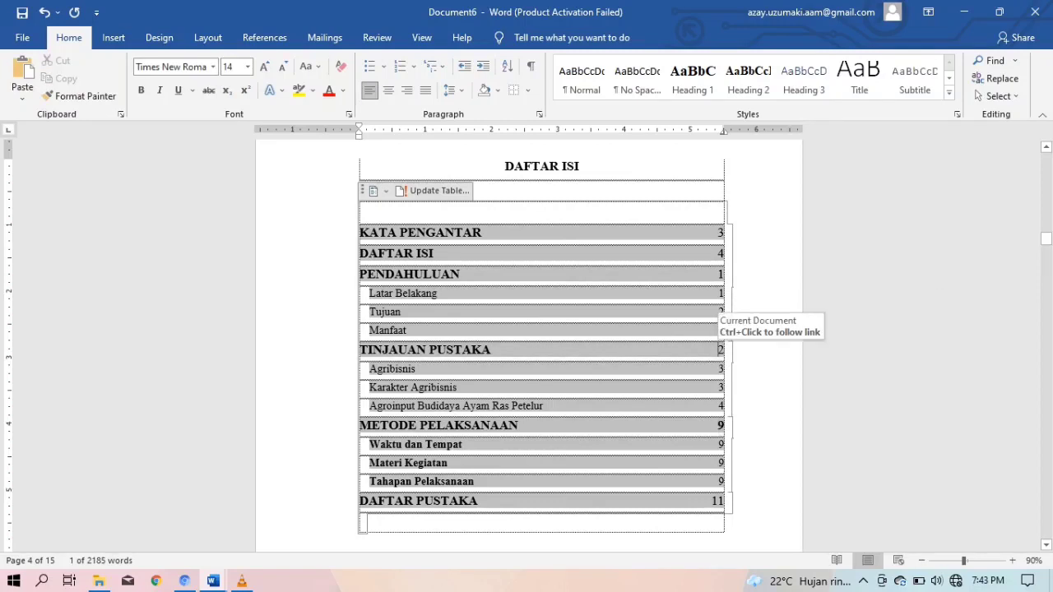
key(shift+Right)
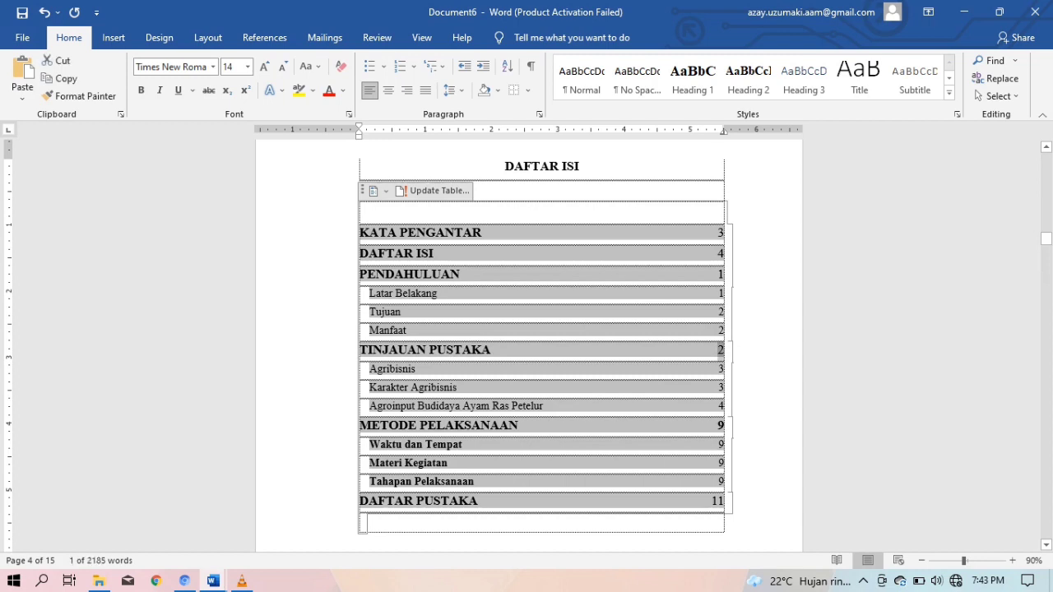
key(ctrl+b)
key(Right)
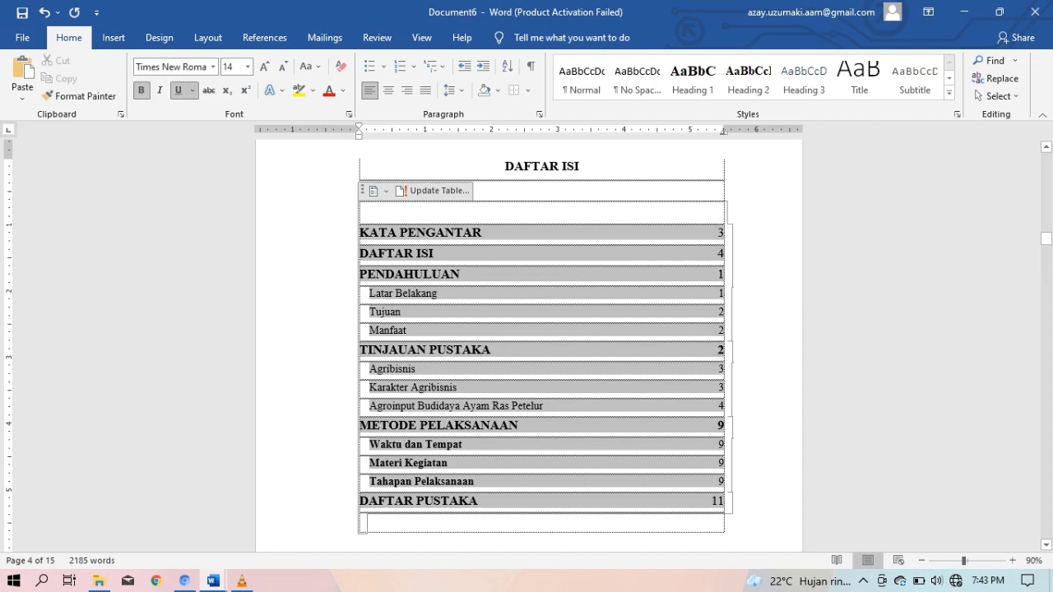
Delete the page numbers beside KATA PENGANTAR and DAFTAR ISI
double_click(721, 233)
key(BackSpace)
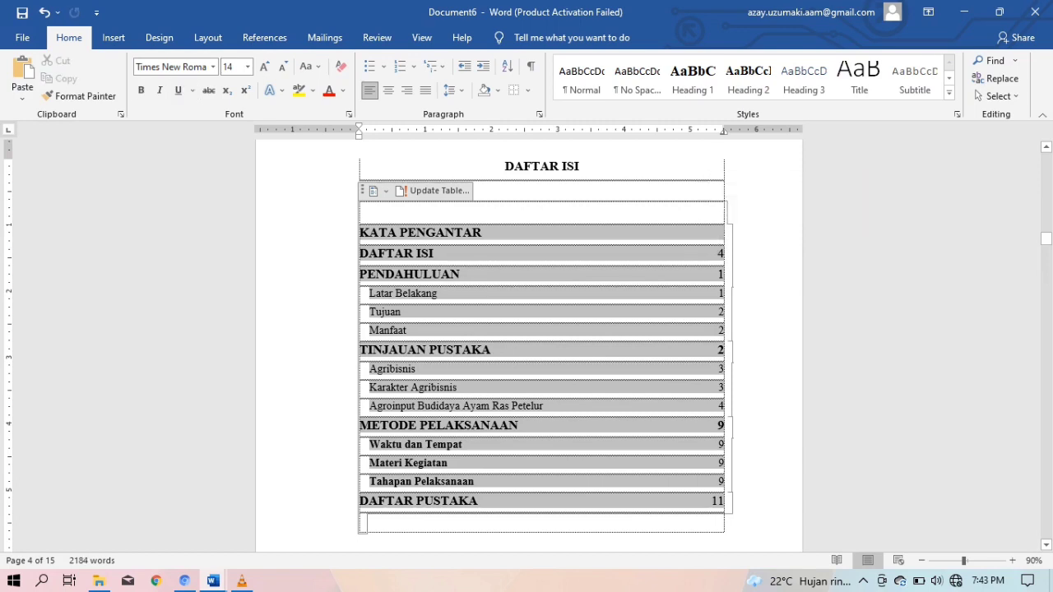
double_click(721, 254)
key(BackSpace)
double_click(721, 274)
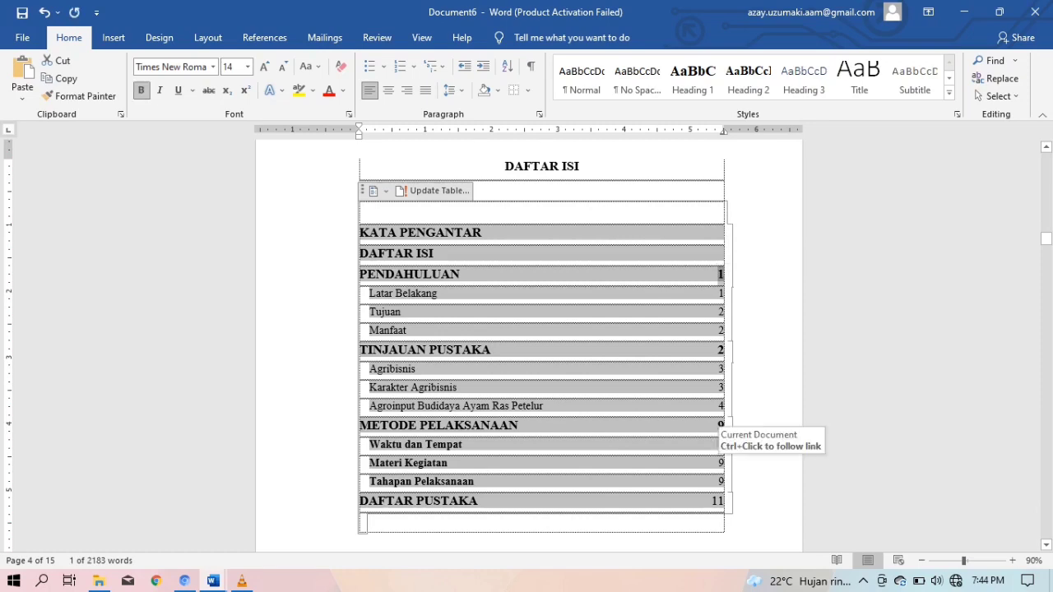
Unbold the Waktu dan Tempat, Materi Kegiatan and Tahapan Pelaksanaan subentries
drag(368, 444, 368, 482)
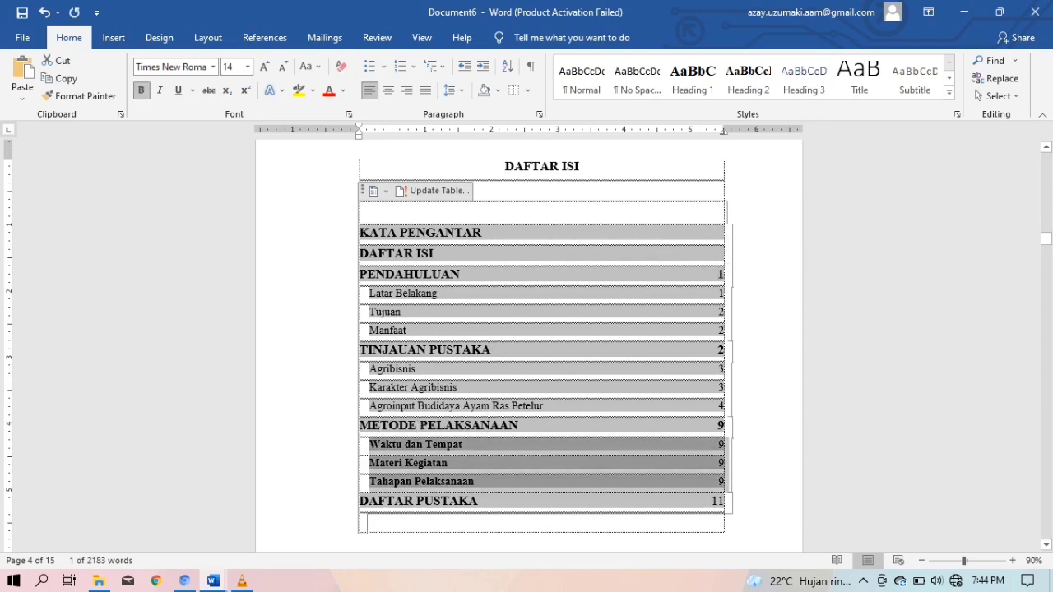
key(ctrl+b)
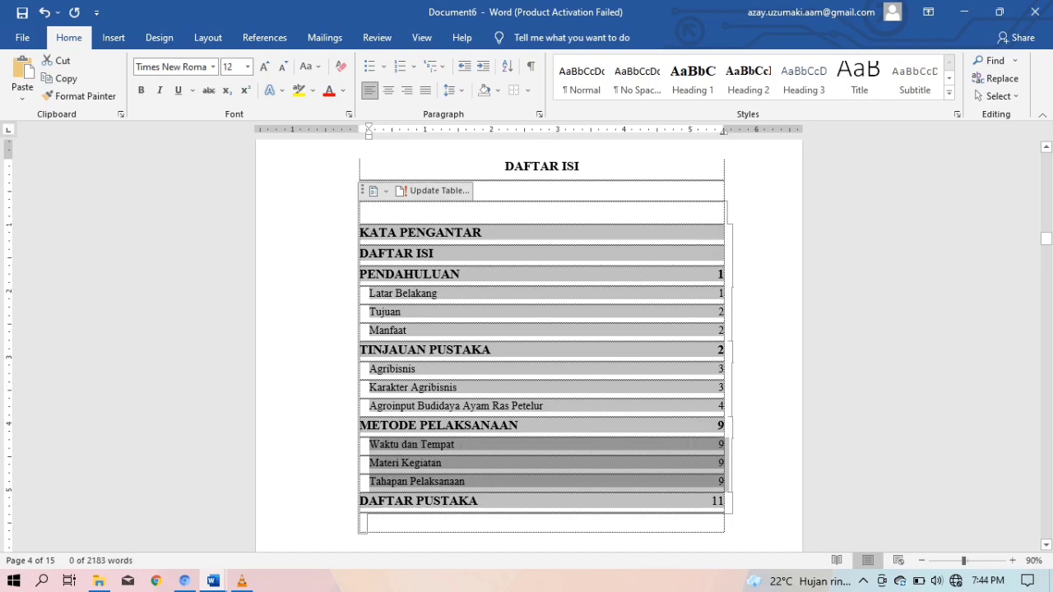
click(519, 425)
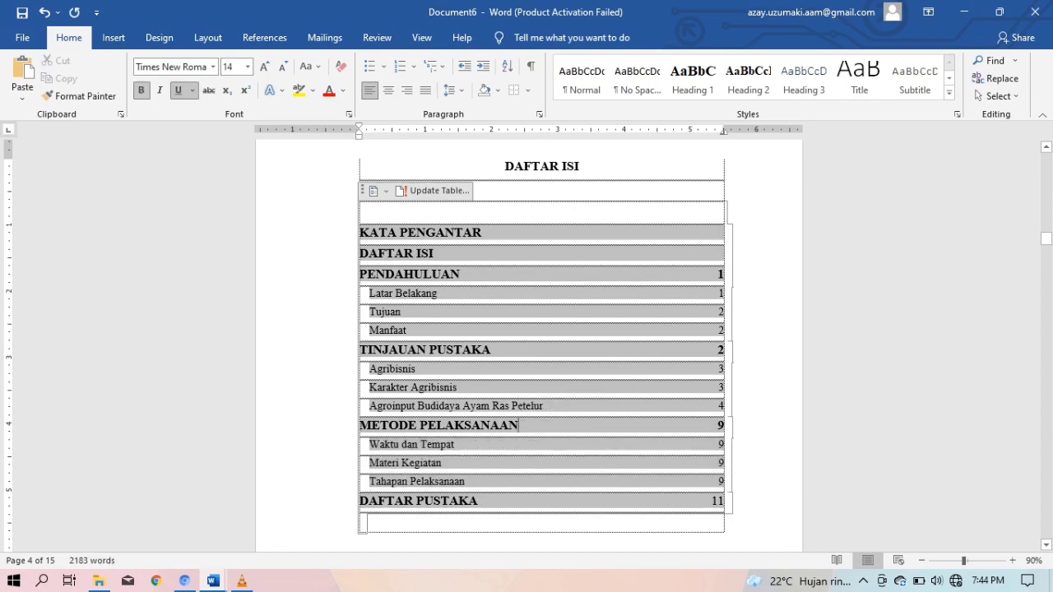
click(456, 445)
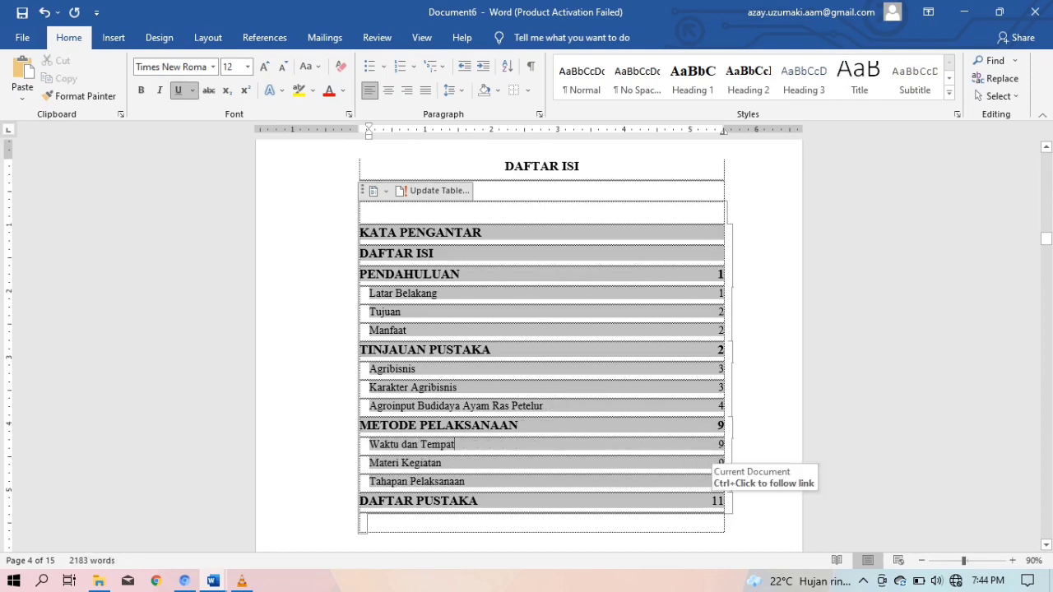
Check DAFTAR PUSTAKA's page number 11, then select the whole table of contents
double_click(719, 502)
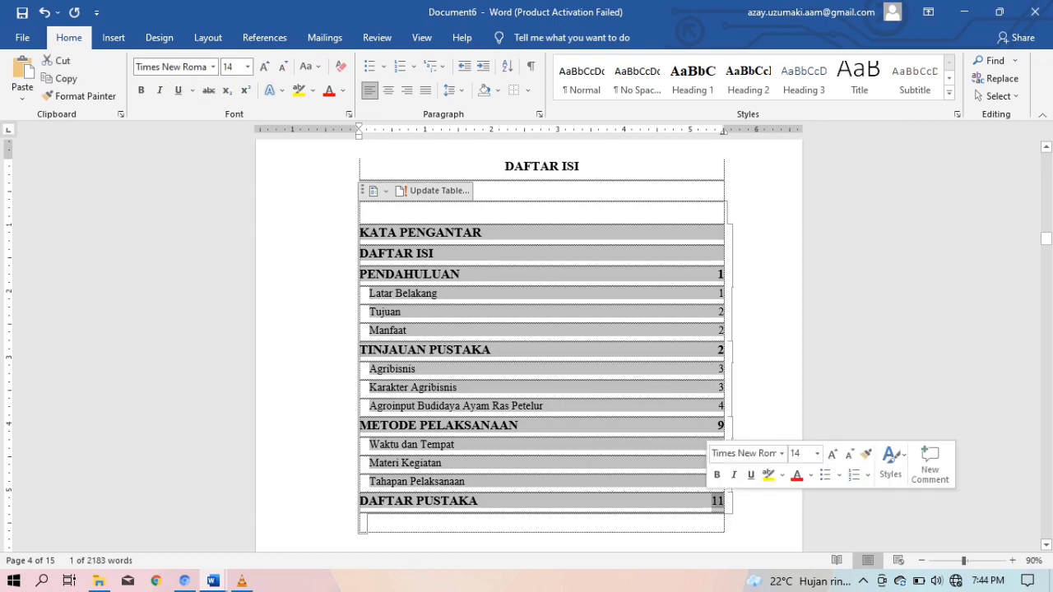
click(724, 502)
drag(724, 501, 360, 501)
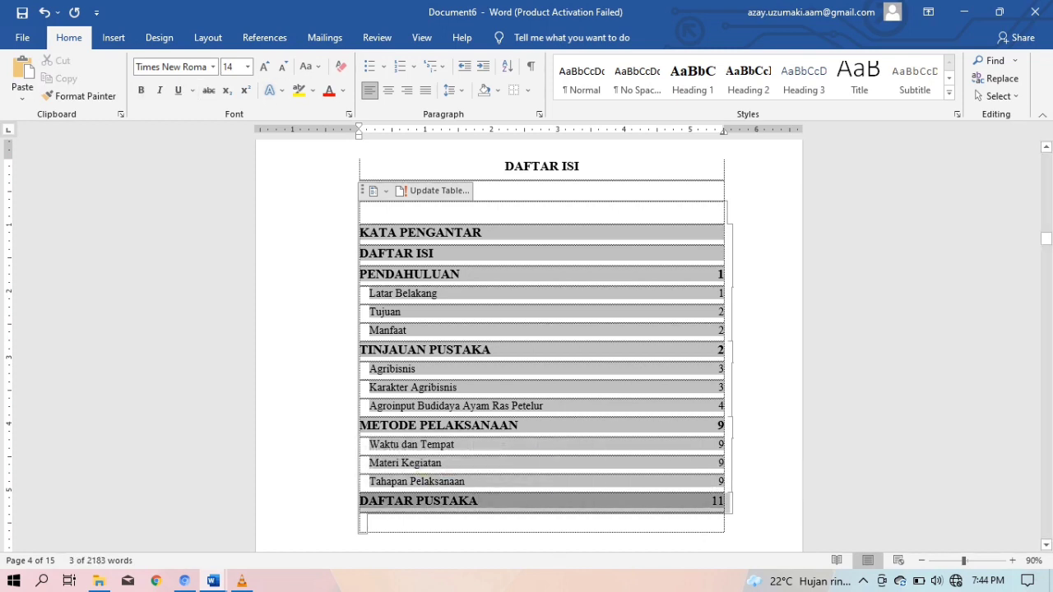
drag(725, 501, 711, 501)
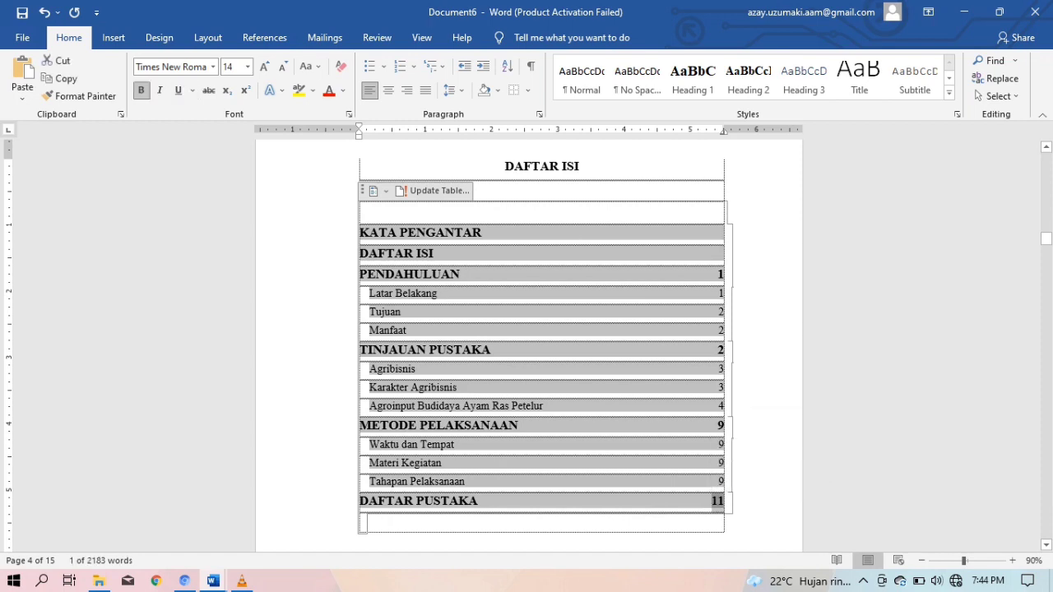
click(724, 501)
drag(724, 501, 362, 230)
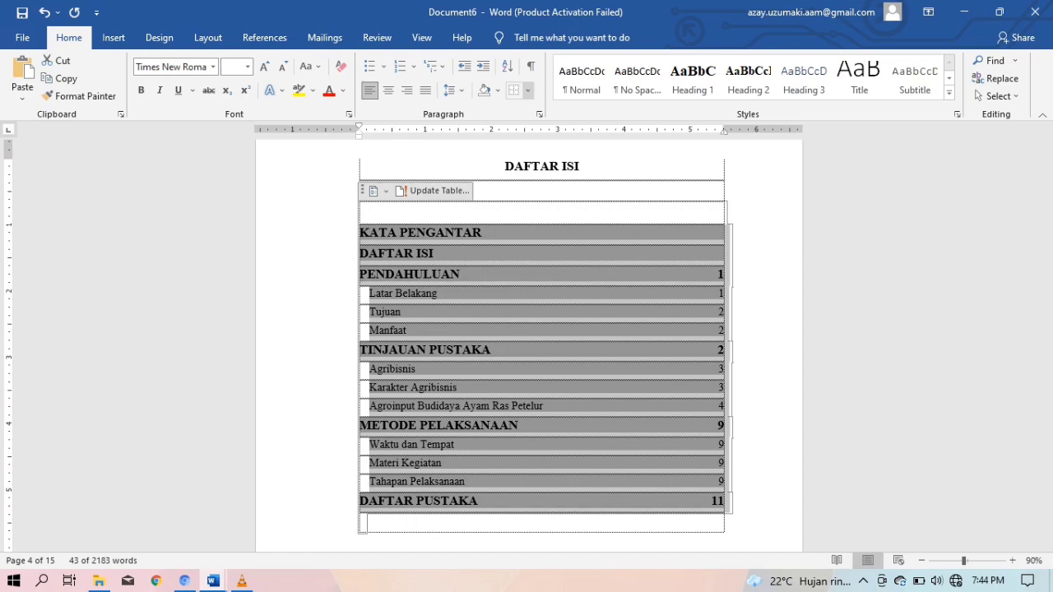
Apply 1.5 line spacing to the contents and delete the blank line under DAFTAR ISI
click(451, 89)
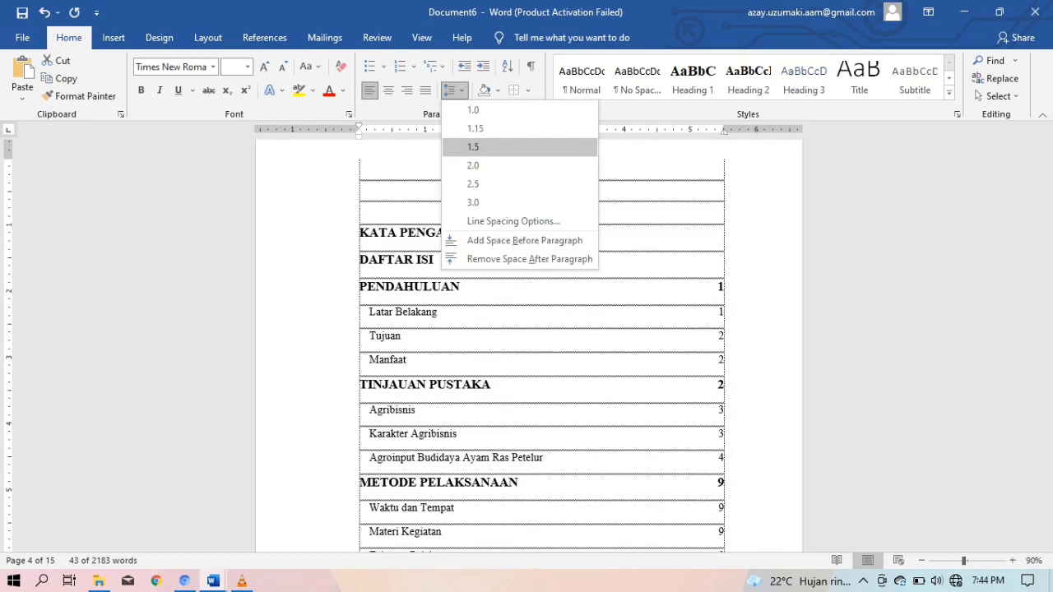
click(493, 147)
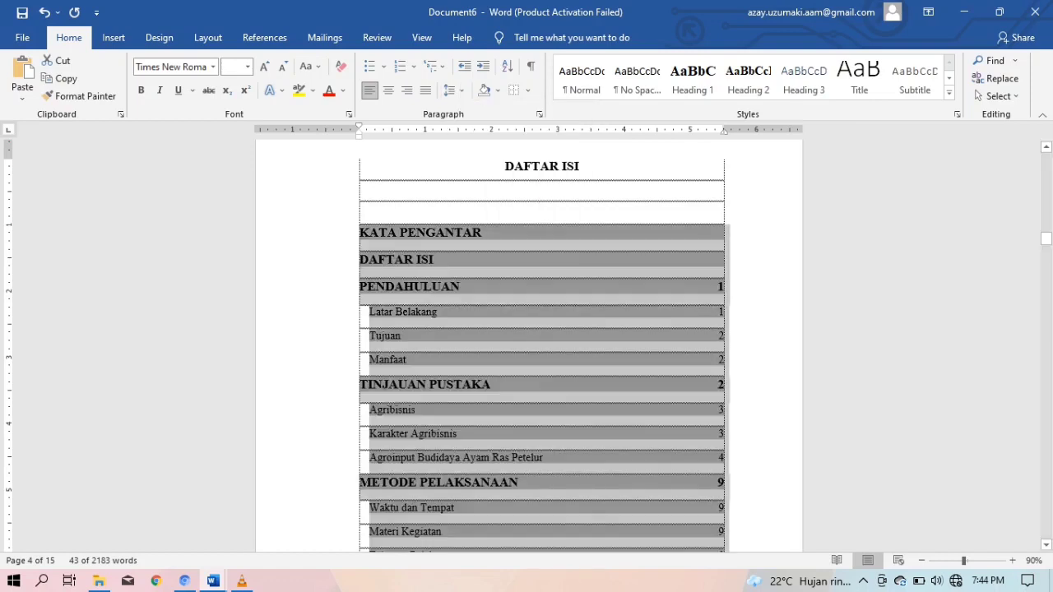
click(542, 212)
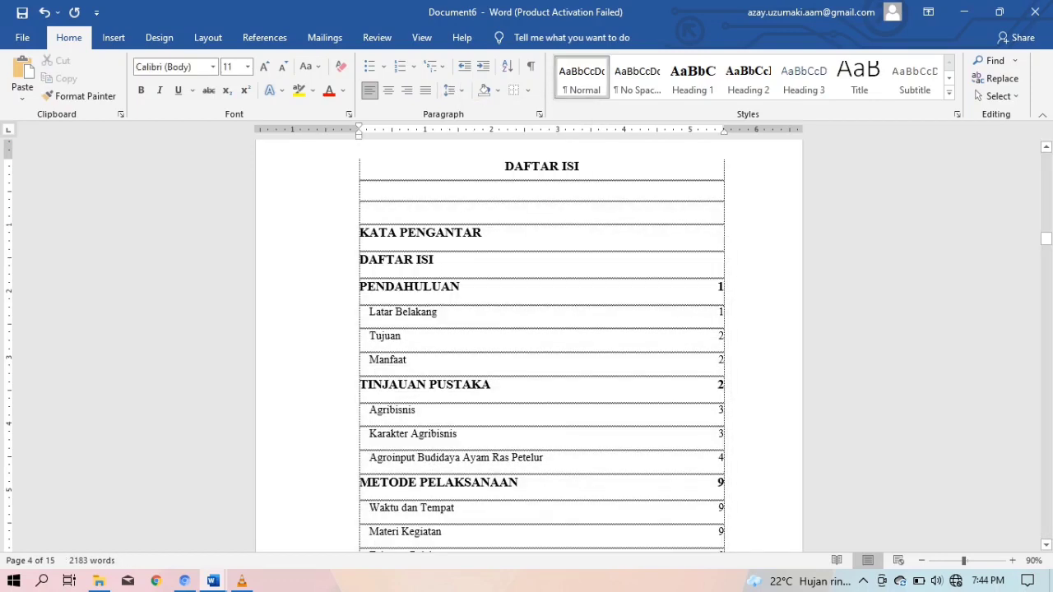
key(BackSpace)
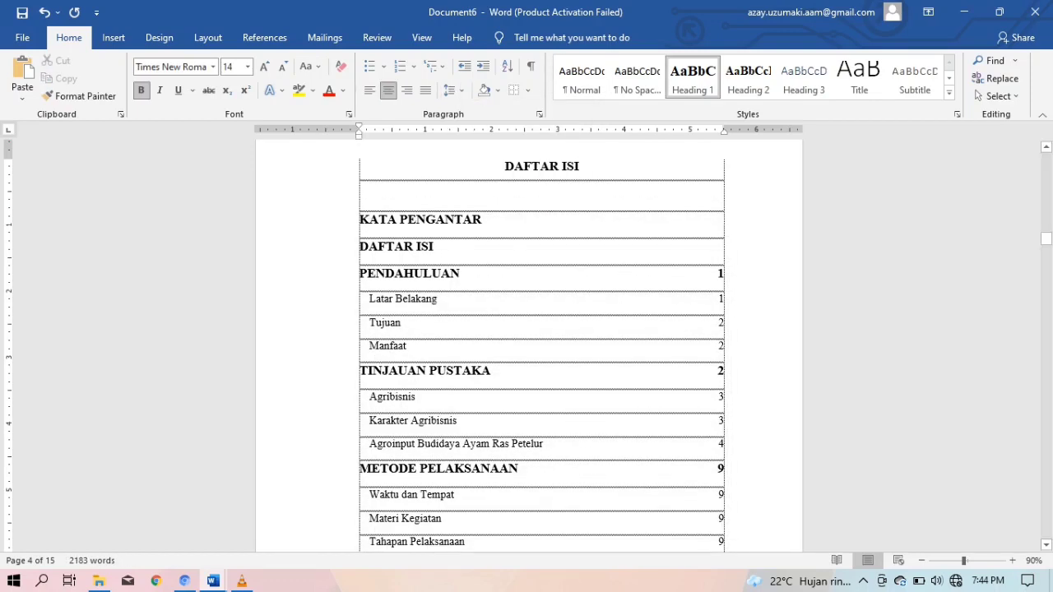
scroll(542, 345, down, 4)
scroll(542, 346, up, 3)
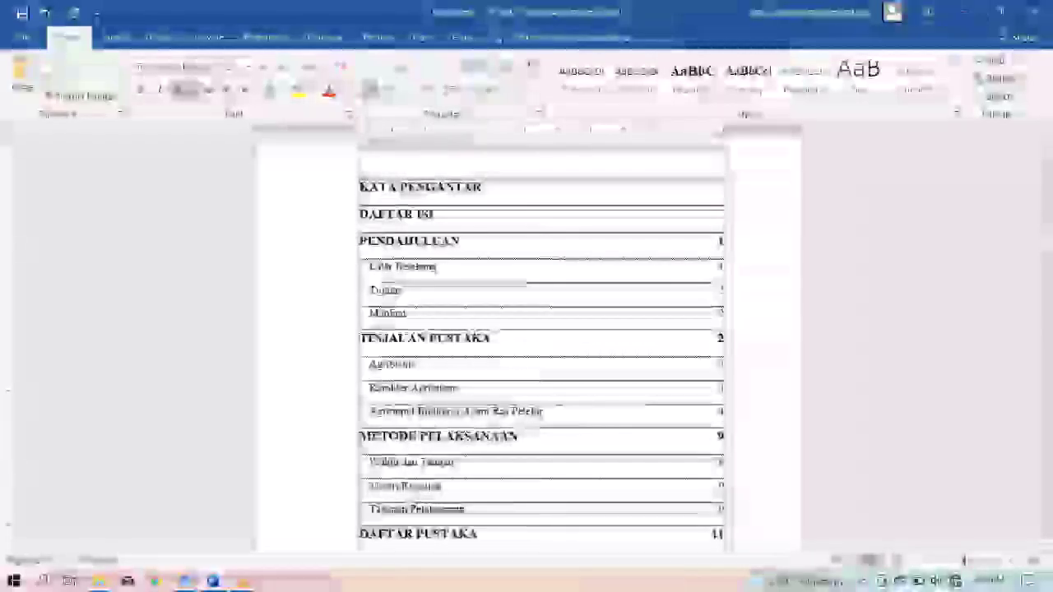
Drag the left indent about a quarter inch right for each chapter's subentry group
drag(369, 267, 727, 316)
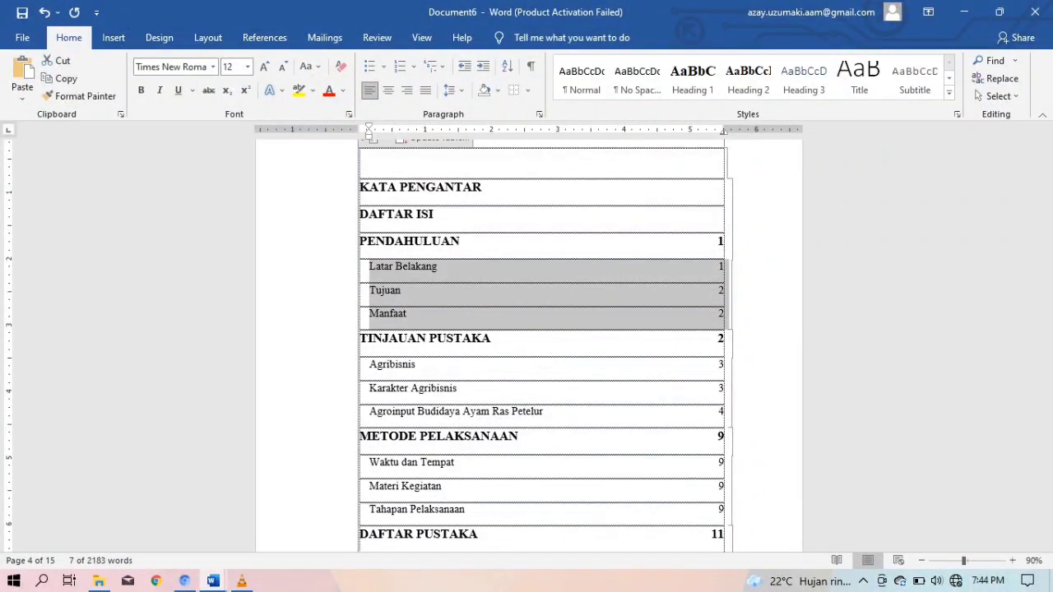
drag(369, 134, 388, 134)
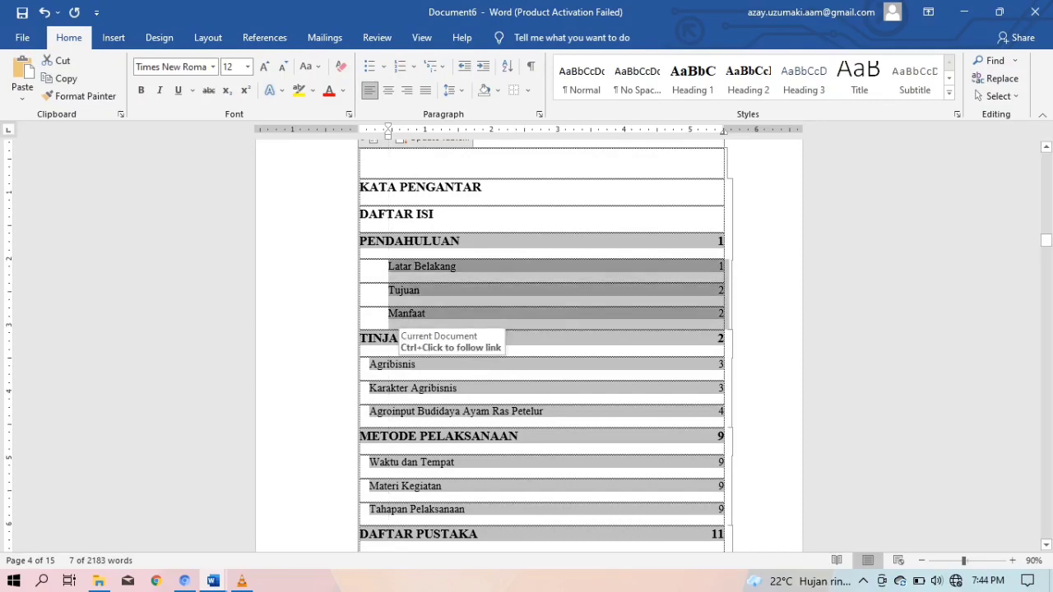
drag(368, 365, 363, 421)
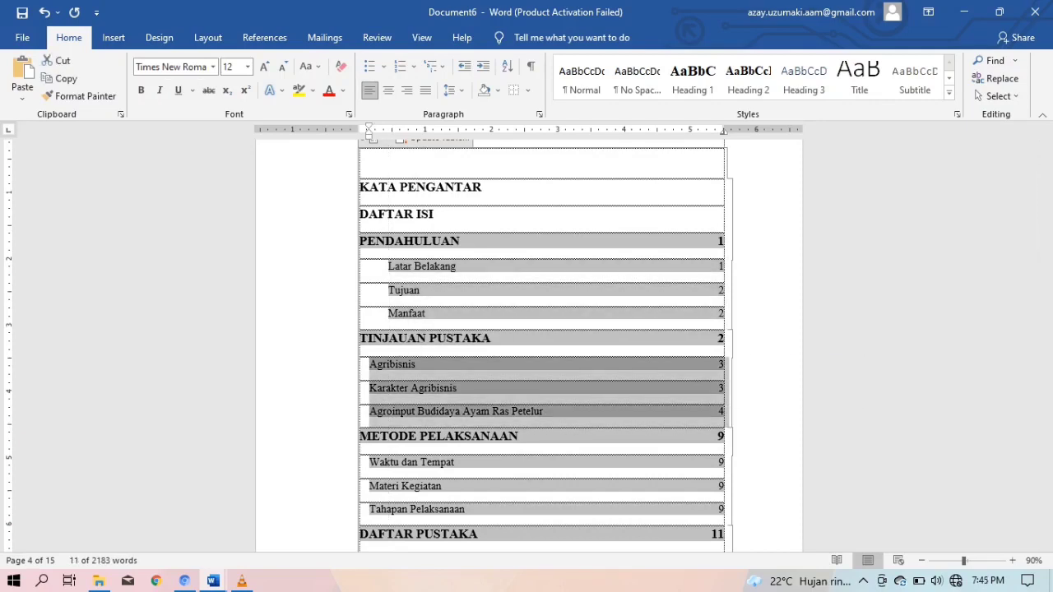
drag(370, 134, 390, 134)
drag(368, 126, 392, 126)
scroll(529, 346, down, 2)
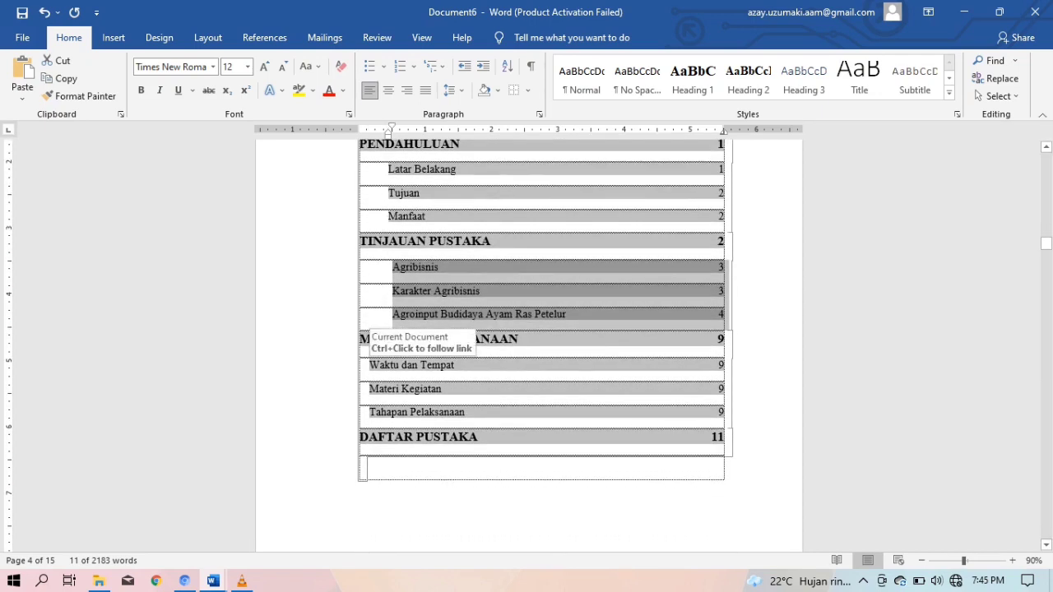
drag(370, 366, 374, 428)
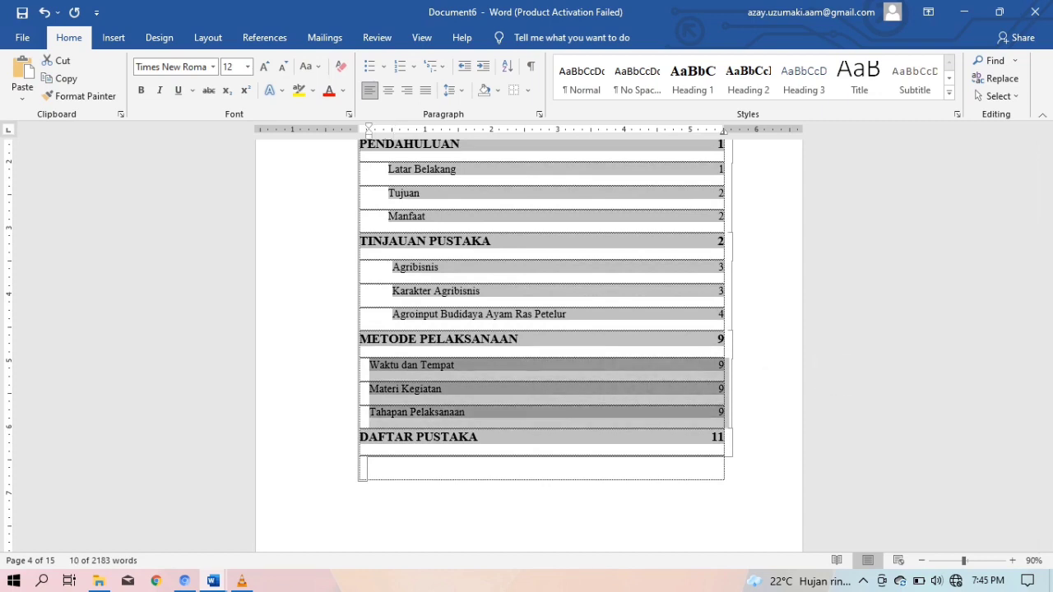
drag(369, 131, 388, 132)
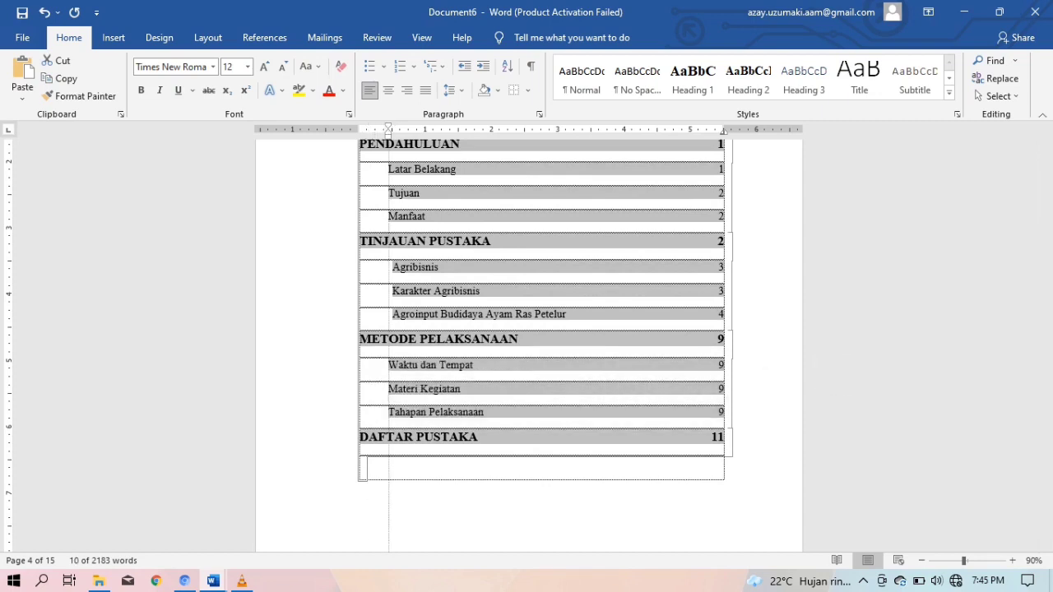
click(720, 366)
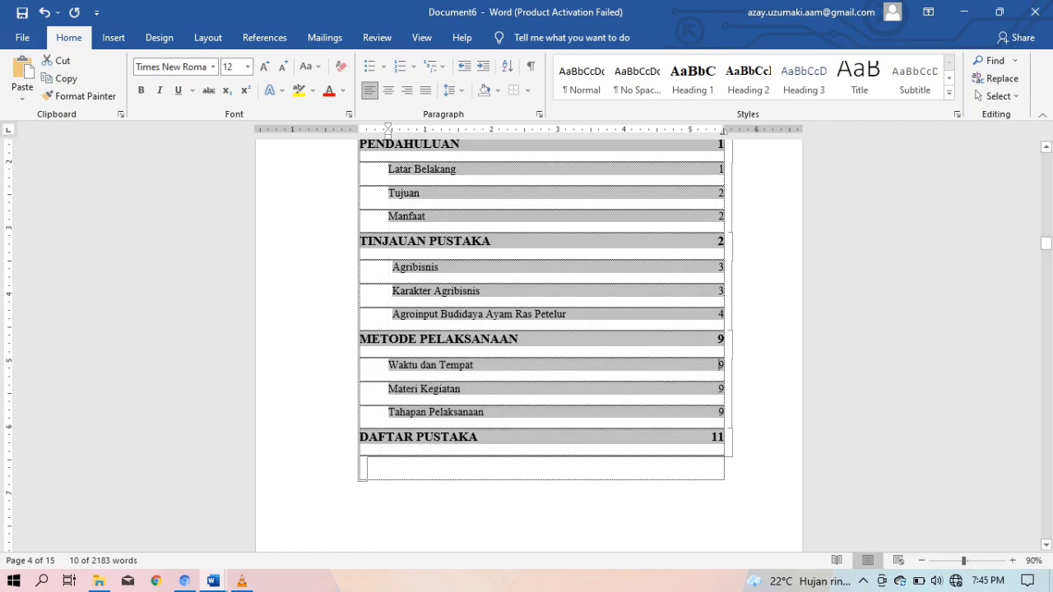
Review the contents by placing the caret on the DAFTAR ISI and PENDAHULUAN entries
click(365, 469)
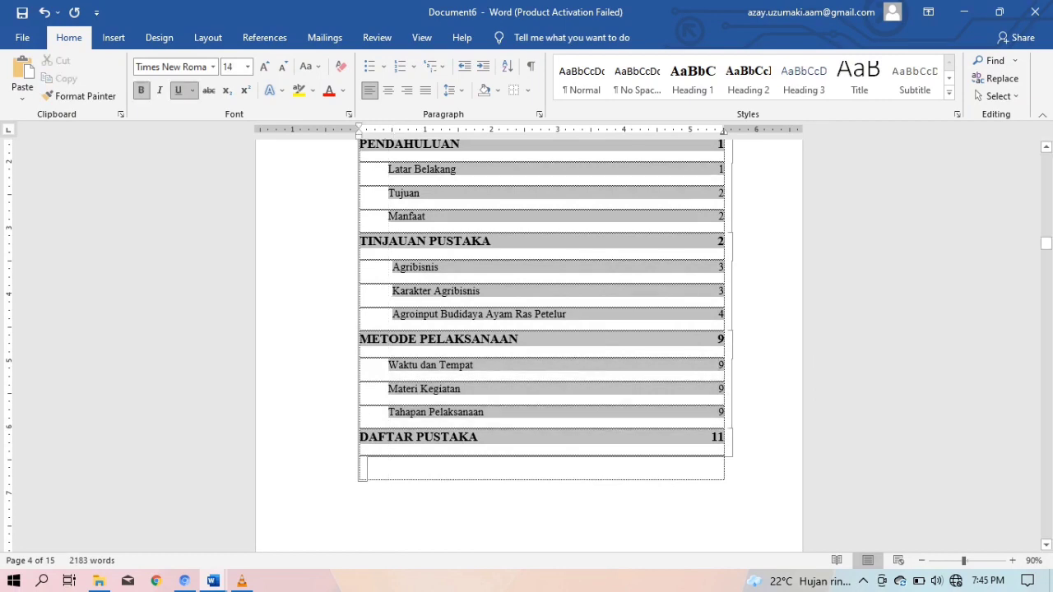
click(367, 467)
scroll(461, 438, up, 3)
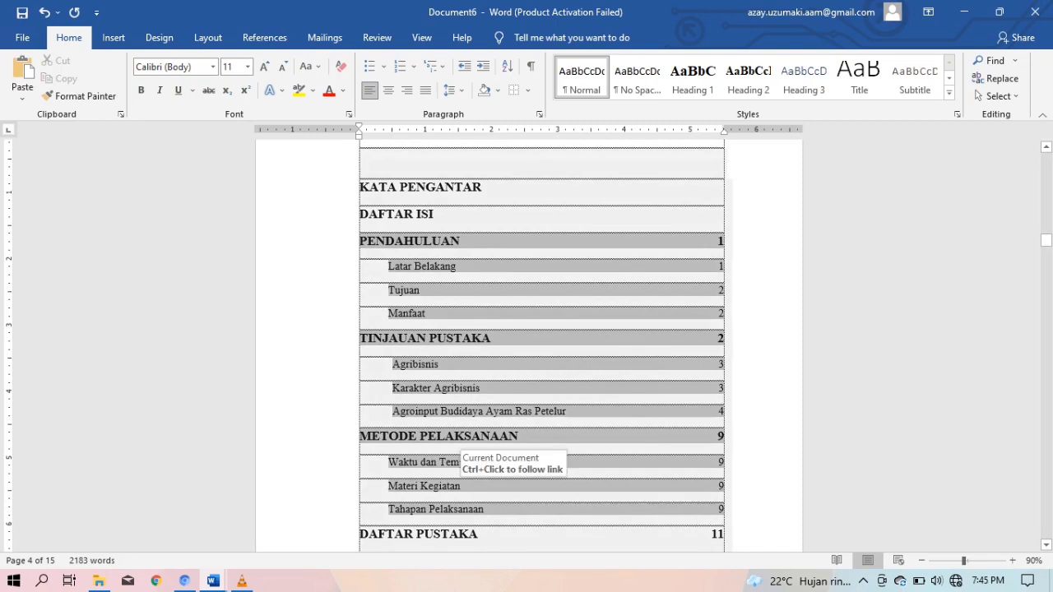
click(367, 164)
scroll(529, 346, up, 2)
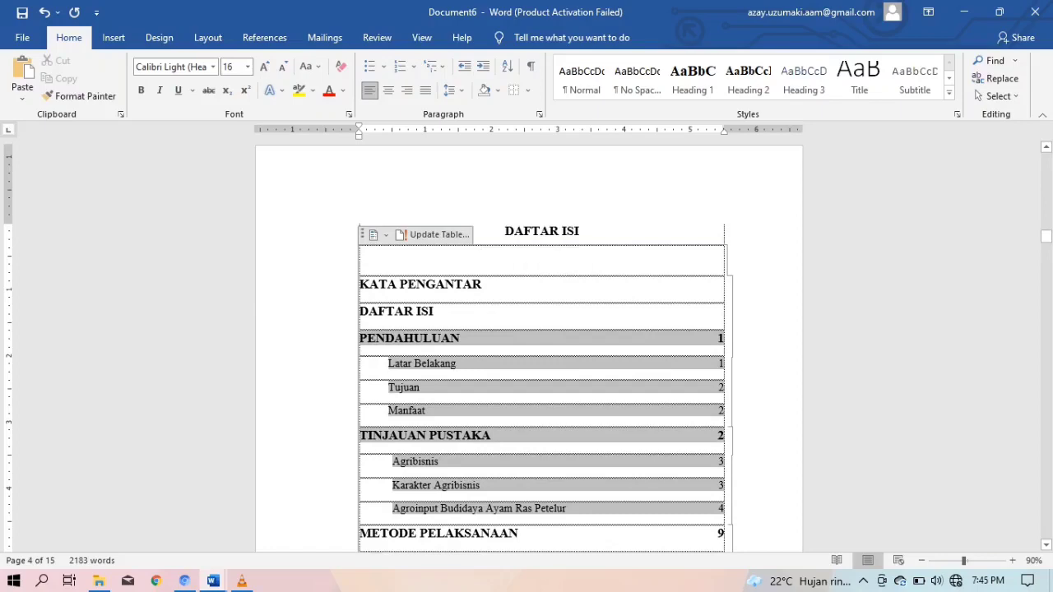
scroll(529, 346, down, 1)
click(435, 280)
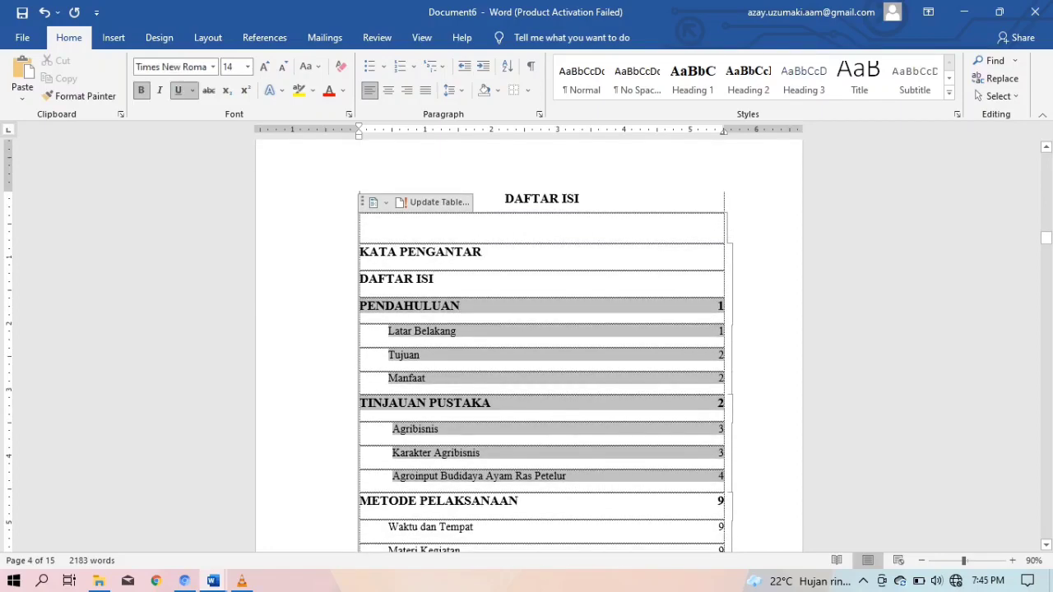
click(448, 229)
scroll(476, 395, down, 4)
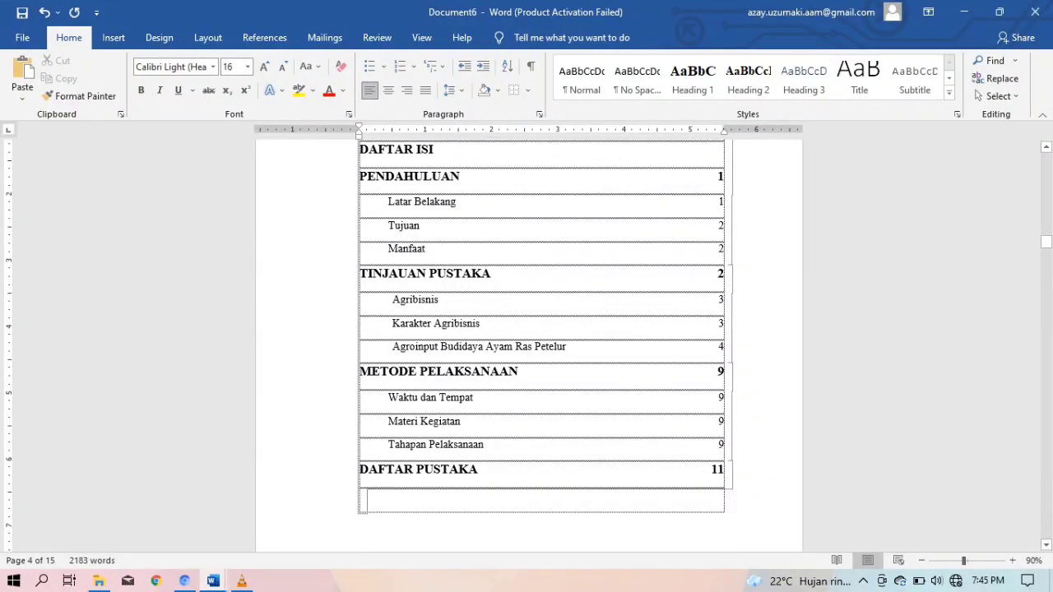
click(461, 176)
Remove the extra space after each contents paragraph and check the Agribisnis entry
click(450, 90)
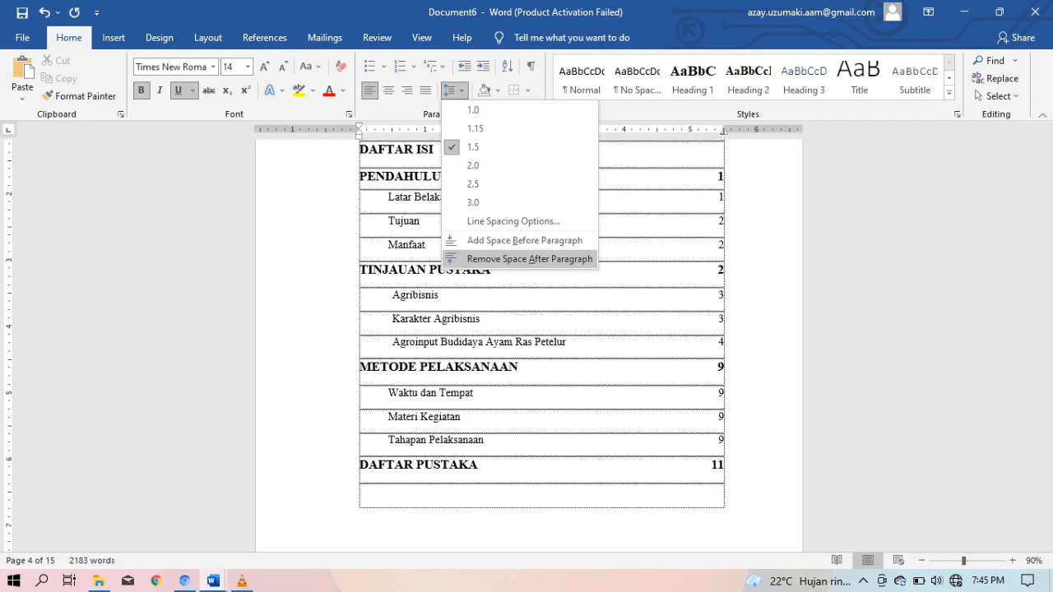
click(527, 258)
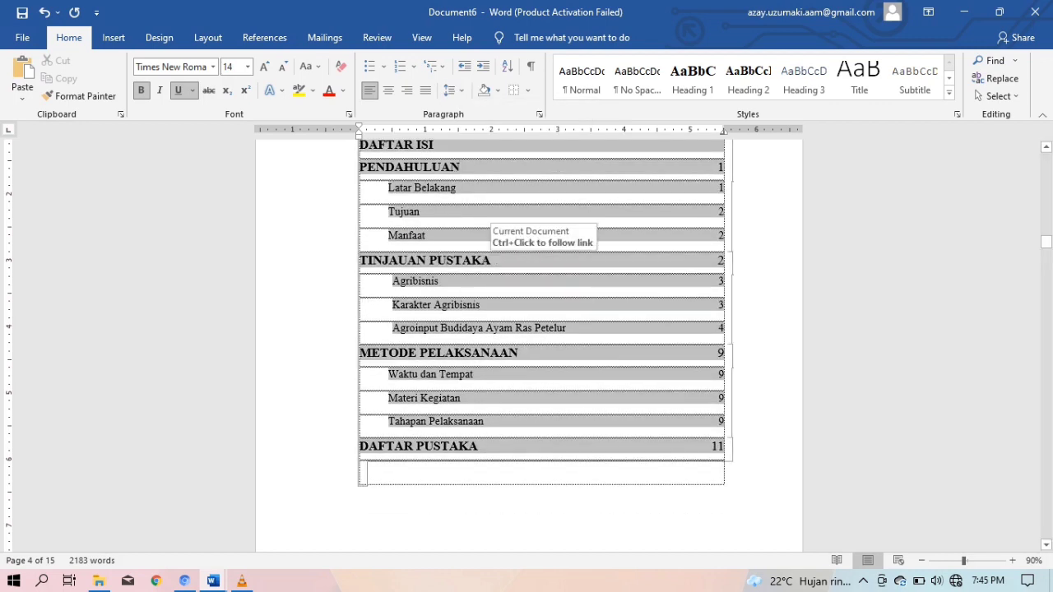
click(492, 261)
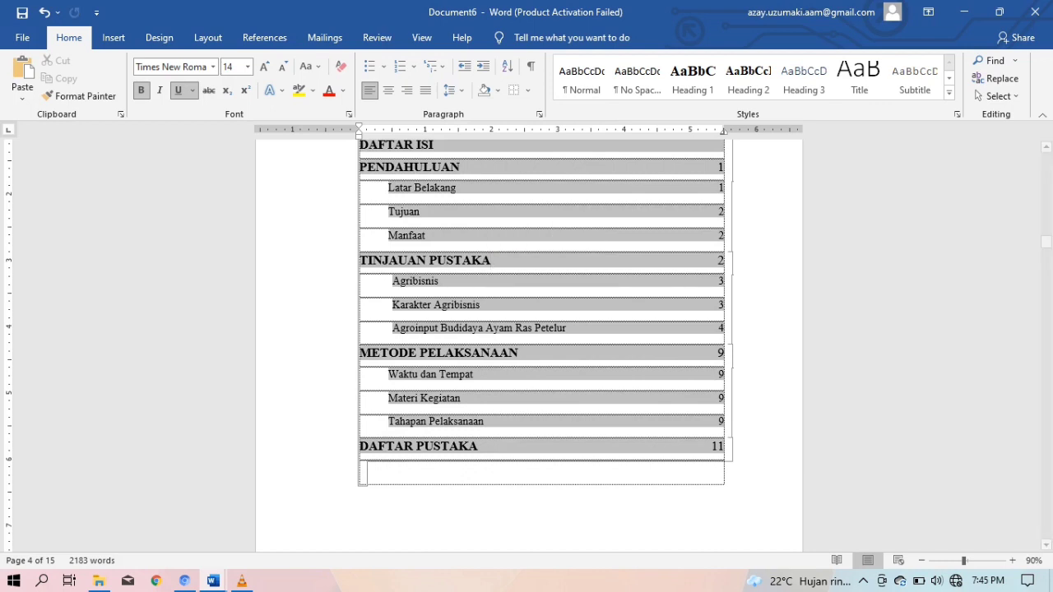
click(451, 91)
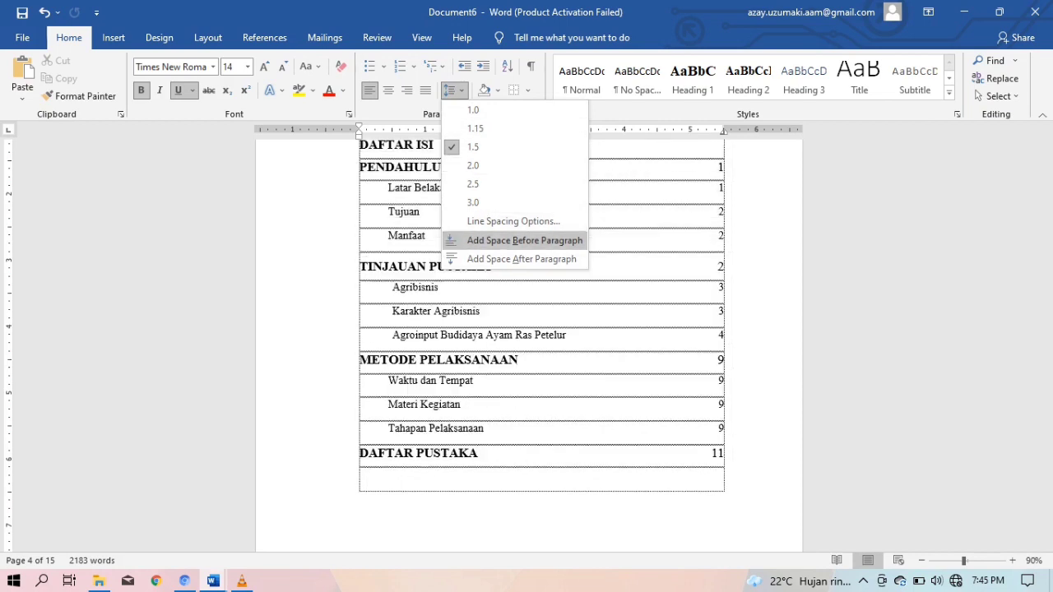
key(Escape)
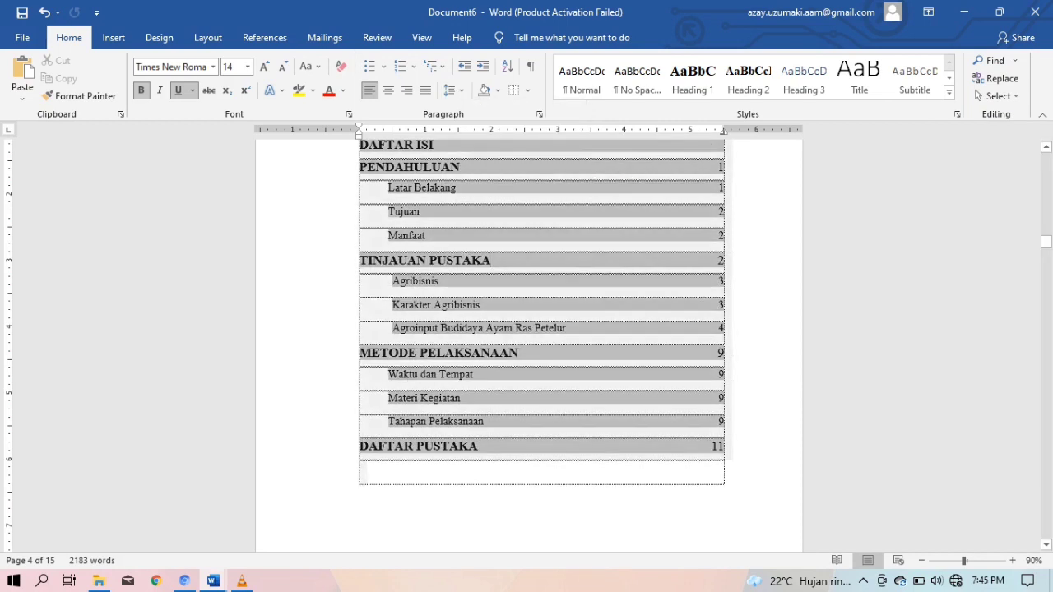
click(461, 167)
click(491, 282)
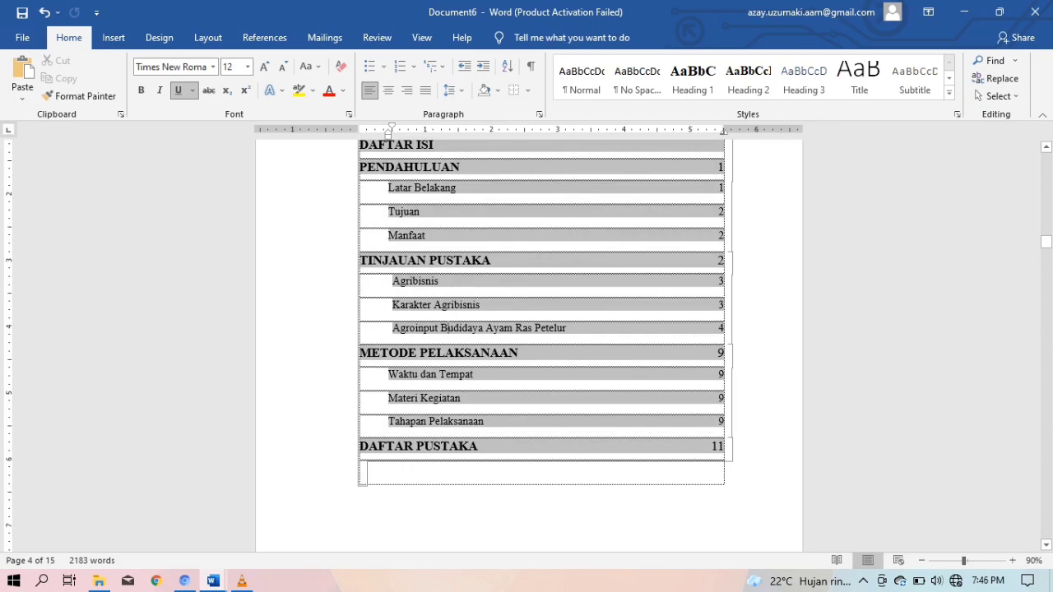
scroll(436, 329, up, 3)
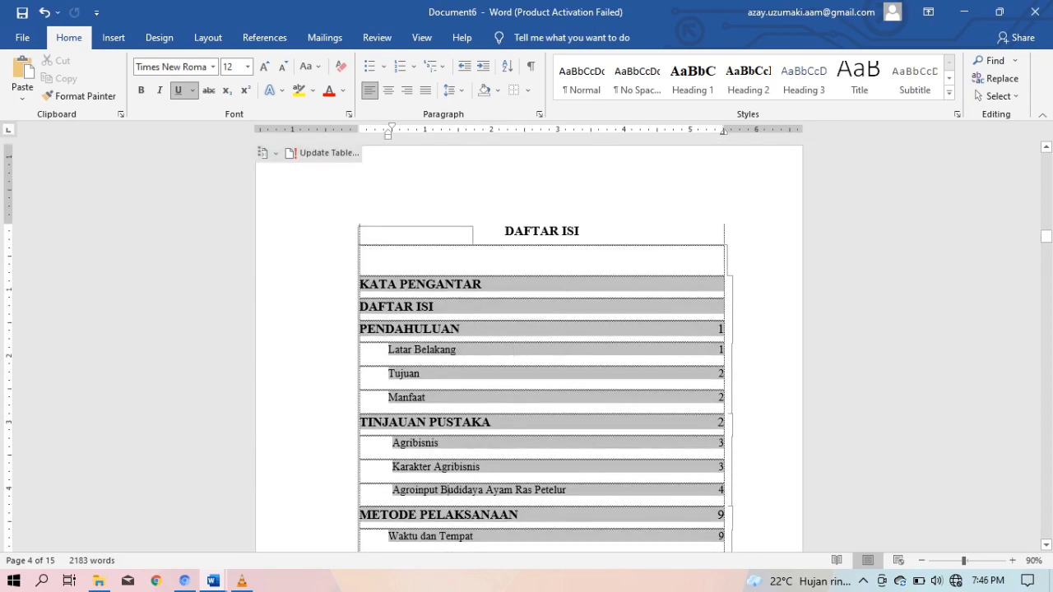
click(581, 231)
click(370, 260)
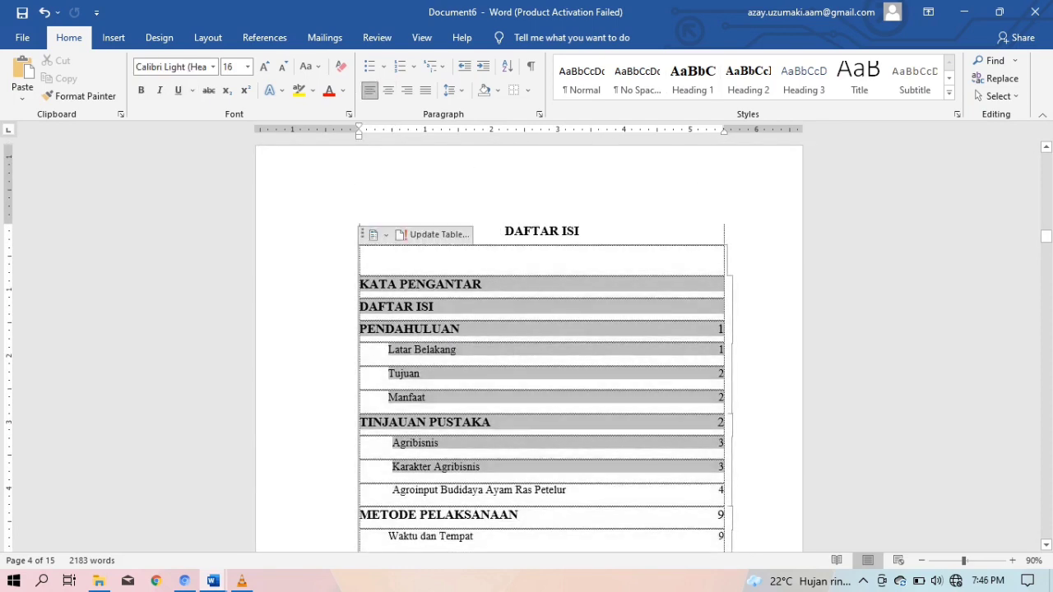
scroll(529, 346, down, 3)
click(367, 500)
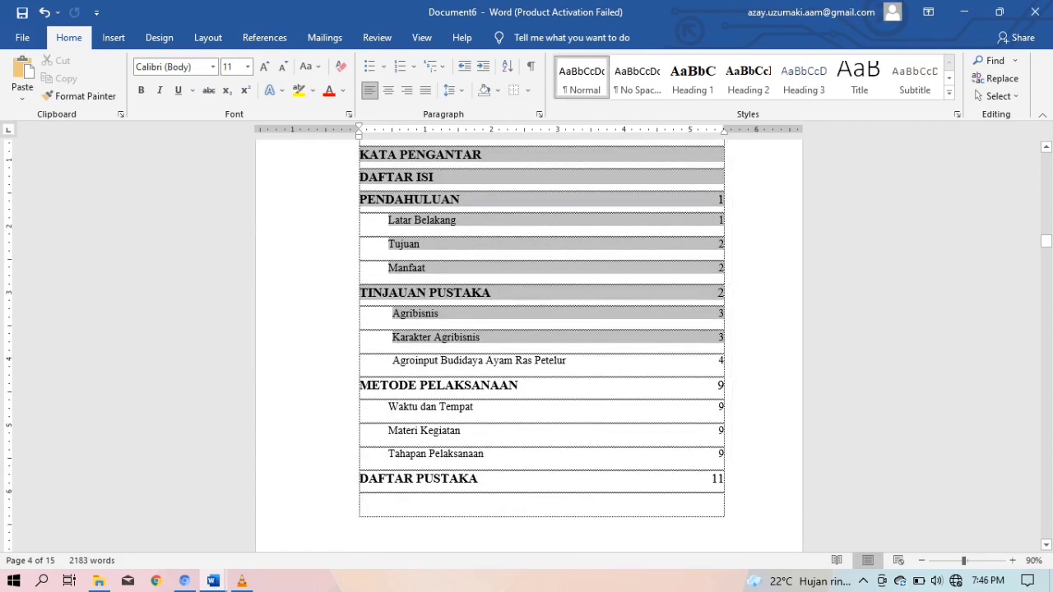
click(462, 430)
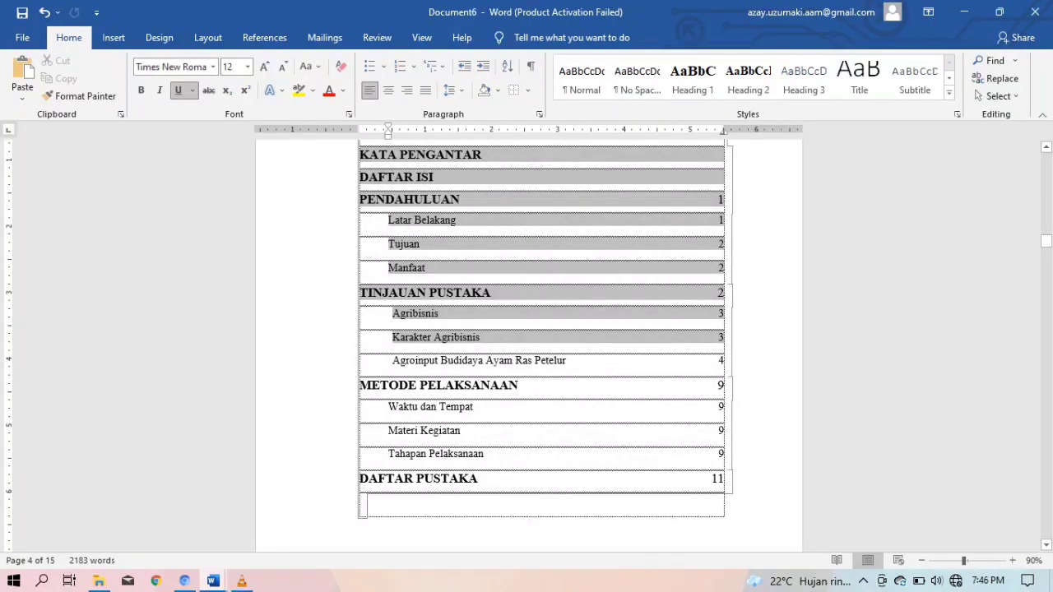
drag(361, 154, 724, 480)
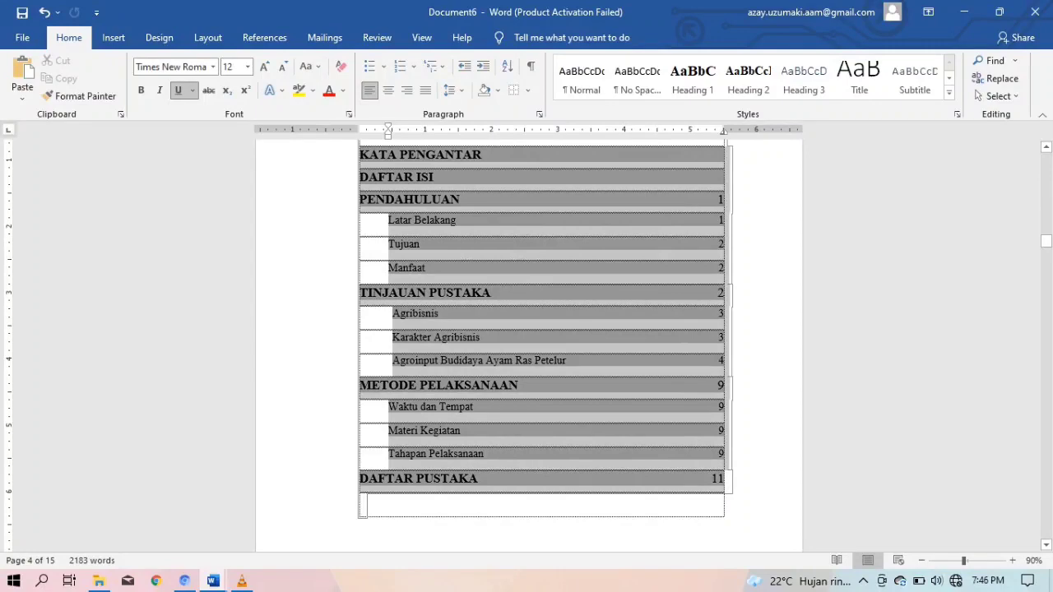
click(367, 501)
scroll(529, 346, up, 3)
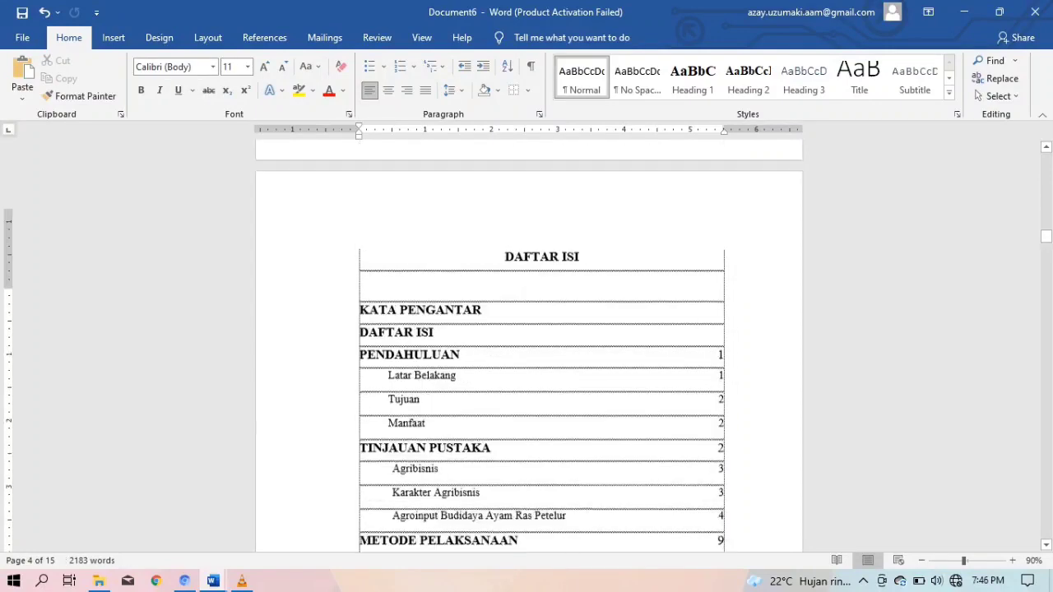
Scroll up toward the cover page and back, then jump to the DAFTAR PUSTAKA page
scroll(529, 346, up, 12)
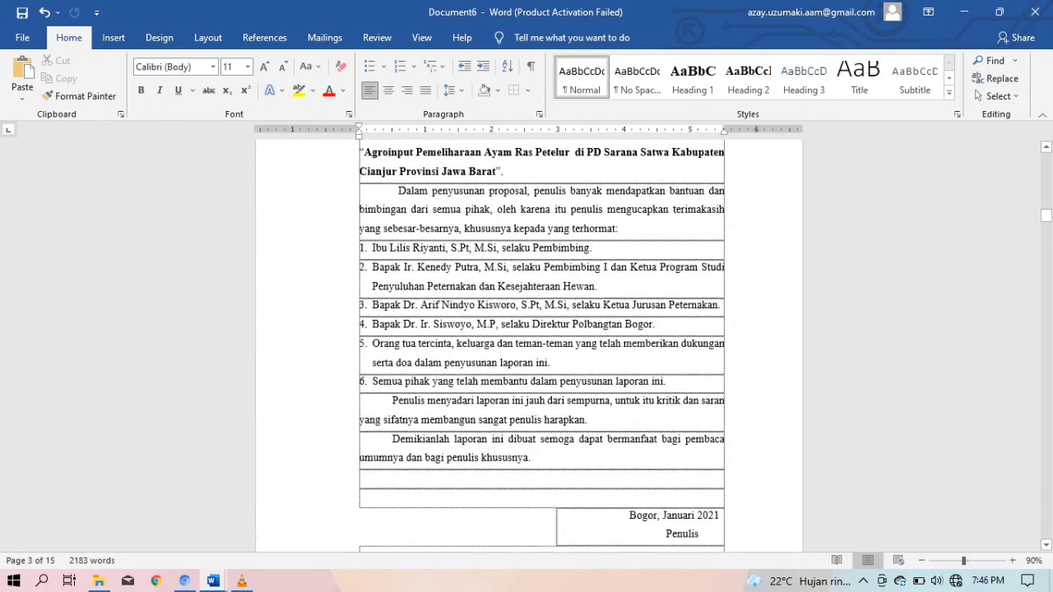
scroll(529, 345, up, 15)
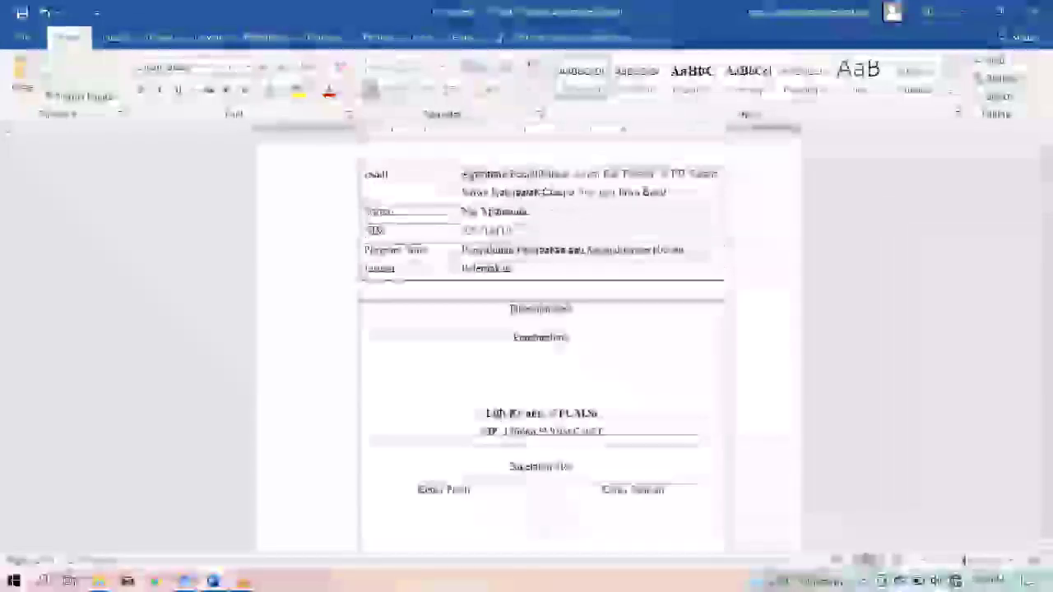
scroll(529, 346, up, 12)
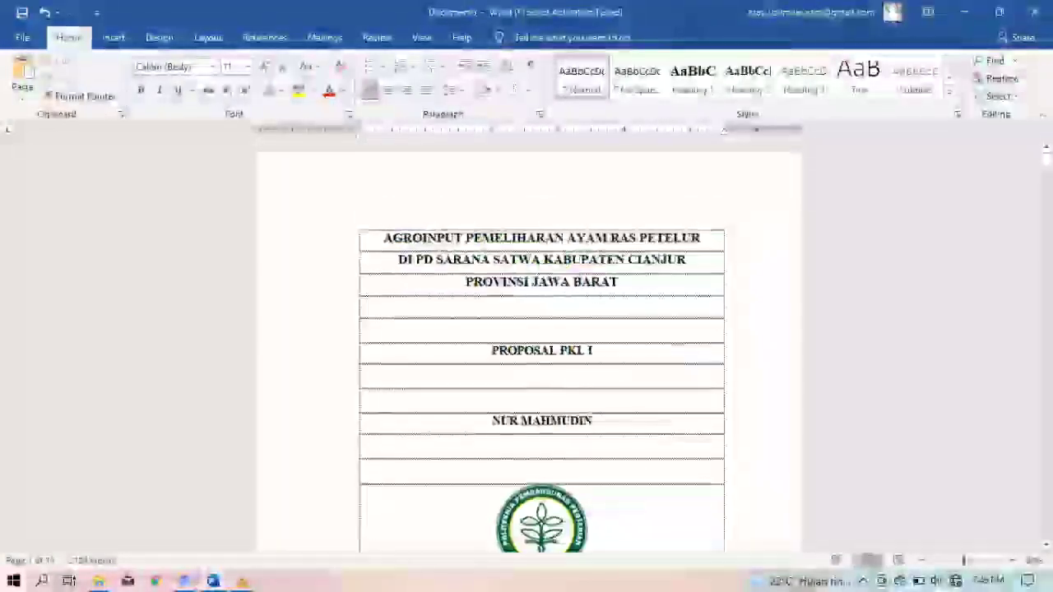
scroll(529, 345, down, 20)
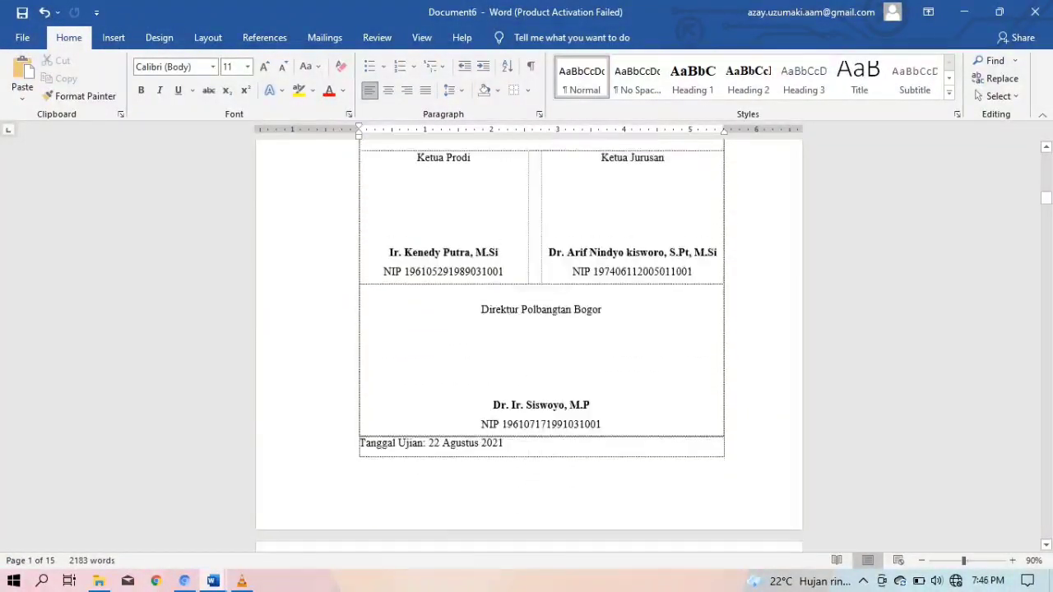
scroll(529, 346, down, 10)
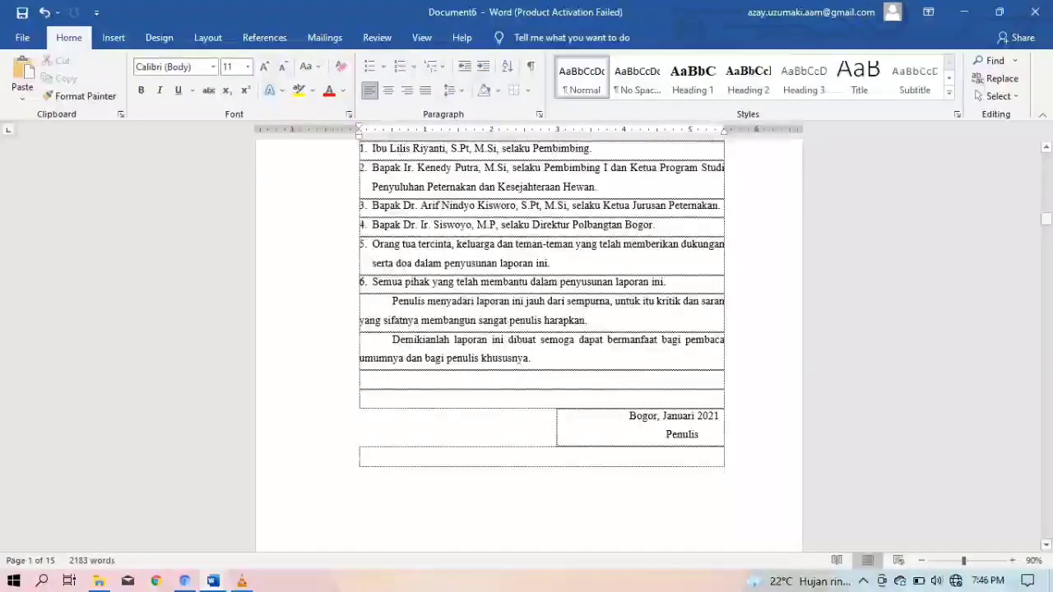
drag(1046, 218, 1046, 518)
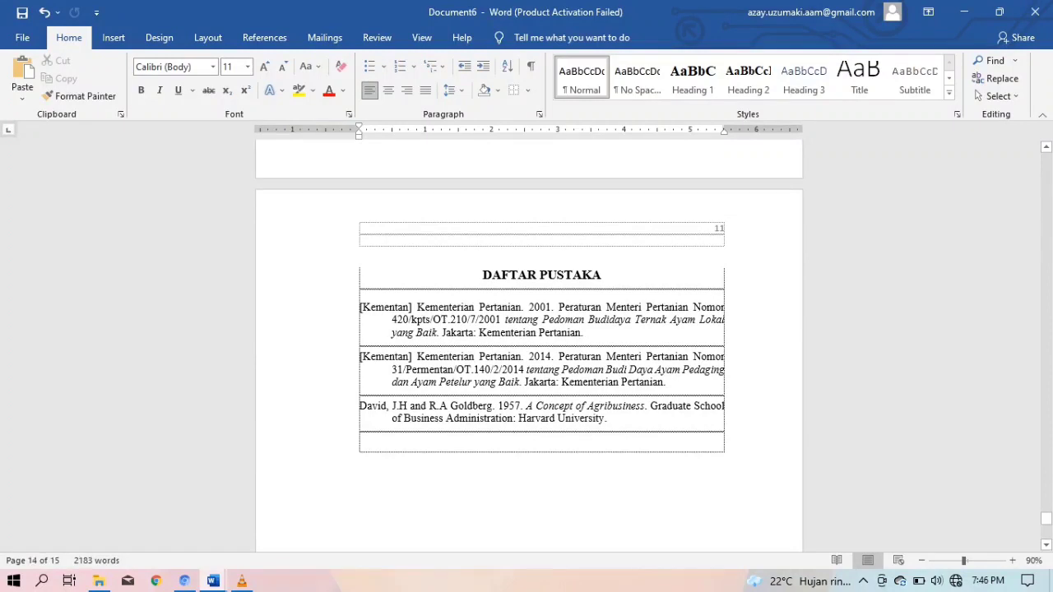
drag(360, 307, 584, 333)
click(585, 332)
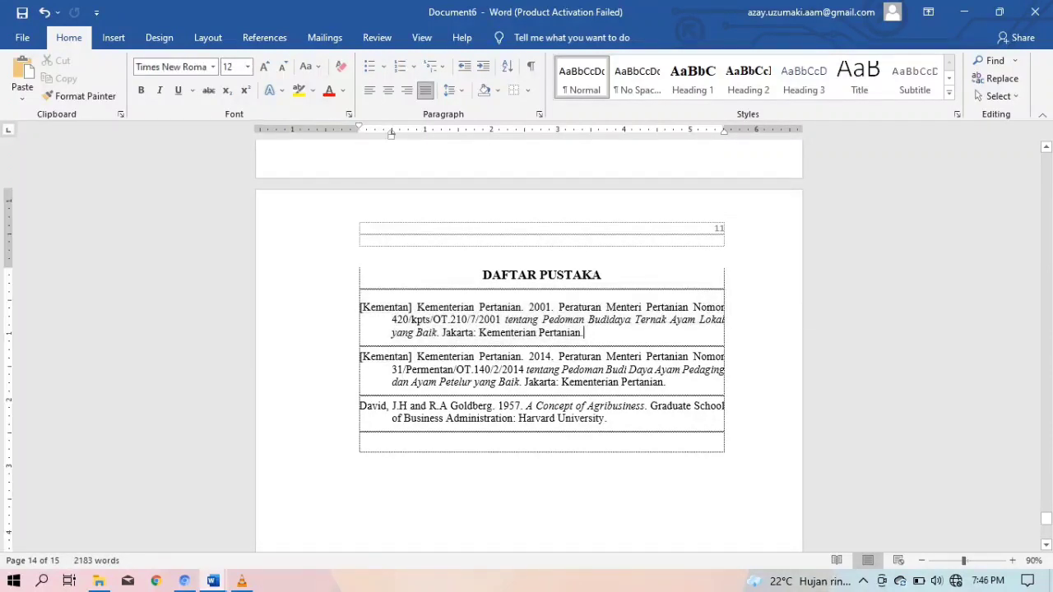
click(451, 89)
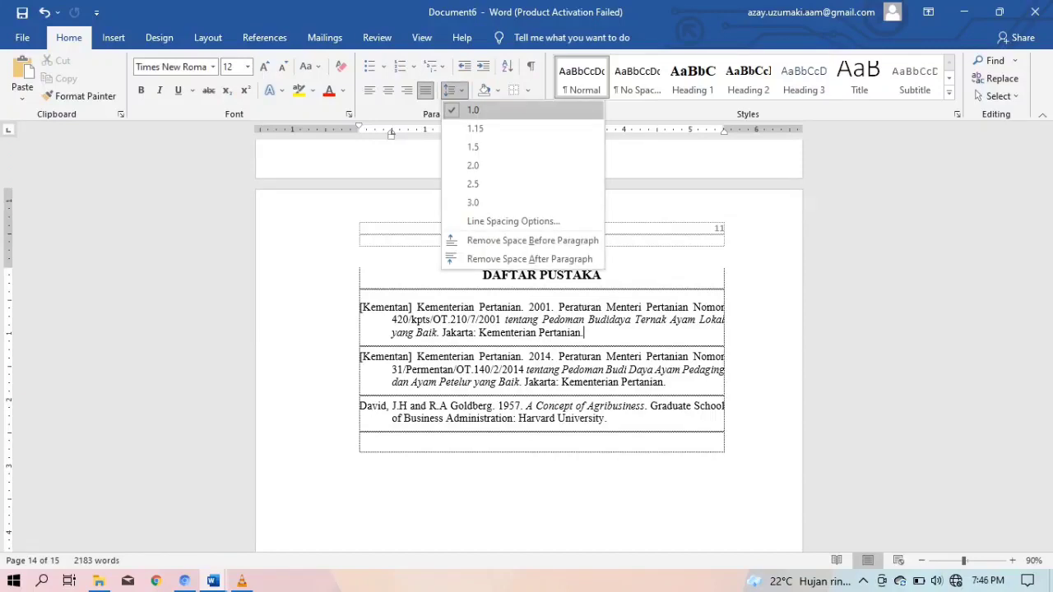
click(473, 109)
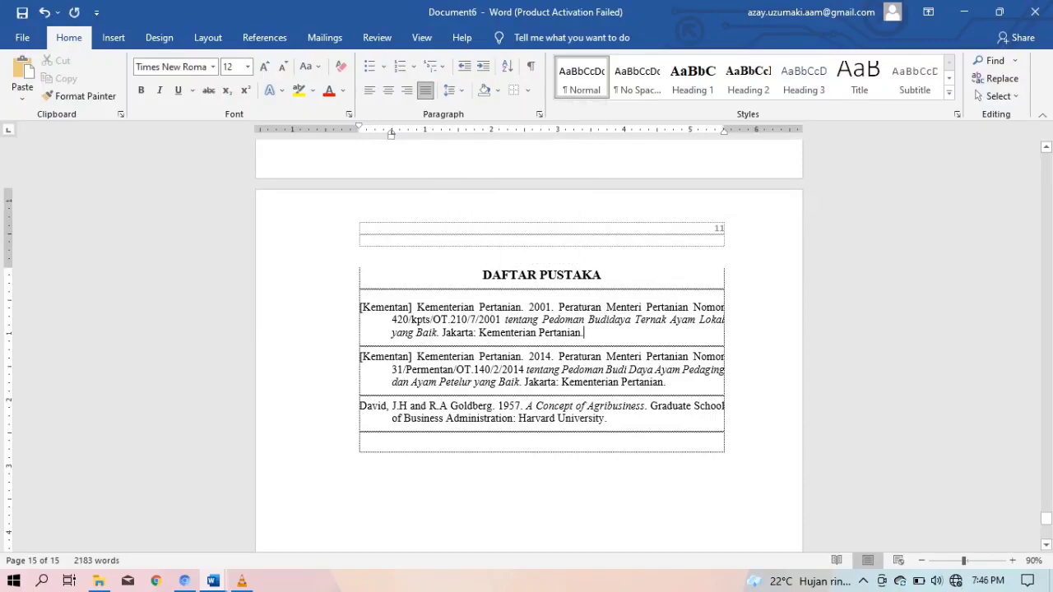
click(451, 90)
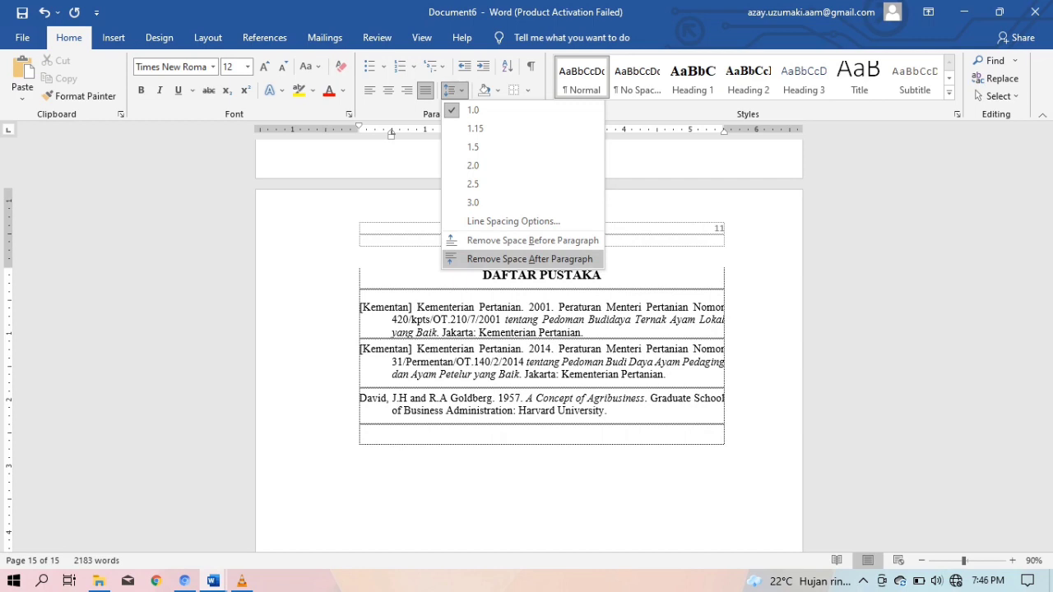
click(530, 259)
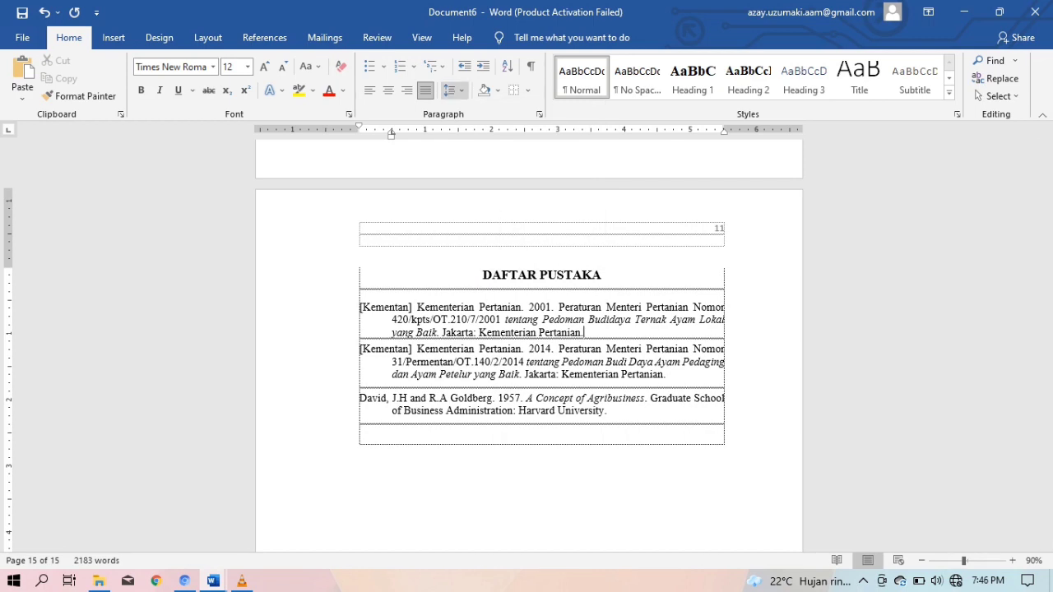
click(449, 90)
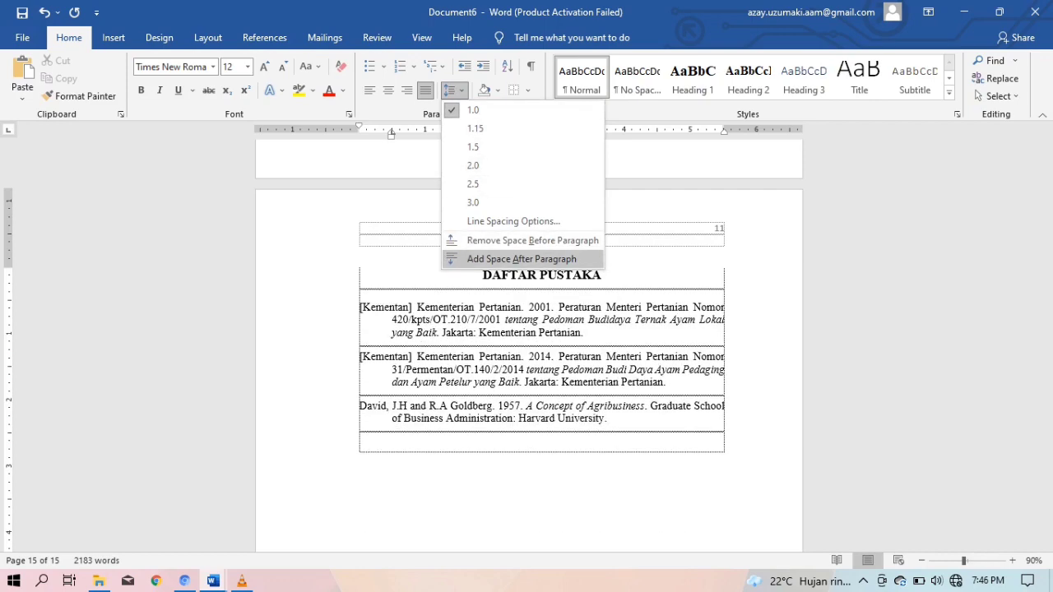
click(521, 259)
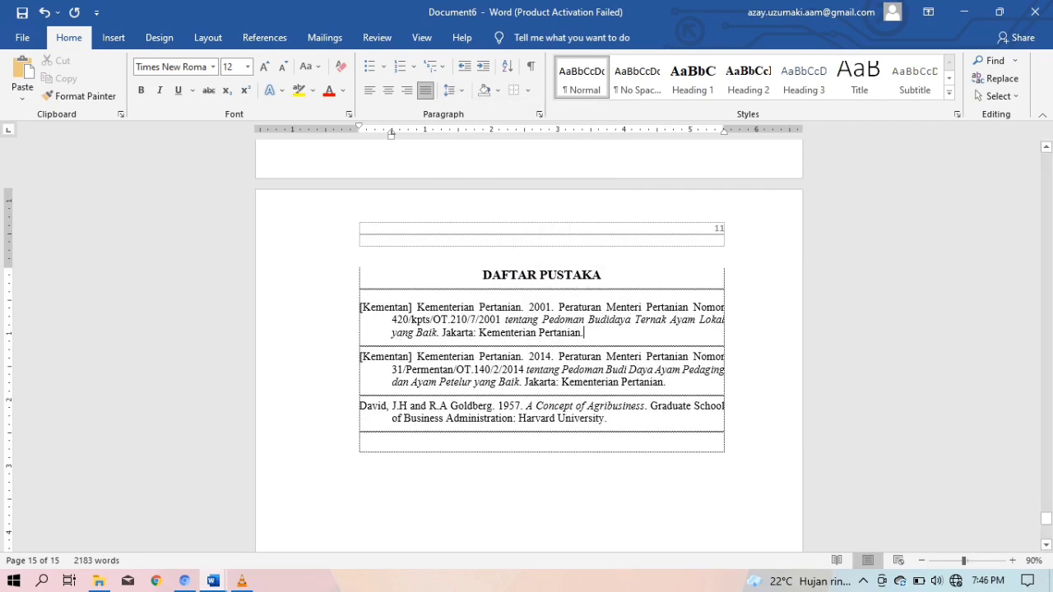
Scroll up from DAFTAR PUSTAKA to the Alat dan Mesin Peternakan dan Kesehatan Hewan section
scroll(530, 345, up, 10)
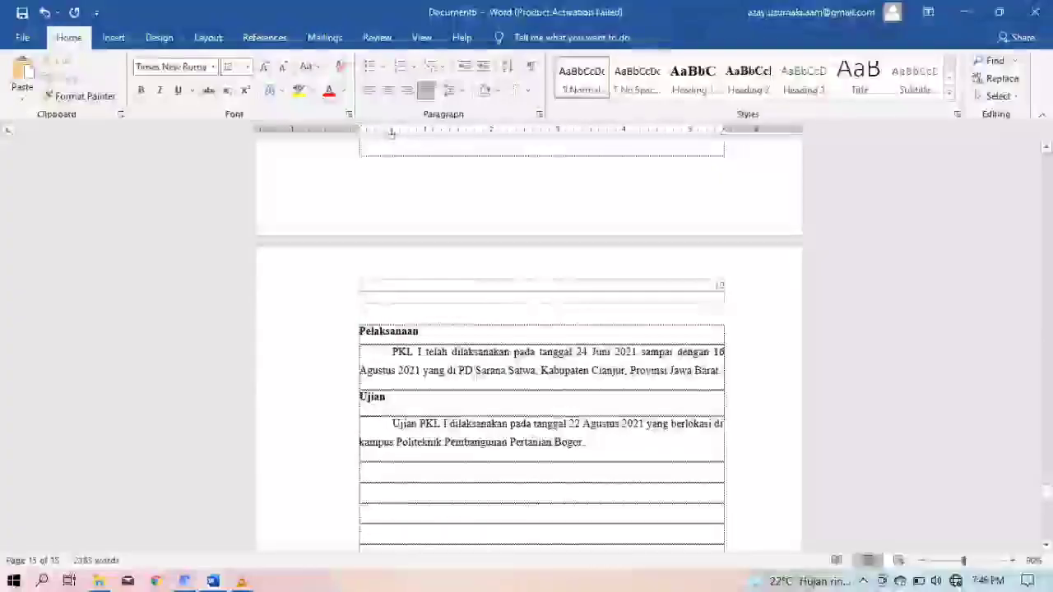
scroll(530, 346, up, 10)
scroll(542, 338, up, 10)
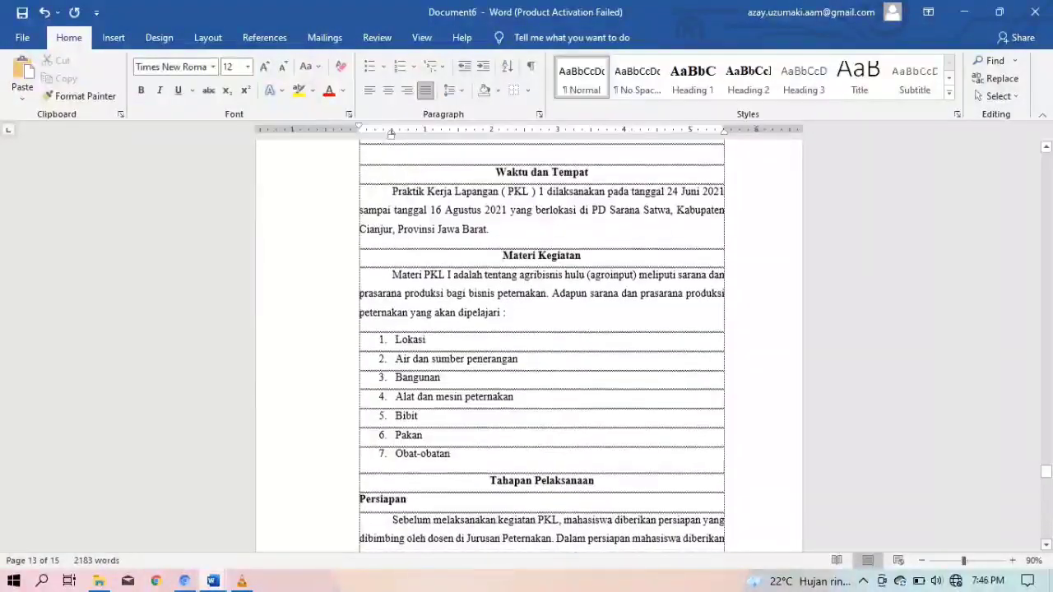
scroll(541, 338, up, 7)
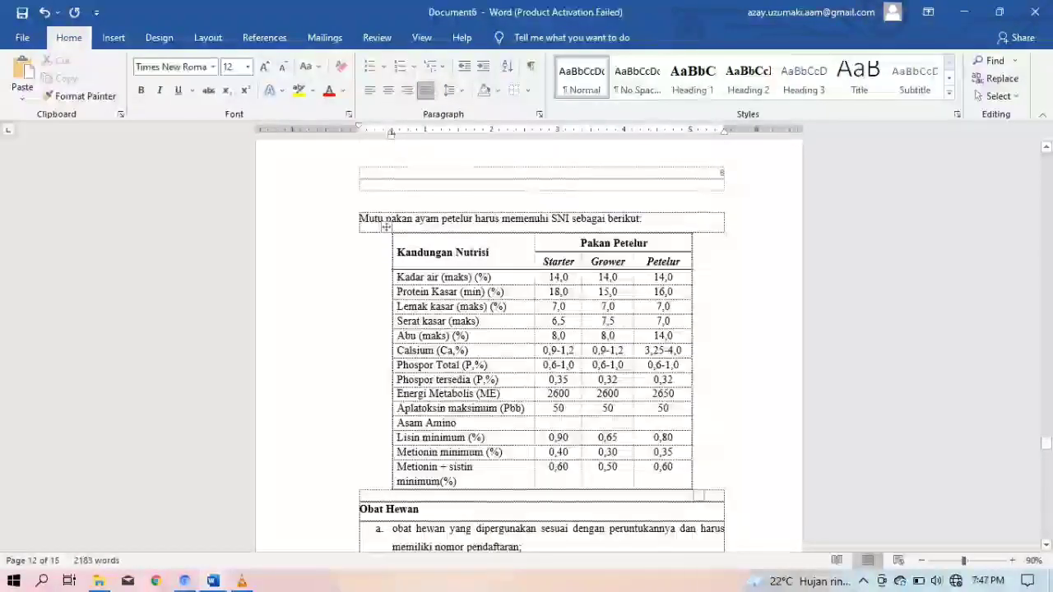
scroll(542, 337, up, 5)
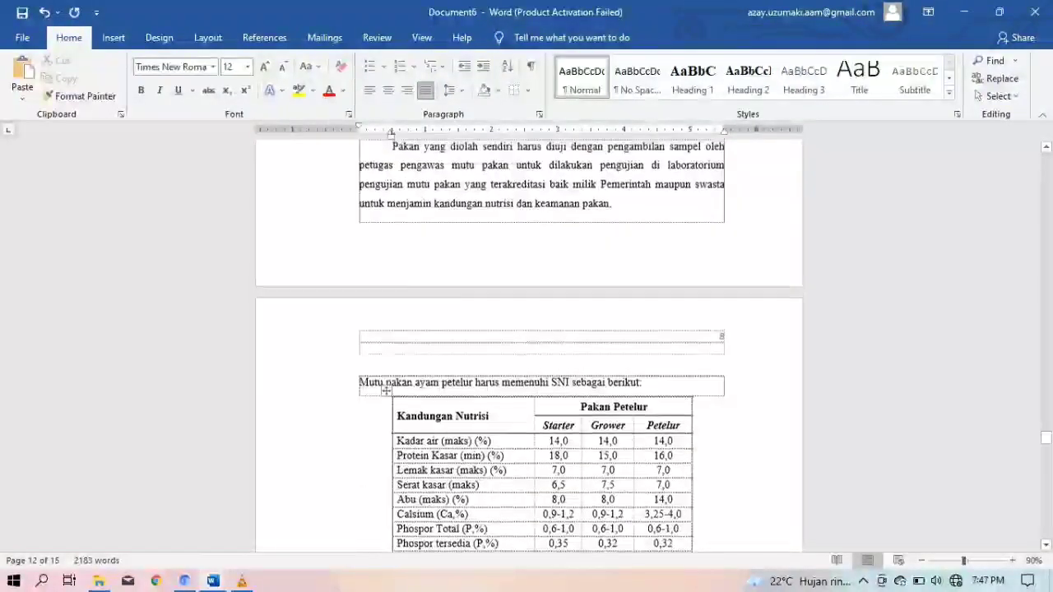
scroll(541, 337, up, 8)
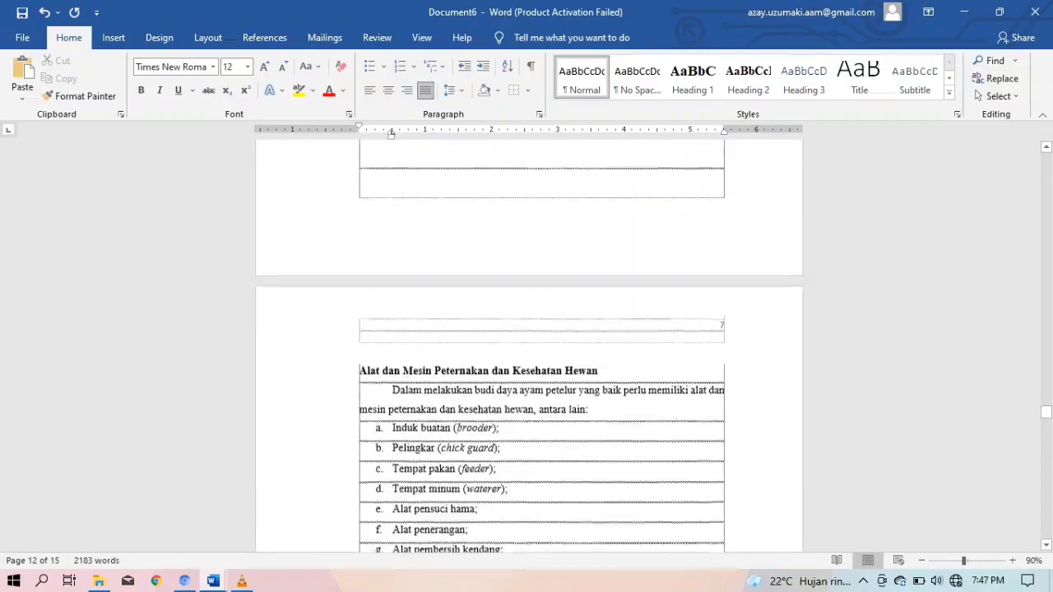